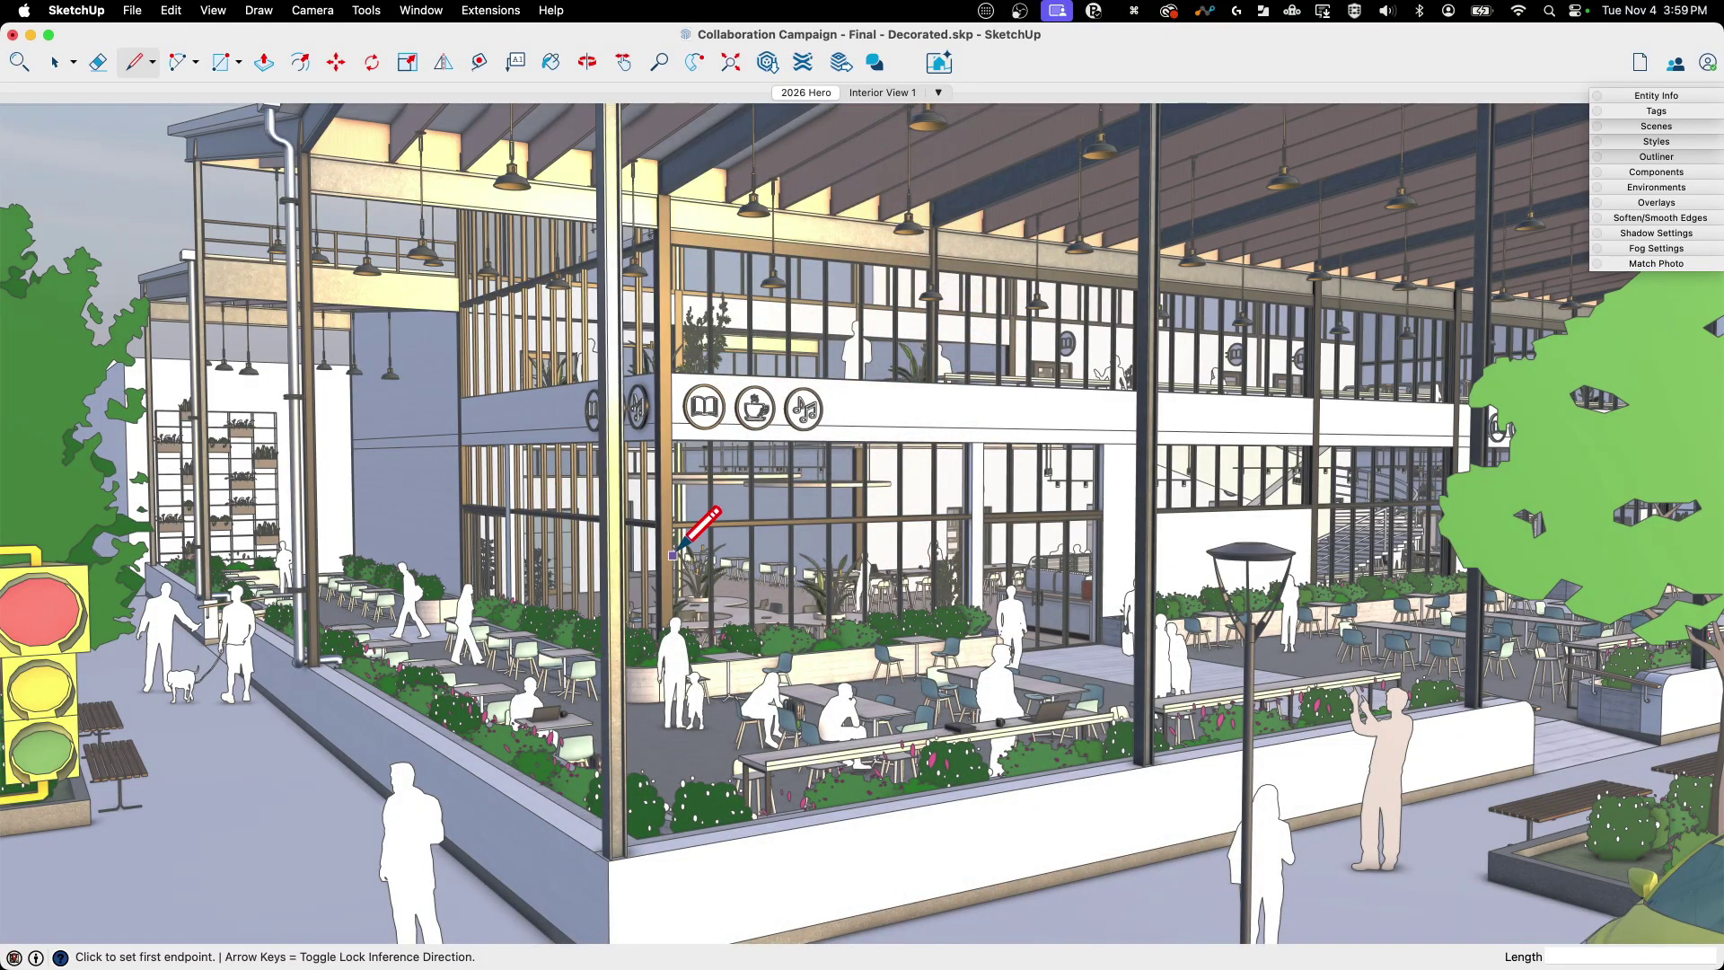
- Look through the Orbit, Pan and Zoom tools and the available camera commands
{"action": "key", "text": "space"}
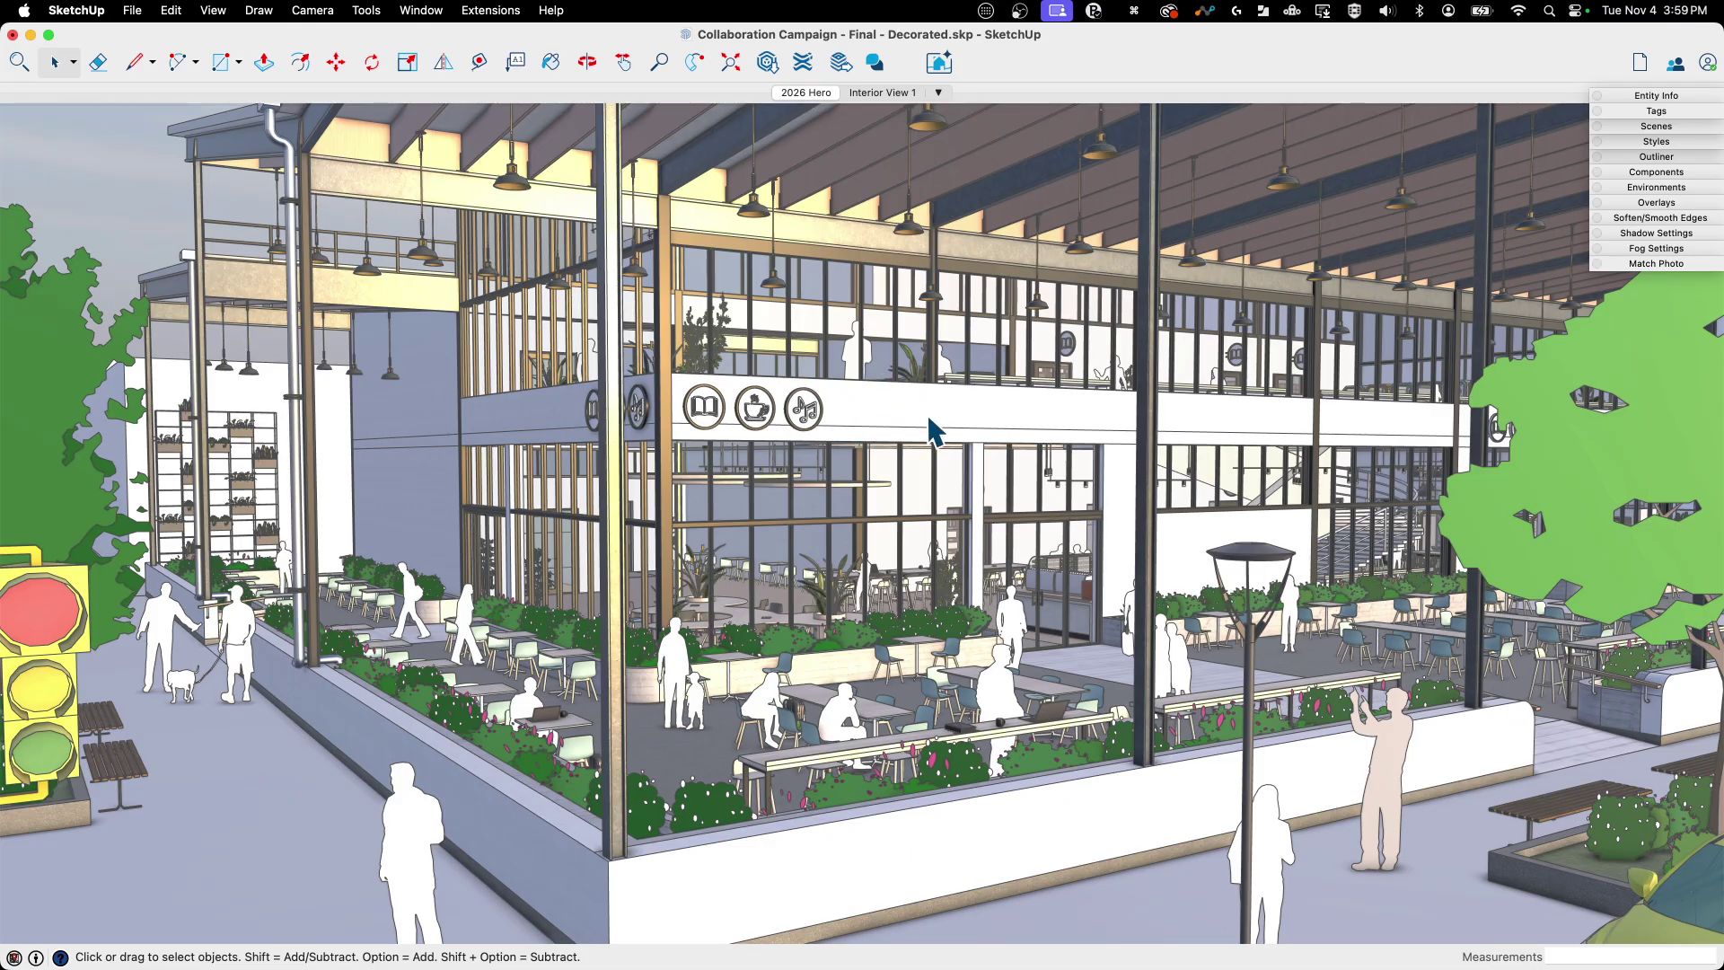
{"action": "left_click", "coordinate": [587, 65]}
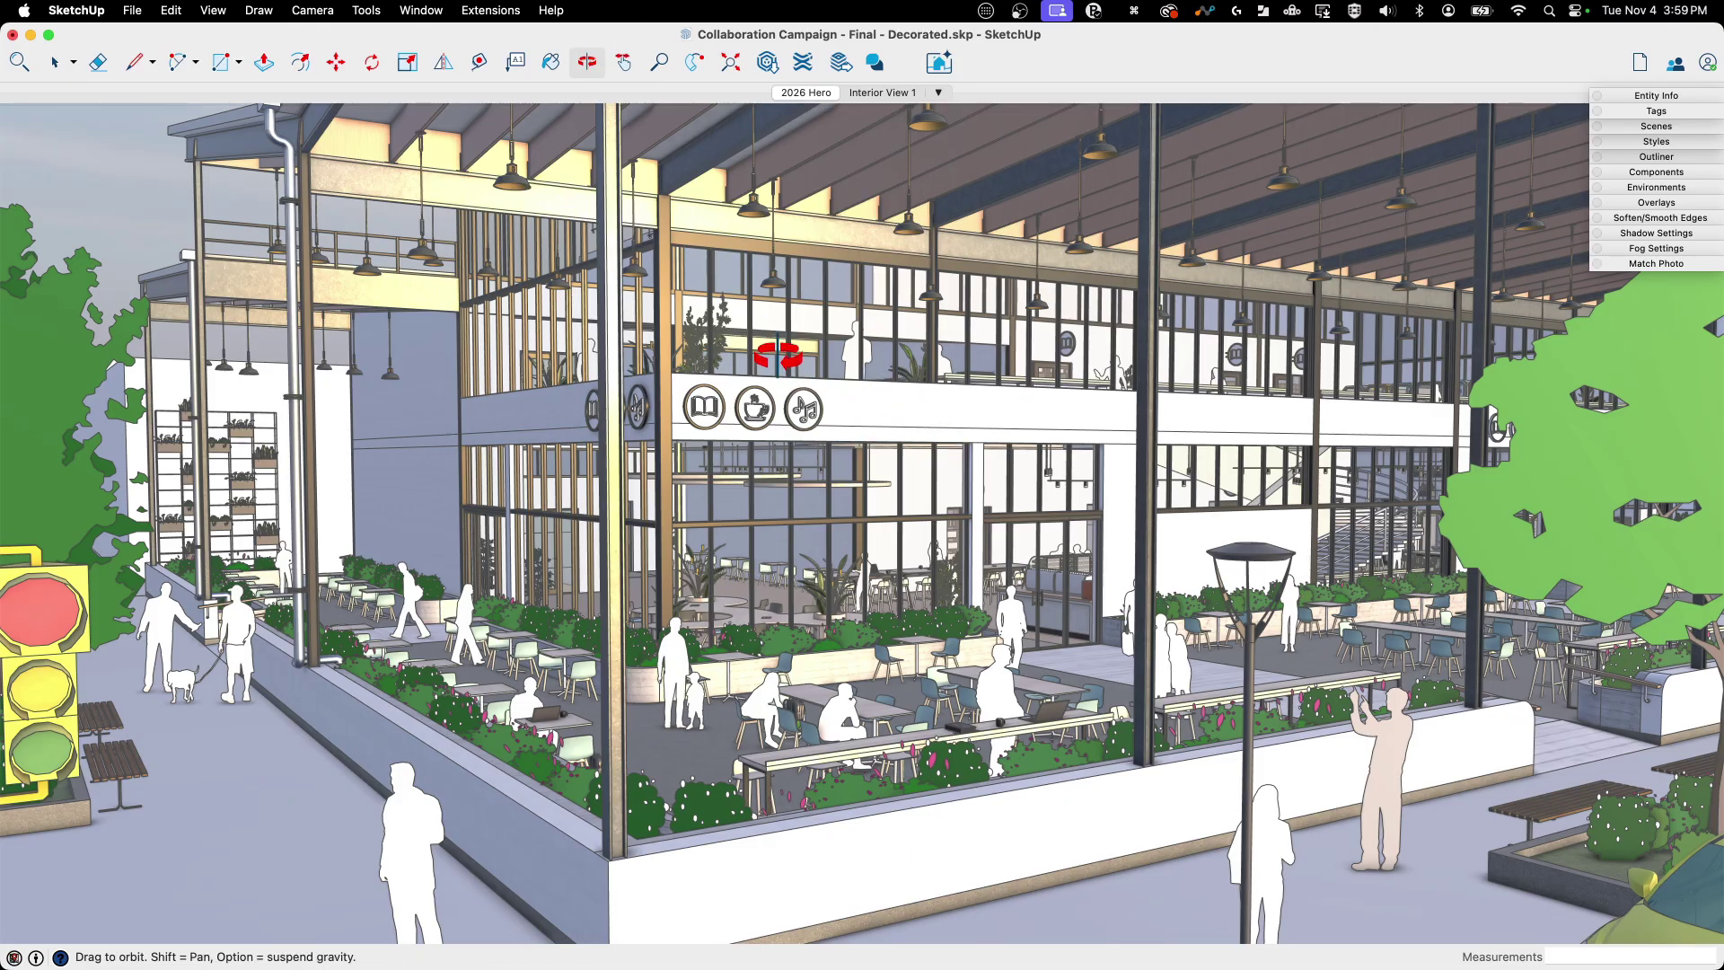
{"action": "left_click", "coordinate": [621, 61]}
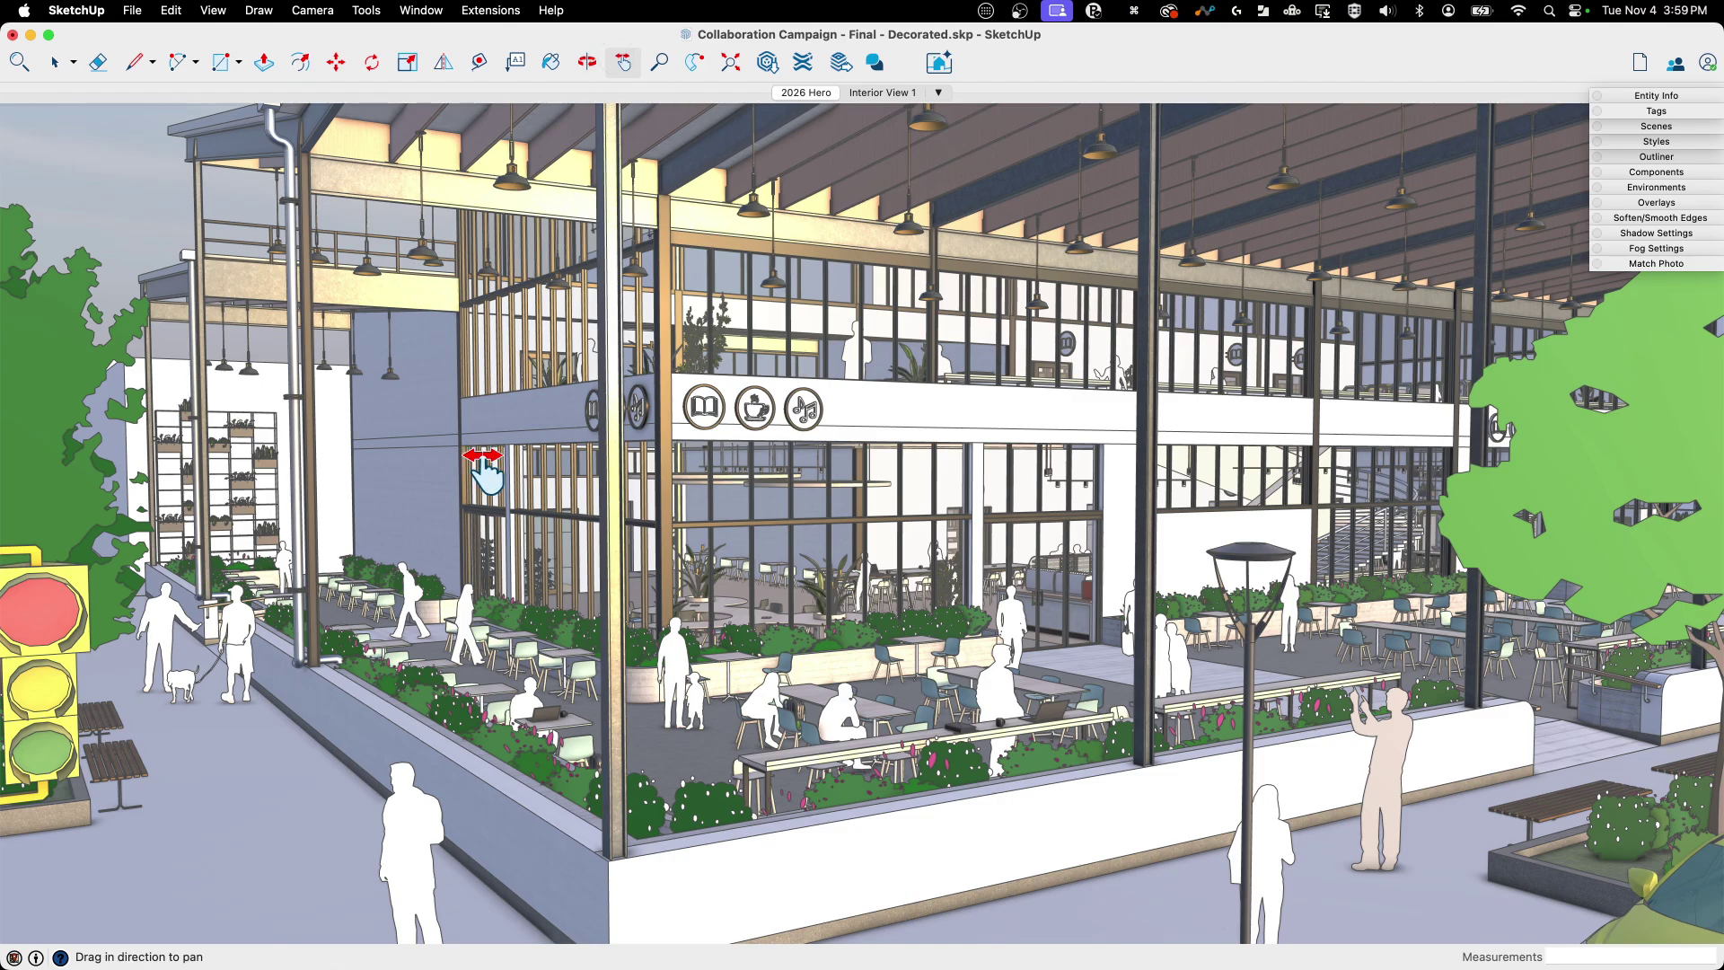
{"action": "left_click", "coordinate": [660, 67]}
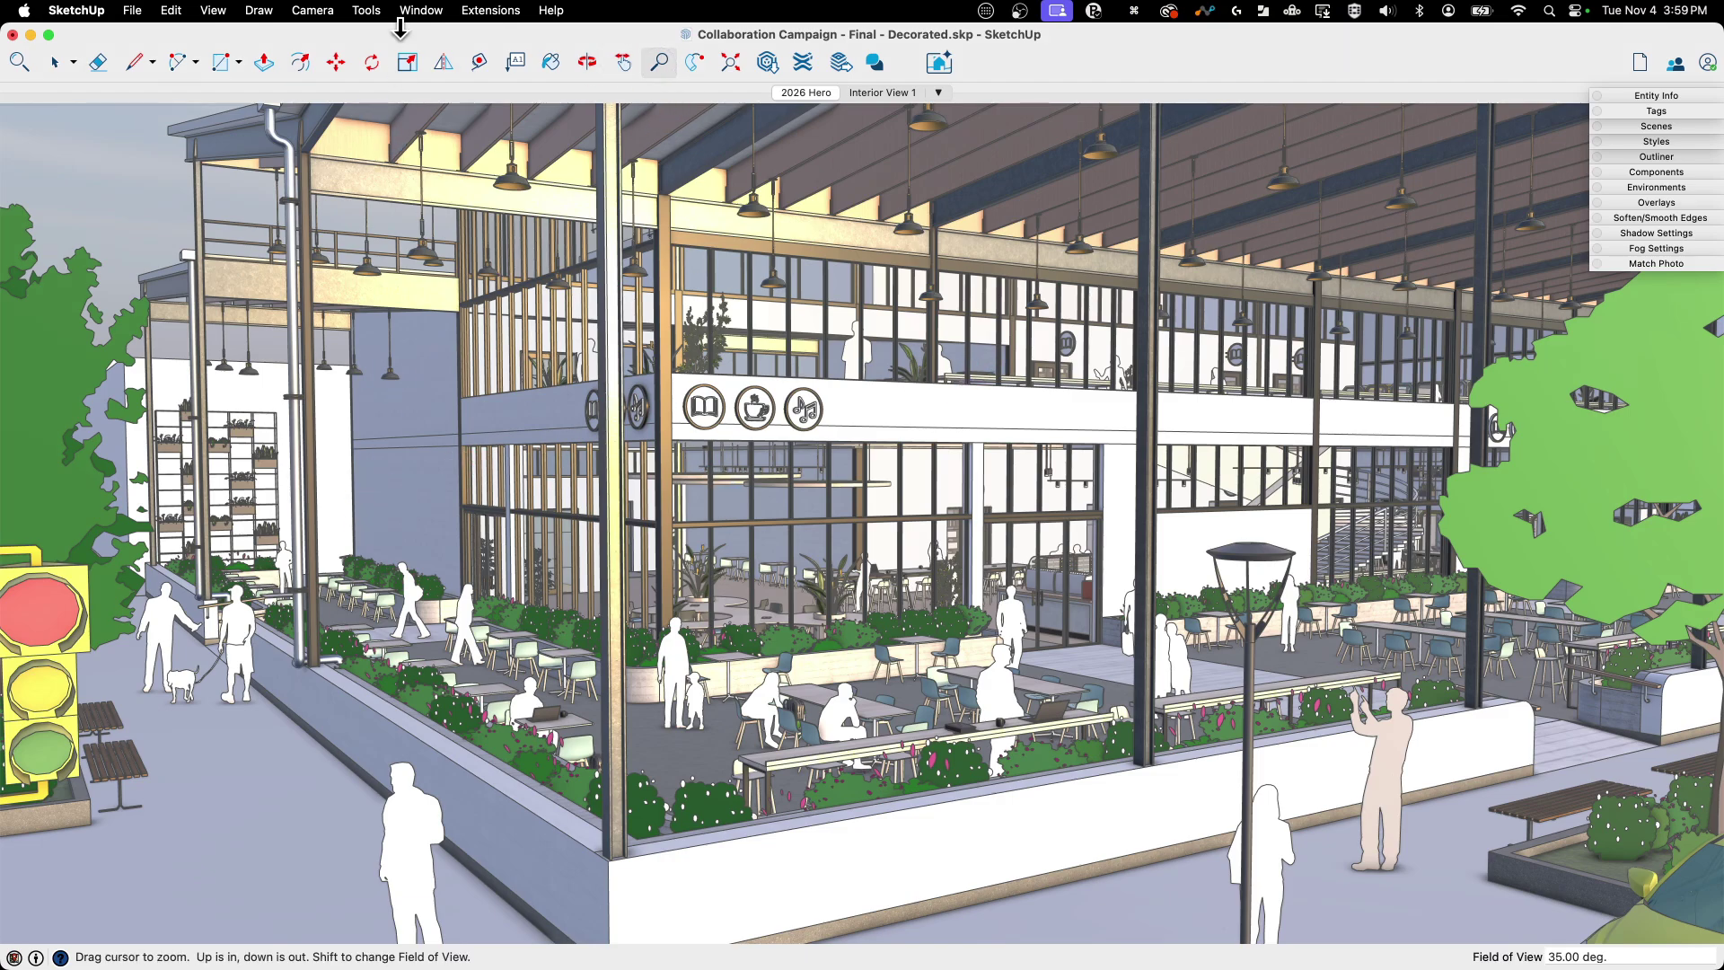
{"action": "left_click", "coordinate": [367, 11]}
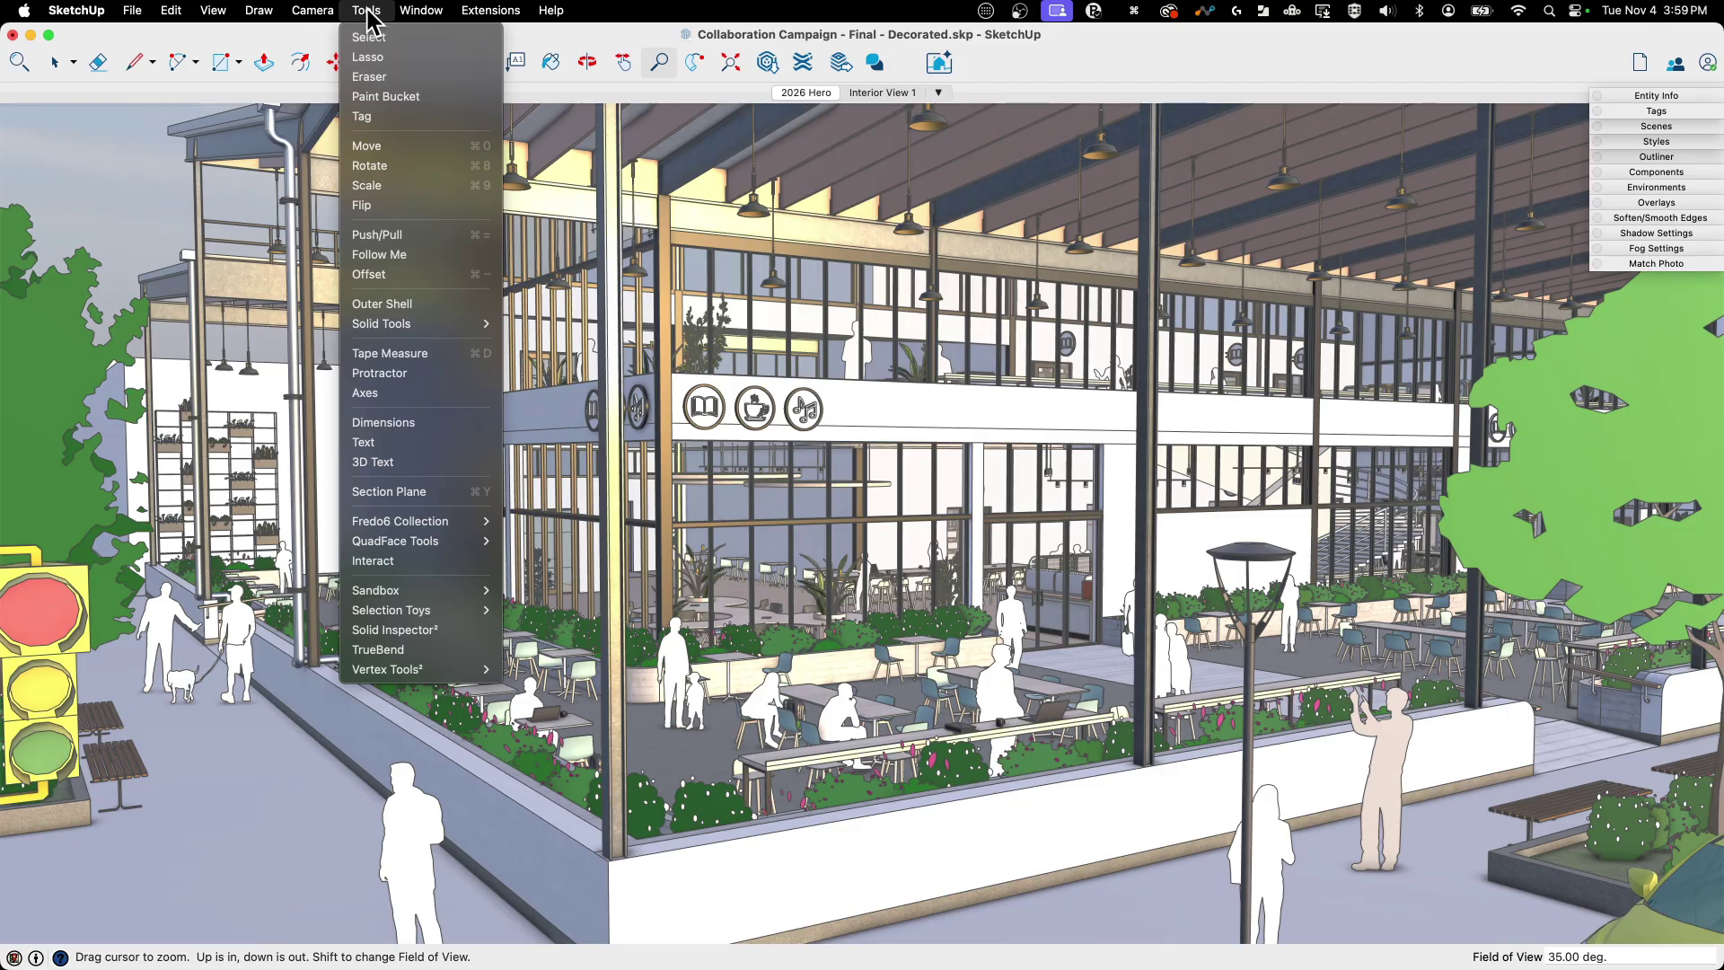
{"action": "mouse_move", "coordinate": [321, 12]}
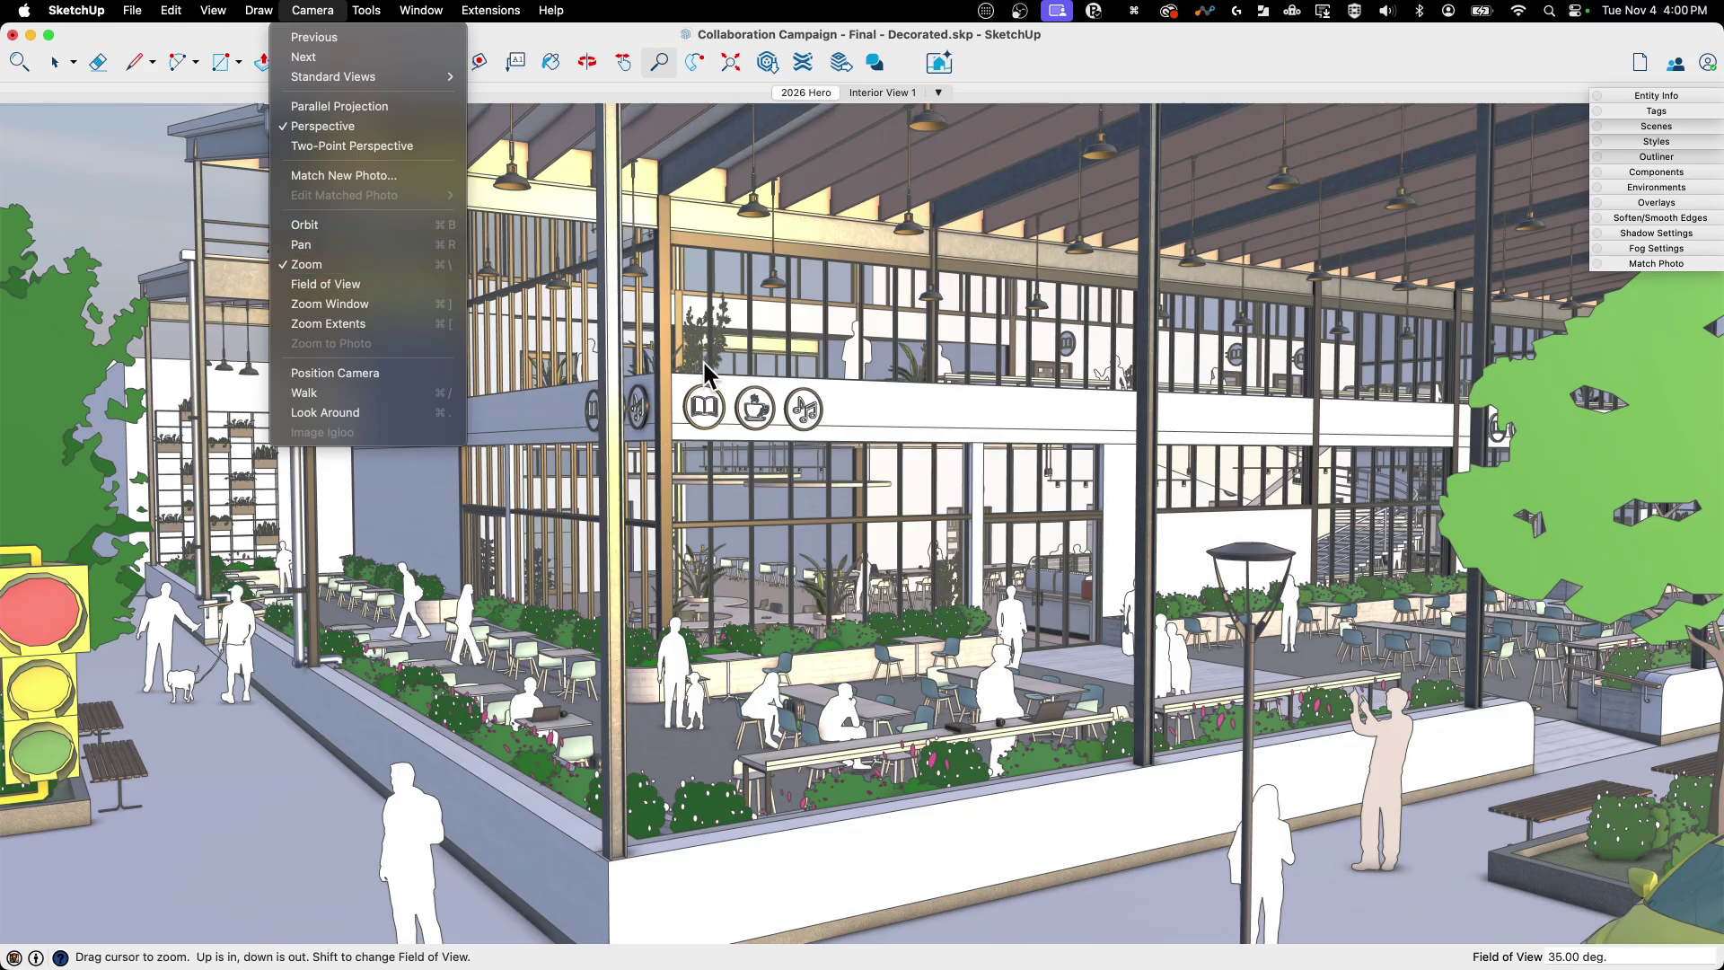
{"action": "key", "text": "Escape"}
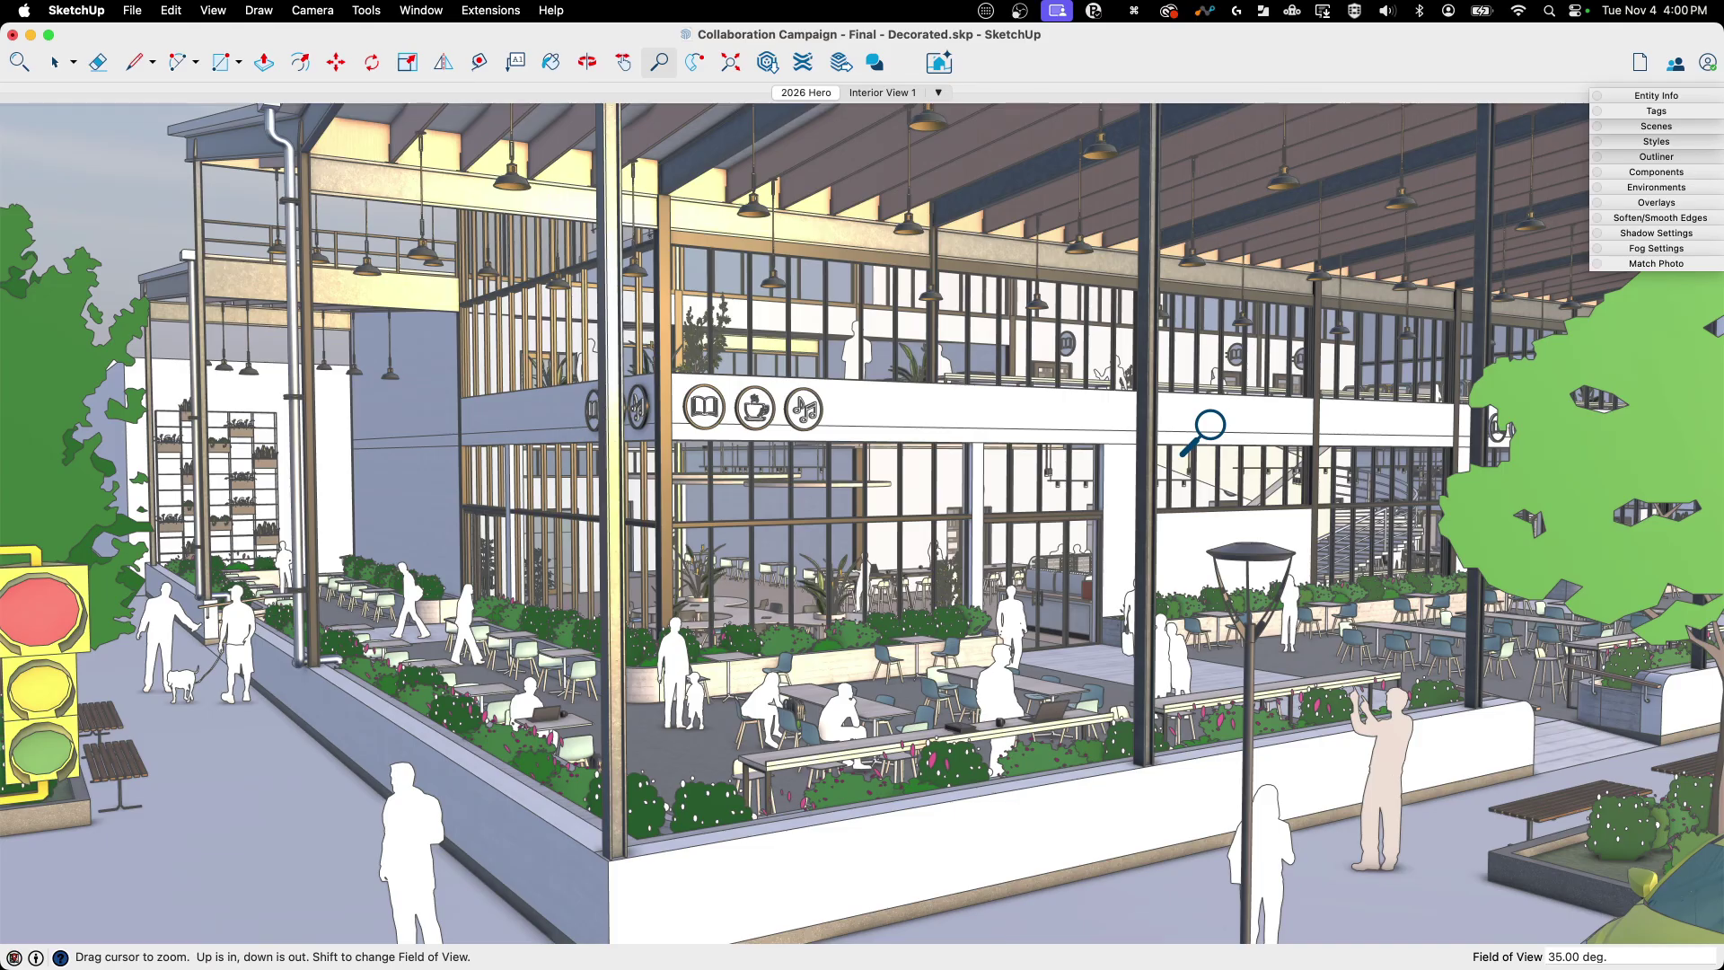
{"action": "key", "text": "space"}
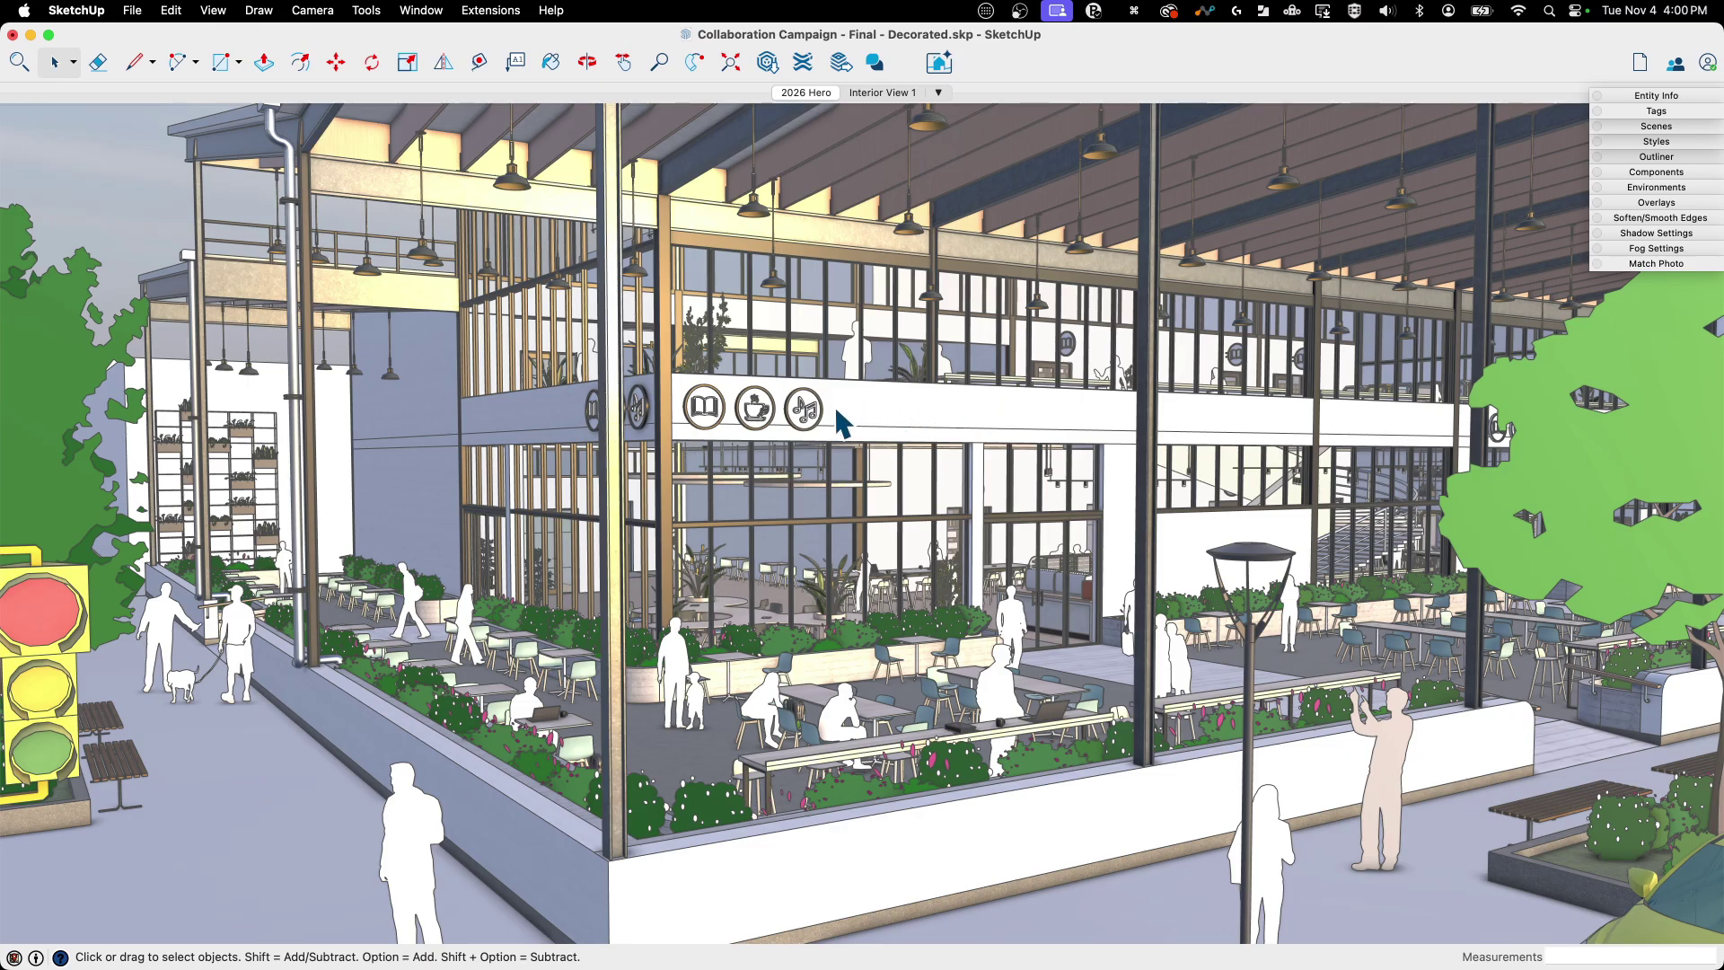
- Orbit the view around the corner of the two-storey building
{"action": "key", "text": "o"}
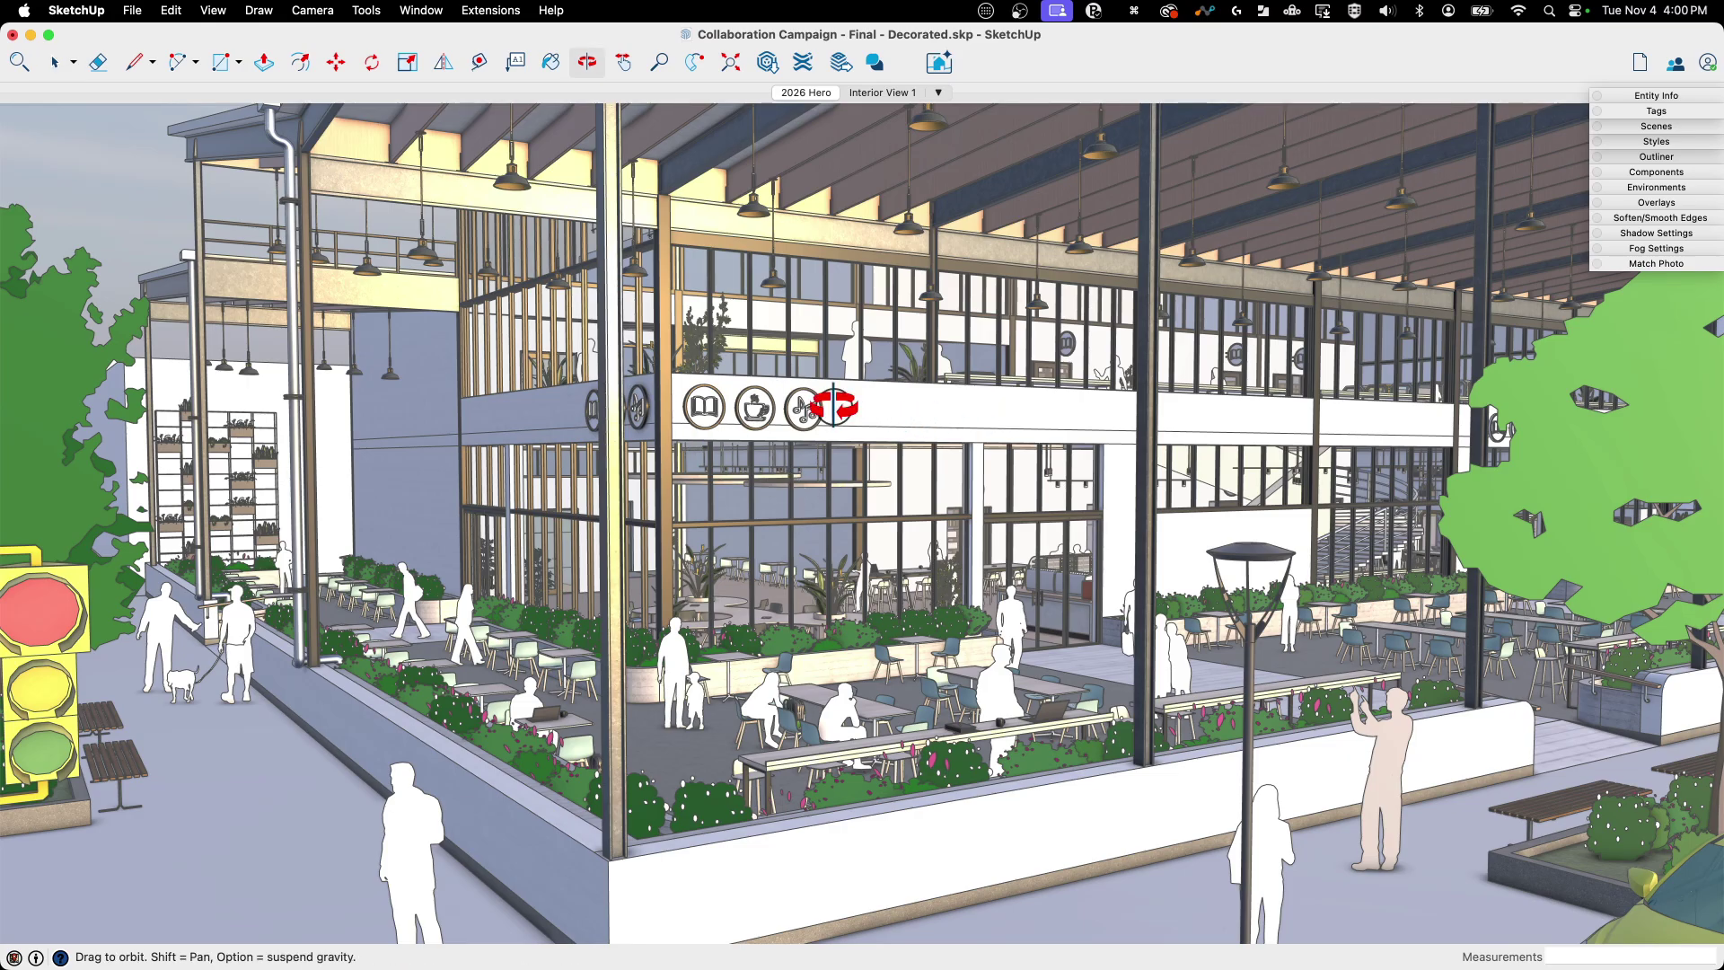
{"action": "mouse_move", "coordinate": [834, 406]}
{"action": "left_mouse_down"}
{"action": "mouse_move", "coordinate": [893, 512]}
{"action": "mouse_move", "coordinate": [870, 416]}
{"action": "mouse_move", "coordinate": [908, 412]}
{"action": "mouse_move", "coordinate": [869, 384]}
{"action": "mouse_move", "coordinate": [778, 374]}
{"action": "mouse_move", "coordinate": [770, 400]}
{"action": "mouse_move", "coordinate": [827, 434]}
{"action": "mouse_move", "coordinate": [790, 366]}
{"action": "mouse_move", "coordinate": [697, 404]}
{"action": "mouse_move", "coordinate": [785, 435]}
{"action": "mouse_move", "coordinate": [811, 386]}
{"action": "mouse_move", "coordinate": [739, 383]}
{"action": "mouse_move", "coordinate": [820, 396]}
{"action": "left_mouse_up"}
{"action": "key", "text": "space"}
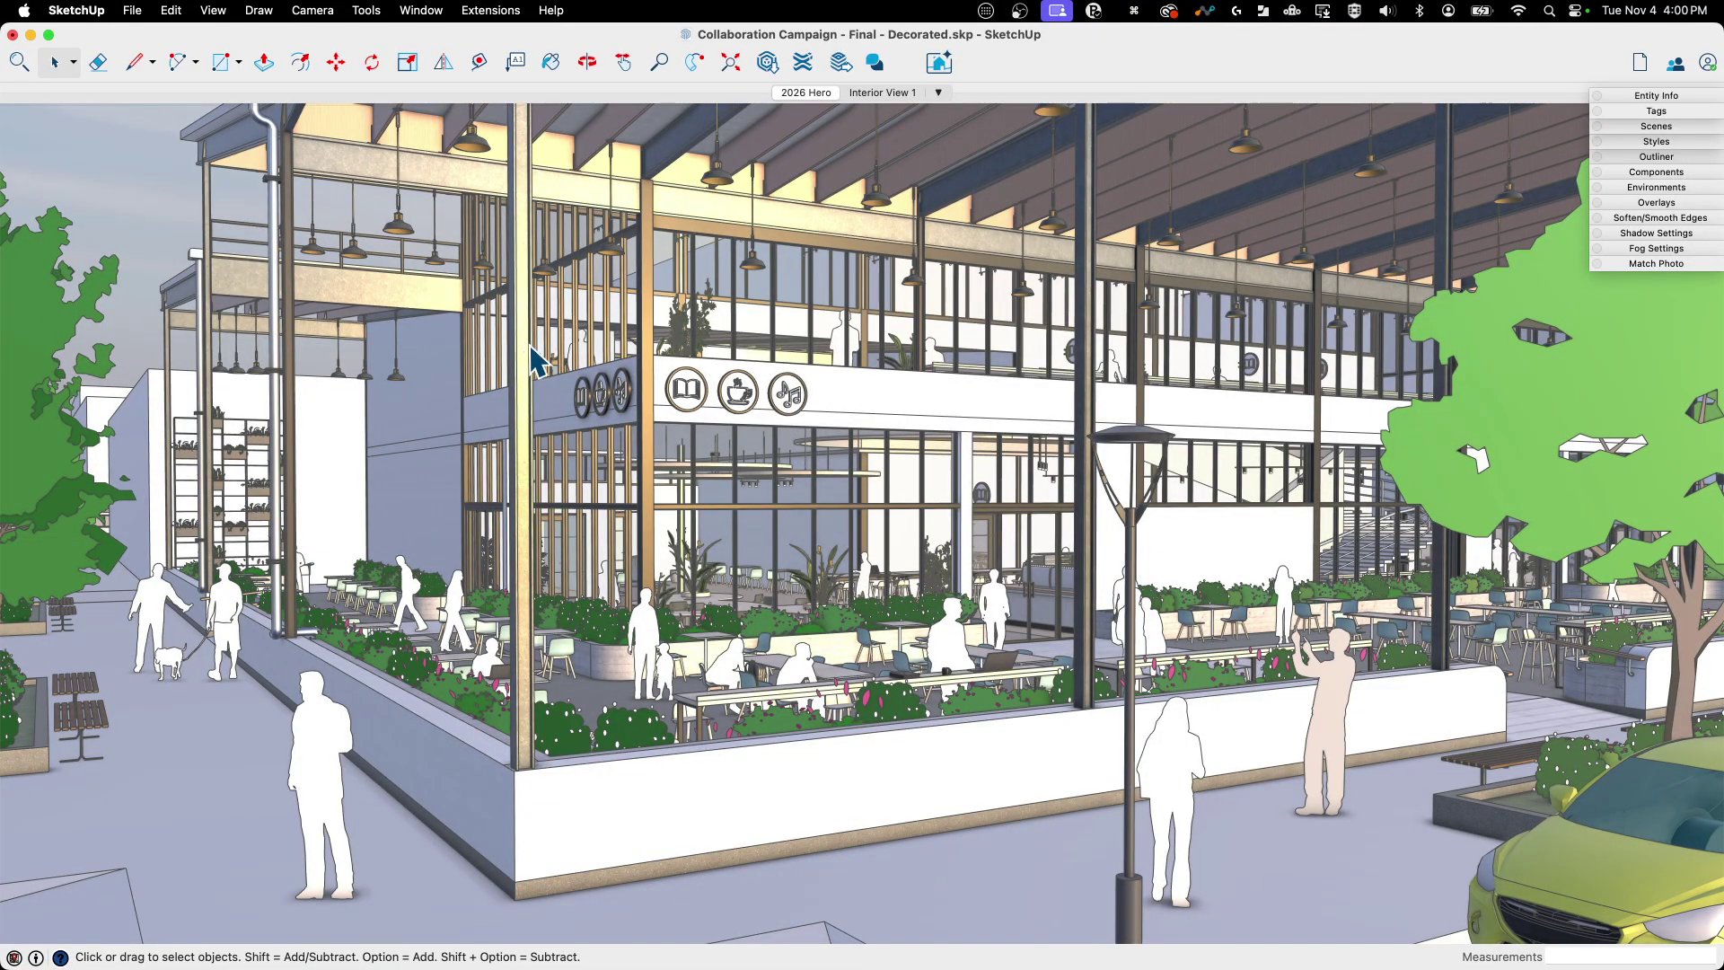
{"action": "key", "text": "o"}
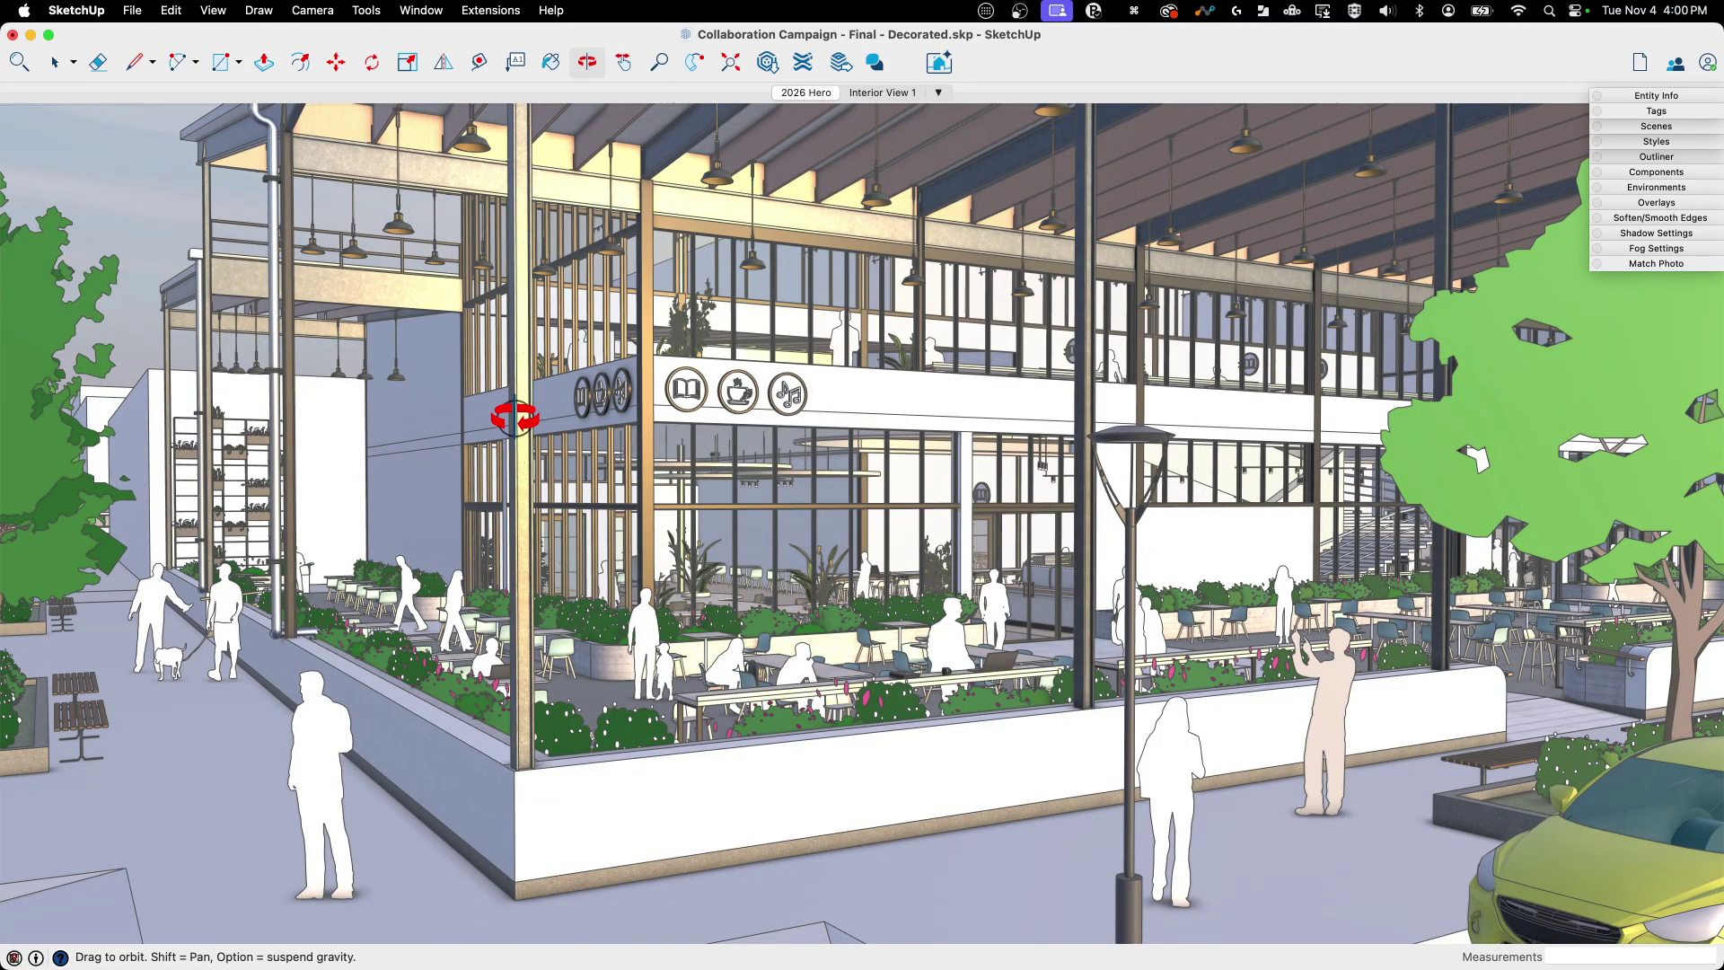
{"action": "left_click_drag", "start_coordinate": [515, 416], "coordinate": [961, 769]}
{"action": "key", "text": "space"}
{"action": "key", "text": "o"}
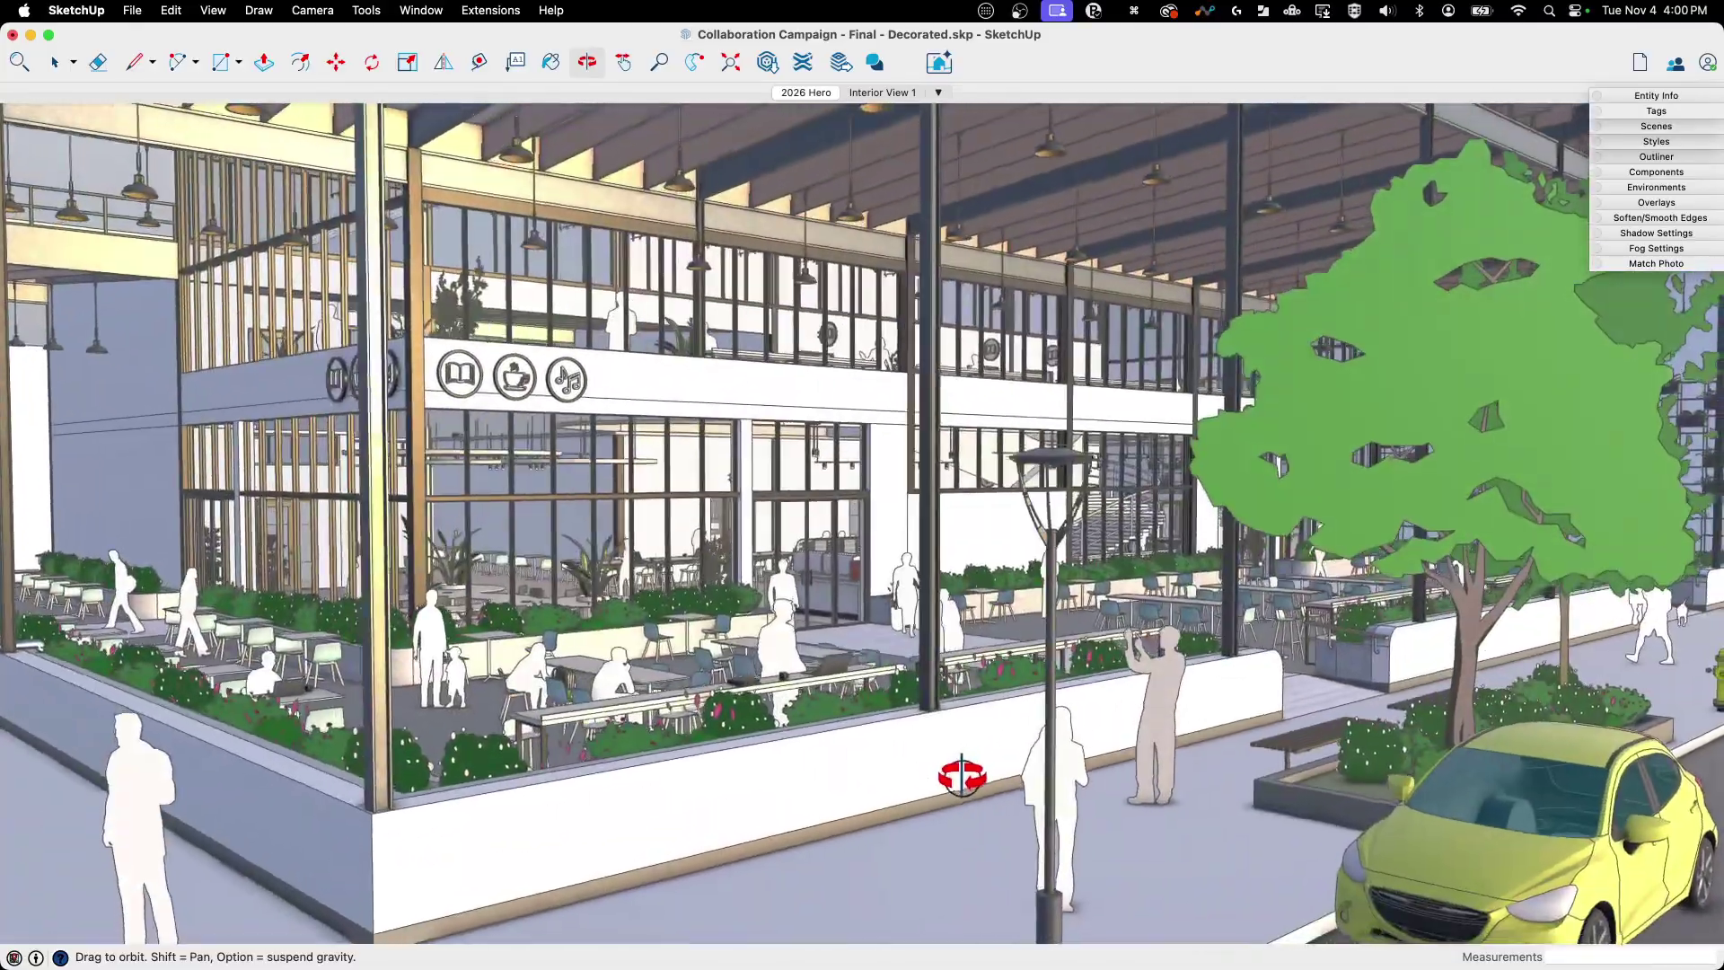
- Zoom out to include the street, and orbit around the building from higher and lower viewpoints
{"action": "key", "text": "space"}
{"action": "scroll", "coordinate": [898, 746], "scroll_direction": "down", "scroll_amount": 2}
{"action": "scroll", "coordinate": [858, 709], "scroll_direction": "down", "scroll_amount": 2}
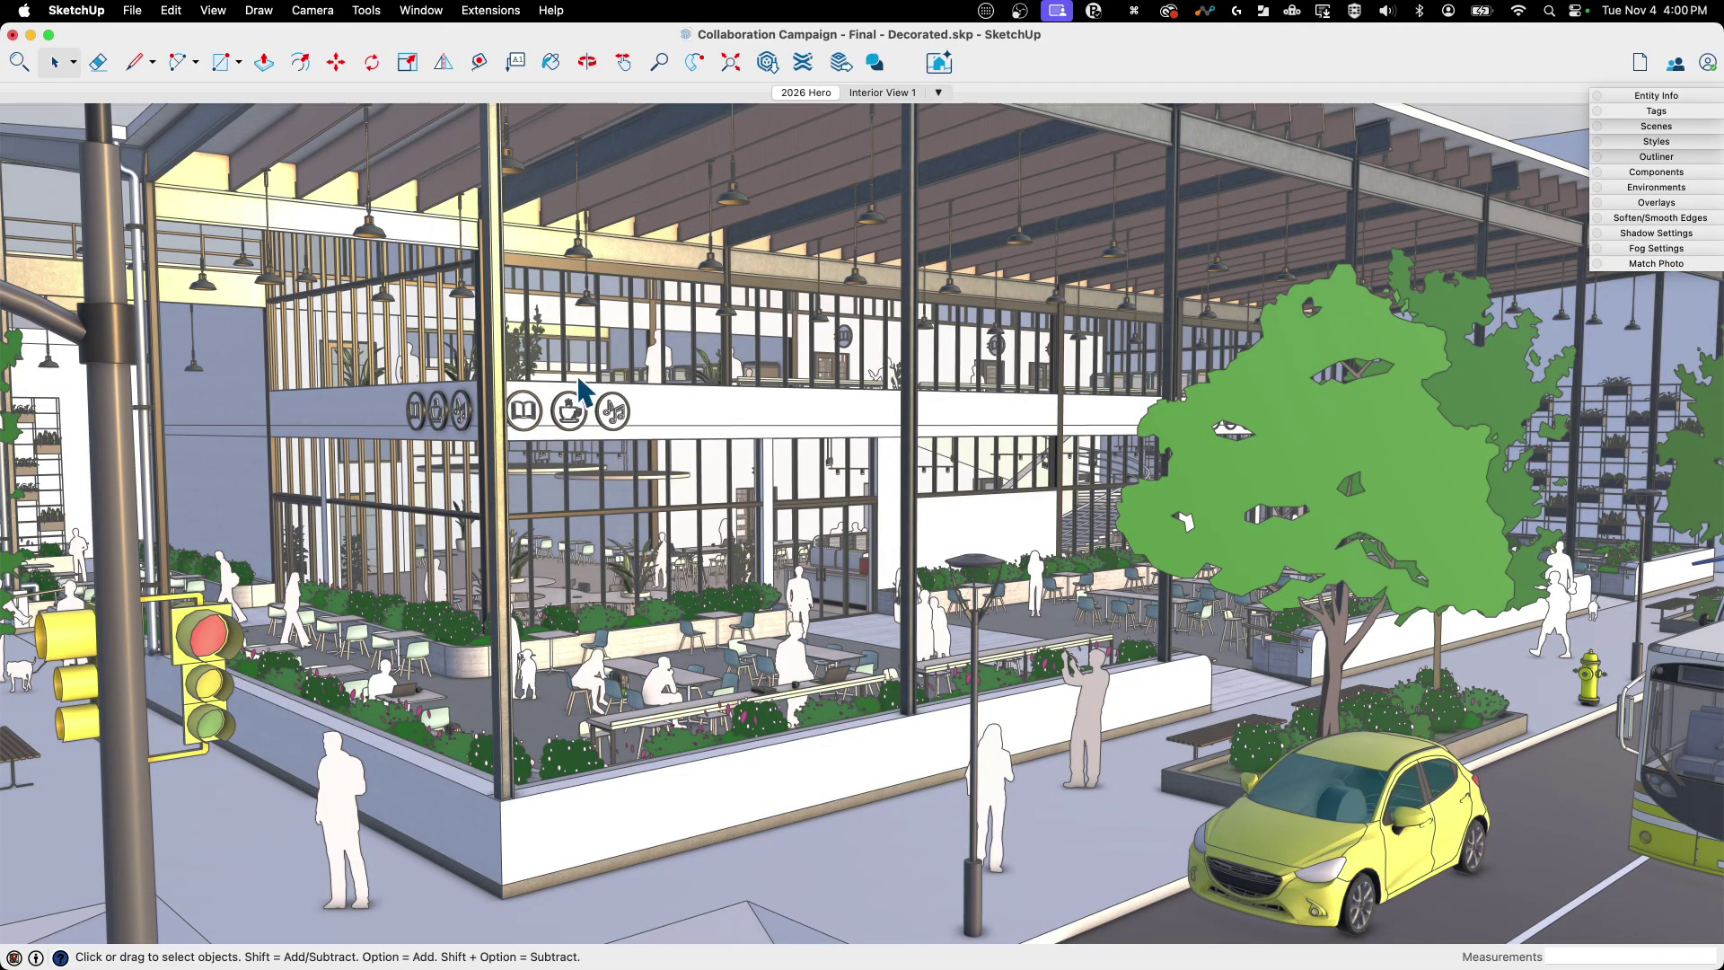
{"action": "key", "text": "o"}
{"action": "left_click_drag", "start_coordinate": [507, 476], "coordinate": [810, 483]}
{"action": "left_click", "coordinate": [806, 92]}
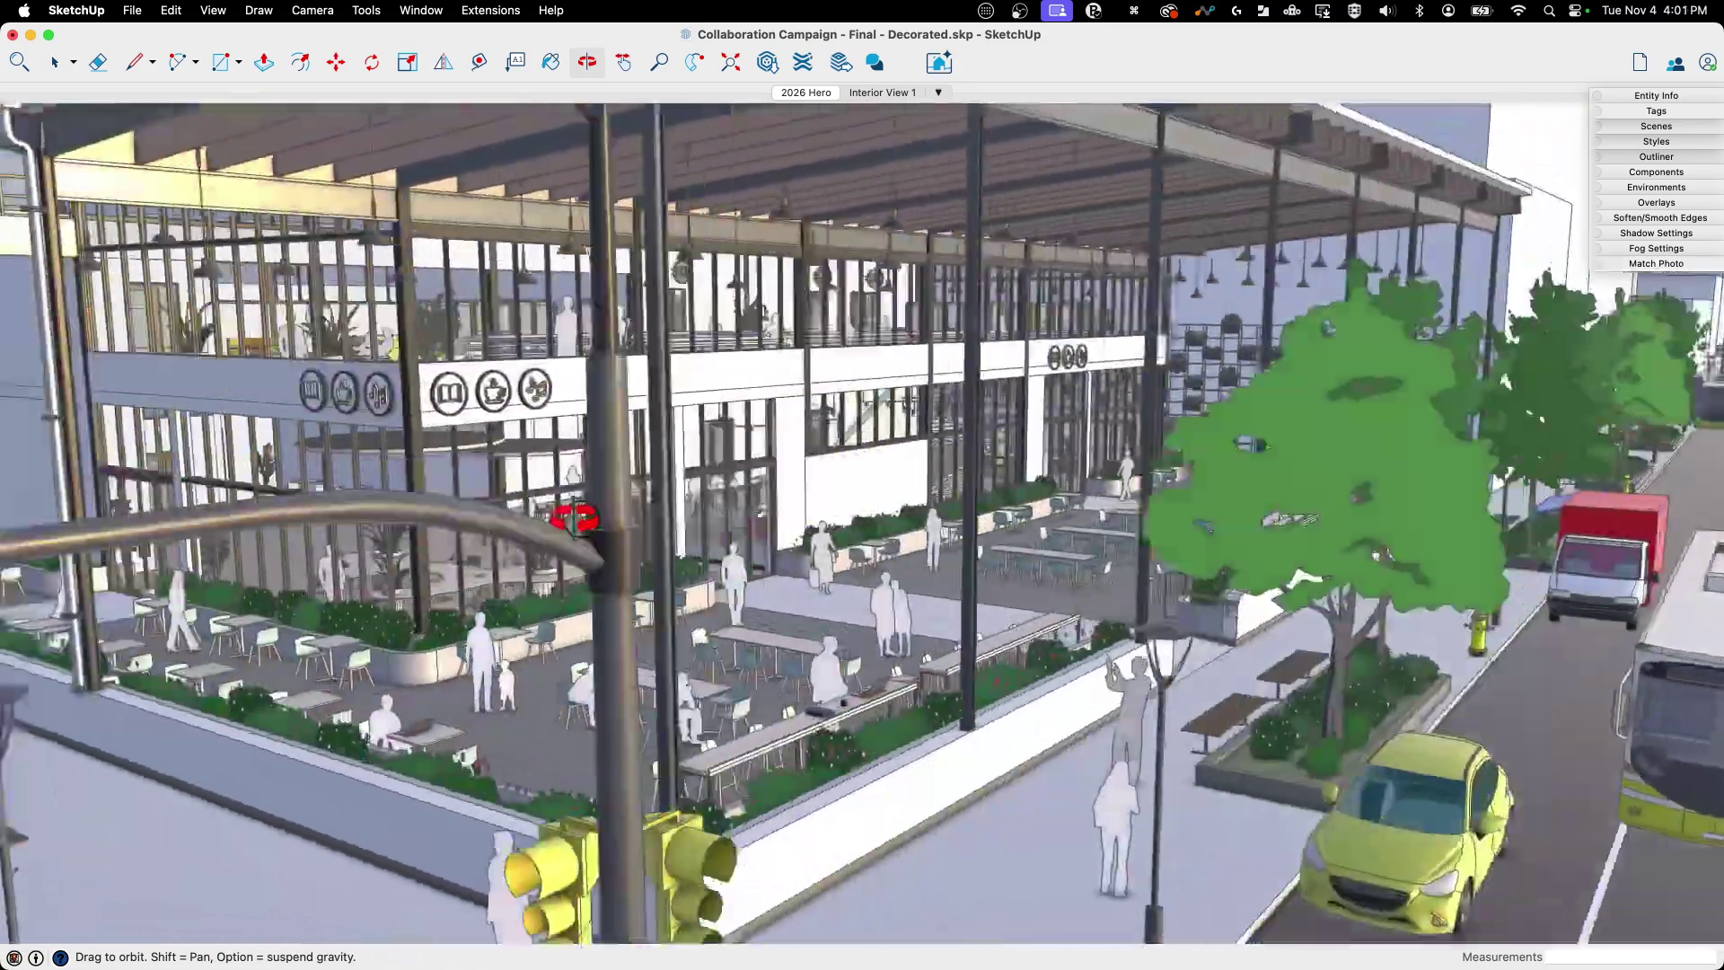
{"action": "key", "text": "space"}
{"action": "key", "text": "o"}
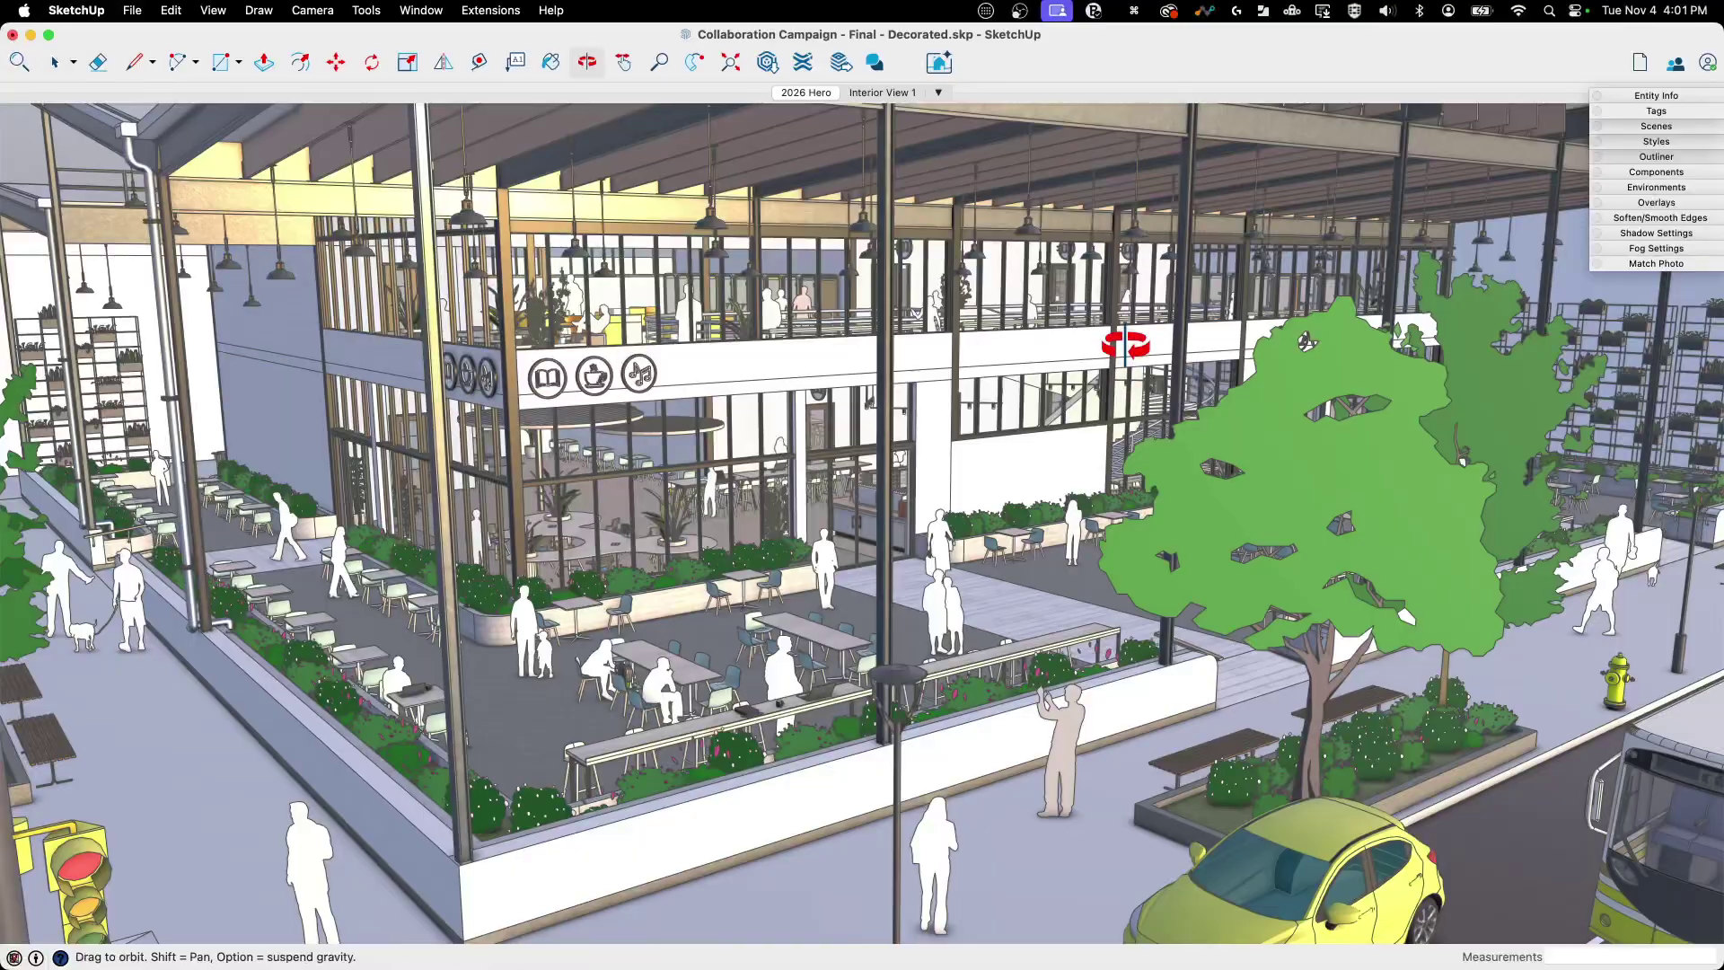
{"action": "mouse_move", "coordinate": [1118, 345]}
{"action": "left_mouse_down"}
{"action": "mouse_move", "coordinate": [551, 360]}
{"action": "mouse_move", "coordinate": [943, 374]}
{"action": "mouse_move", "coordinate": [1163, 319]}
{"action": "mouse_move", "coordinate": [1141, 323]}
{"action": "left_mouse_up"}
{"action": "key", "text": "space"}
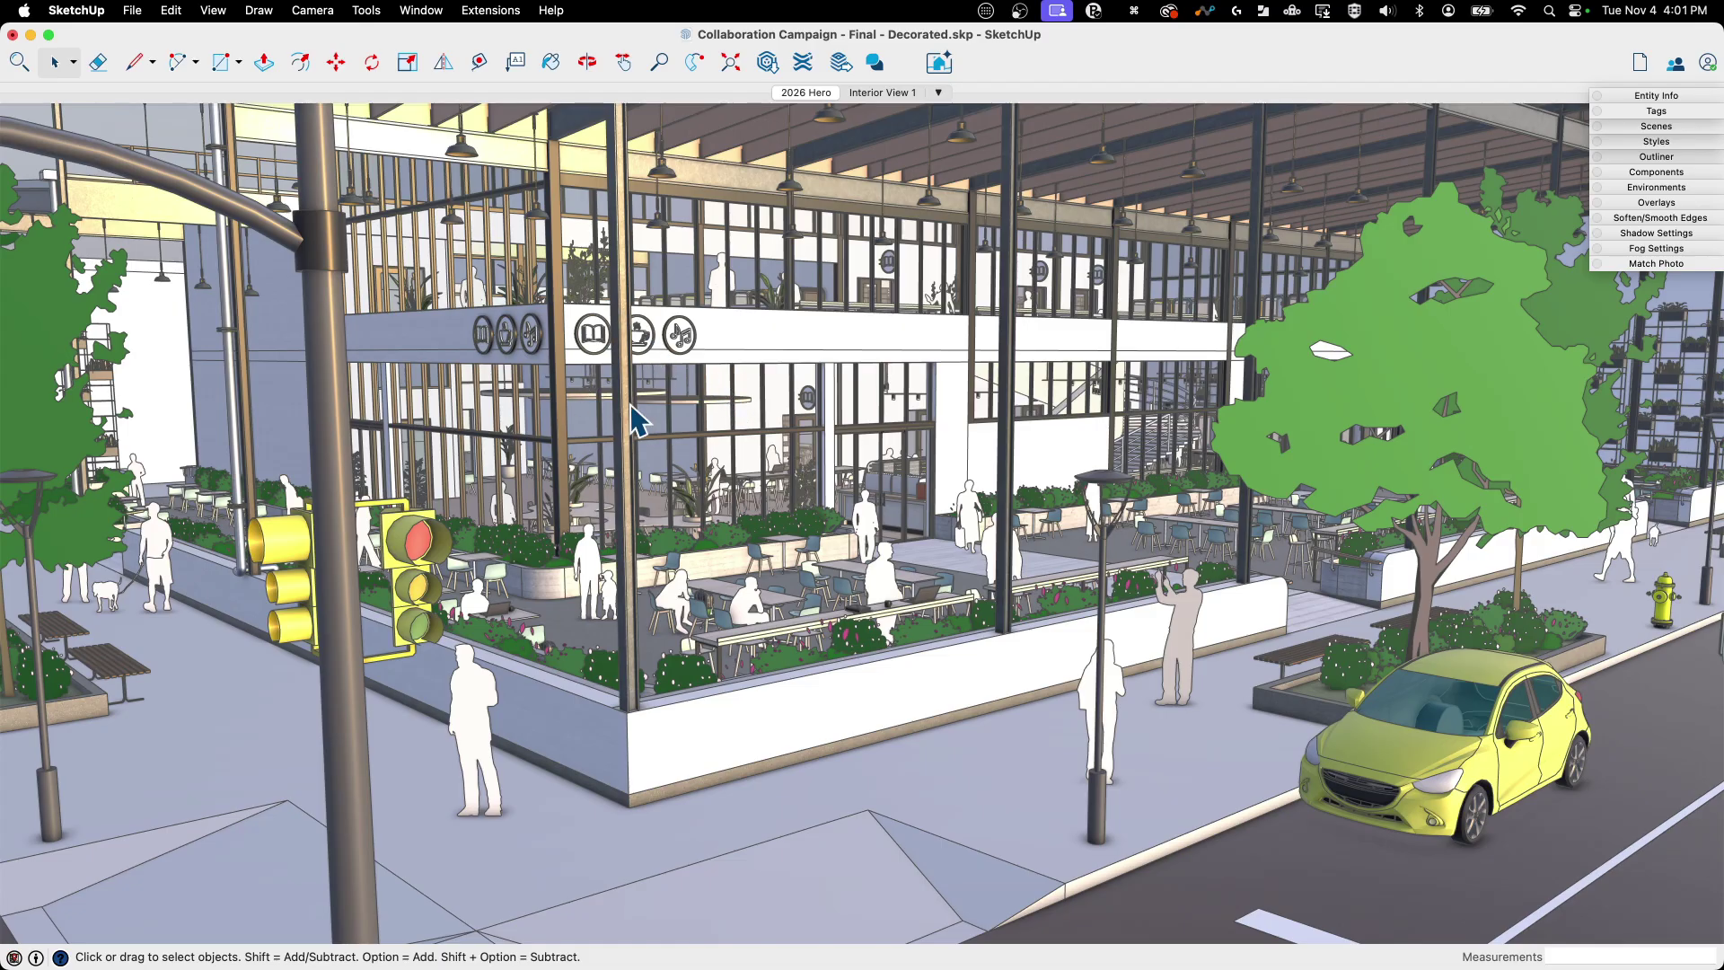
- Zoom in and out repeatedly on the round music-note sign on the front facade
{"action": "scroll", "coordinate": [705, 351], "scroll_direction": "up", "scroll_amount": 5}
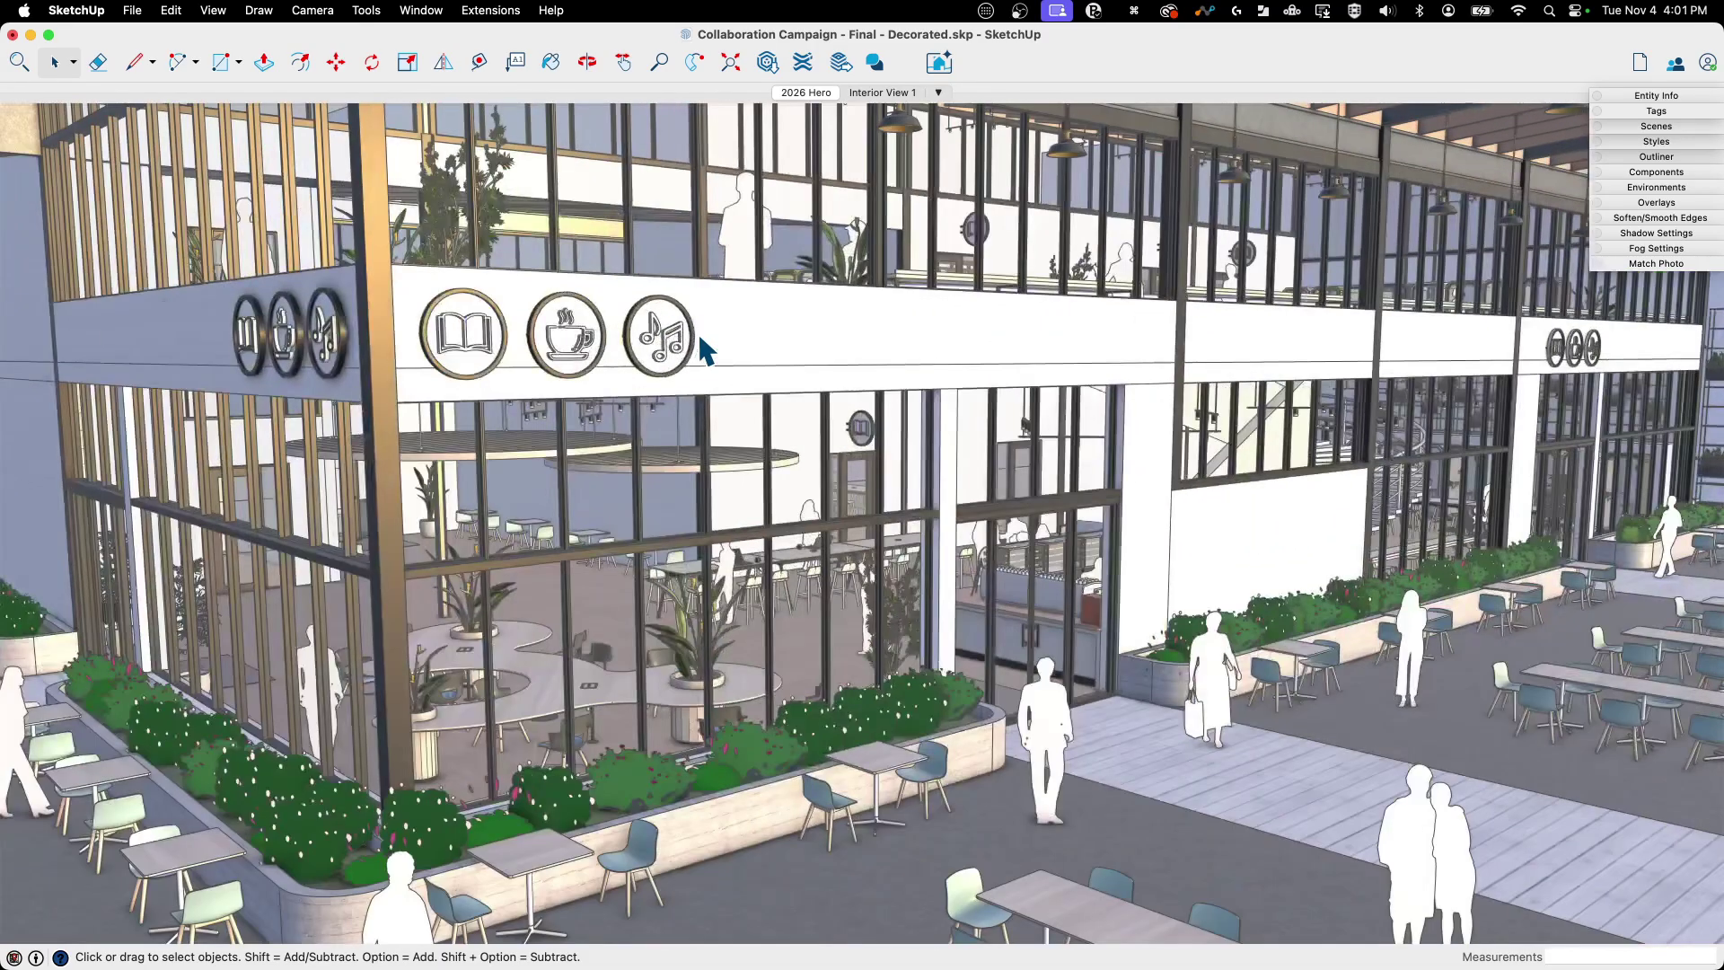
{"action": "scroll", "coordinate": [705, 350], "scroll_direction": "down", "scroll_amount": 8}
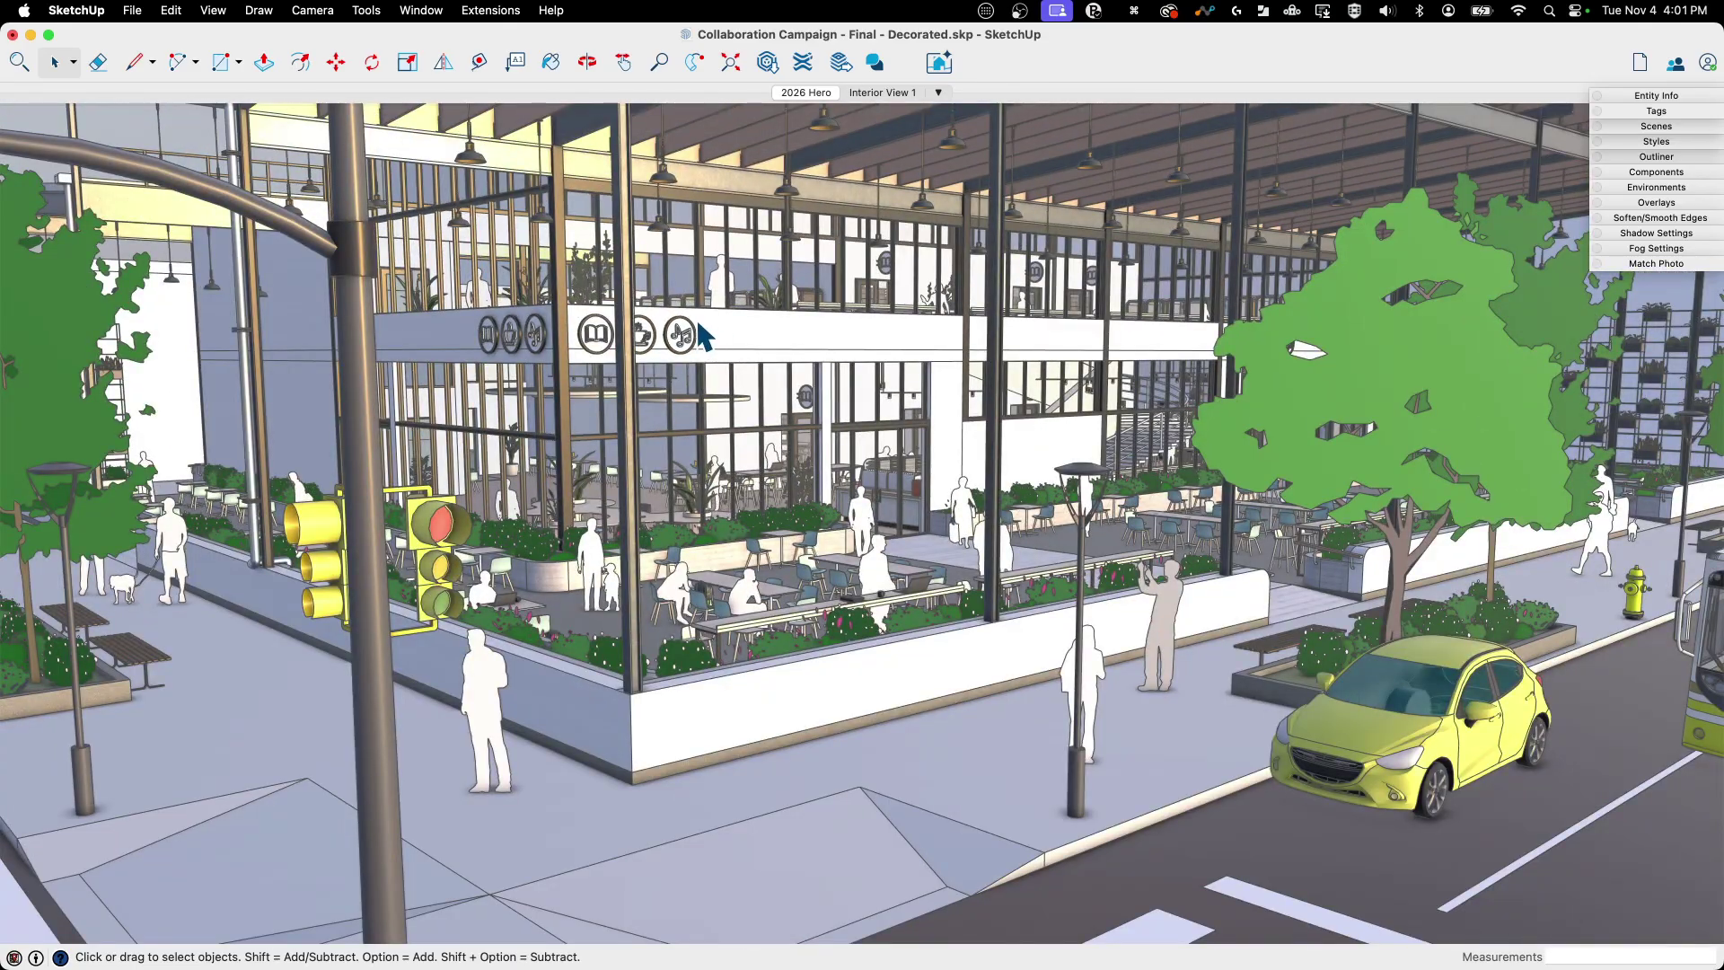
{"action": "scroll", "coordinate": [700, 355], "scroll_direction": "up", "scroll_amount": 5}
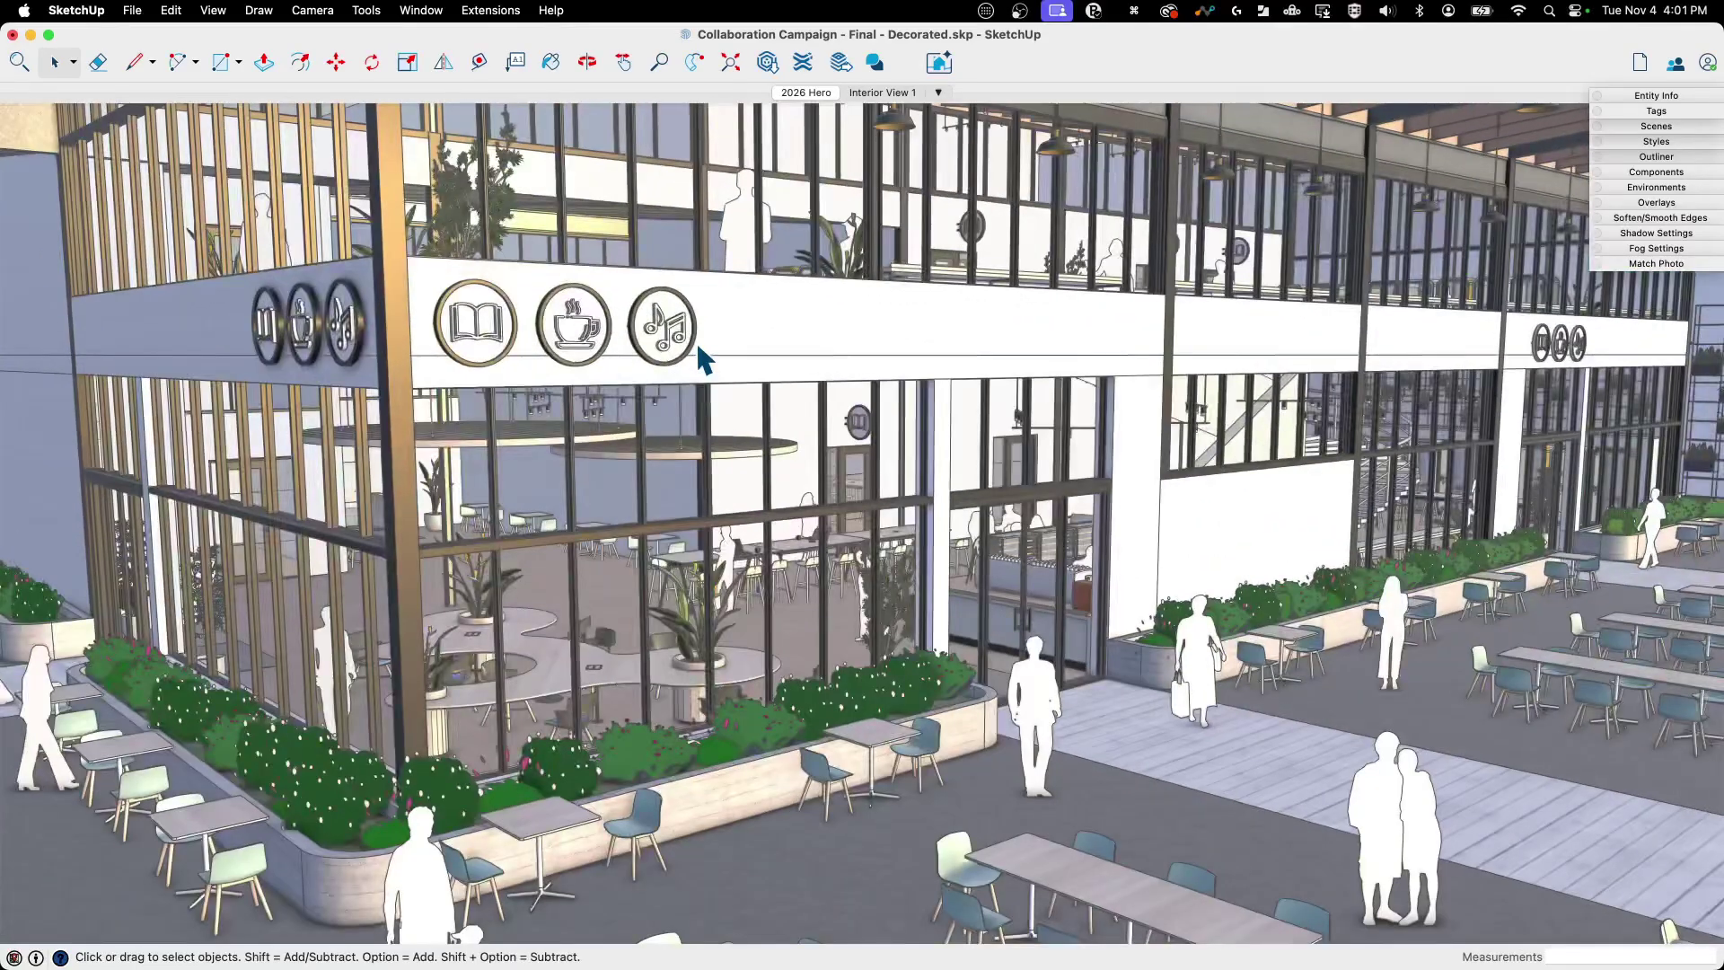
{"action": "scroll", "coordinate": [701, 355], "scroll_direction": "down", "scroll_amount": 2}
{"action": "scroll", "coordinate": [697, 355], "scroll_direction": "down", "scroll_amount": 5}
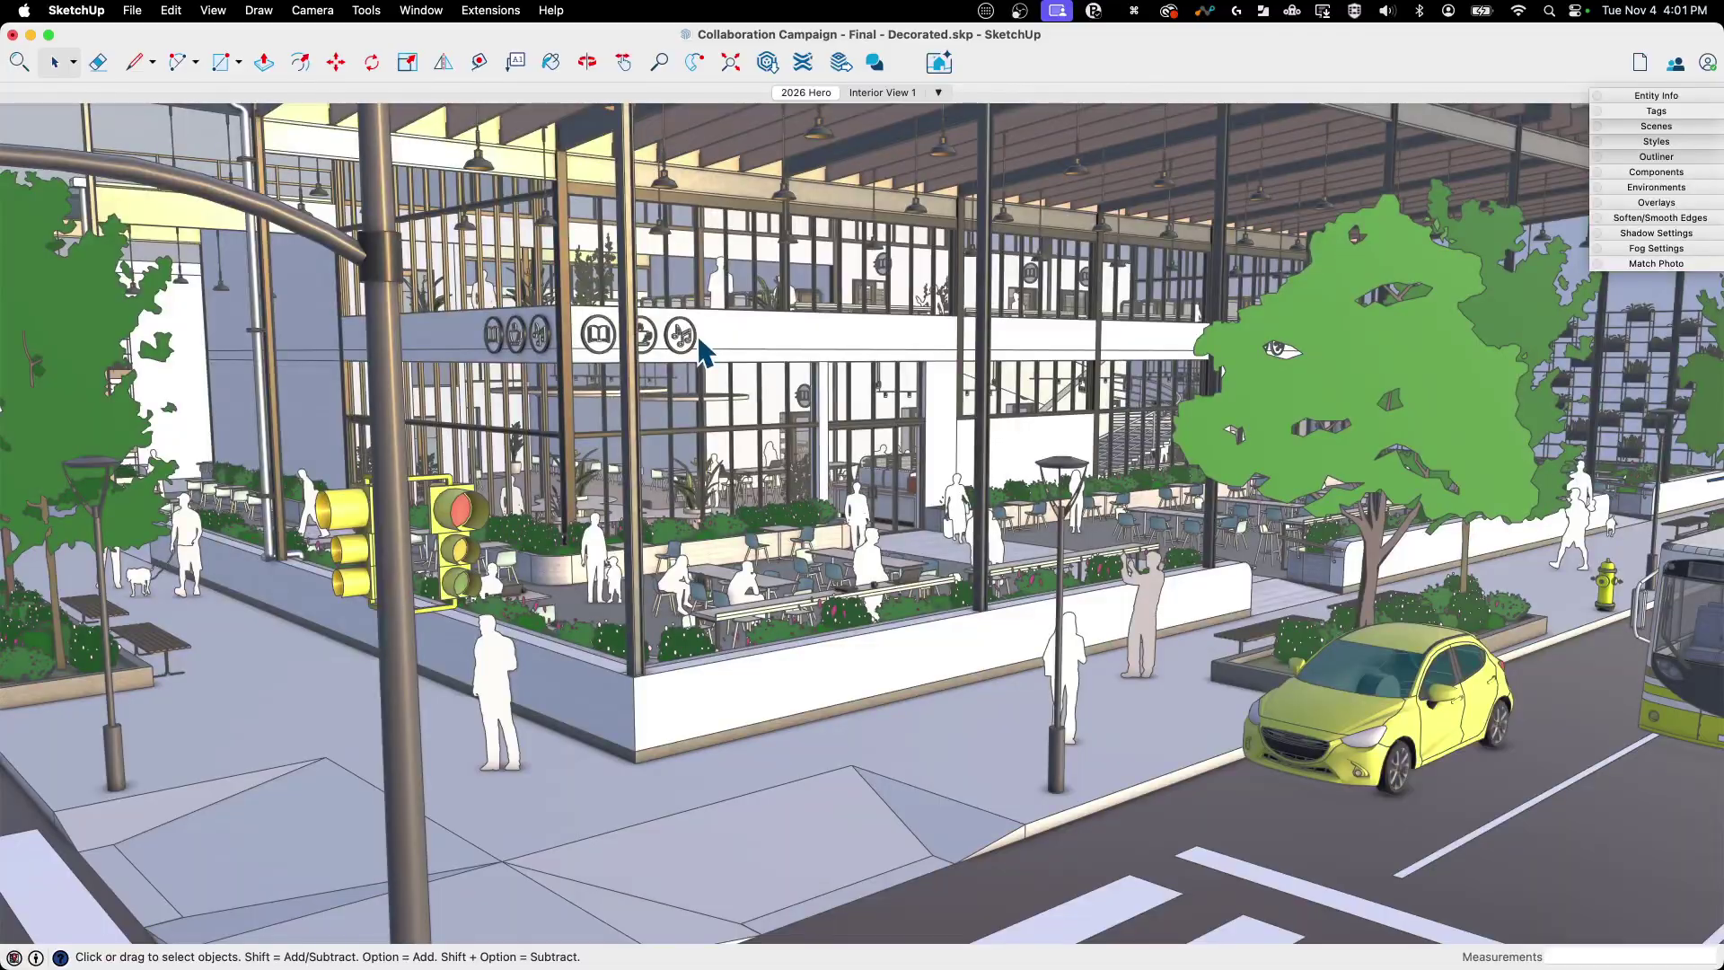
{"action": "scroll", "coordinate": [700, 350], "scroll_direction": "down", "scroll_amount": 5}
{"action": "scroll", "coordinate": [700, 350], "scroll_direction": "up", "scroll_amount": 10}
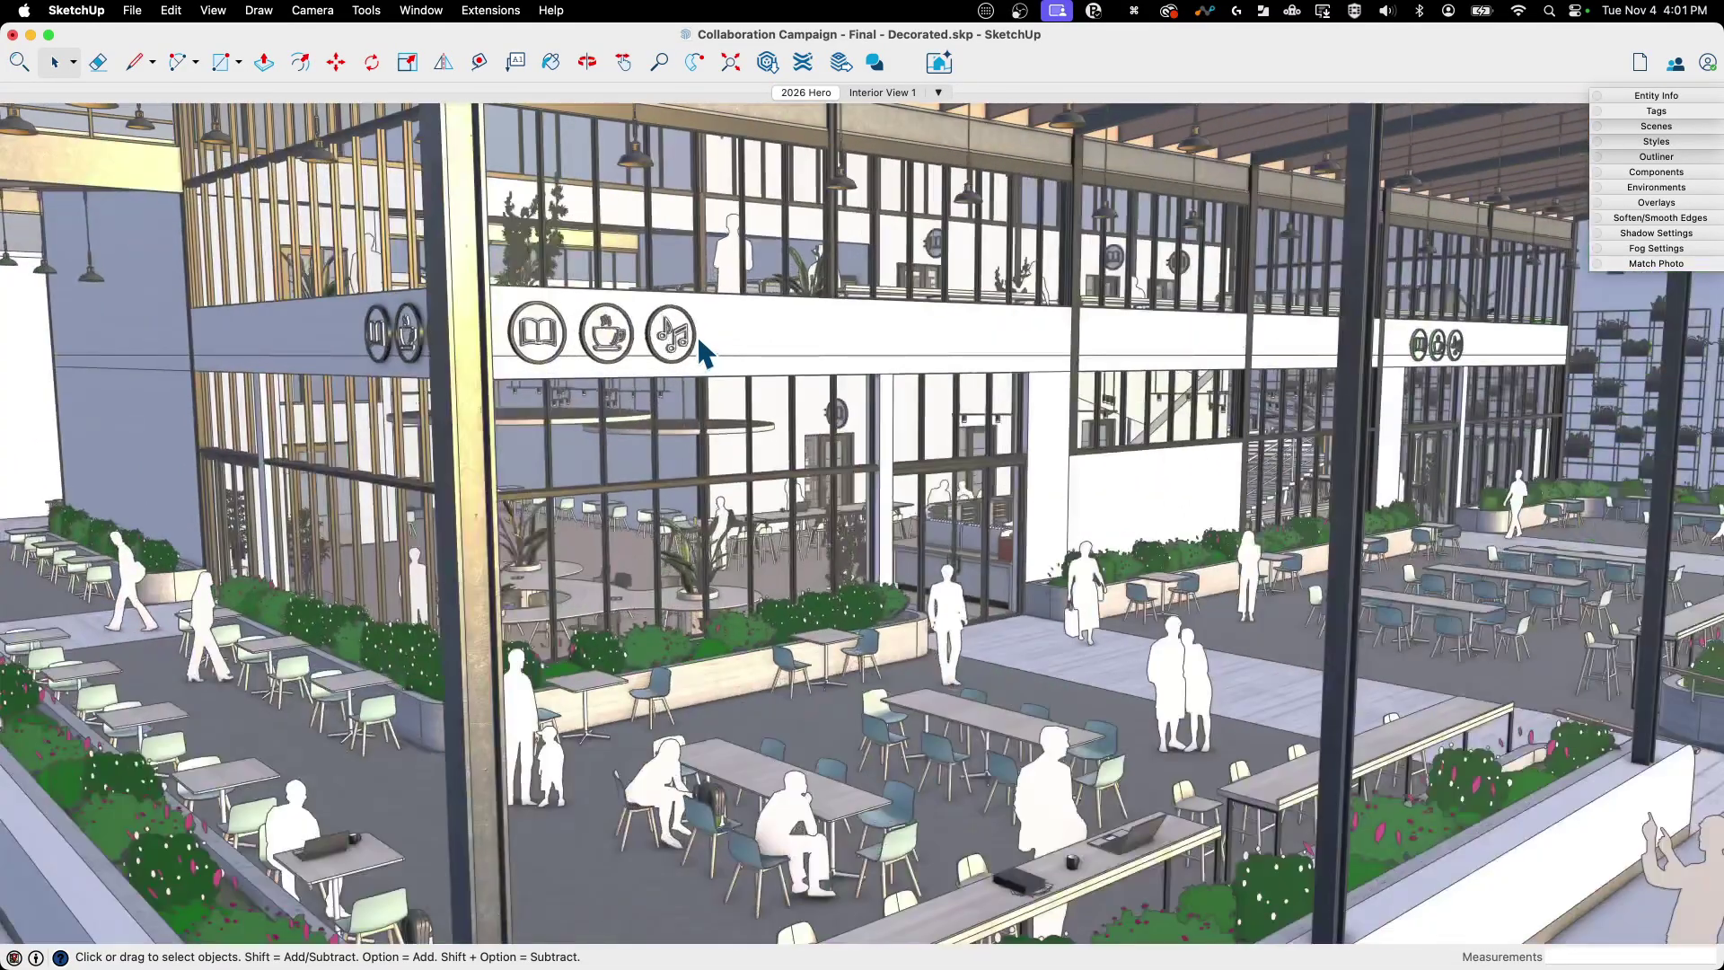
- Orbit slightly around the front facade while zooming in and out on its round signs
{"action": "mouse_move", "coordinate": [744, 358]}
{"action": "middle_mouse_down"}
{"action": "mouse_move", "coordinate": [687, 339]}
{"action": "mouse_move", "coordinate": [709, 359]}
{"action": "middle_mouse_up"}
{"action": "scroll", "coordinate": [743, 364], "scroll_direction": "down", "scroll_amount": 3}
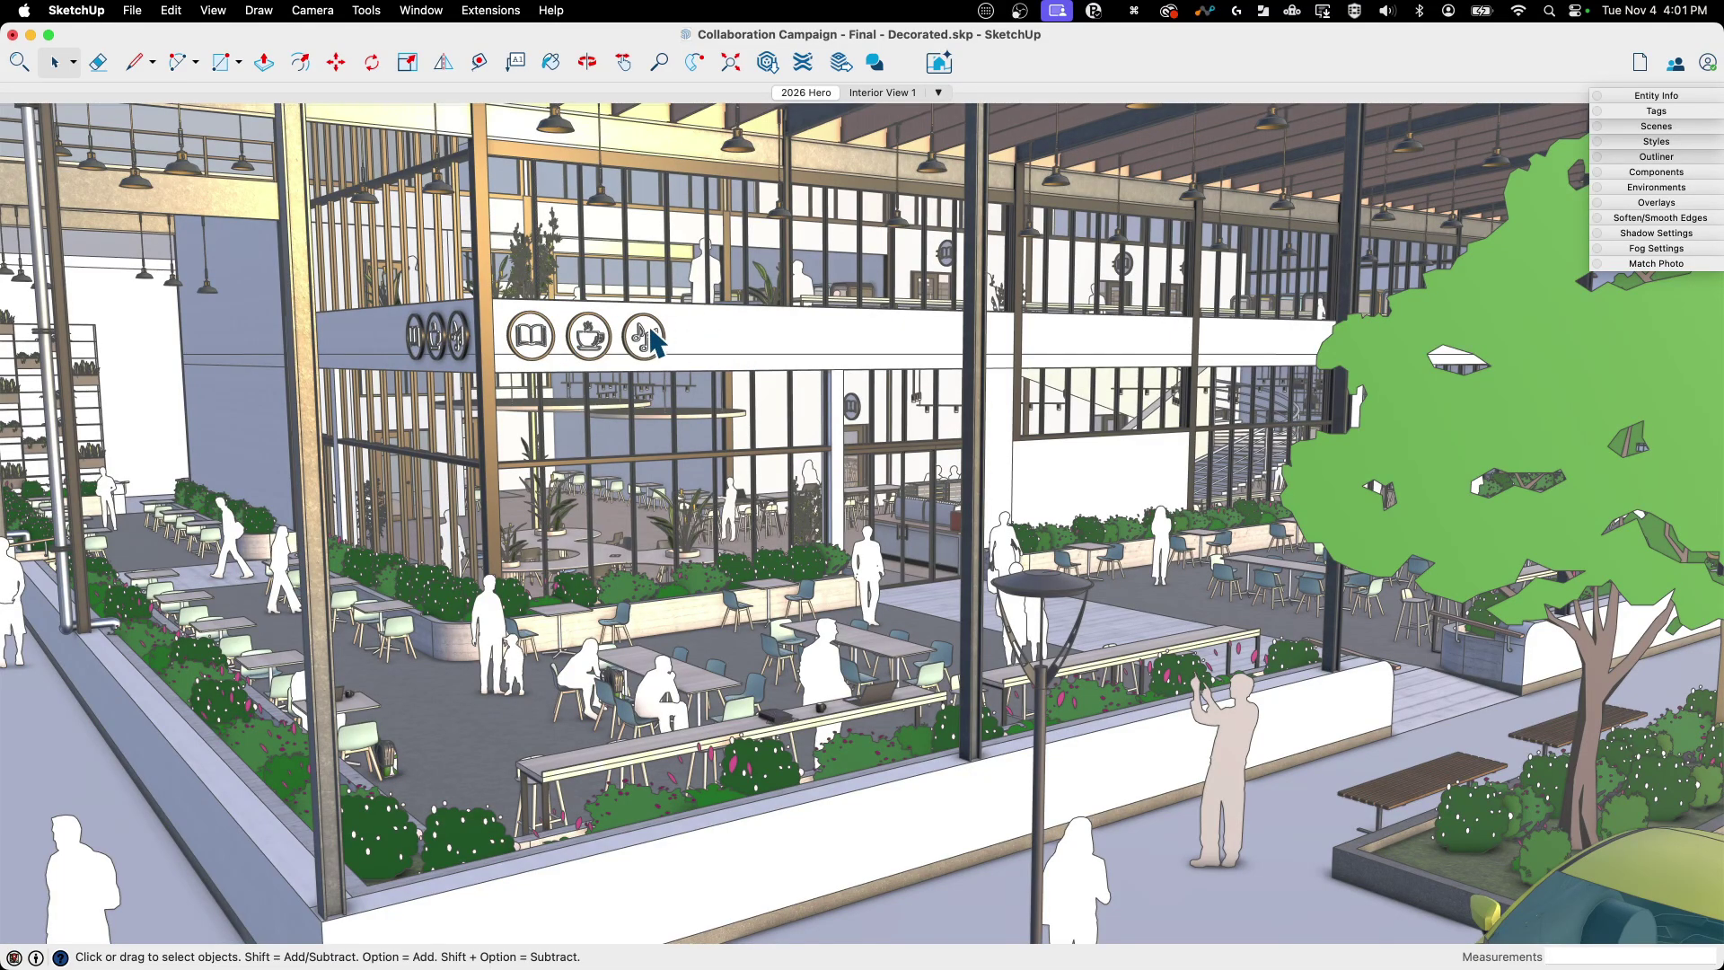
{"action": "scroll", "coordinate": [653, 341], "scroll_direction": "up", "scroll_amount": 4}
{"action": "scroll", "coordinate": [652, 341], "scroll_direction": "down", "scroll_amount": 5}
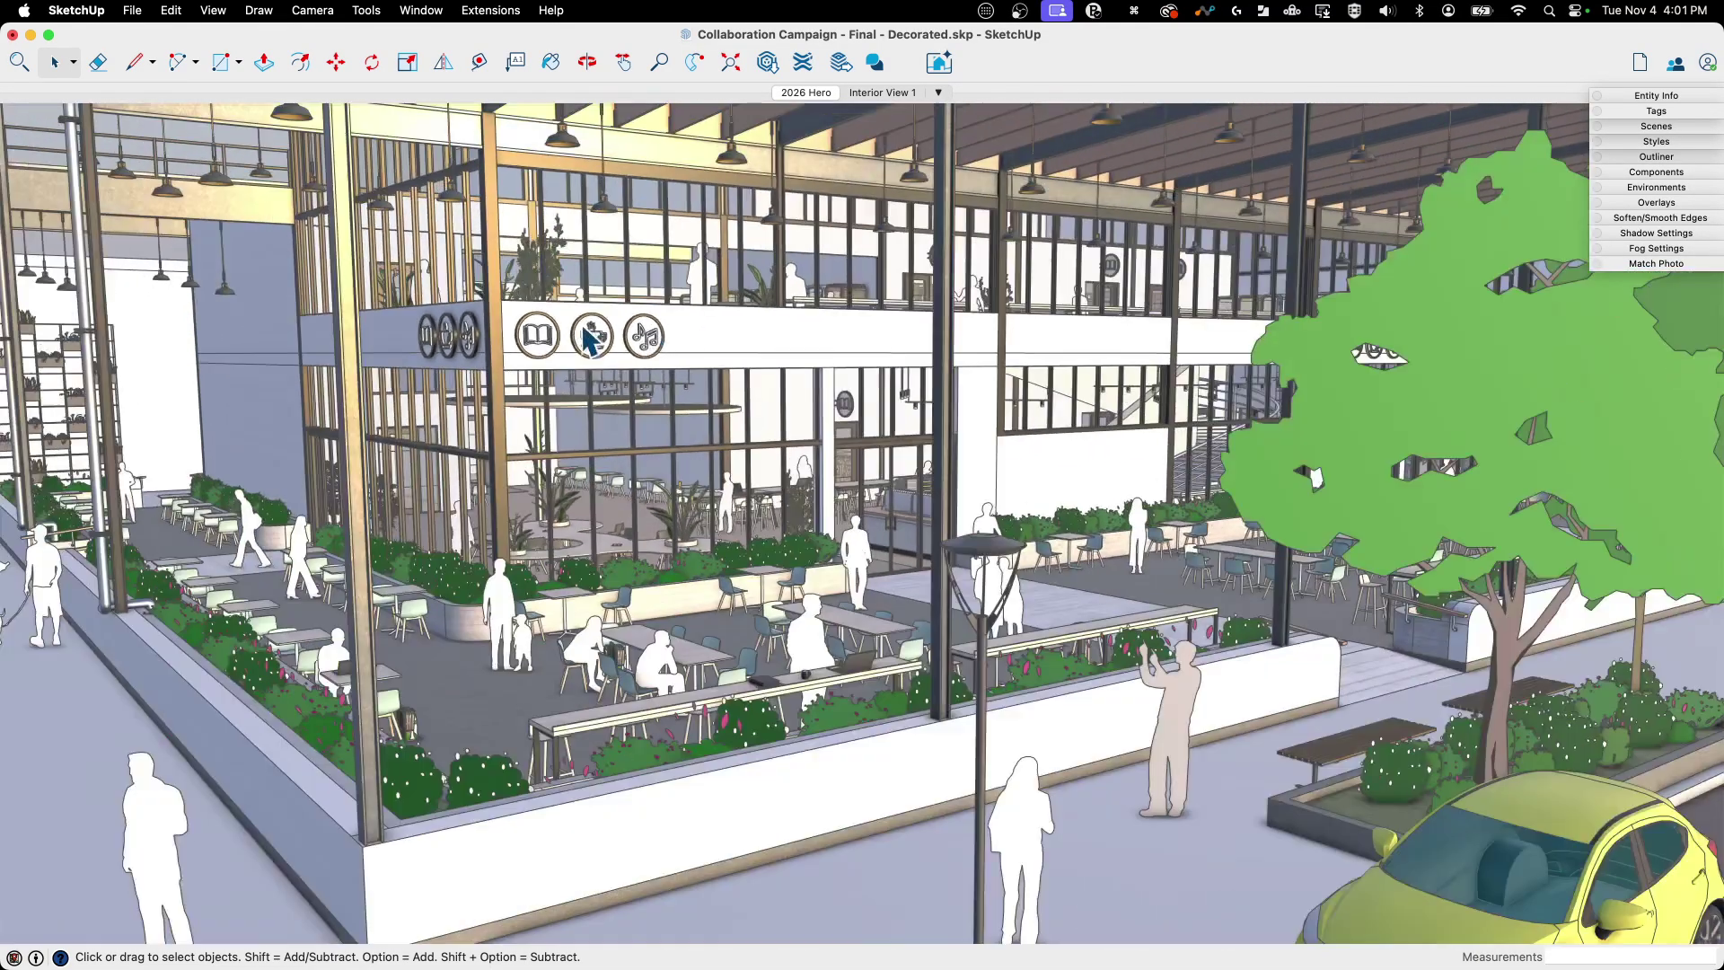
{"action": "middle_click_drag", "start_coordinate": [590, 340], "coordinate": [545, 350]}
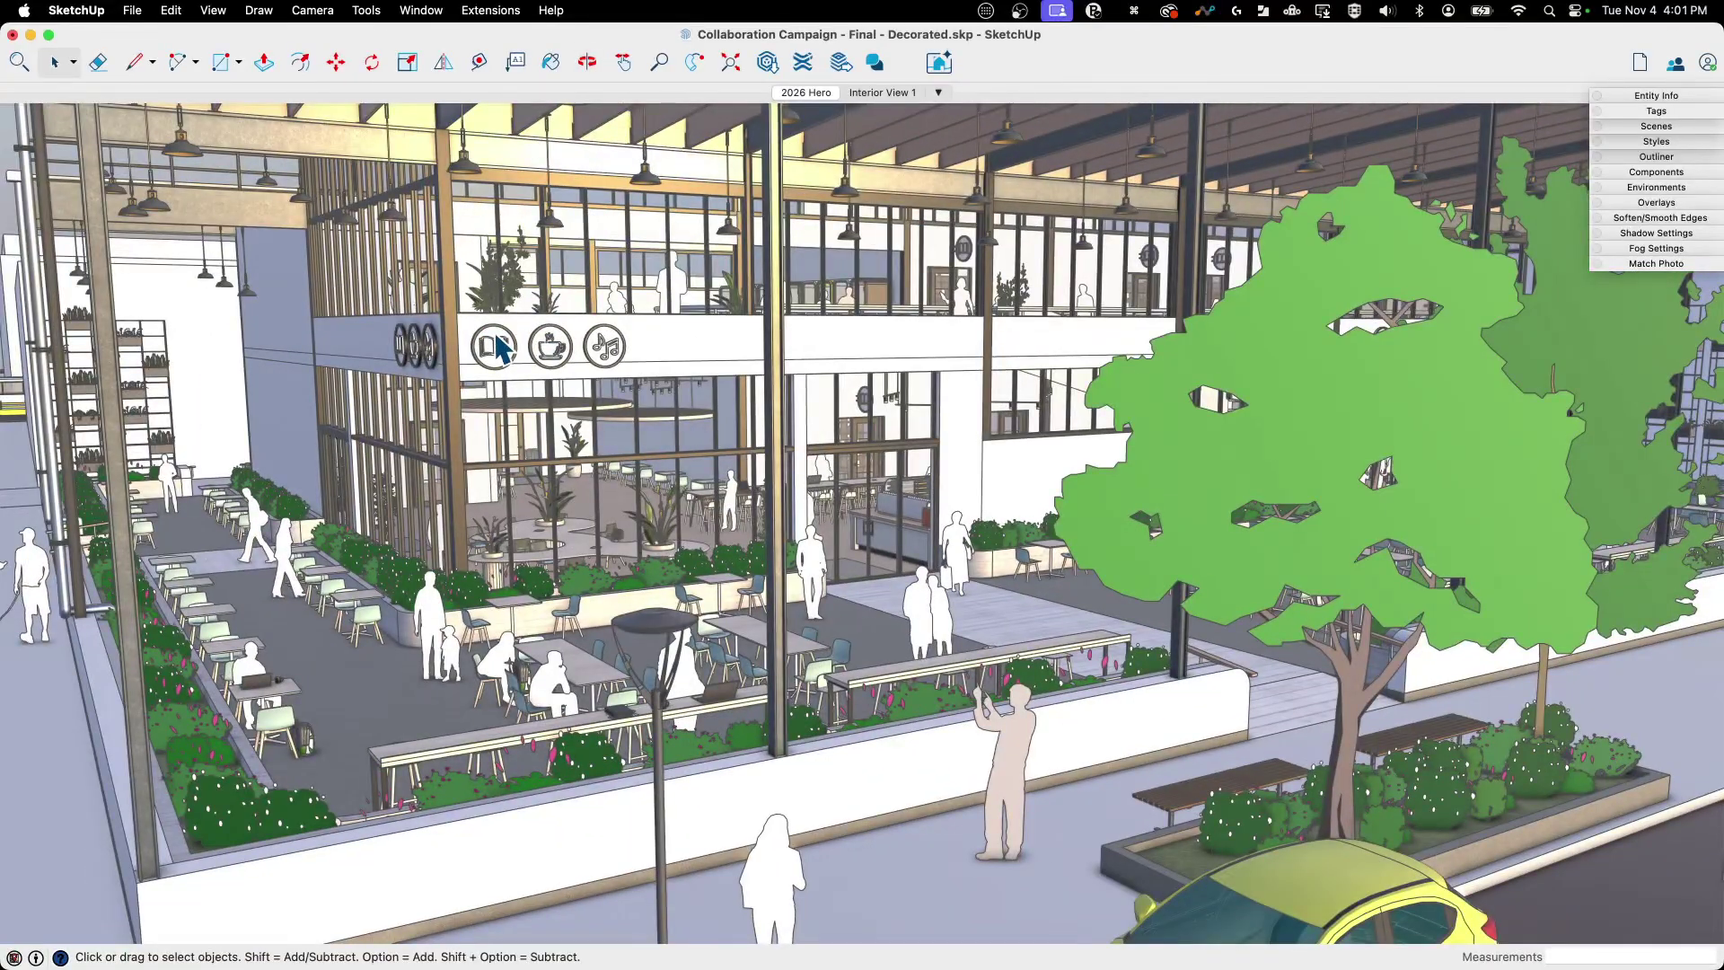
{"action": "scroll", "coordinate": [497, 346], "scroll_direction": "up", "scroll_amount": 3}
{"action": "scroll", "coordinate": [496, 347], "scroll_direction": "down", "scroll_amount": 3}
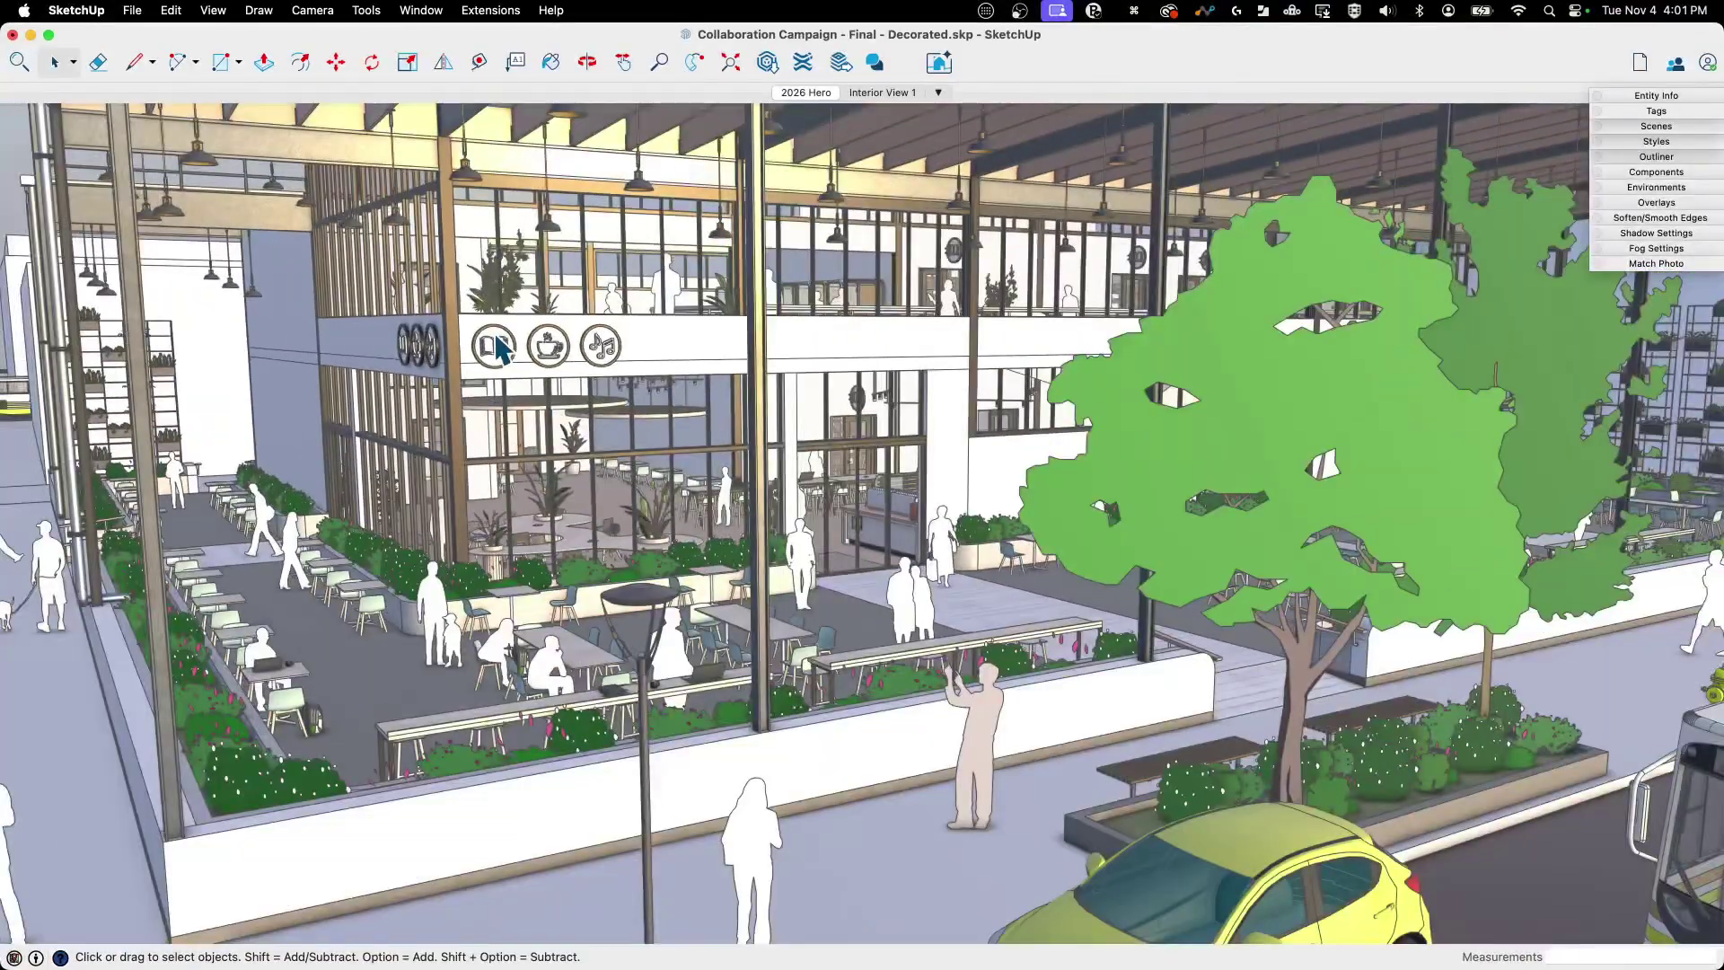
- Orbit around to the building's shaded side facade and zoom in and out on it
{"action": "middle_click_drag", "start_coordinate": [435, 321], "coordinate": [878, 386]}
{"action": "scroll", "coordinate": [741, 382], "scroll_direction": "up", "scroll_amount": 5}
{"action": "scroll", "coordinate": [879, 387], "scroll_direction": "down", "scroll_amount": 5}
{"action": "middle_click_drag", "start_coordinate": [661, 373], "coordinate": [881, 408]}
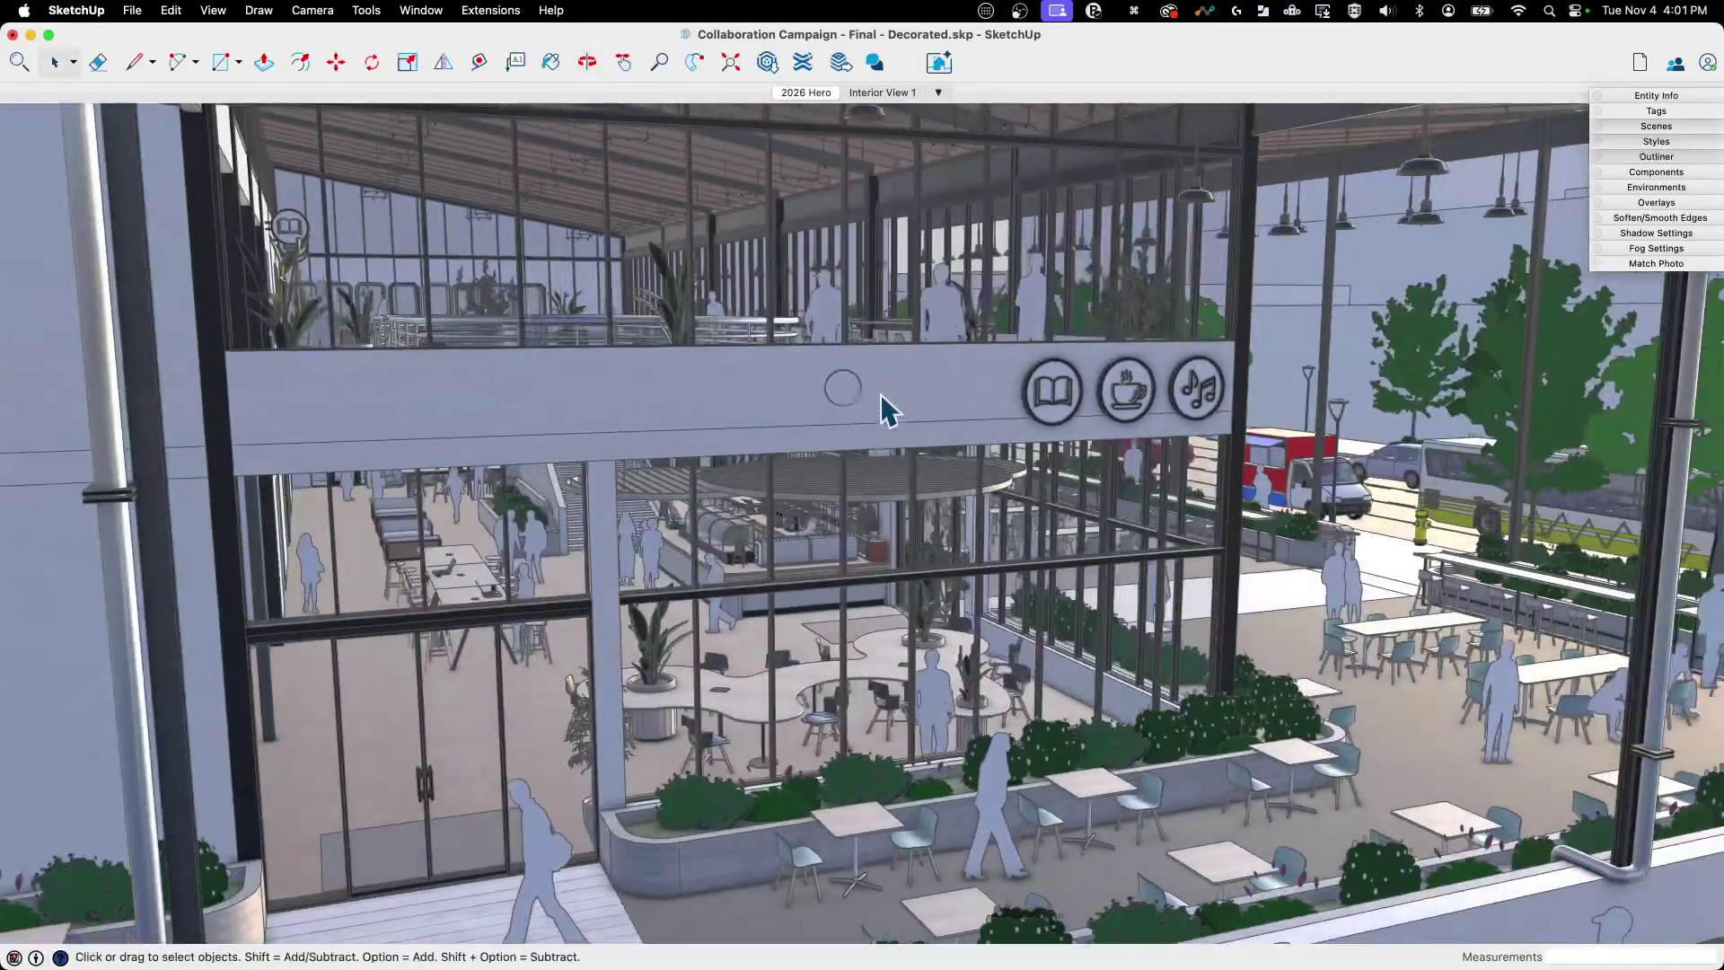
{"action": "scroll", "coordinate": [1189, 413], "scroll_direction": "up", "scroll_amount": 3}
{"action": "scroll", "coordinate": [1190, 413], "scroll_direction": "down", "scroll_amount": 3}
- Orbit back to the street side and inspect the terrace and front facade at different zoom levels
{"action": "middle_click_drag", "start_coordinate": [1190, 413], "coordinate": [596, 373]}
{"action": "scroll", "coordinate": [590, 362], "scroll_direction": "down", "scroll_amount": 3}
{"action": "scroll", "coordinate": [496, 437], "scroll_direction": "up", "scroll_amount": 3}
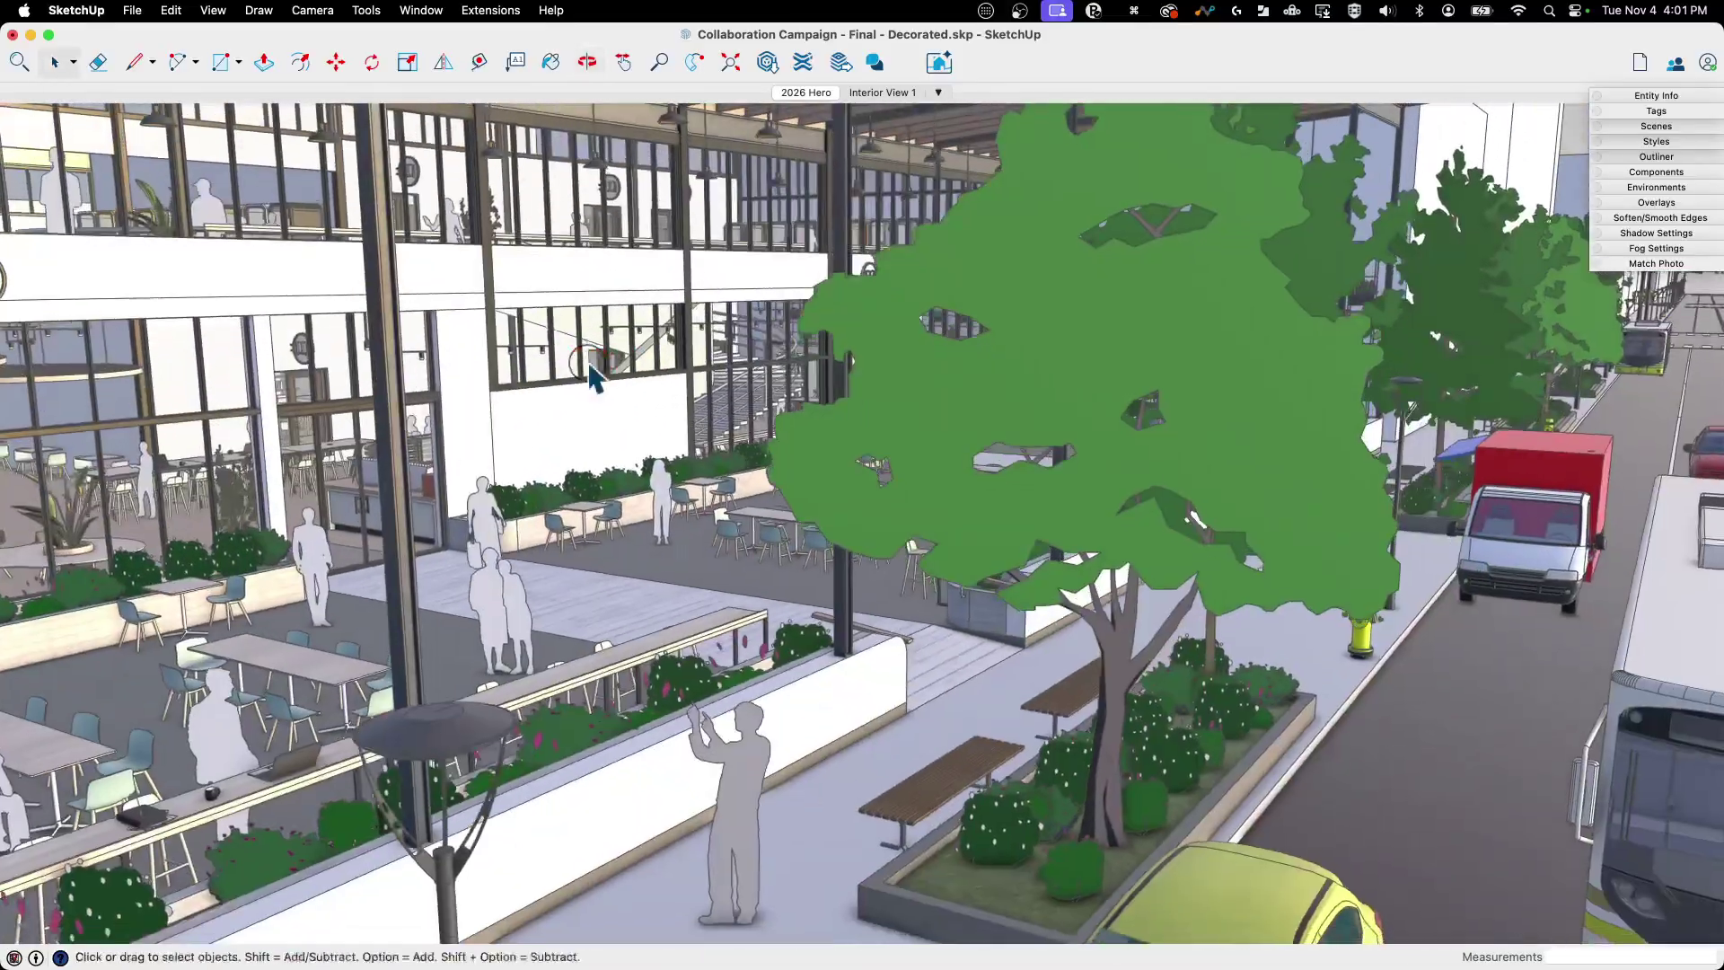
{"action": "scroll", "coordinate": [857, 359], "scroll_direction": "up", "scroll_amount": 3}
{"action": "scroll", "coordinate": [857, 359], "scroll_direction": "down", "scroll_amount": 3}
{"action": "scroll", "coordinate": [215, 317], "scroll_direction": "up", "scroll_amount": 3}
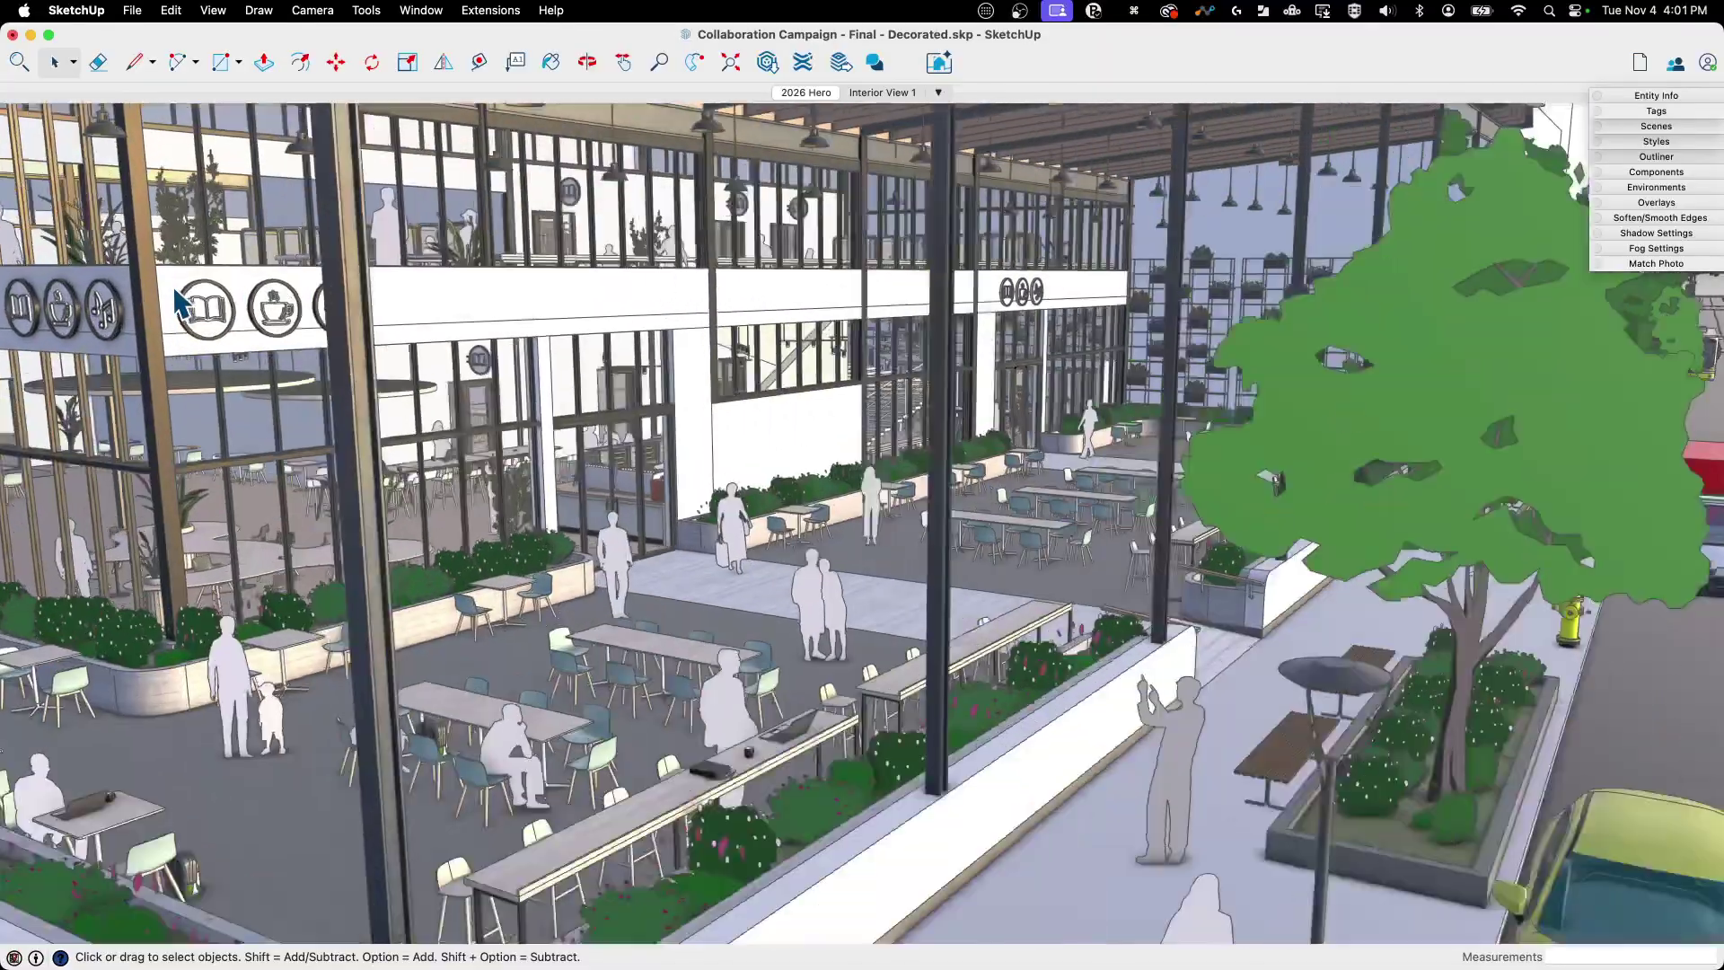
{"action": "middle_click_drag", "start_coordinate": [360, 333], "coordinate": [938, 364]}
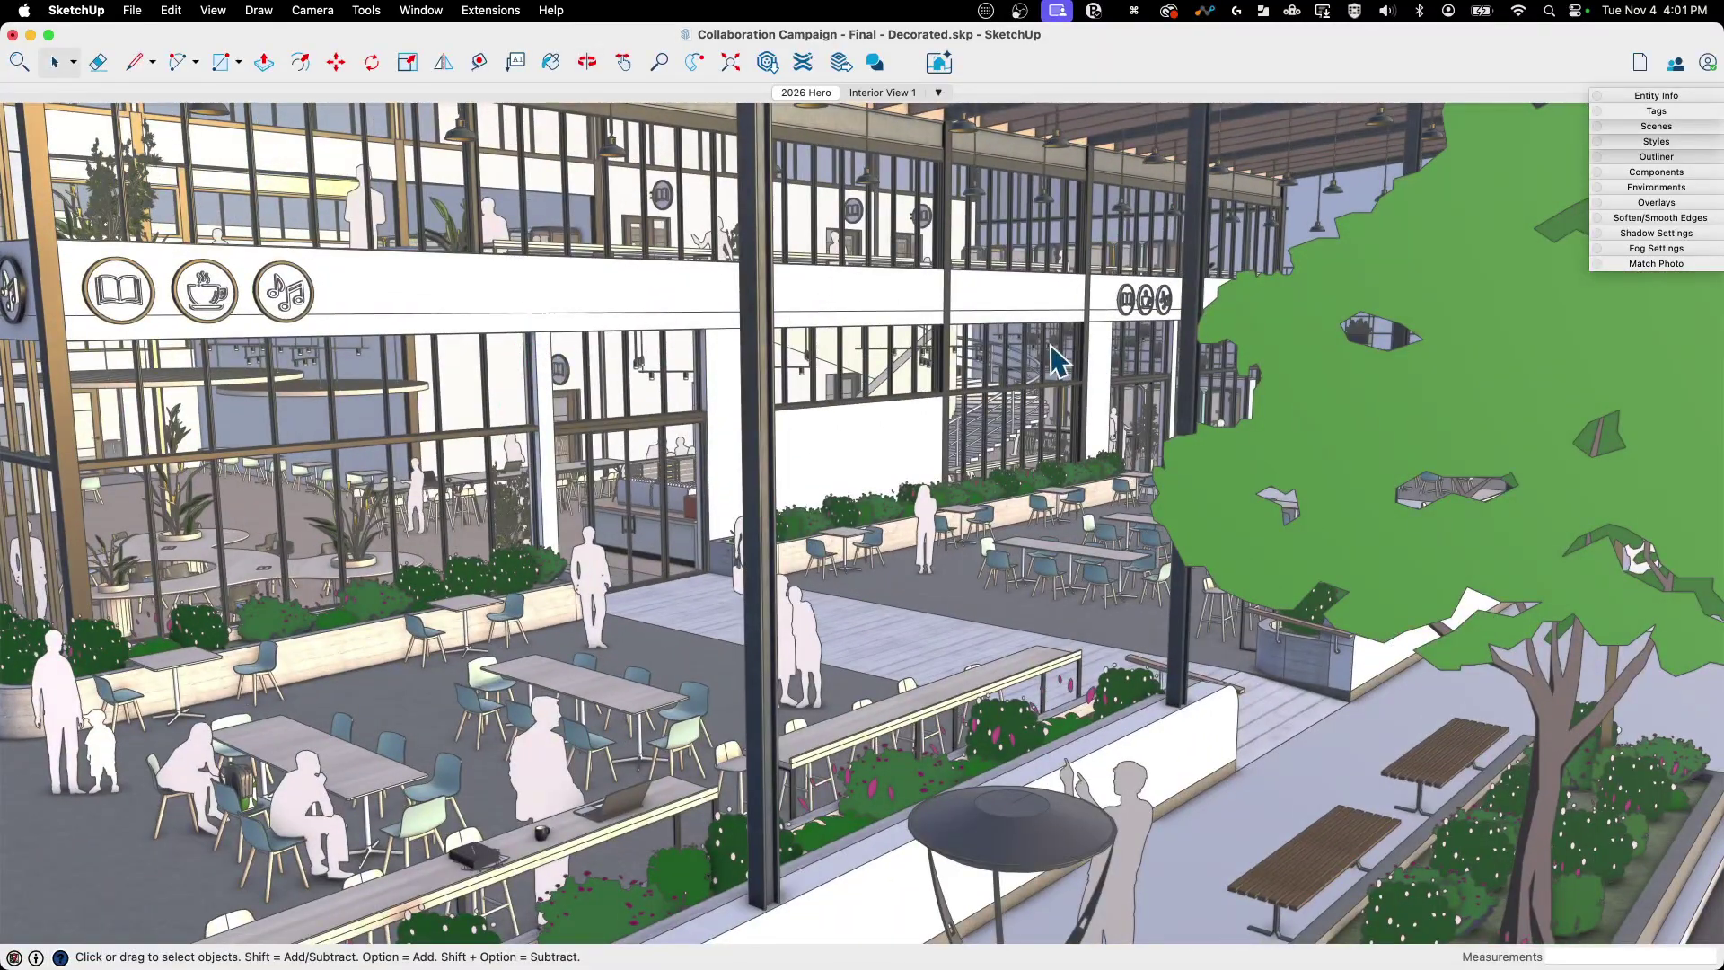
{"action": "middle_click_drag", "start_coordinate": [1059, 359], "coordinate": [602, 287]}
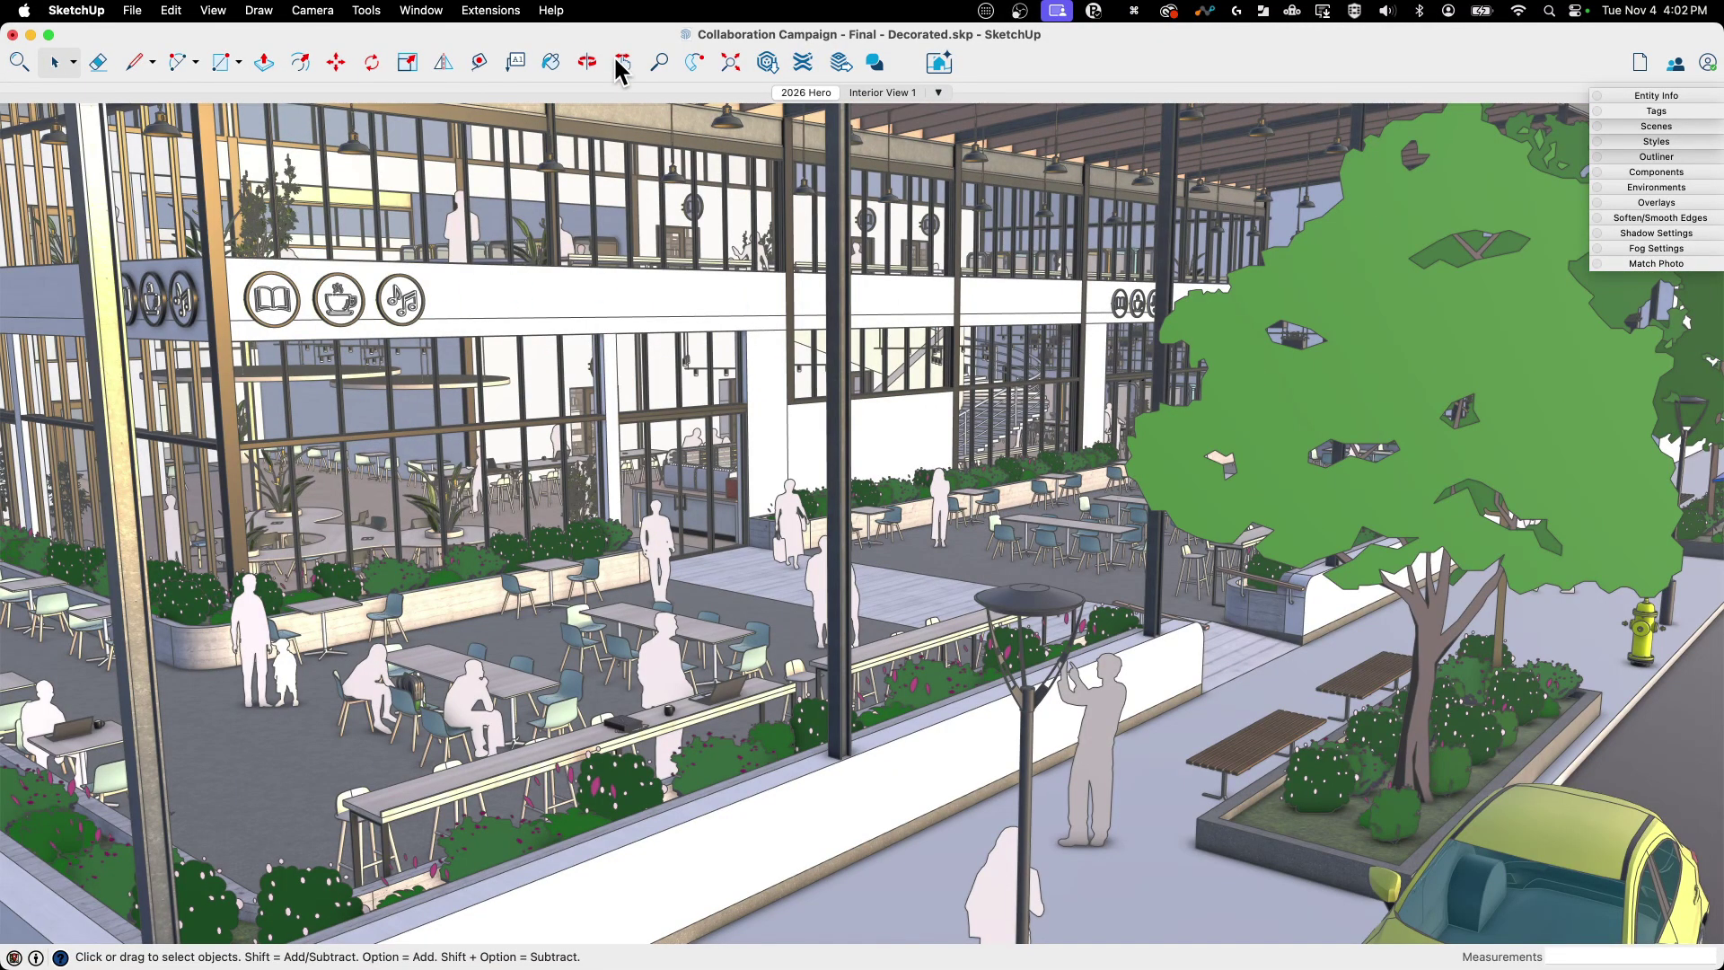
- Pan the view sideways across the terrace with the Pan tool
{"action": "left_click_drag", "start_coordinate": [339, 302], "coordinate": [852, 299]}
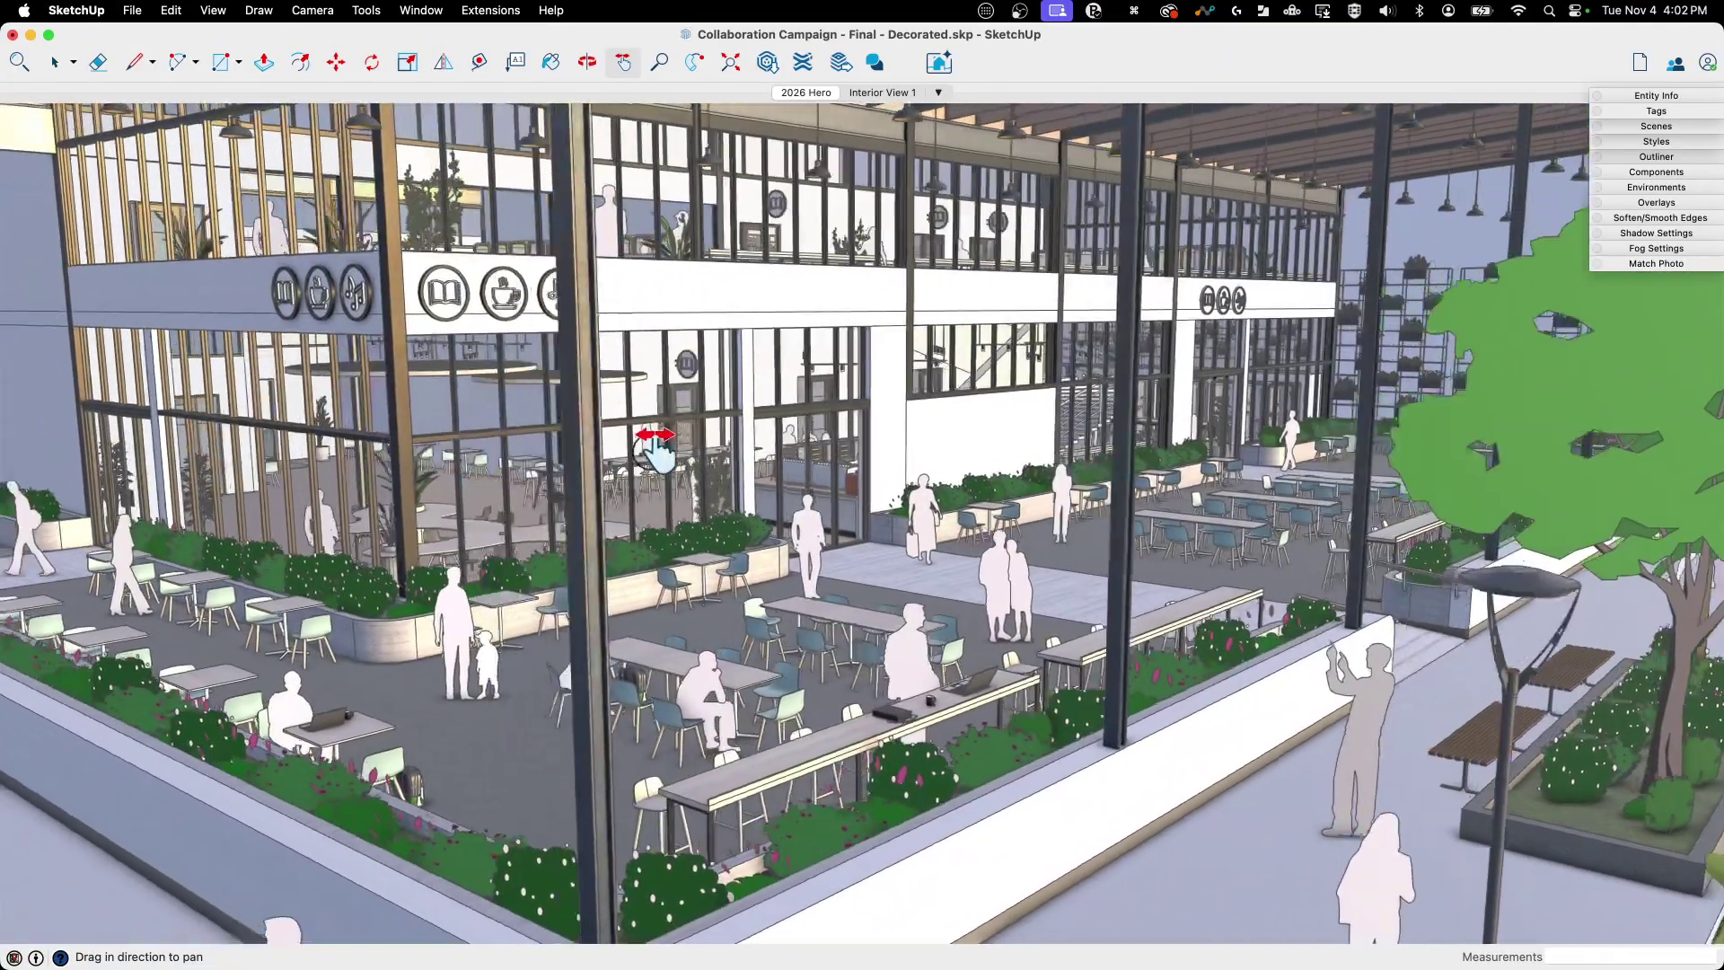
{"action": "left_click_drag", "start_coordinate": [654, 447], "coordinate": [1257, 446]}
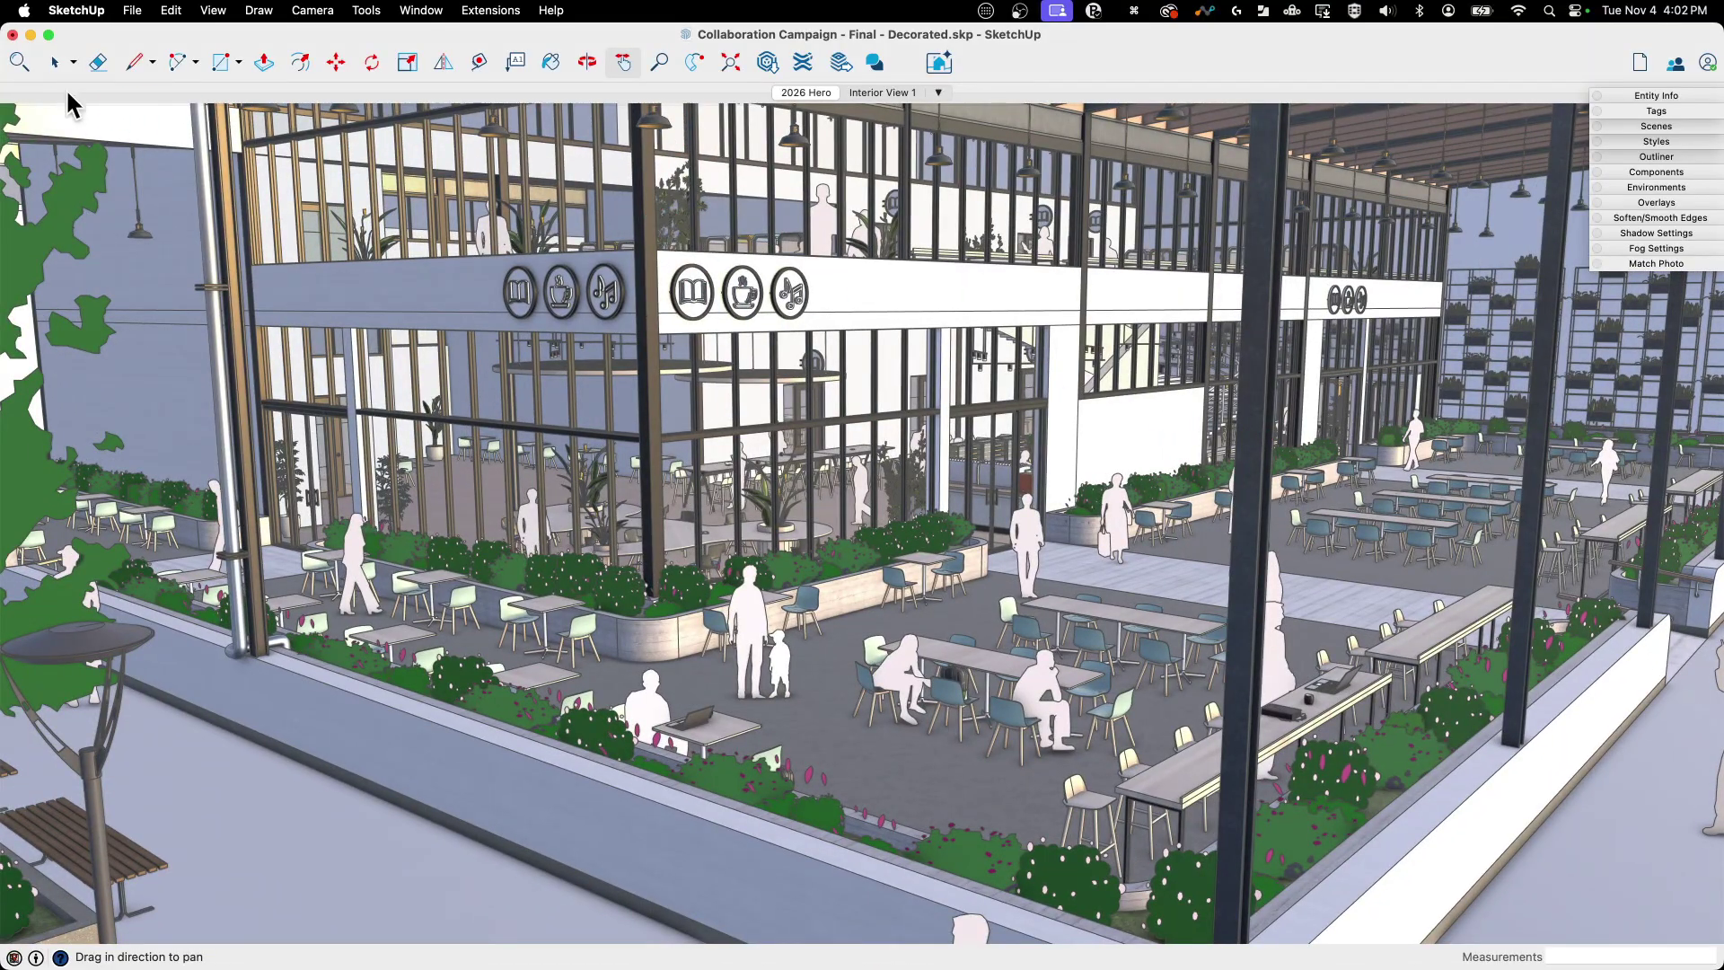
{"action": "key", "text": "space"}
- Orbit around the building, pan across the front facade, and zoom out to show the street with the vehicles
{"action": "key", "text": "o"}
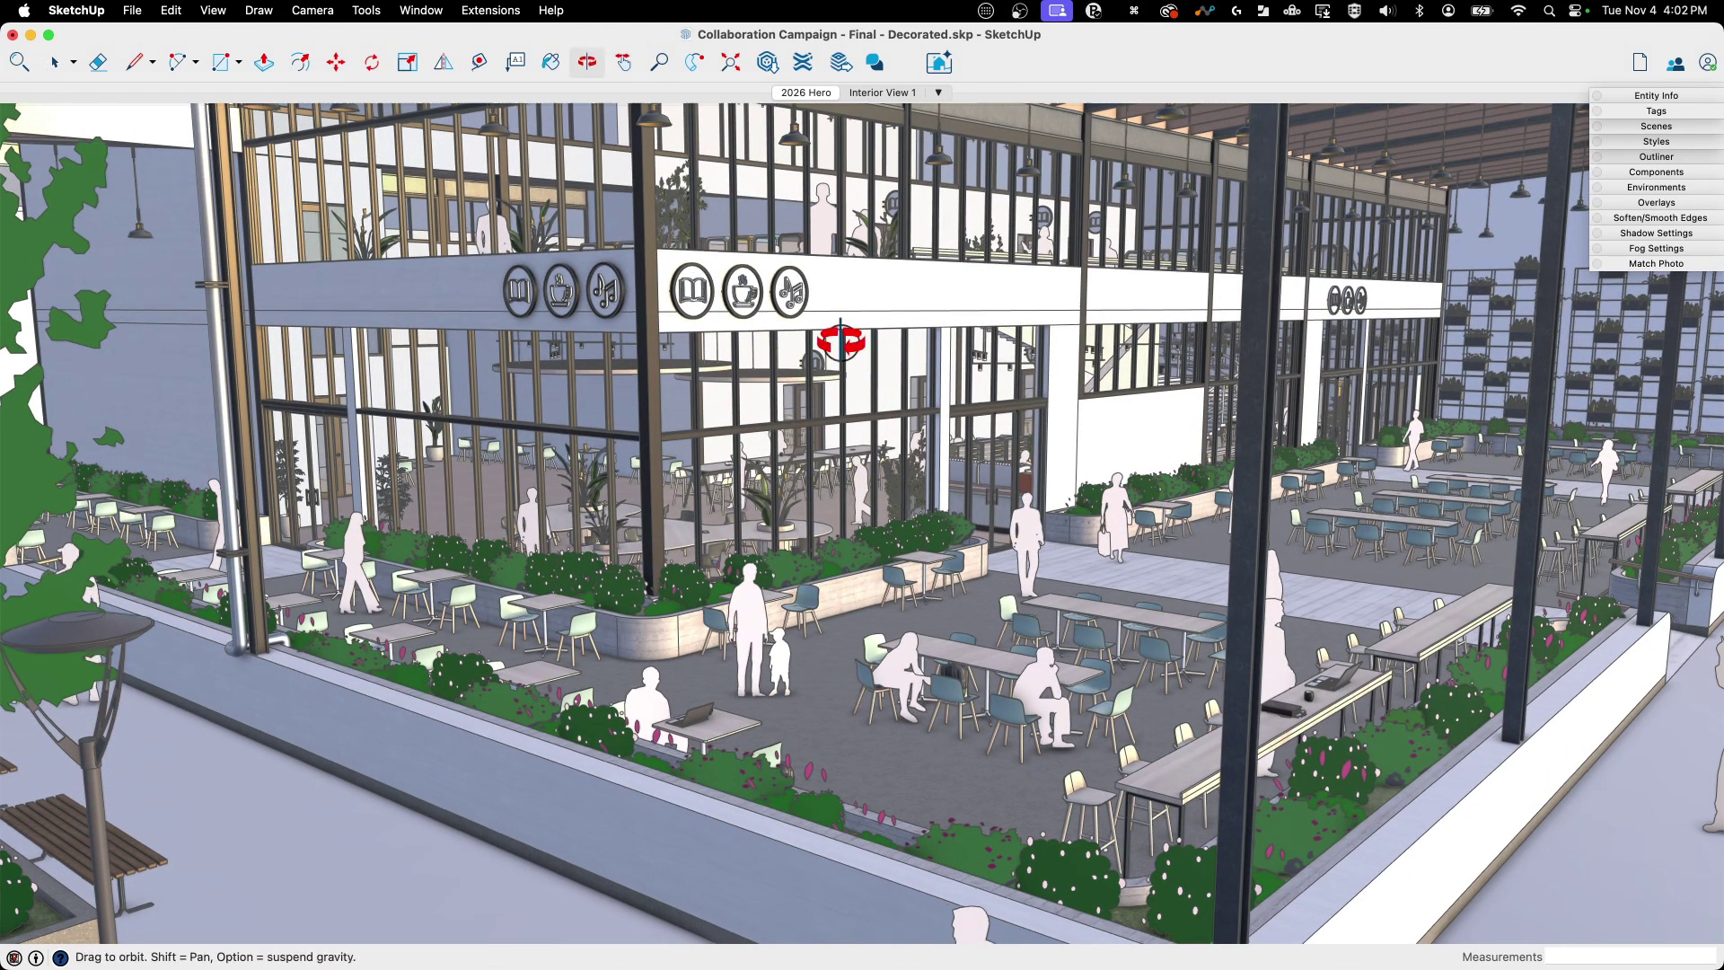
{"action": "left_click_drag", "start_coordinate": [840, 339], "coordinate": [866, 374]}
{"action": "key", "text": "space"}
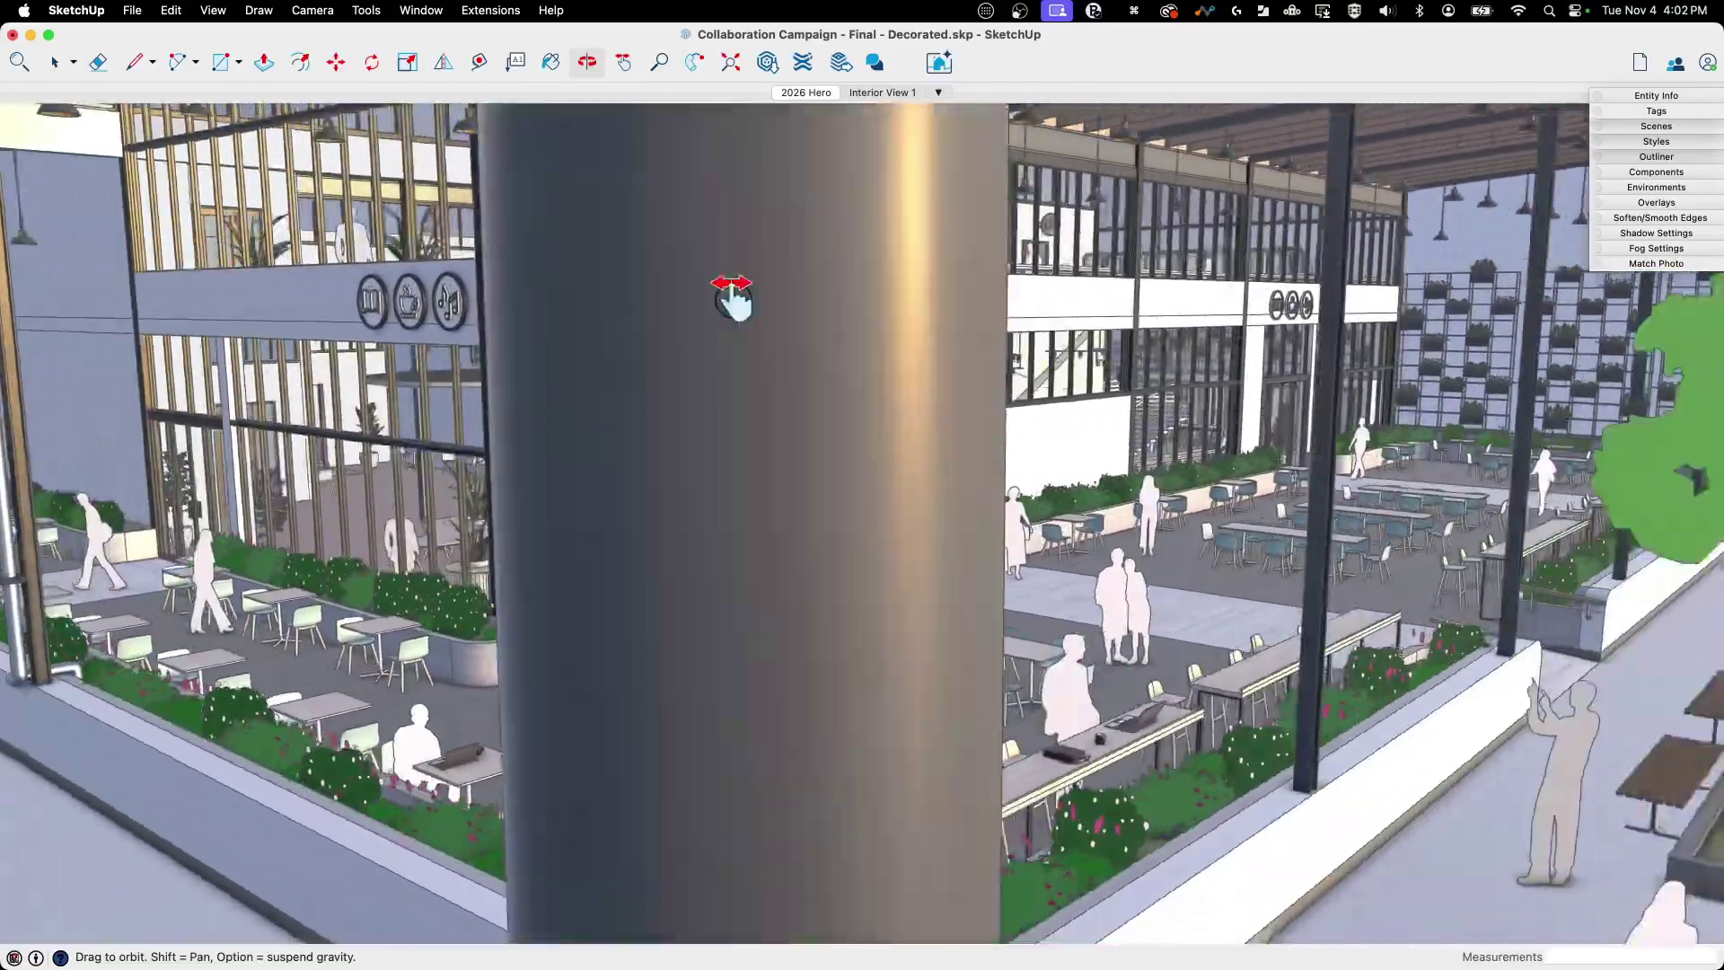
{"action": "left_click_drag", "start_coordinate": [732, 296], "coordinate": [566, 293]}
{"action": "scroll", "coordinate": [920, 299], "scroll_direction": "down", "scroll_amount": 10}
{"action": "scroll", "coordinate": [908, 300], "scroll_direction": "up", "scroll_amount": 5}
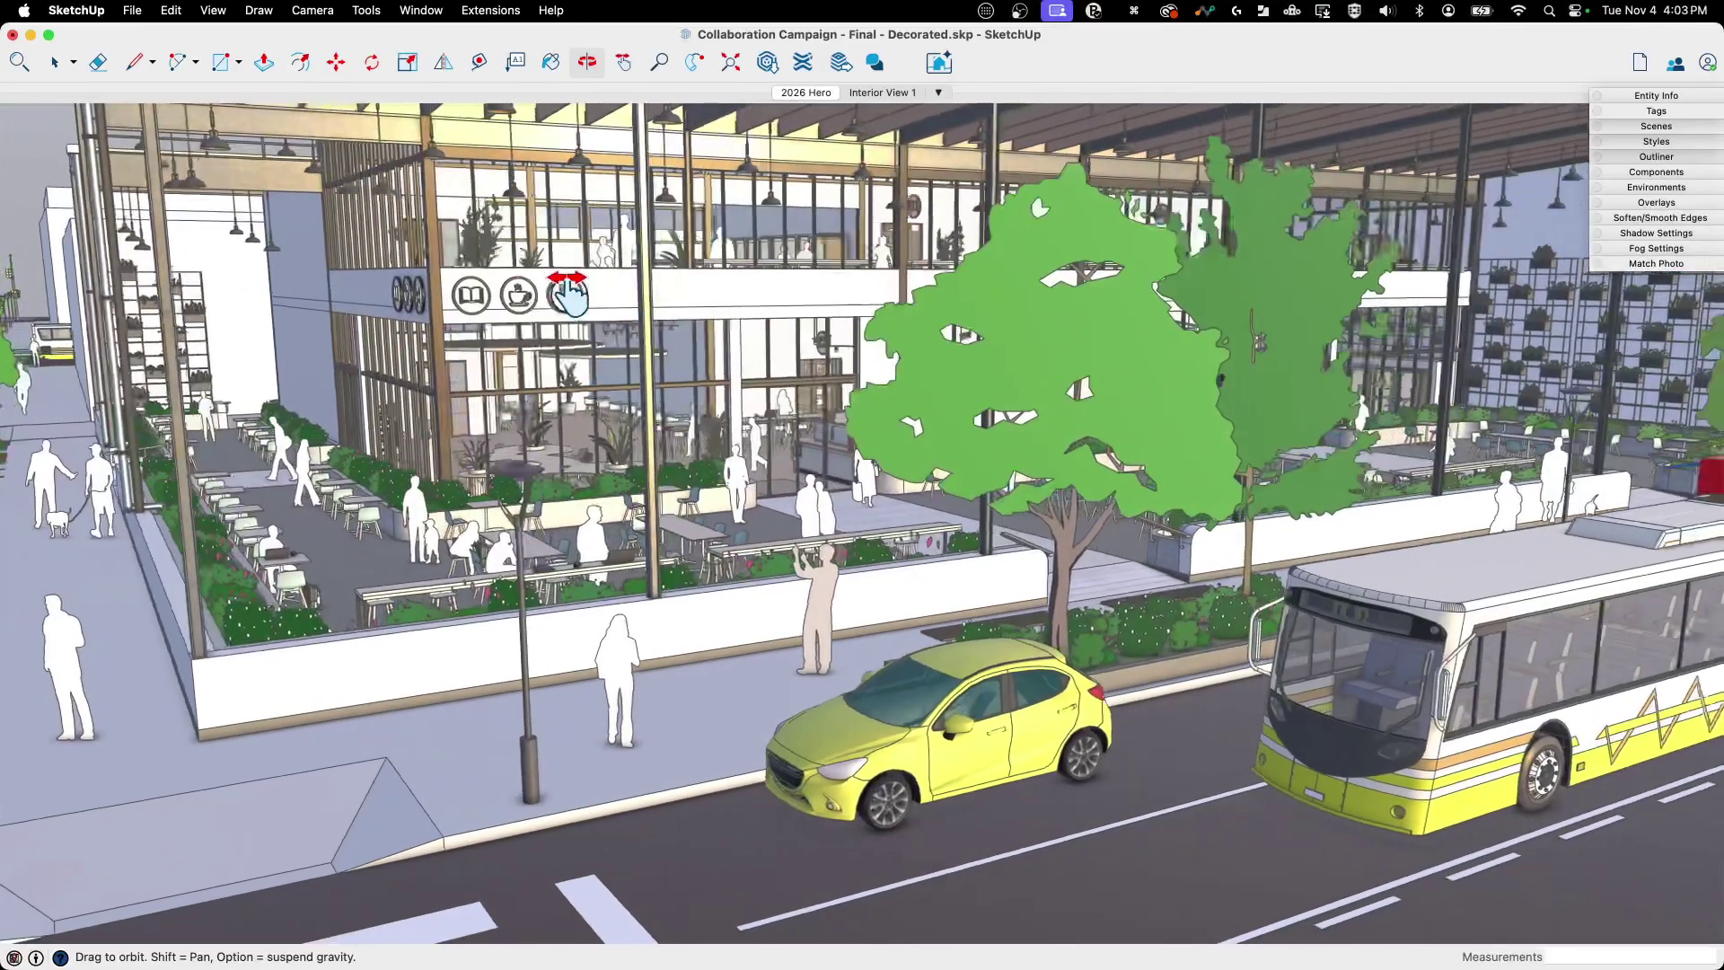
- Zoom in on the terrace facade and orbit with the Select tool active to view the glazed corner with the round signs
{"action": "scroll", "coordinate": [567, 293], "scroll_direction": "up", "scroll_amount": 2}
{"action": "scroll", "coordinate": [567, 293], "scroll_direction": "up", "scroll_amount": 3}
{"action": "key", "text": "space"}
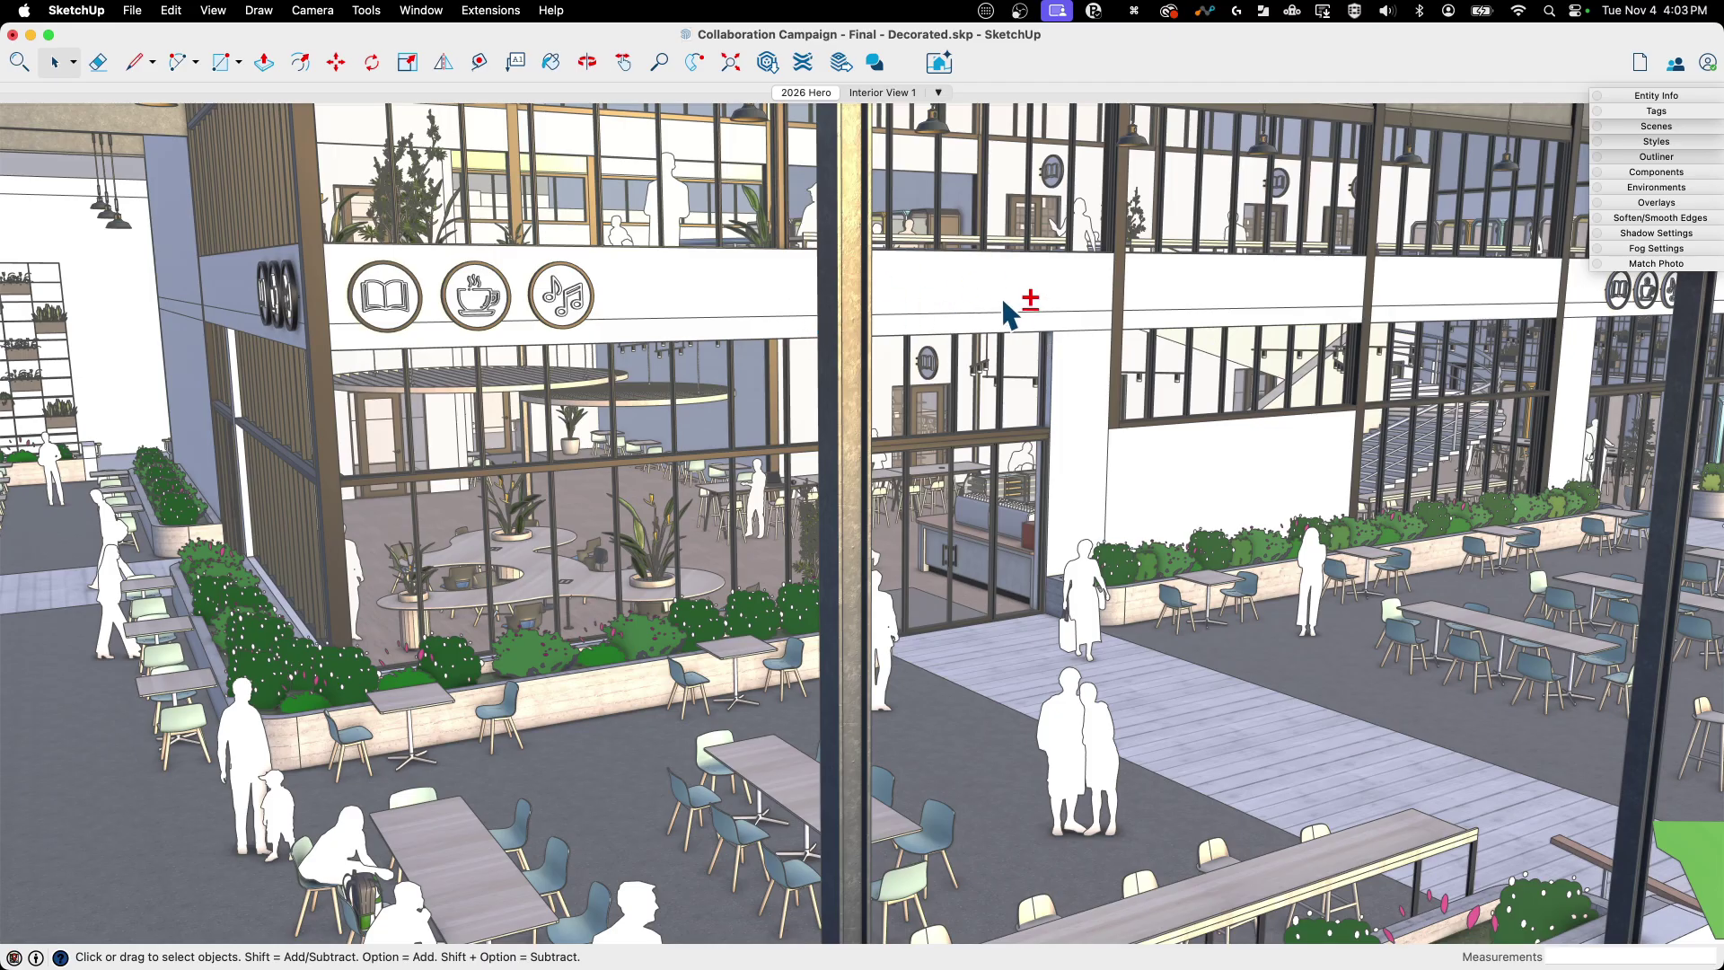
{"action": "mouse_move", "coordinate": [979, 300]}
{"action": "middle_mouse_down"}
{"action": "mouse_move", "coordinate": [935, 296]}
{"action": "mouse_move", "coordinate": [935, 315]}
{"action": "mouse_move", "coordinate": [1014, 274]}
{"action": "mouse_move", "coordinate": [893, 204]}
{"action": "mouse_move", "coordinate": [793, 231]}
{"action": "mouse_move", "coordinate": [1024, 238]}
{"action": "mouse_move", "coordinate": [935, 239]}
{"action": "mouse_move", "coordinate": [993, 278]}
{"action": "mouse_move", "coordinate": [1053, 249]}
{"action": "mouse_move", "coordinate": [1020, 230]}
{"action": "mouse_move", "coordinate": [650, 455]}
{"action": "mouse_move", "coordinate": [310, 889]}
{"action": "mouse_move", "coordinate": [881, 250]}
{"action": "mouse_move", "coordinate": [967, 185]}
{"action": "mouse_move", "coordinate": [1143, 254]}
{"action": "mouse_move", "coordinate": [840, 292]}
{"action": "mouse_move", "coordinate": [1221, 261]}
{"action": "mouse_move", "coordinate": [697, 261]}
{"action": "mouse_move", "coordinate": [1636, 289]}
{"action": "mouse_move", "coordinate": [116, 288]}
{"action": "mouse_move", "coordinate": [8, 270]}
{"action": "mouse_move", "coordinate": [323, 308]}
{"action": "middle_mouse_up"}
{"action": "mouse_move", "coordinate": [1247, 332]}
{"action": "middle_mouse_down"}
{"action": "mouse_move", "coordinate": [785, 373]}
{"action": "mouse_move", "coordinate": [1033, 305]}
{"action": "mouse_move", "coordinate": [1244, 299]}
{"action": "middle_mouse_up"}
{"action": "scroll", "coordinate": [1244, 299], "scroll_direction": "up", "scroll_amount": 5}
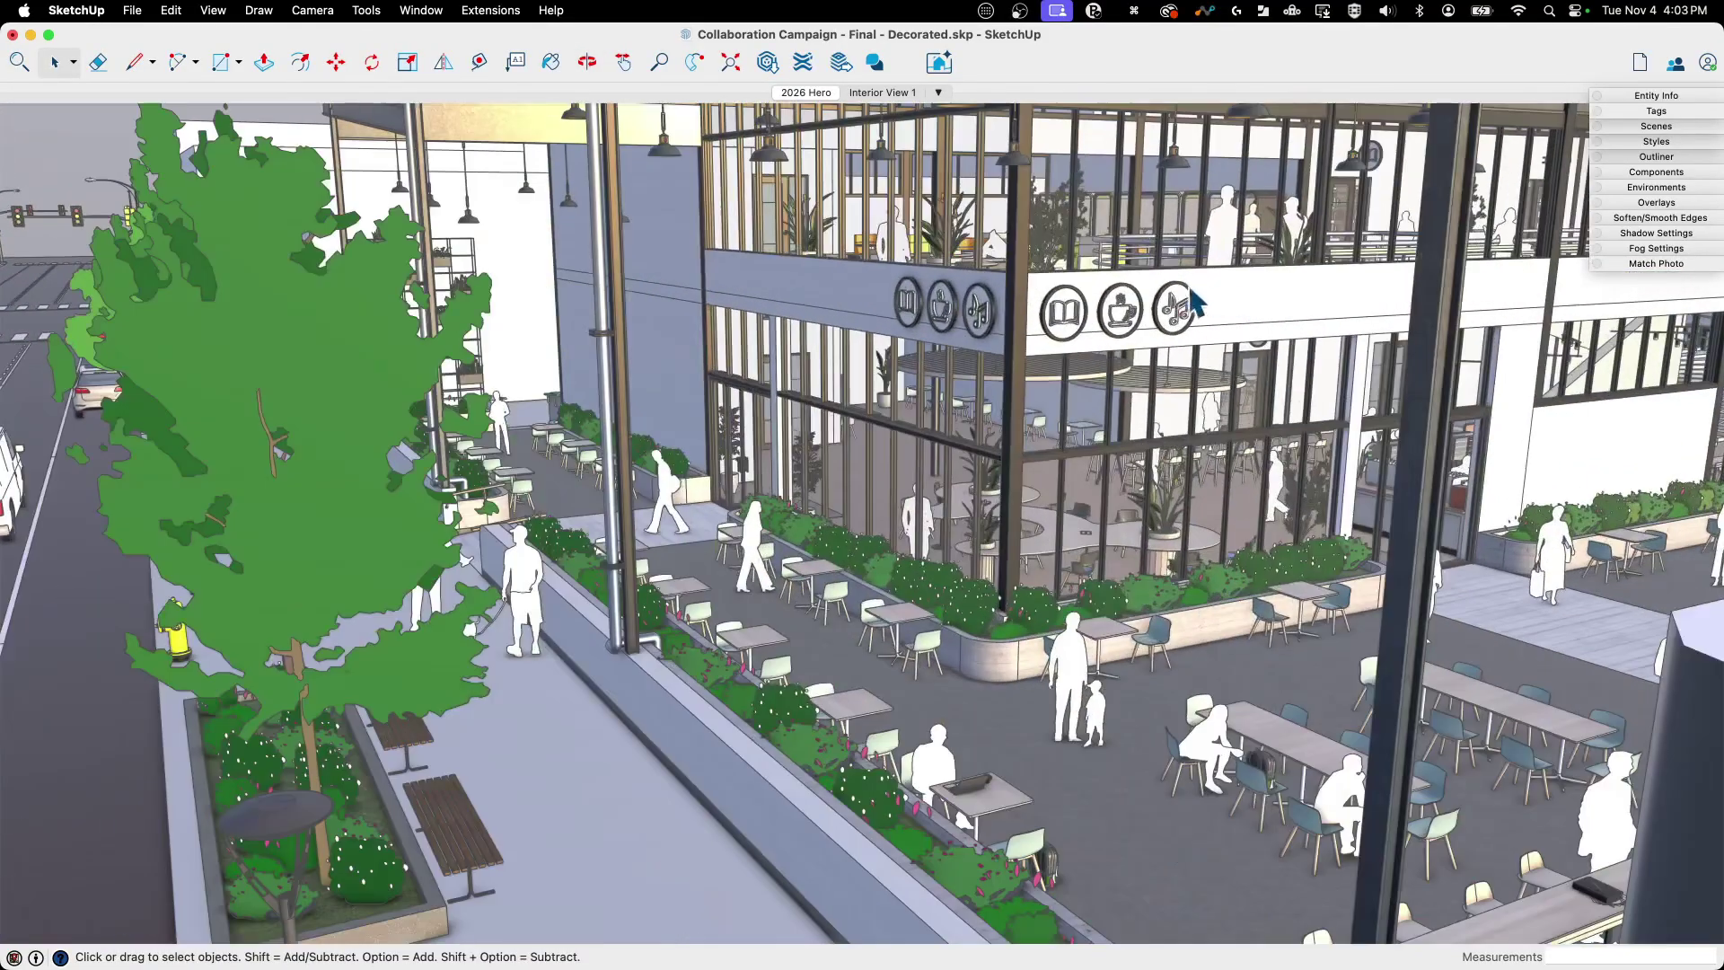
{"action": "middle_click_drag", "start_coordinate": [1111, 346], "coordinate": [1026, 263]}
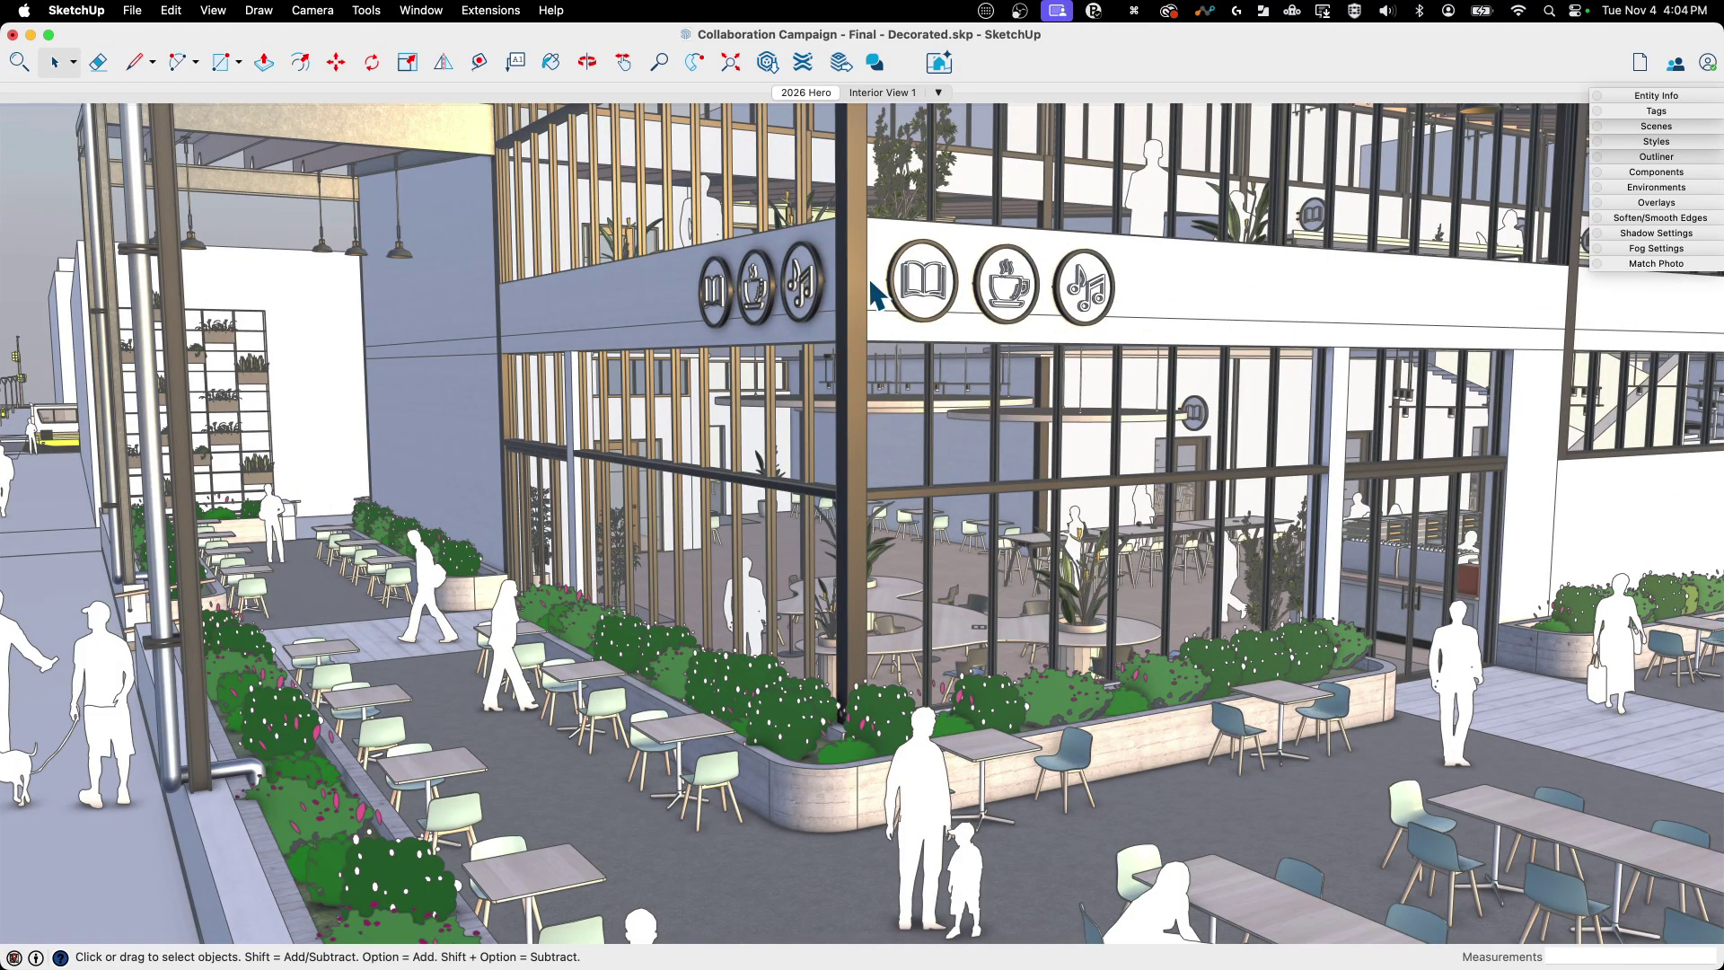
- Orbit the camera past vertical until the building is upside down, and keep orbiting and panning around its inverted corner
{"action": "middle_click_drag", "start_coordinate": [859, 286], "coordinate": [924, 682]}
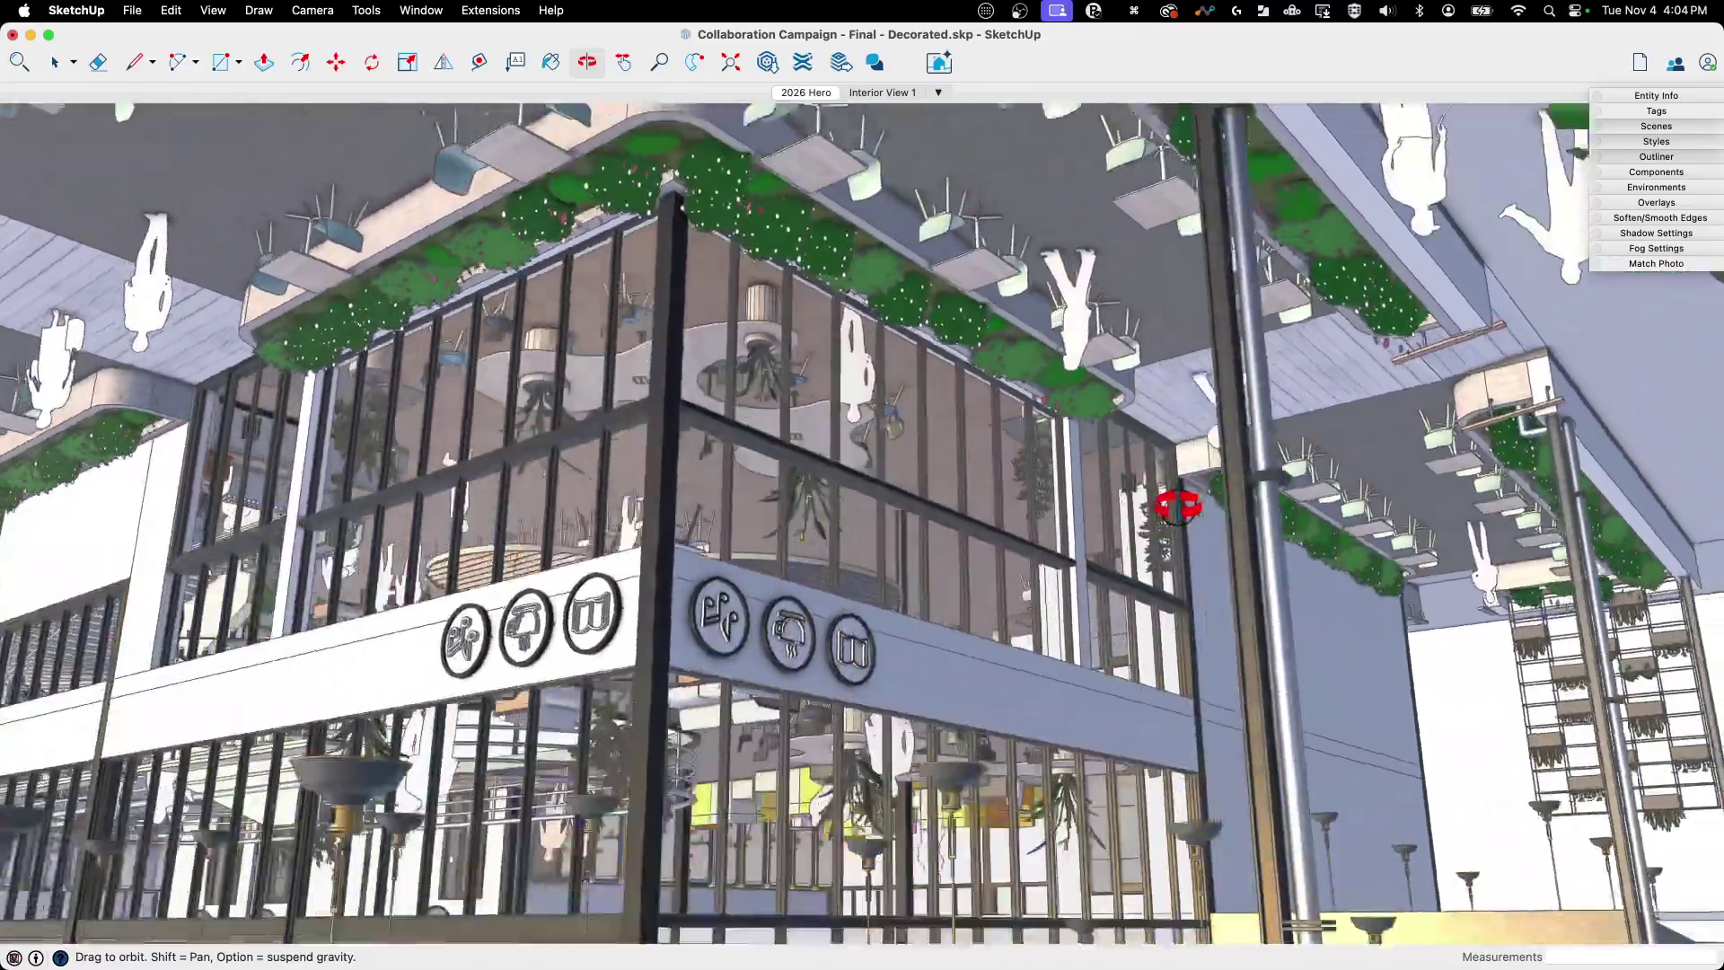
{"action": "left_click_drag", "start_coordinate": [1177, 505], "coordinate": [1195, 490]}
{"action": "middle_click_drag", "start_coordinate": [844, 523], "coordinate": [869, 501]}
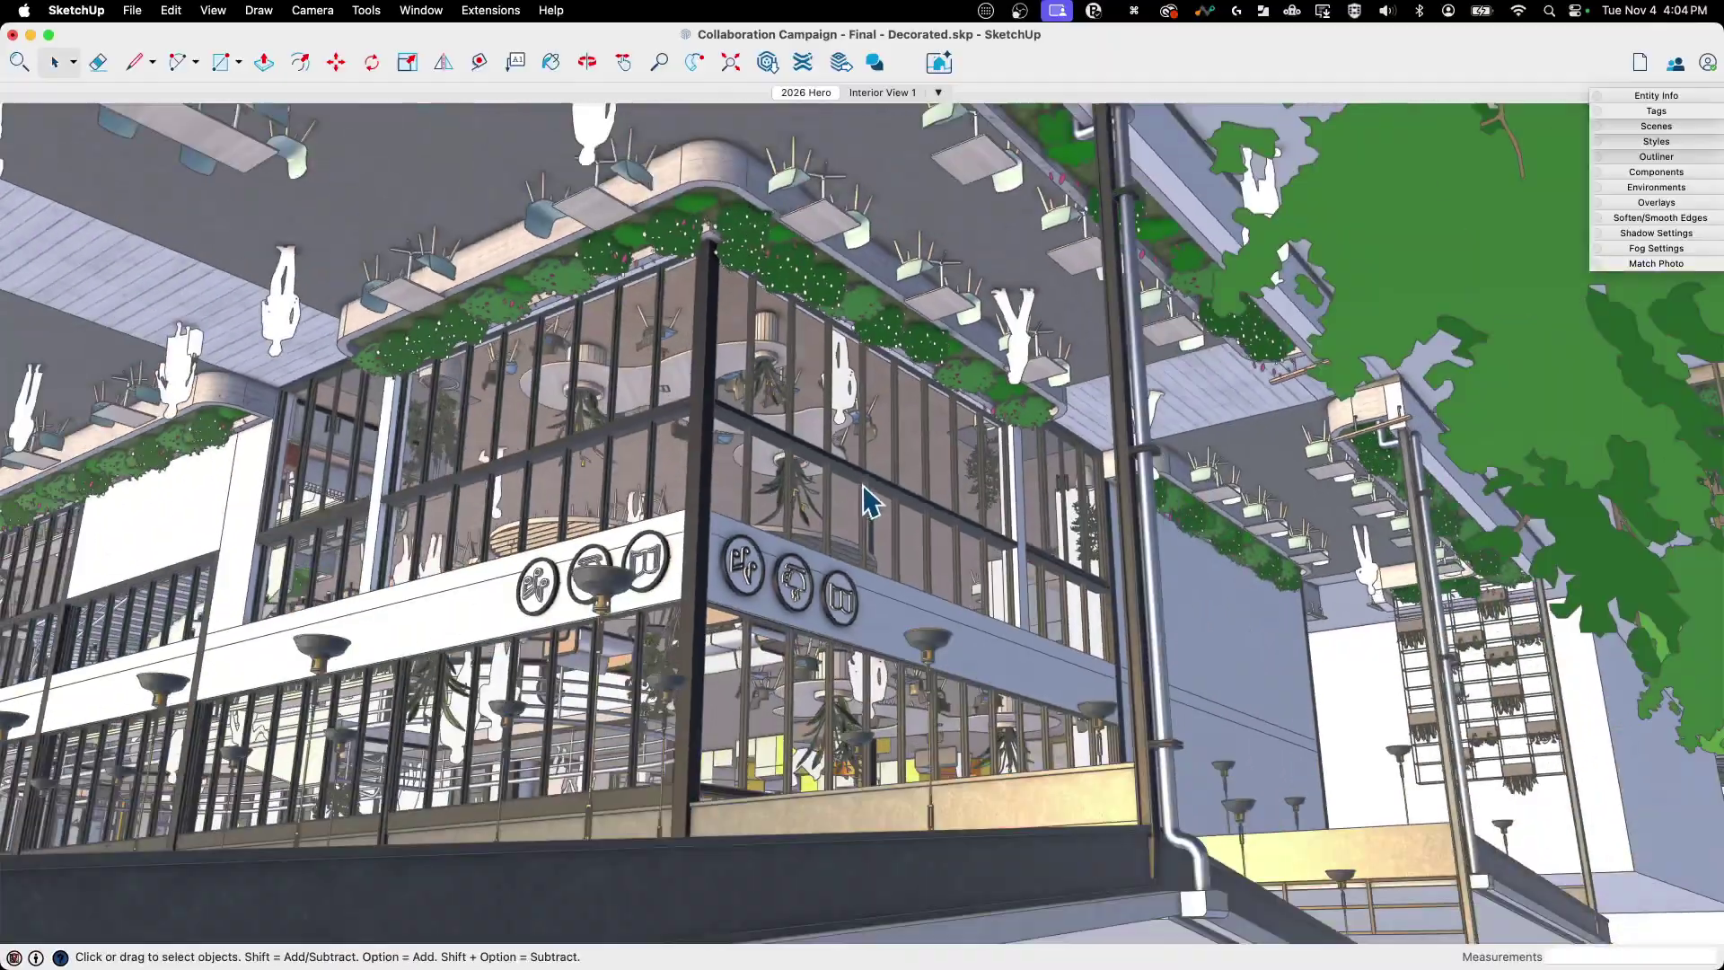
{"action": "middle_click_drag", "start_coordinate": [976, 468], "coordinate": [415, 506]}
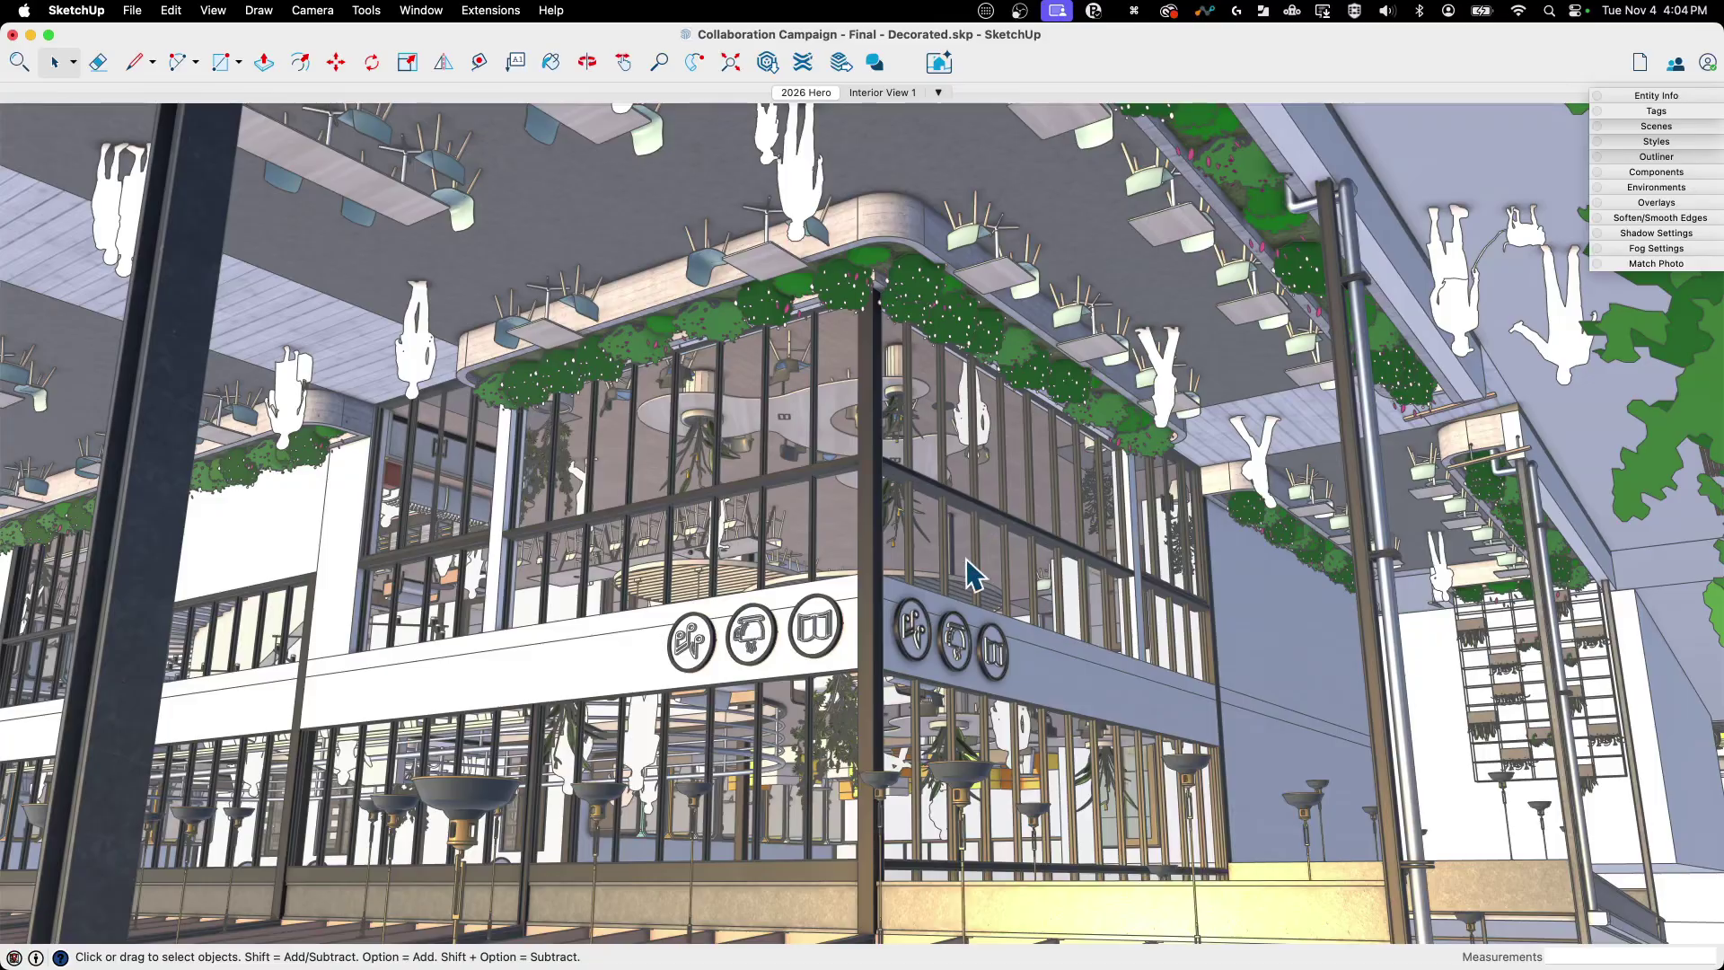
{"action": "middle_click_drag", "start_coordinate": [931, 479], "coordinate": [904, 435]}
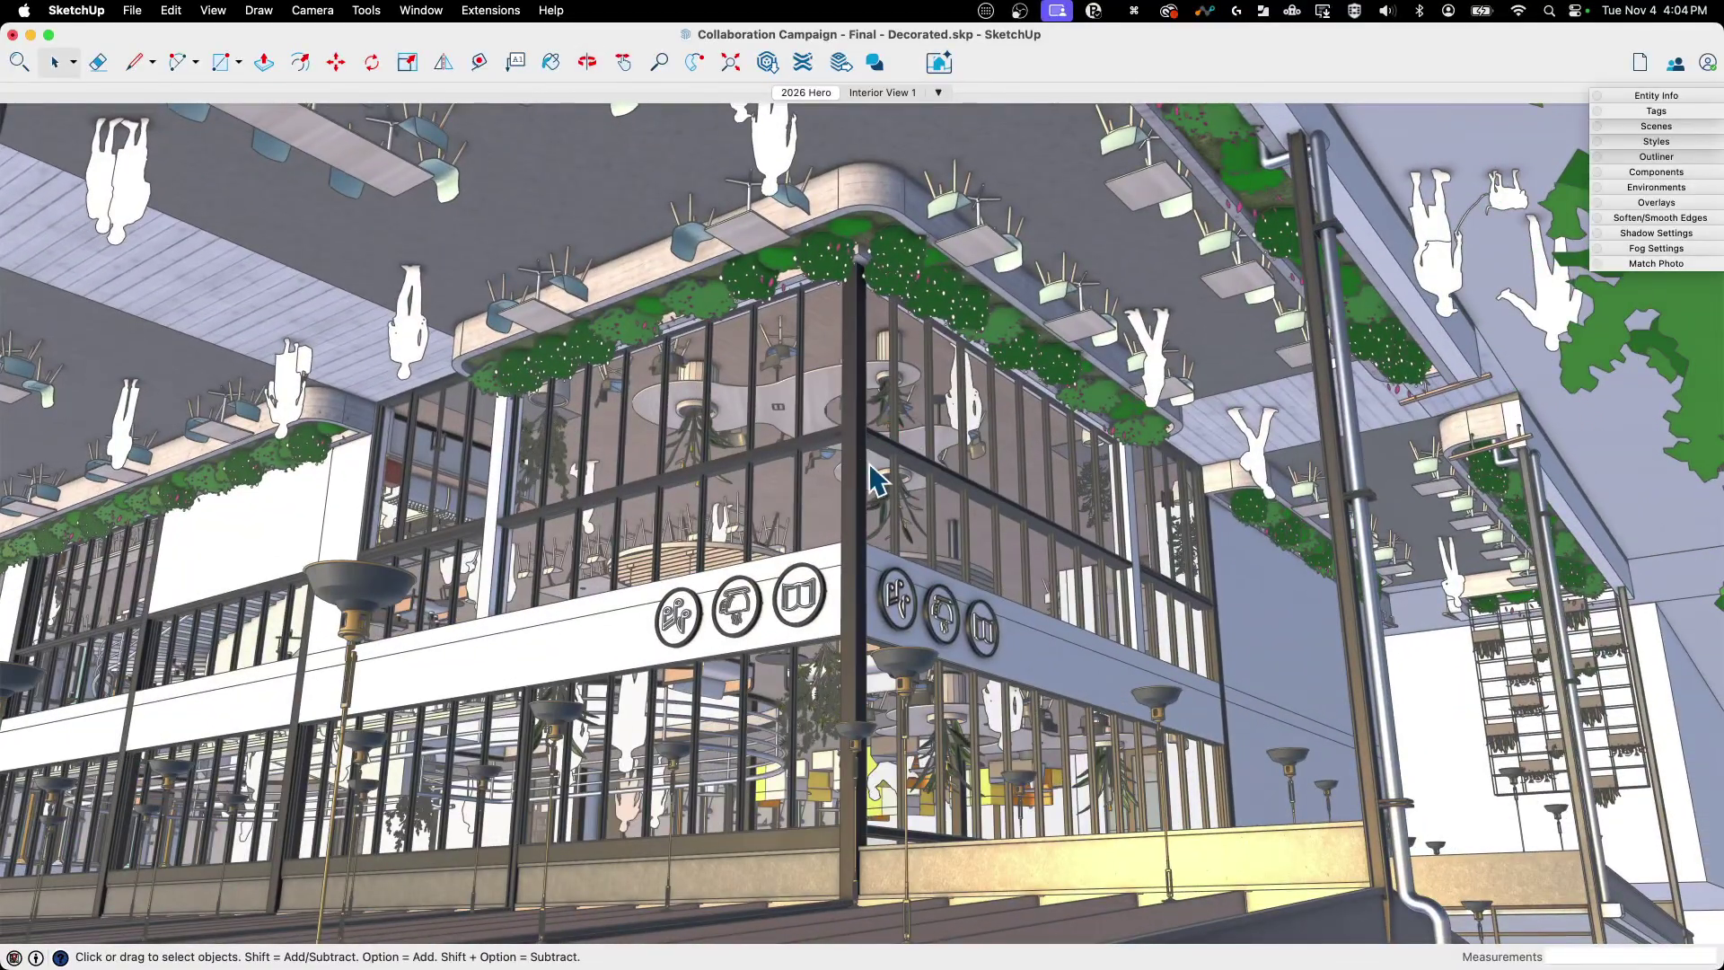
{"action": "middle_click_drag", "start_coordinate": [724, 466], "coordinate": [808, 537]}
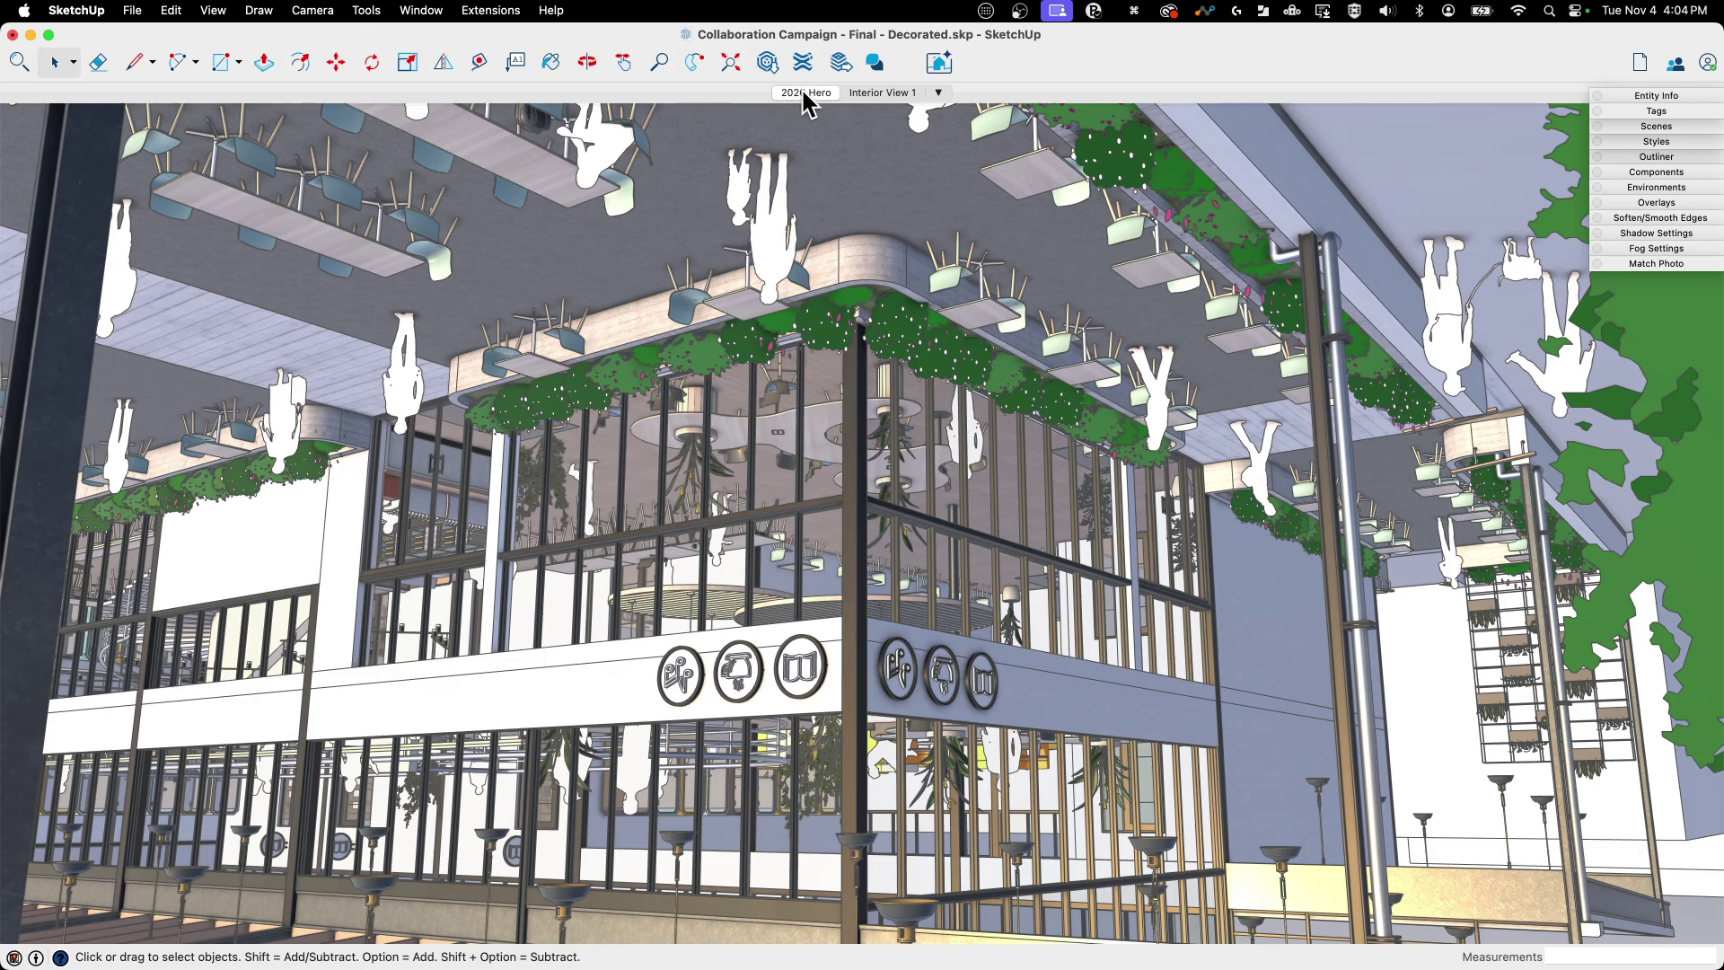
- Set the camera to the standard Top view, and orbit and zoom in to an upright aerial view of the roofed building
{"action": "left_click", "coordinate": [313, 10]}
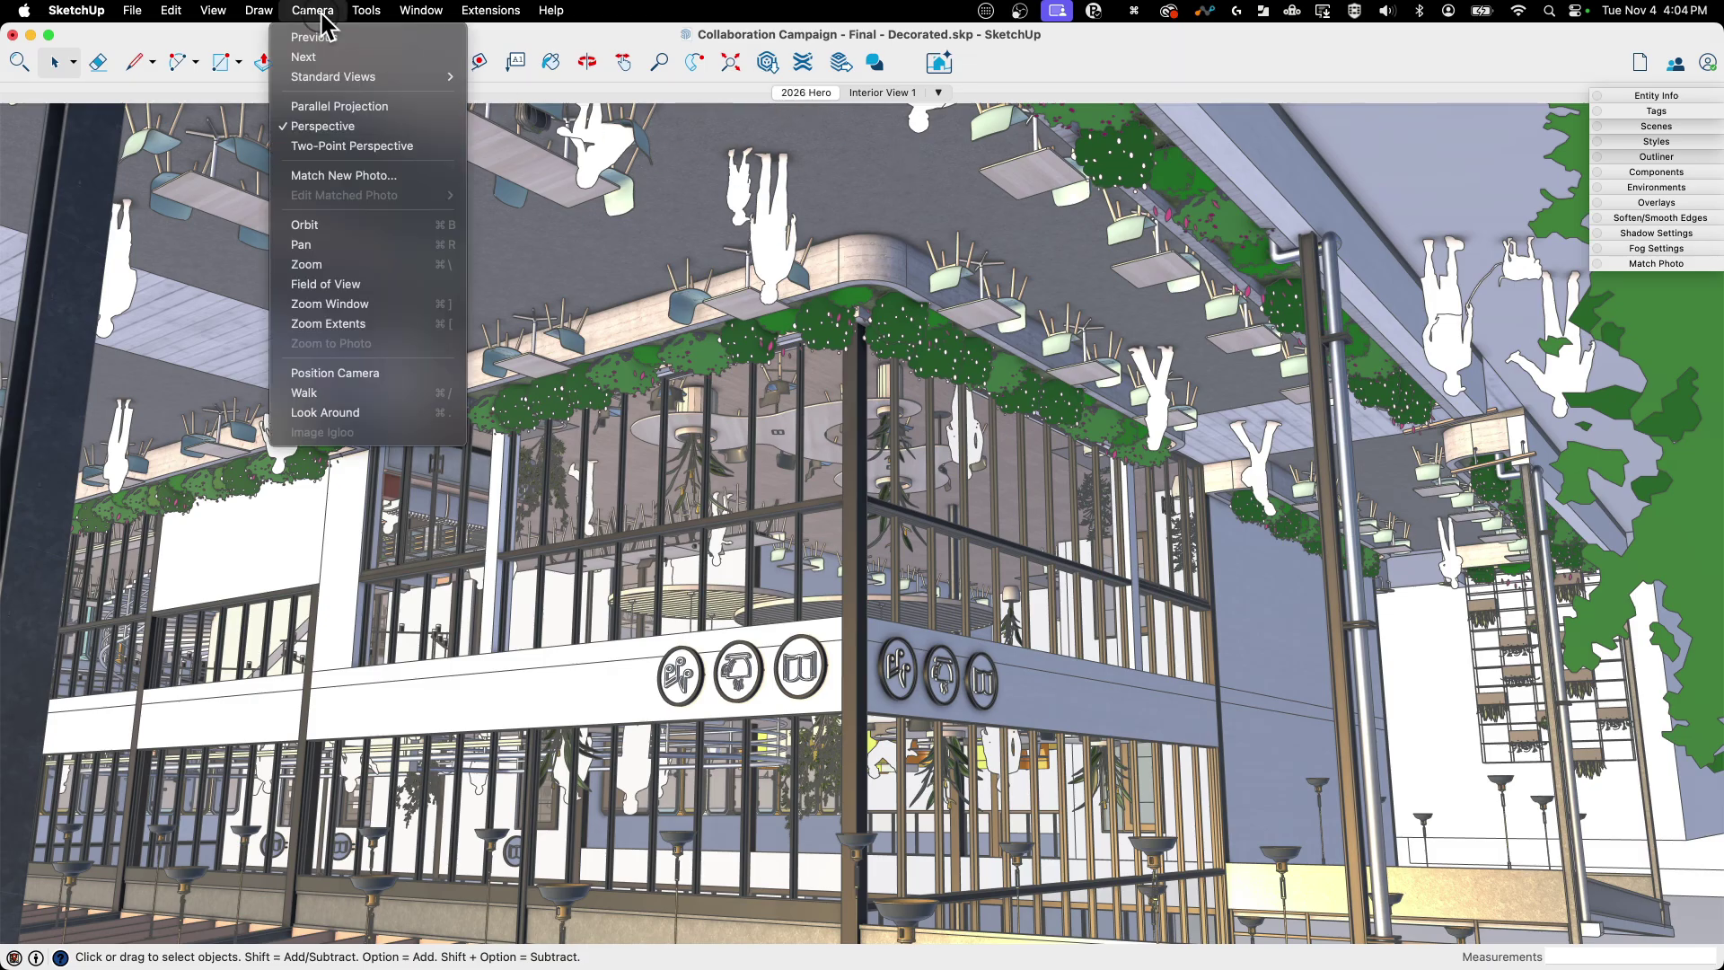
{"action": "mouse_move", "coordinate": [332, 79]}
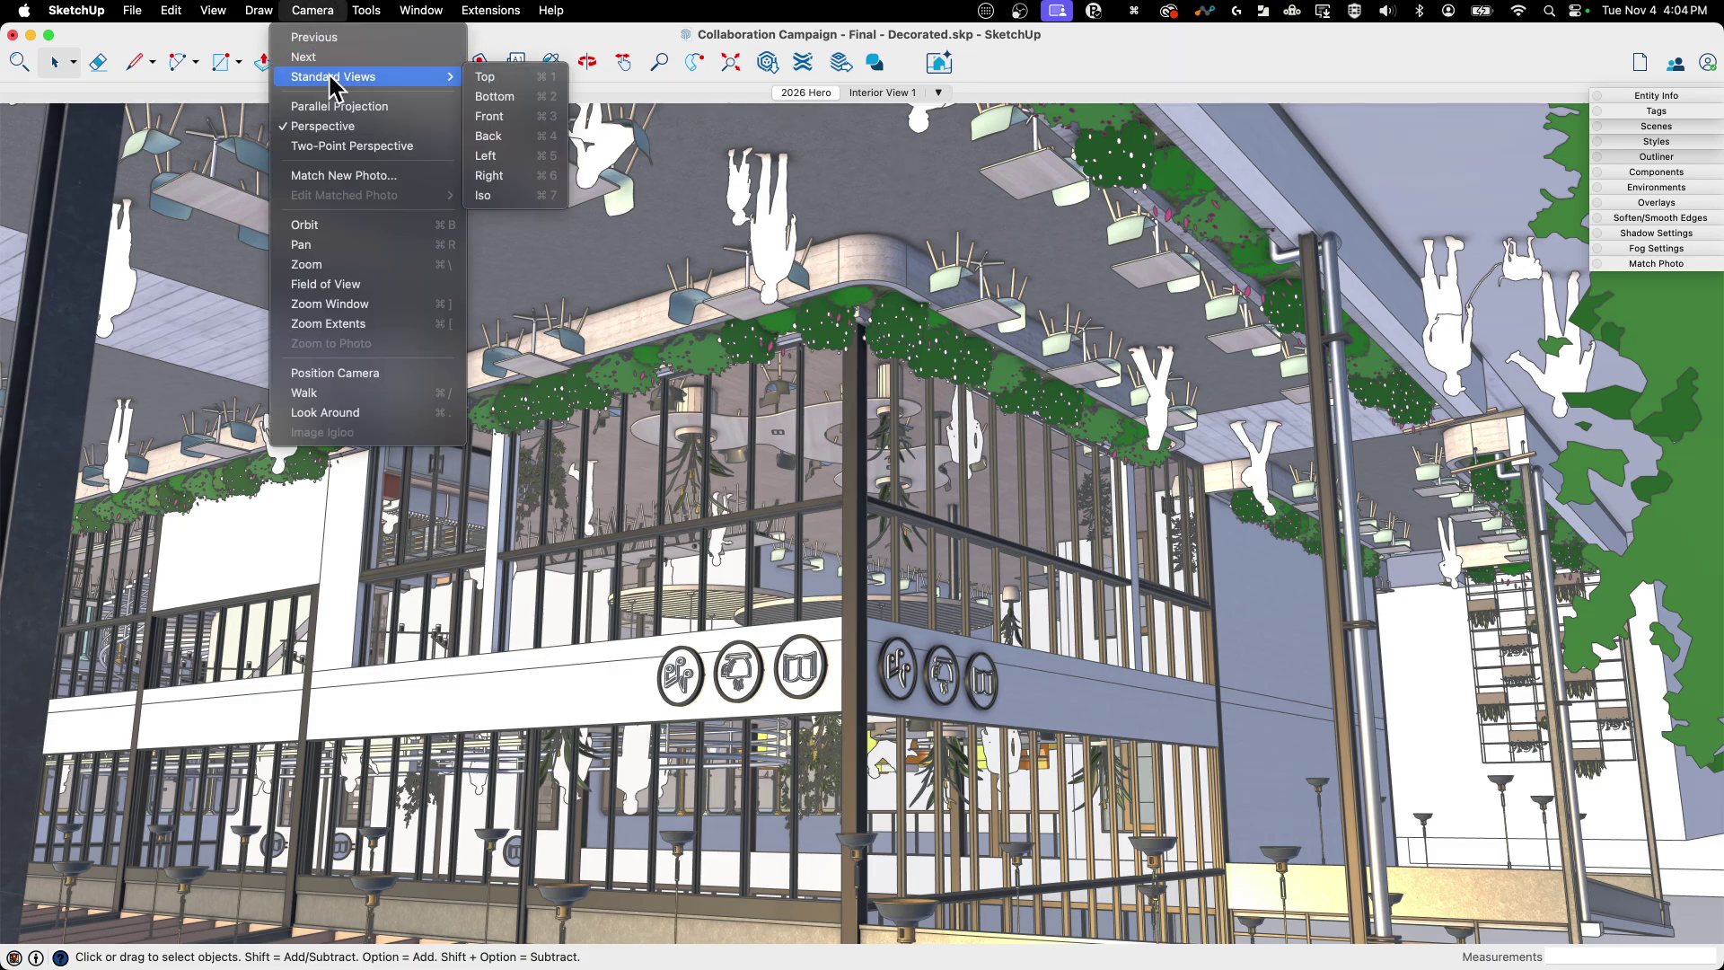
{"action": "left_click", "coordinate": [495, 77]}
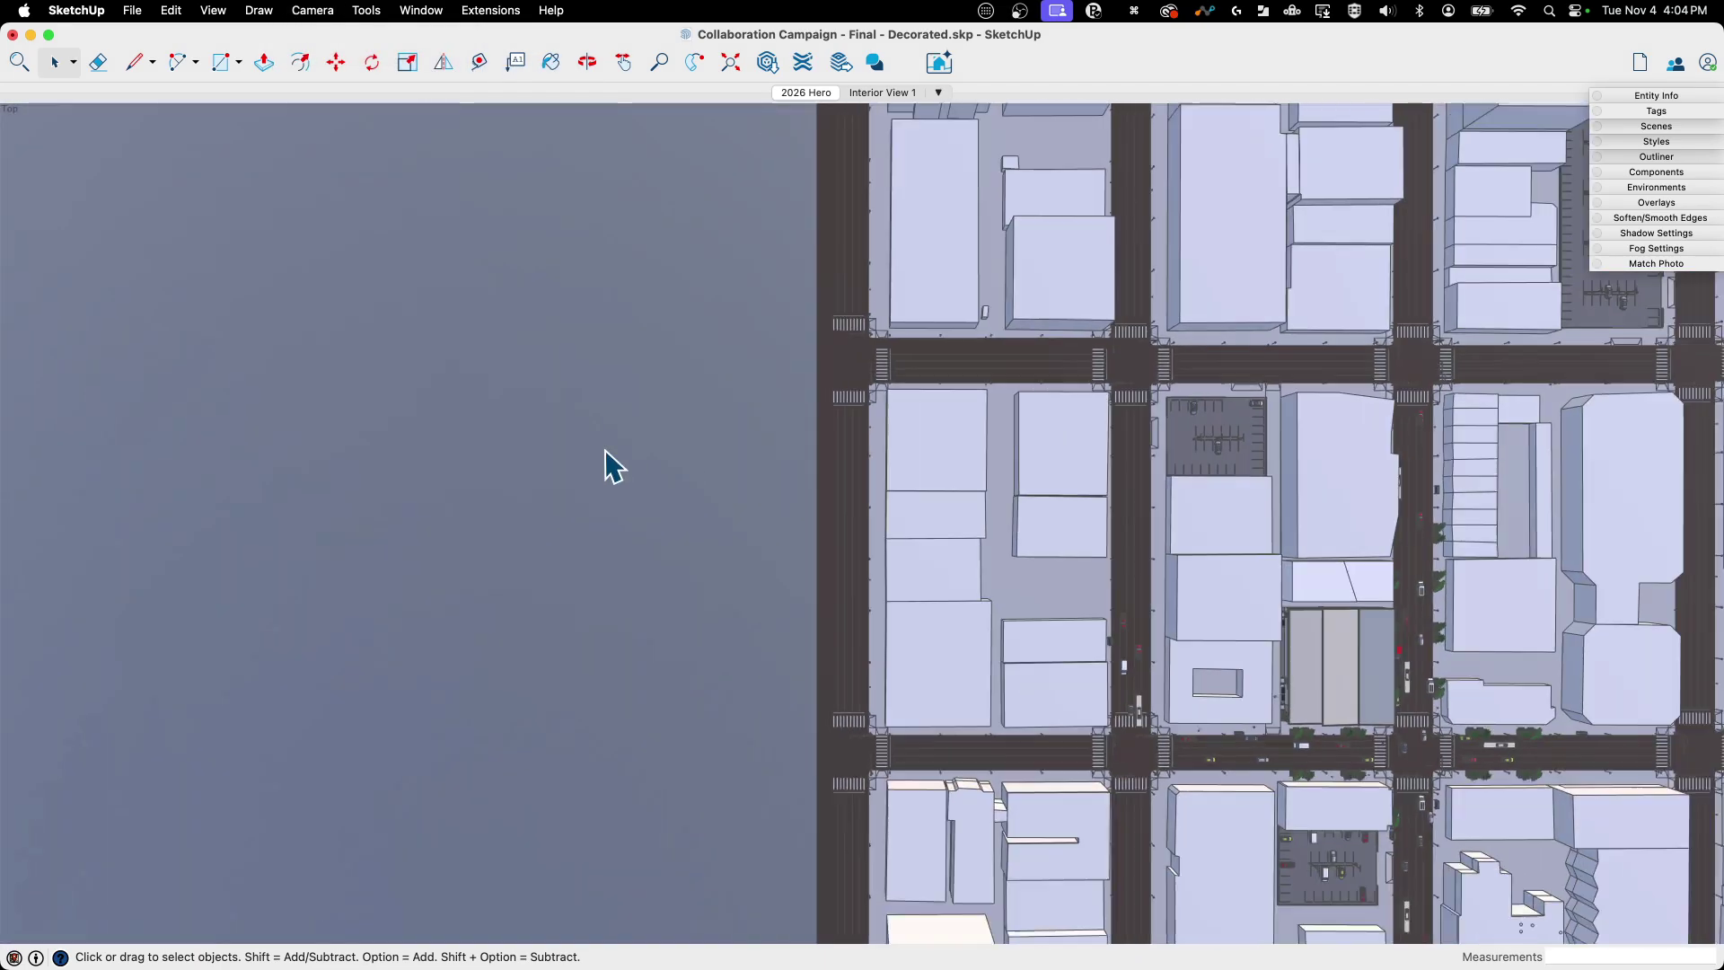
{"action": "middle_click_drag", "start_coordinate": [603, 444], "coordinate": [1169, 270]}
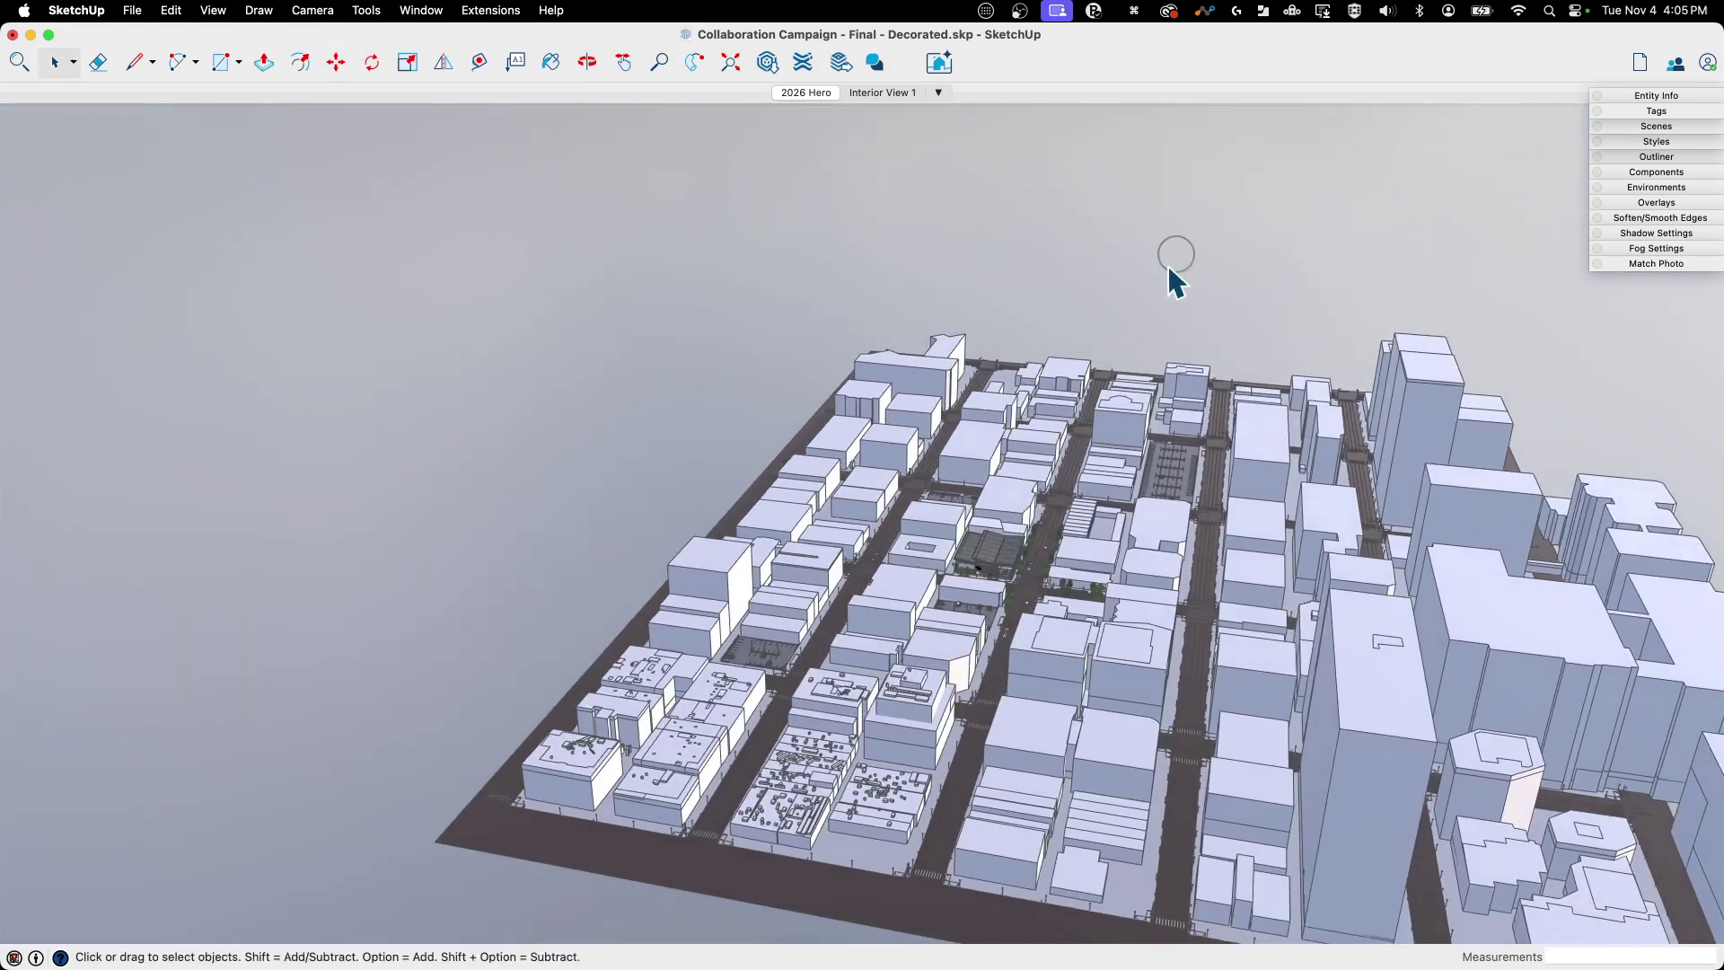
{"action": "scroll", "coordinate": [1097, 542], "scroll_direction": "up", "scroll_amount": 10}
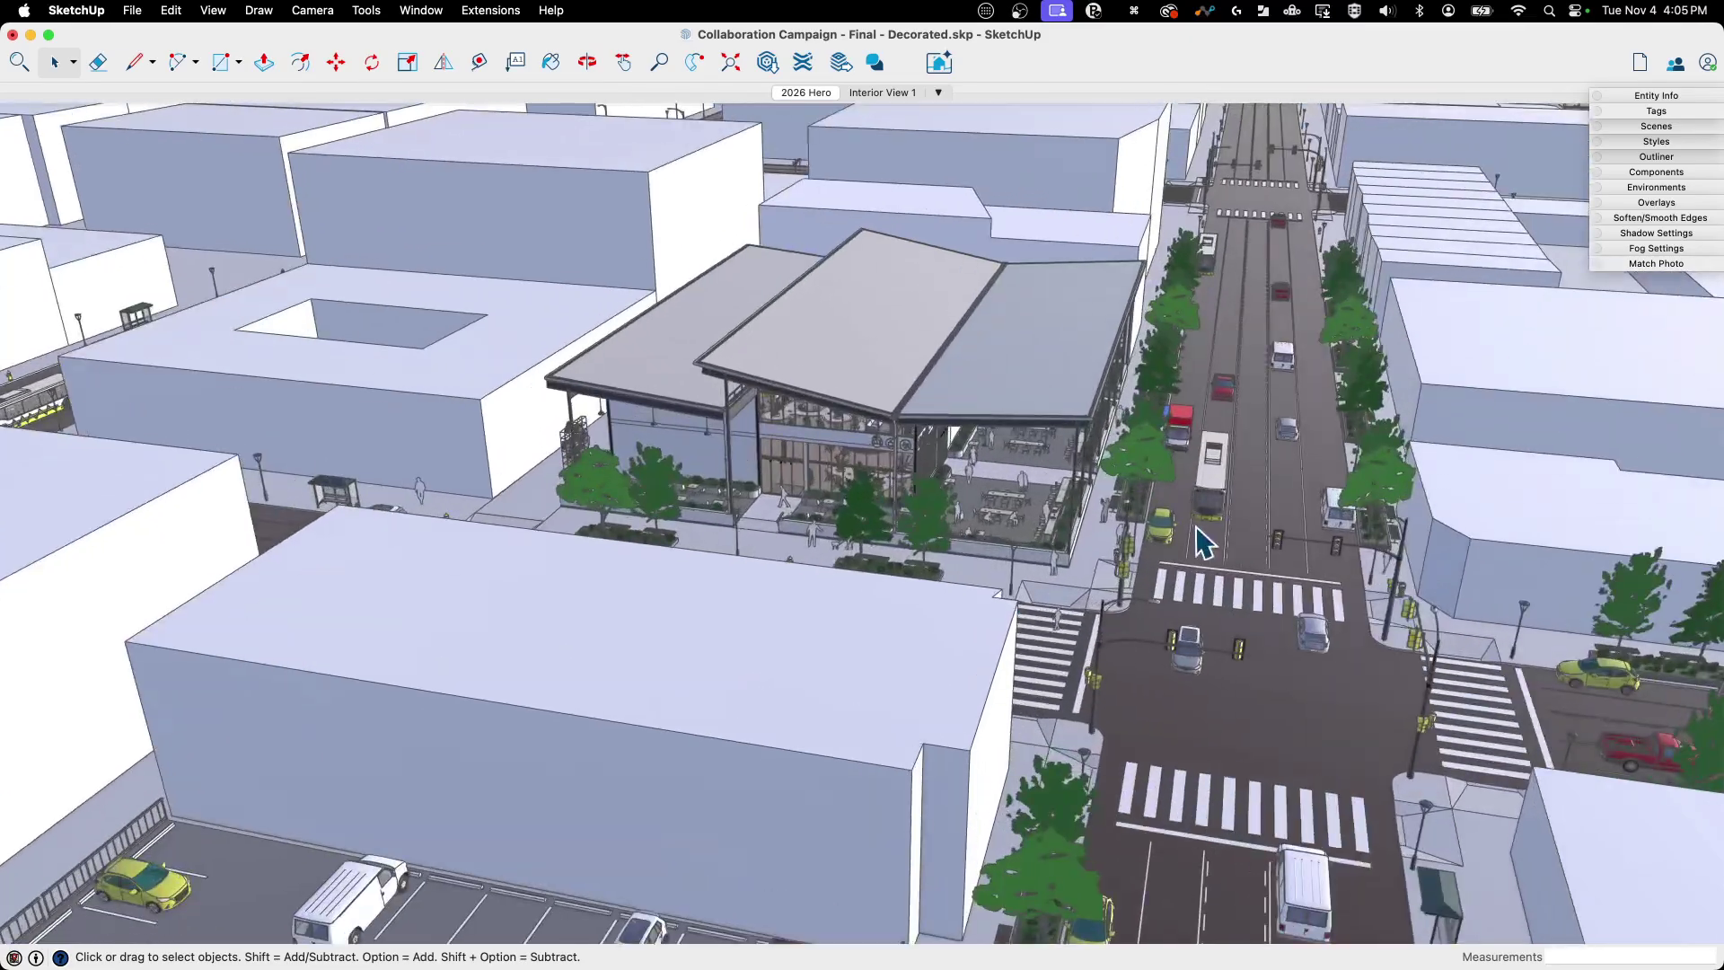
- Recall the 2026 Hero scene, and orbit and zoom out to an aerial view of the surrounding city blocks
{"action": "left_click", "coordinate": [805, 93]}
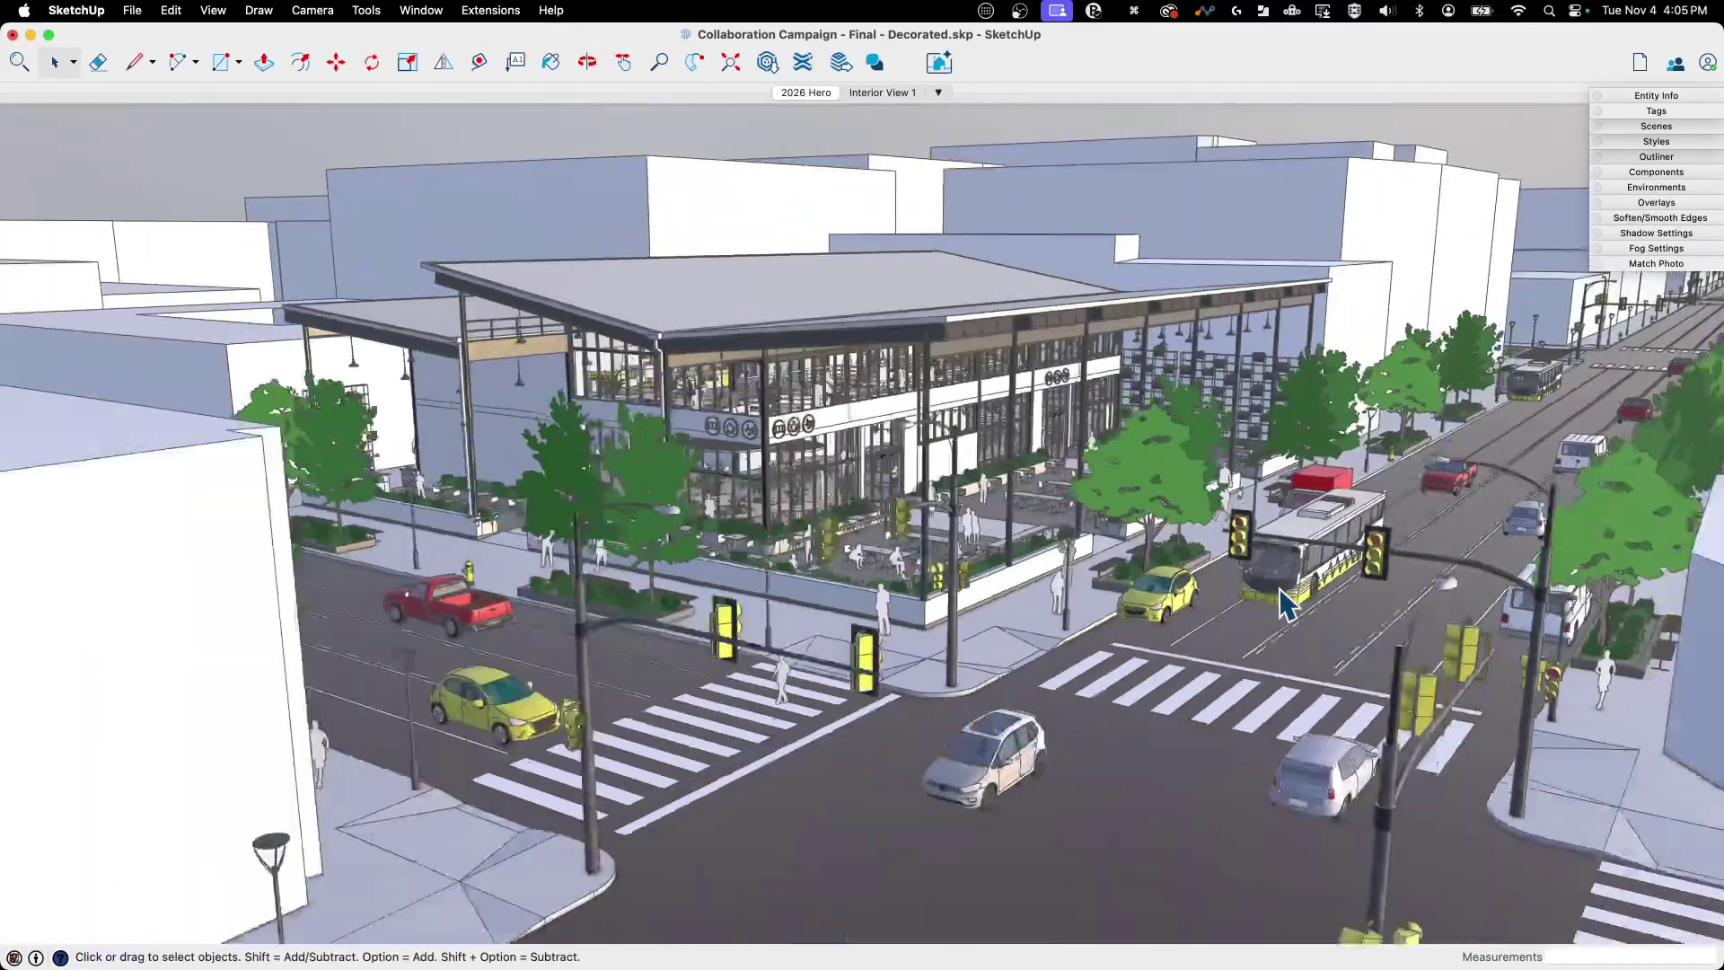
{"action": "middle_click_drag", "start_coordinate": [618, 473], "coordinate": [1127, 538]}
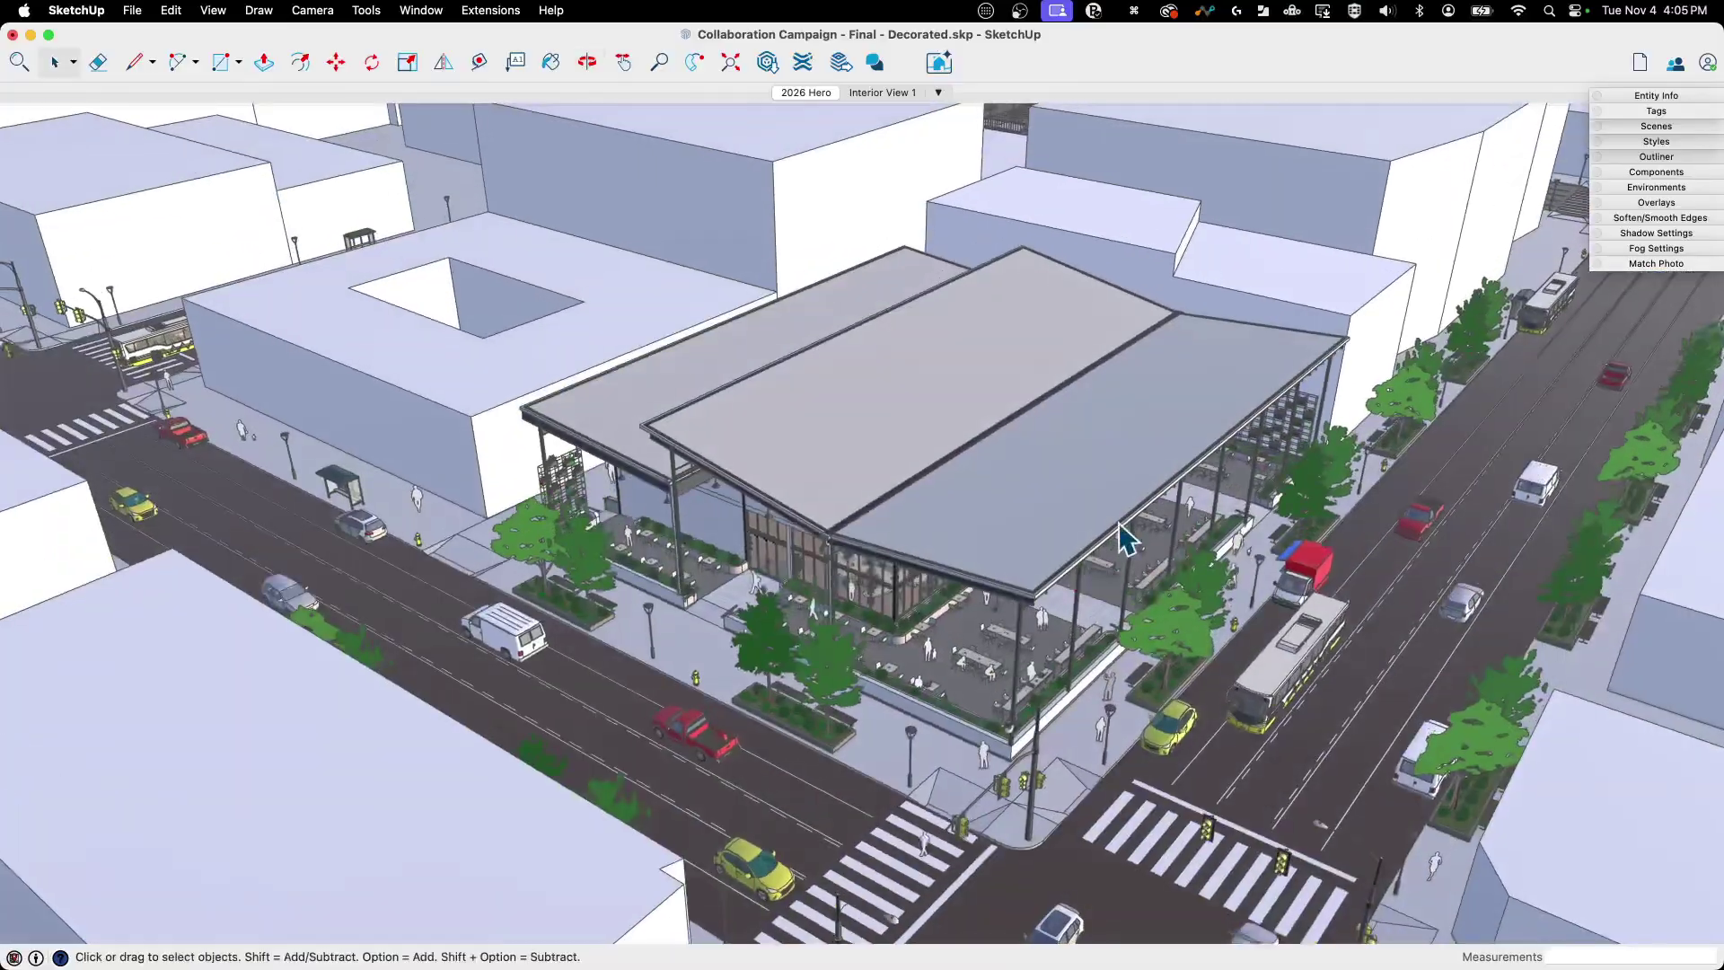
{"action": "scroll", "coordinate": [1127, 539], "scroll_direction": "down", "scroll_amount": 10}
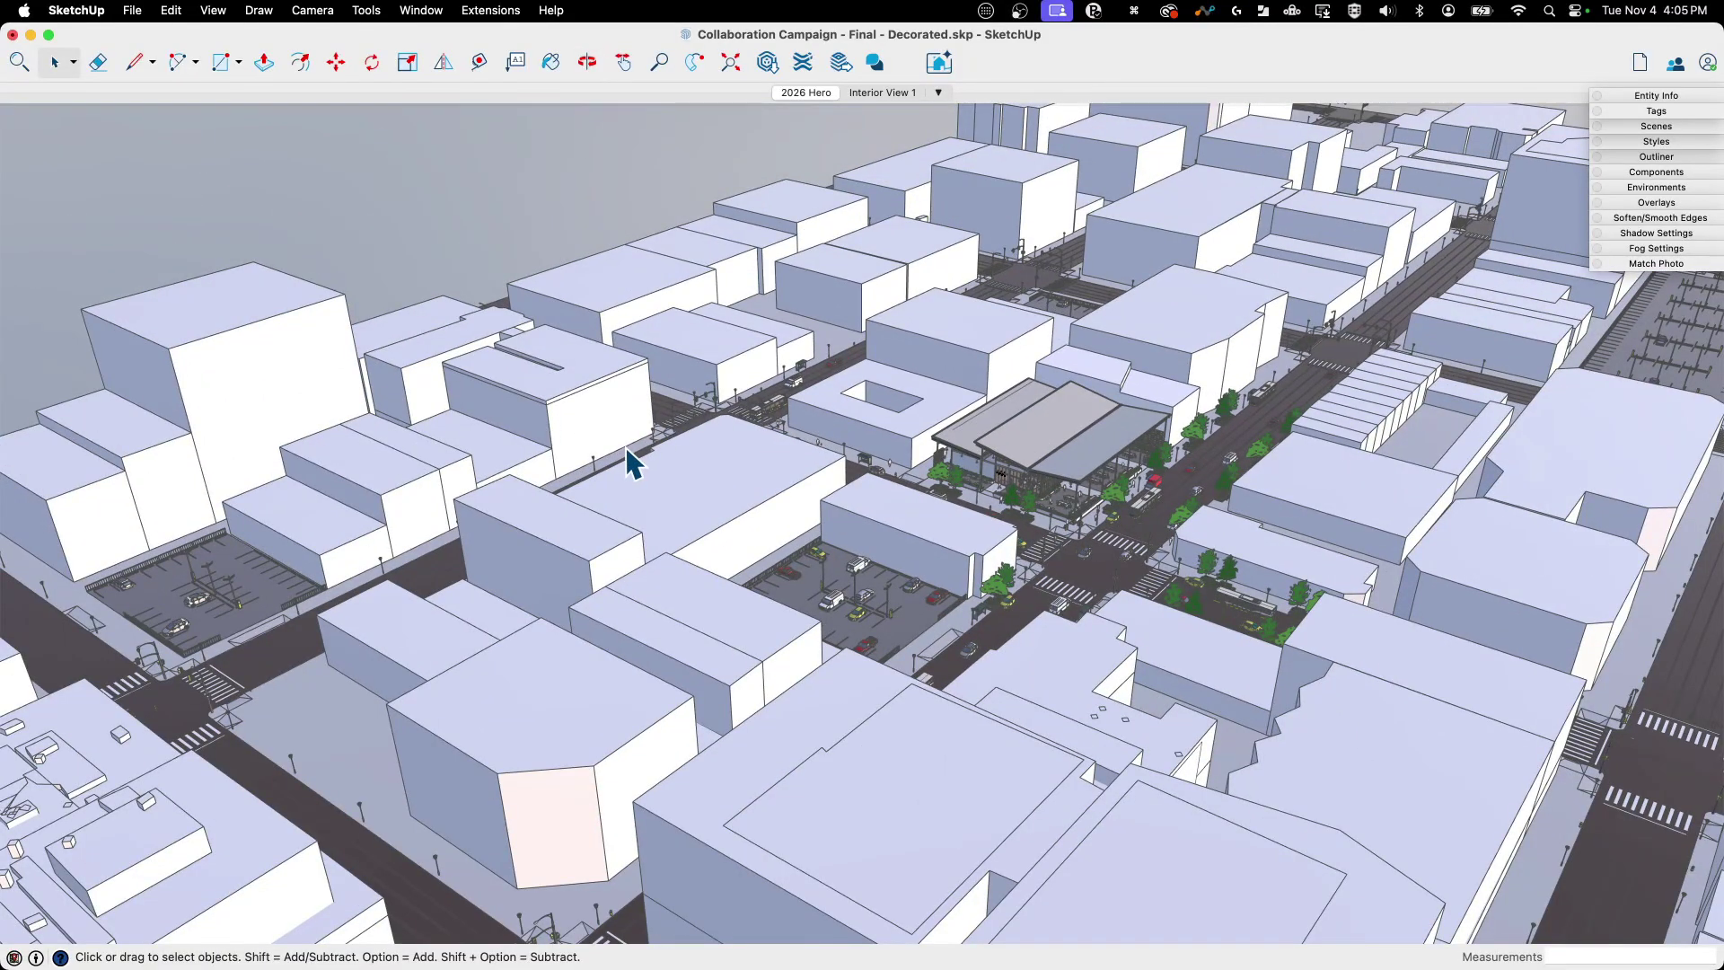
- Orbit the city slightly with the Orbit tool, and zoom in and out on the roof corner of the tall block beside the parking lot
{"action": "key", "text": "o"}
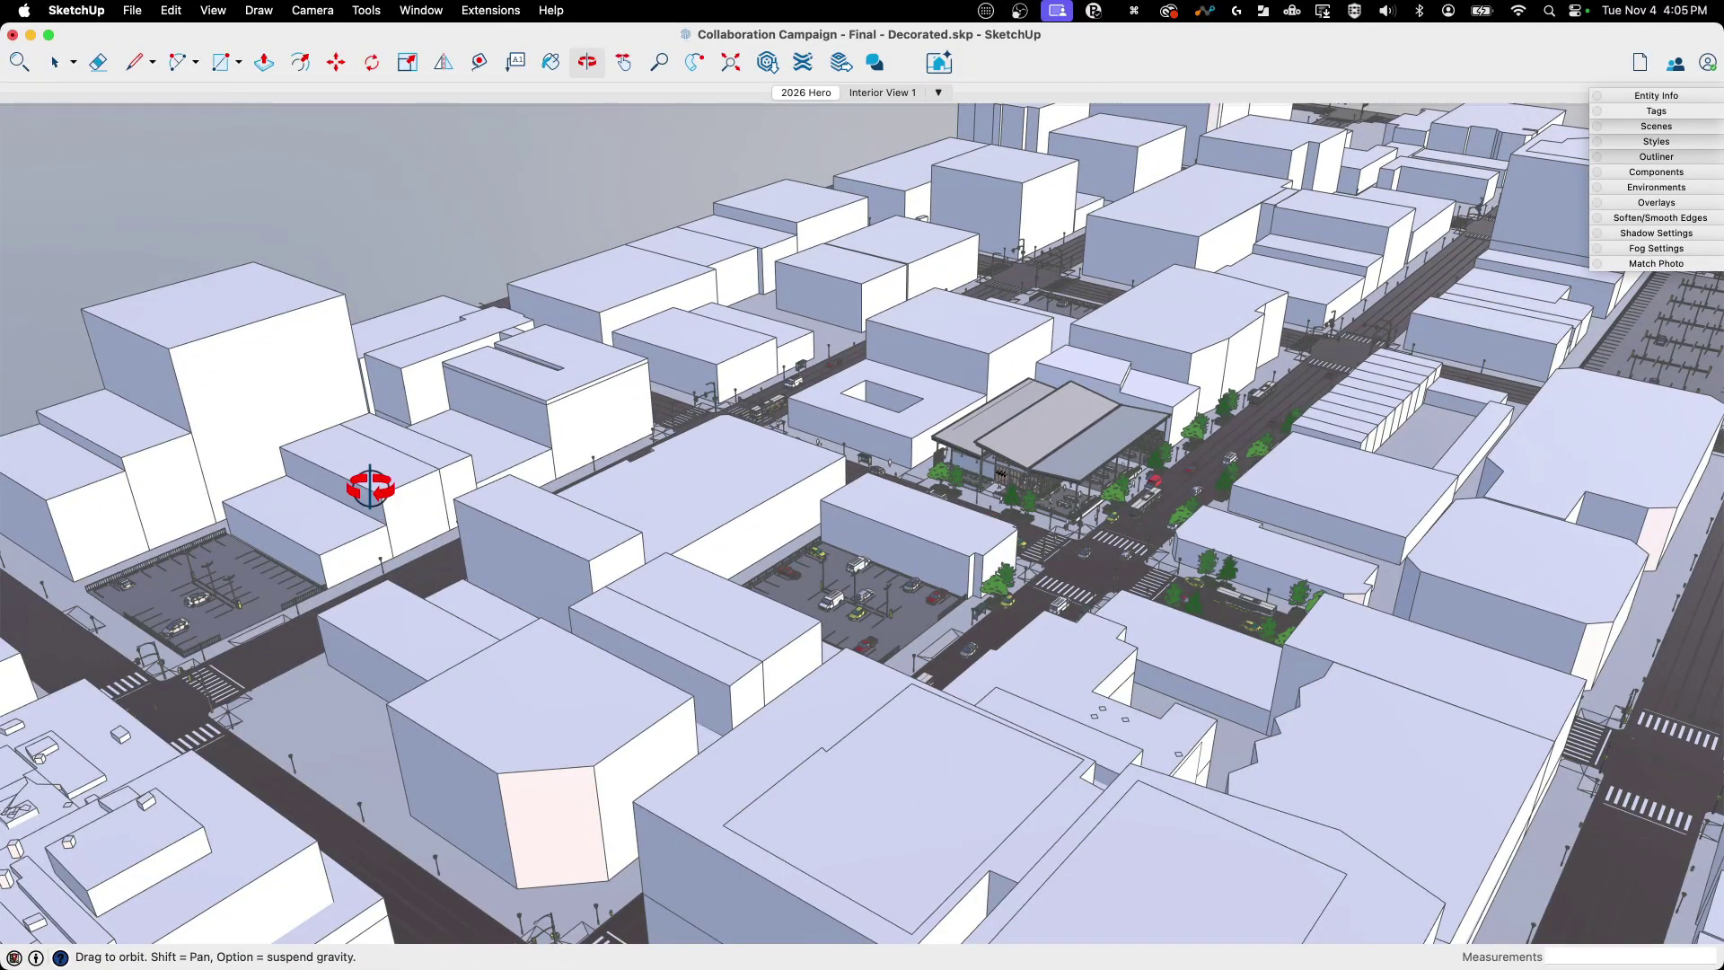
{"action": "left_click_drag", "start_coordinate": [370, 488], "coordinate": [288, 489]}
{"action": "key", "text": "space"}
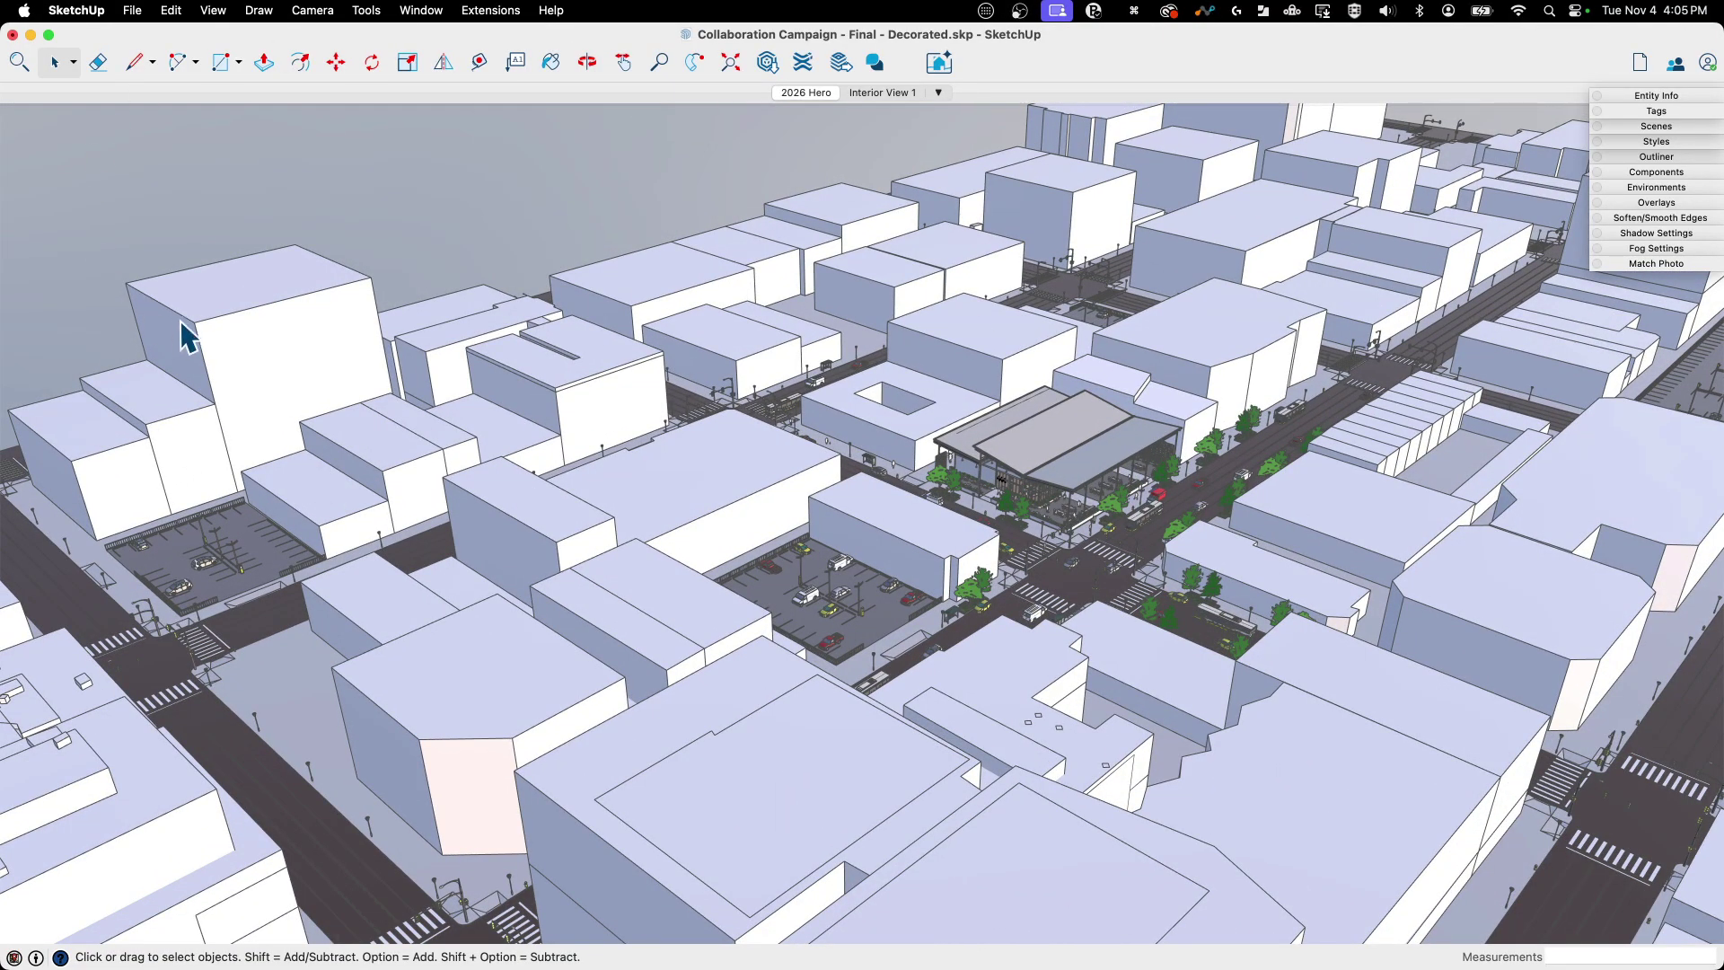
{"action": "scroll", "coordinate": [196, 334], "scroll_direction": "up", "scroll_amount": 10}
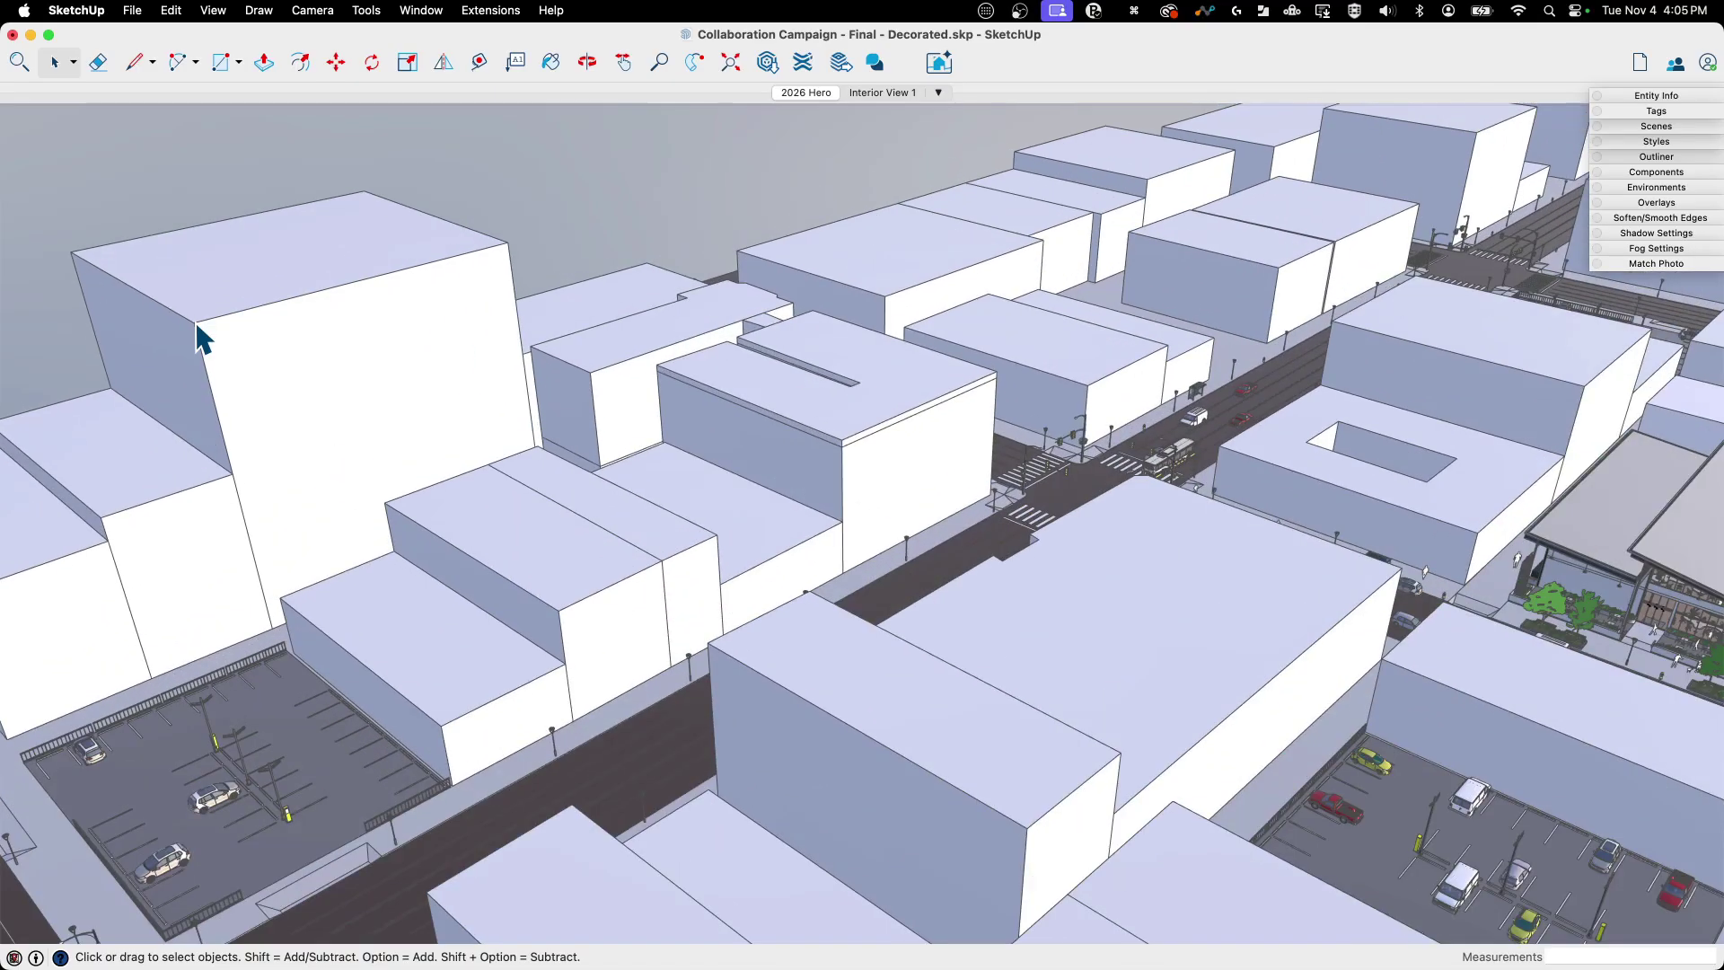
{"action": "scroll", "coordinate": [196, 327], "scroll_direction": "up", "scroll_amount": 8}
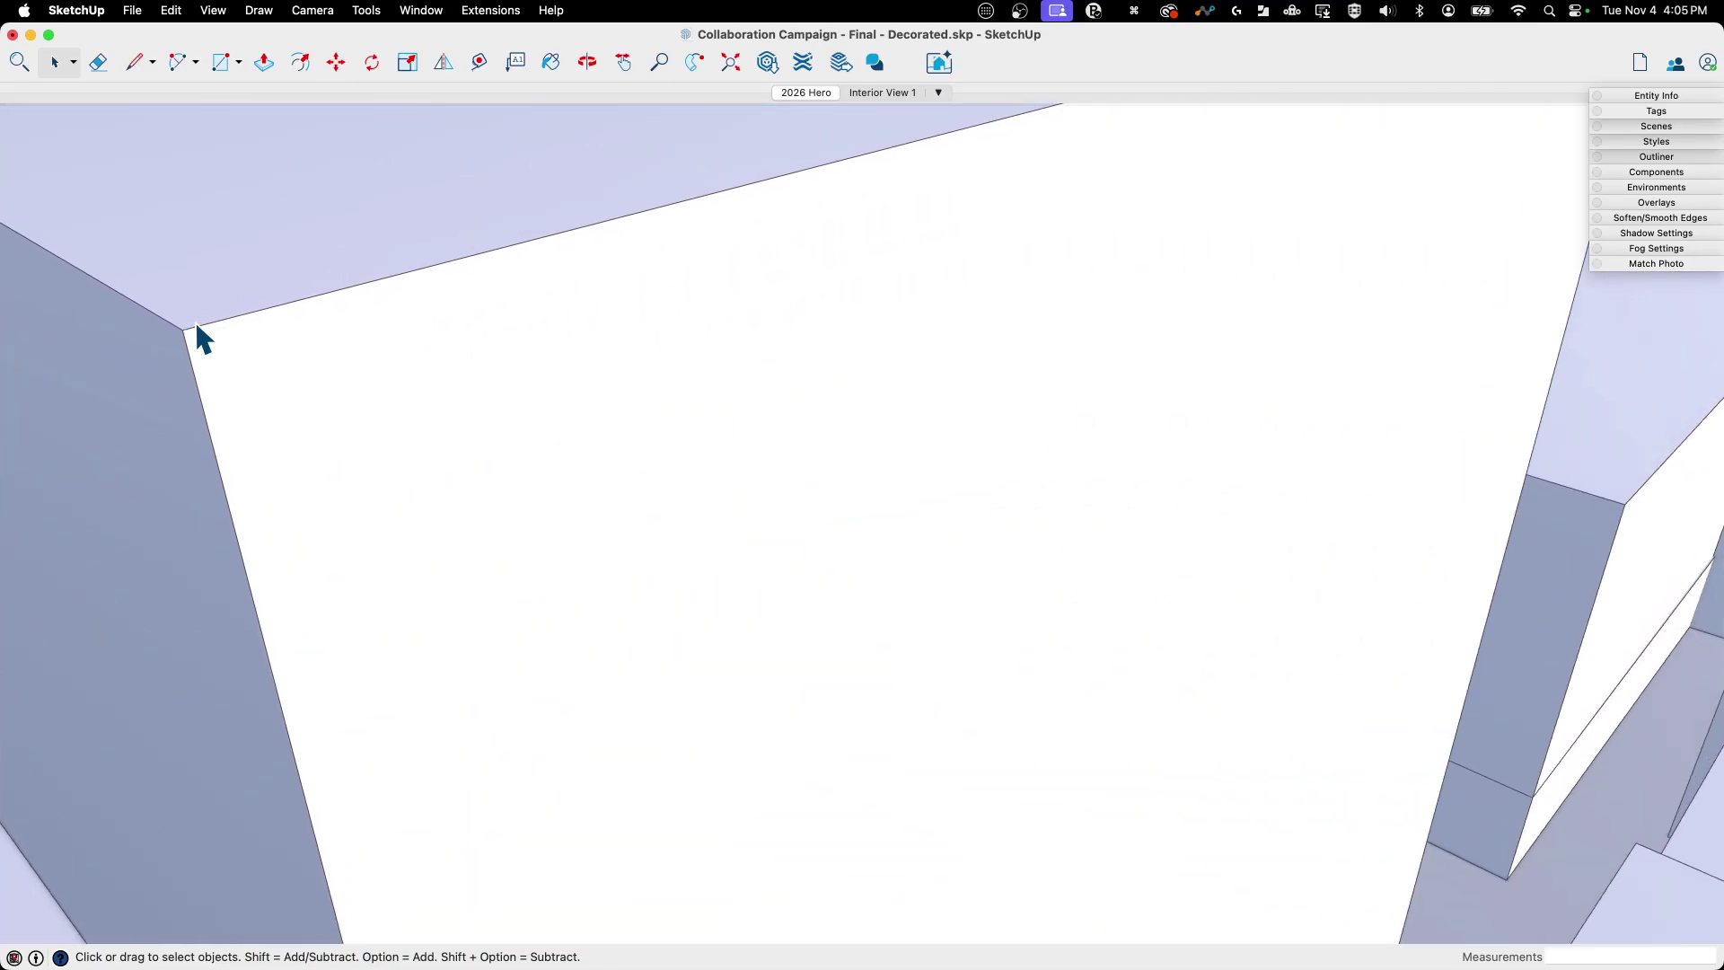
{"action": "scroll", "coordinate": [182, 341], "scroll_direction": "down", "scroll_amount": 15}
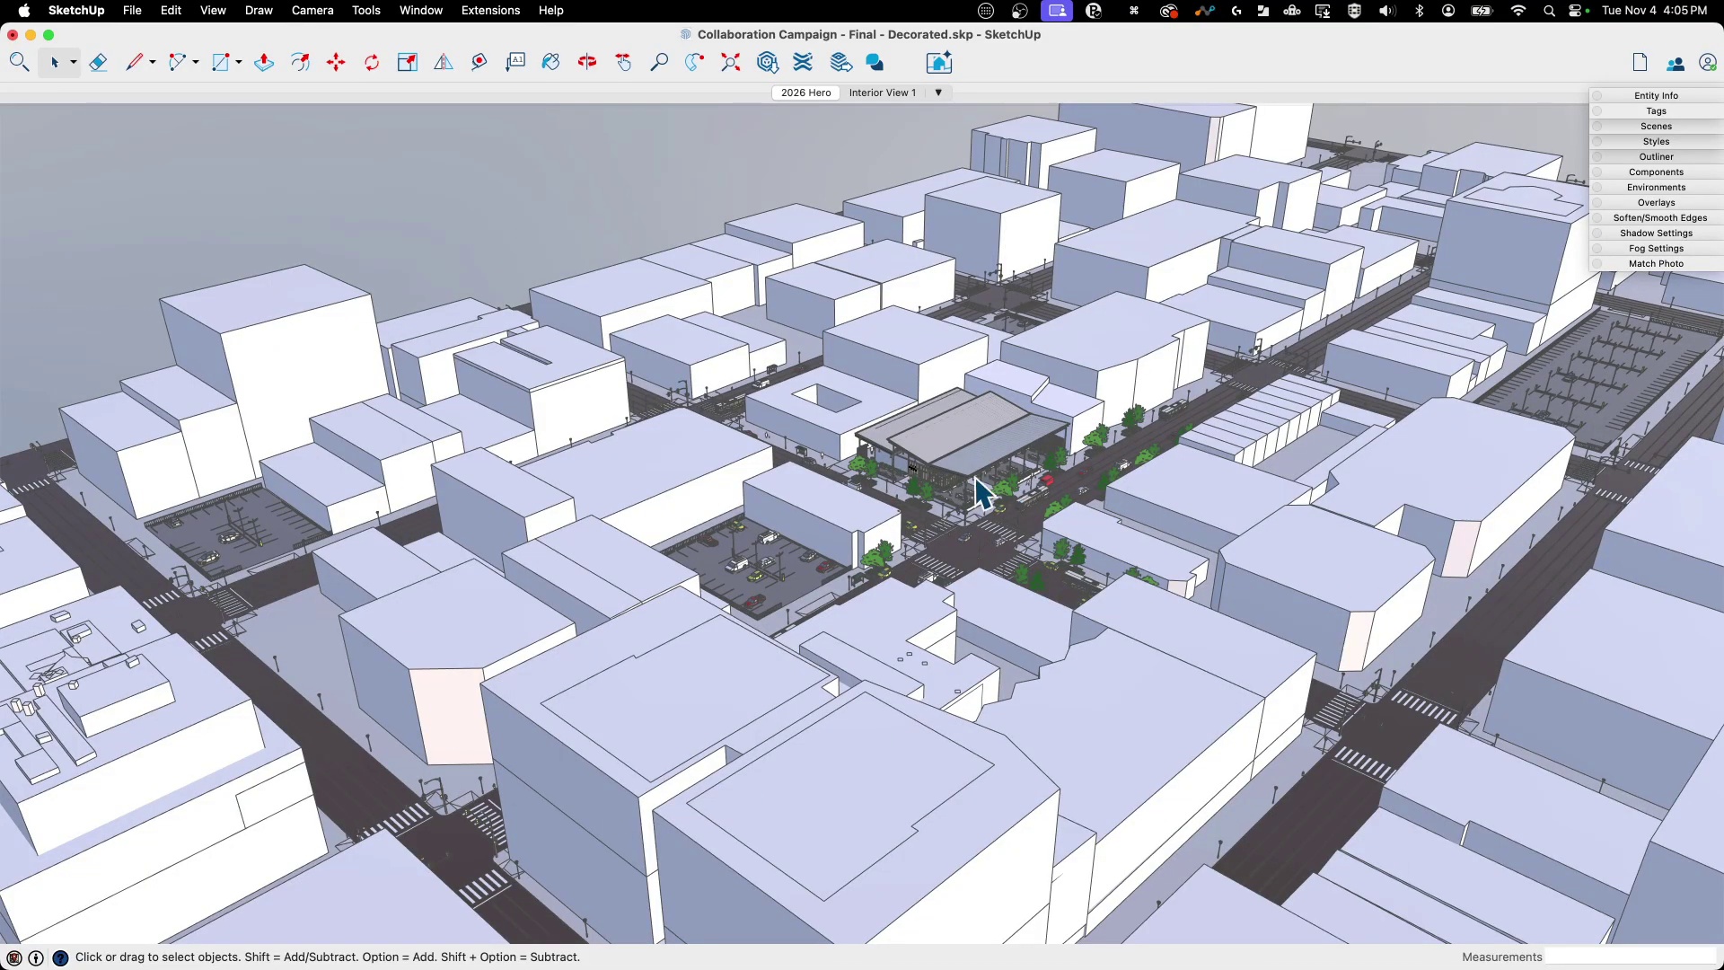
- Zoom in on the terrace and the round signs at the building's glazed corner, and zoom back out to the whole intersection
{"action": "scroll", "coordinate": [967, 476], "scroll_direction": "up", "scroll_amount": 15}
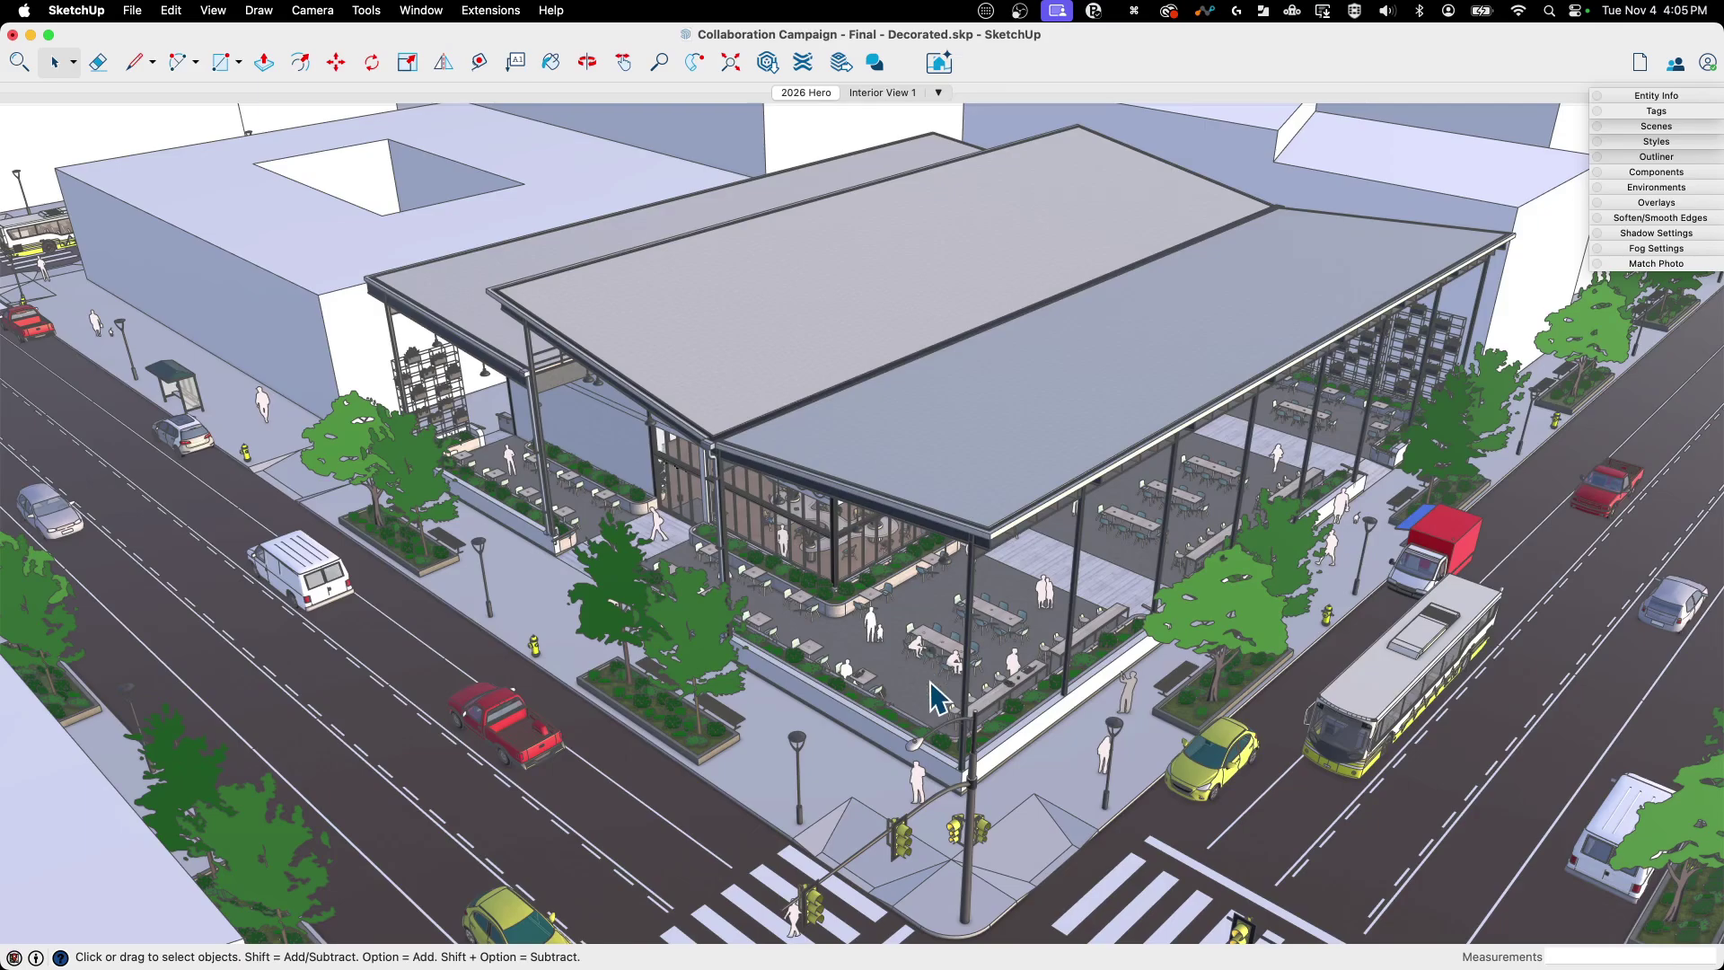
{"action": "scroll", "coordinate": [933, 696], "scroll_direction": "up", "scroll_amount": 10}
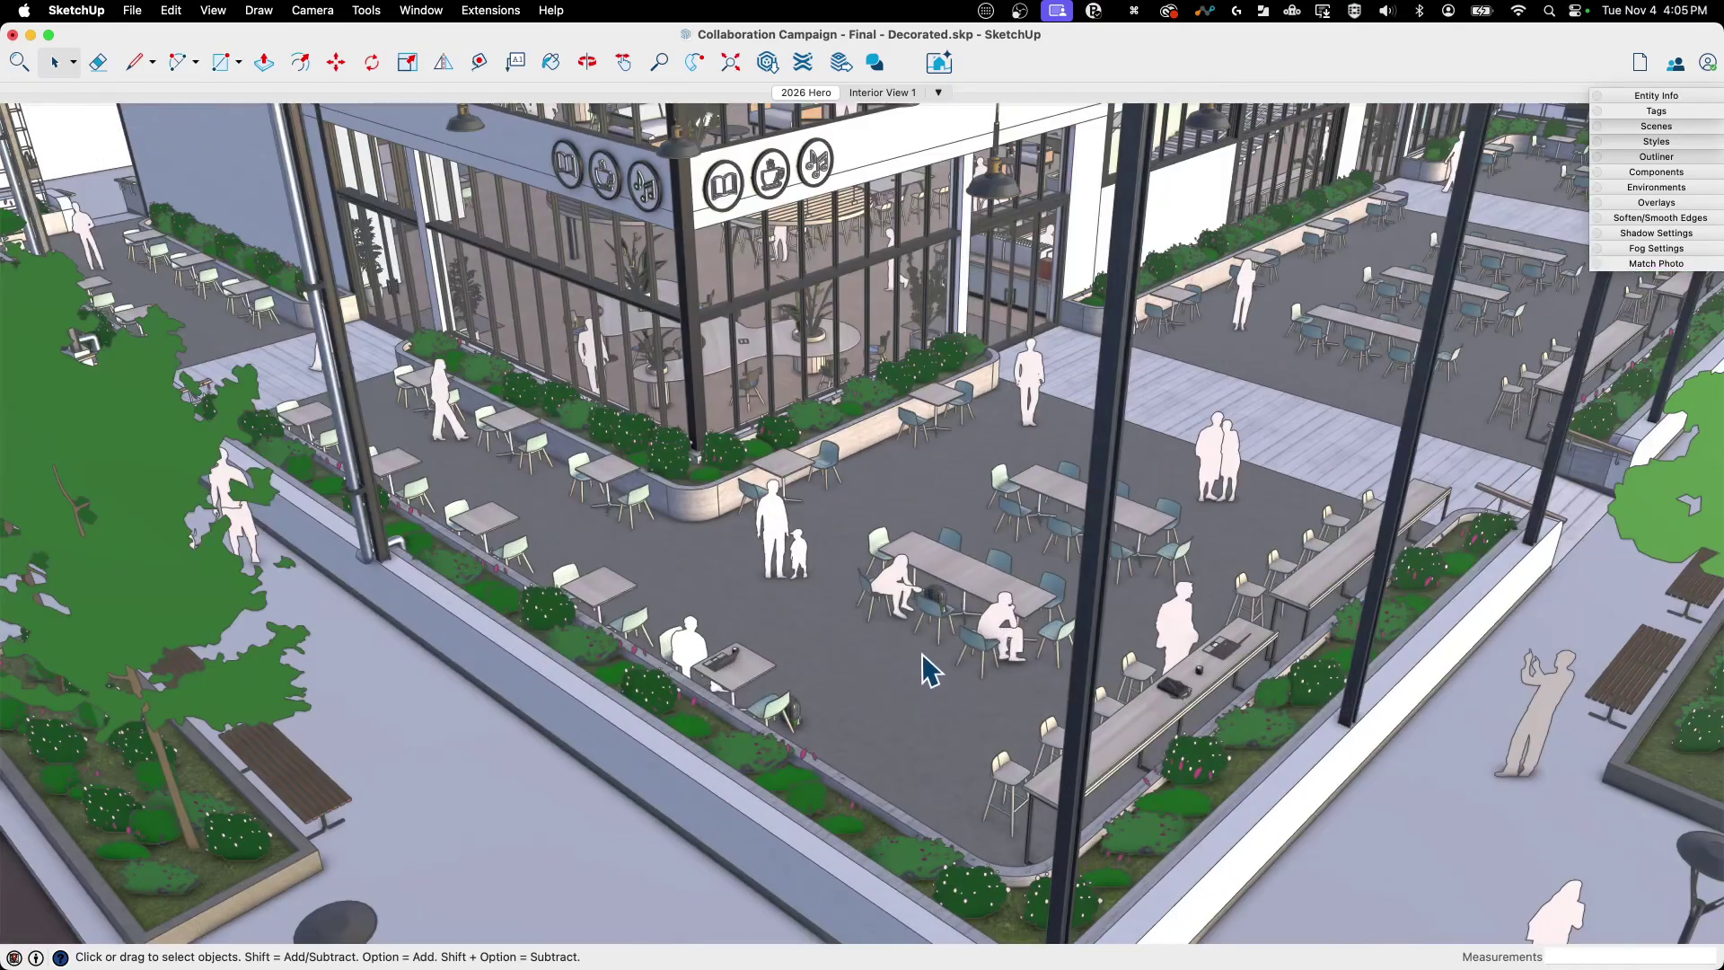
{"action": "scroll", "coordinate": [816, 184], "scroll_direction": "up", "scroll_amount": 10}
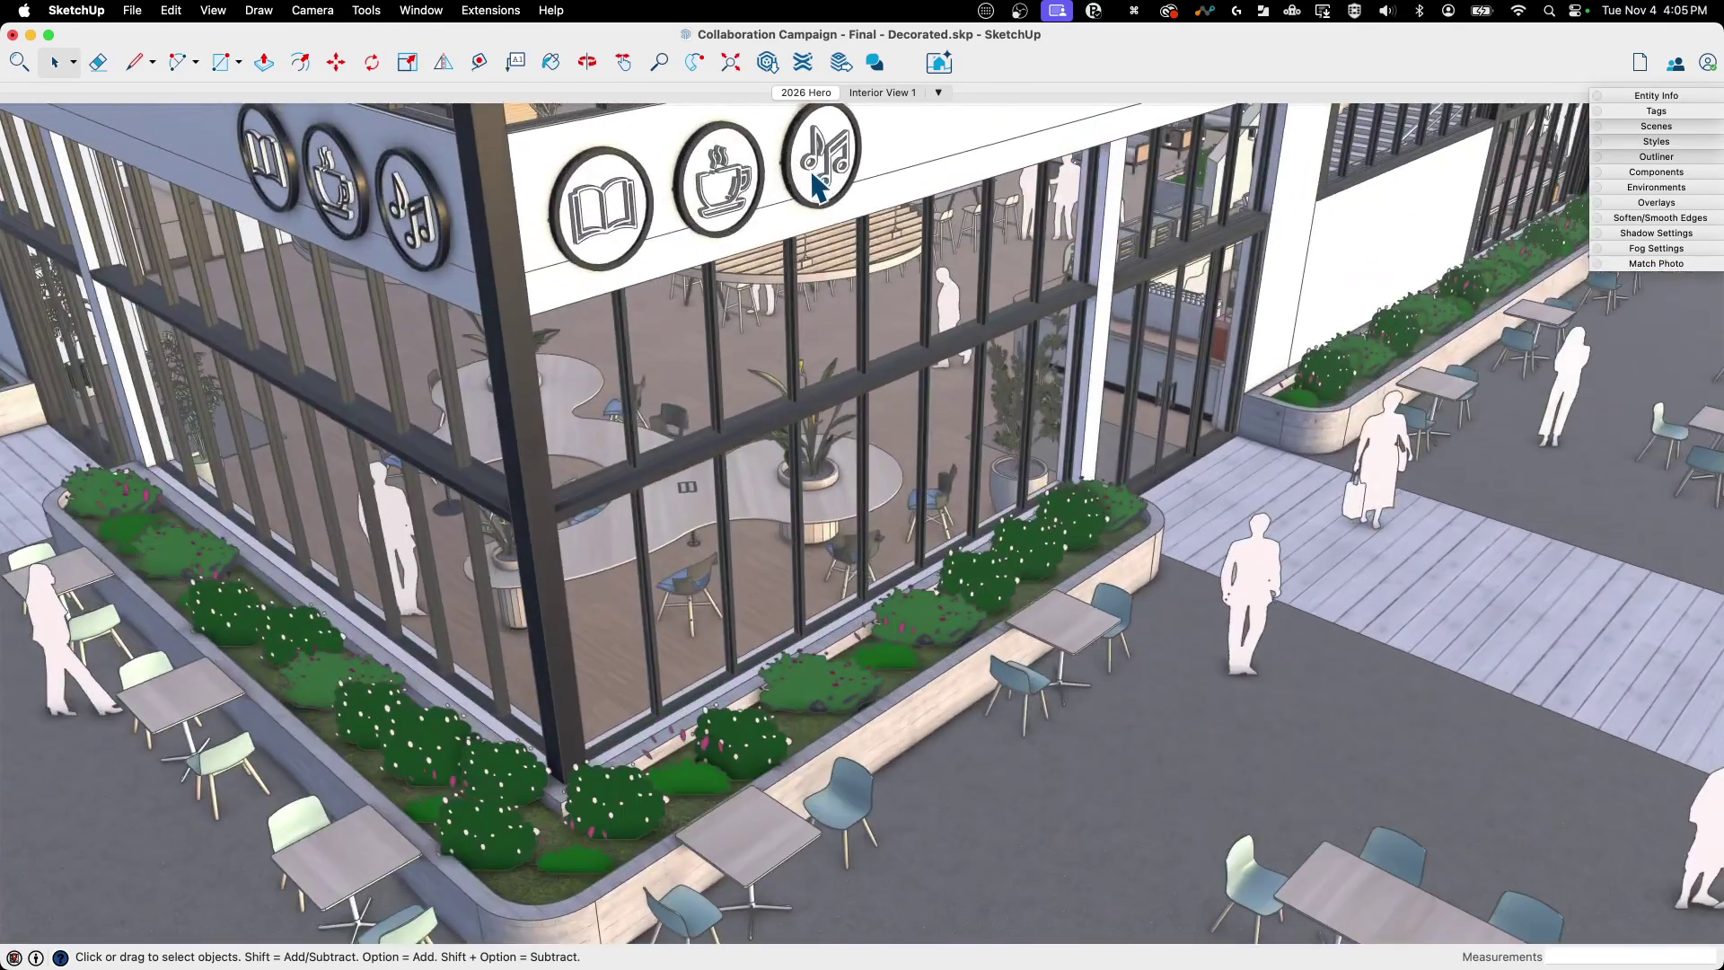
{"action": "scroll", "coordinate": [815, 184], "scroll_direction": "down", "scroll_amount": 15}
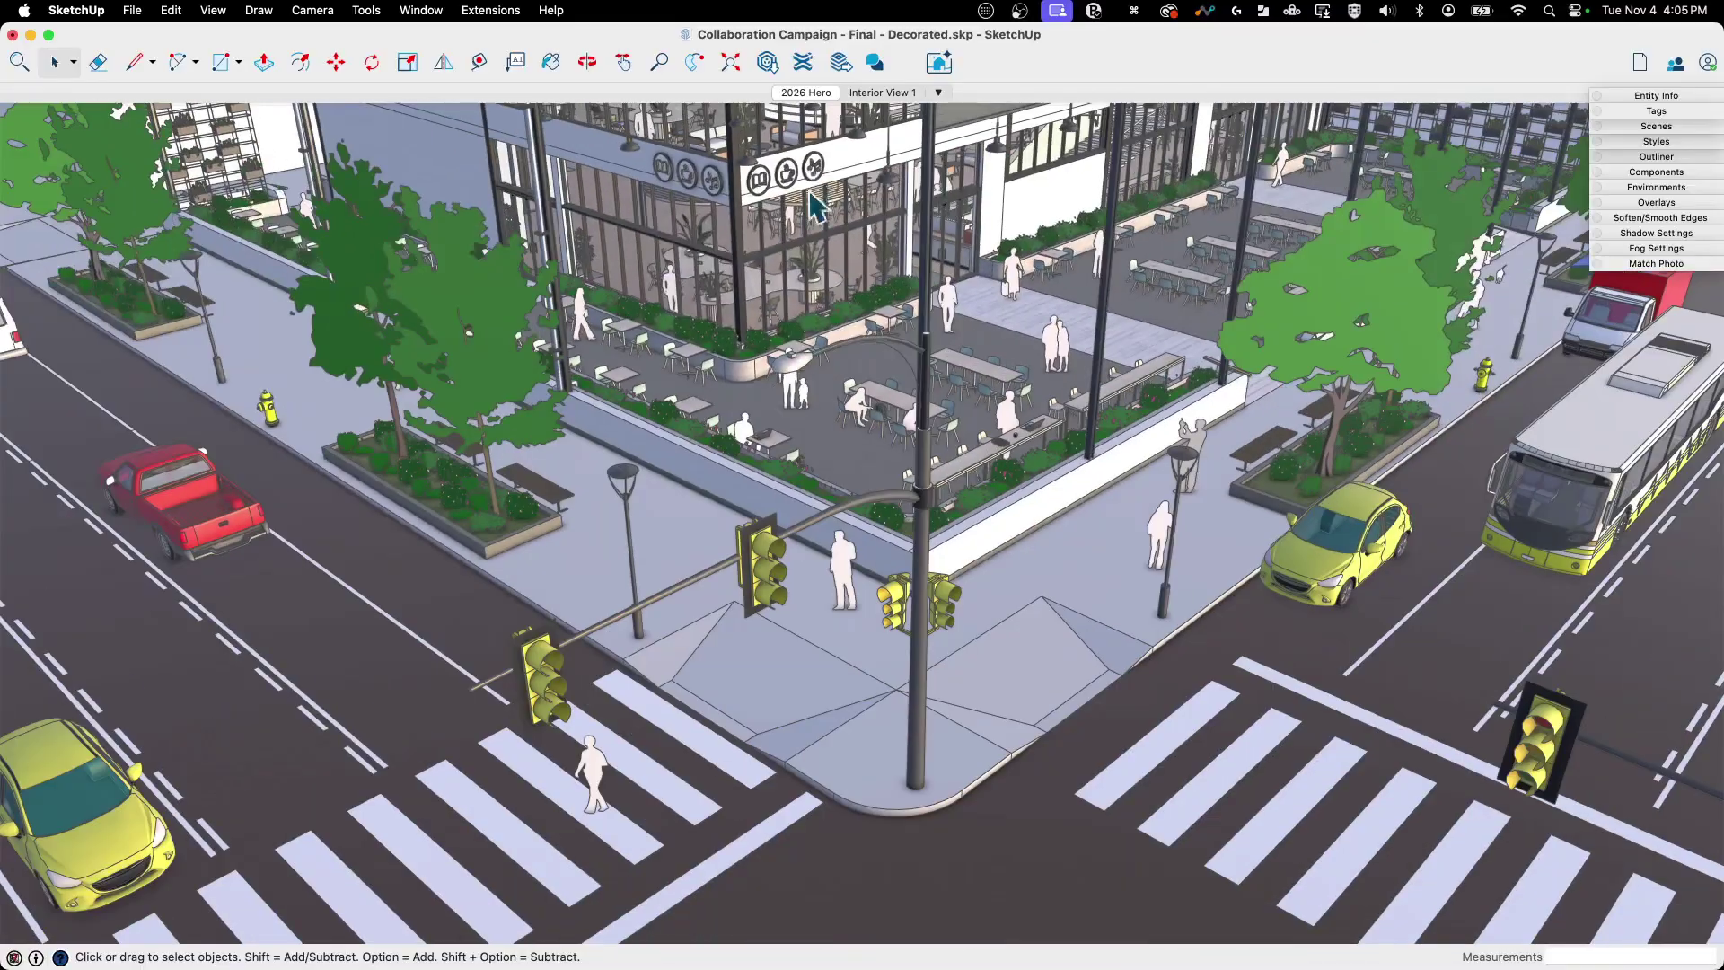
{"action": "scroll", "coordinate": [882, 527], "scroll_direction": "down", "scroll_amount": 20}
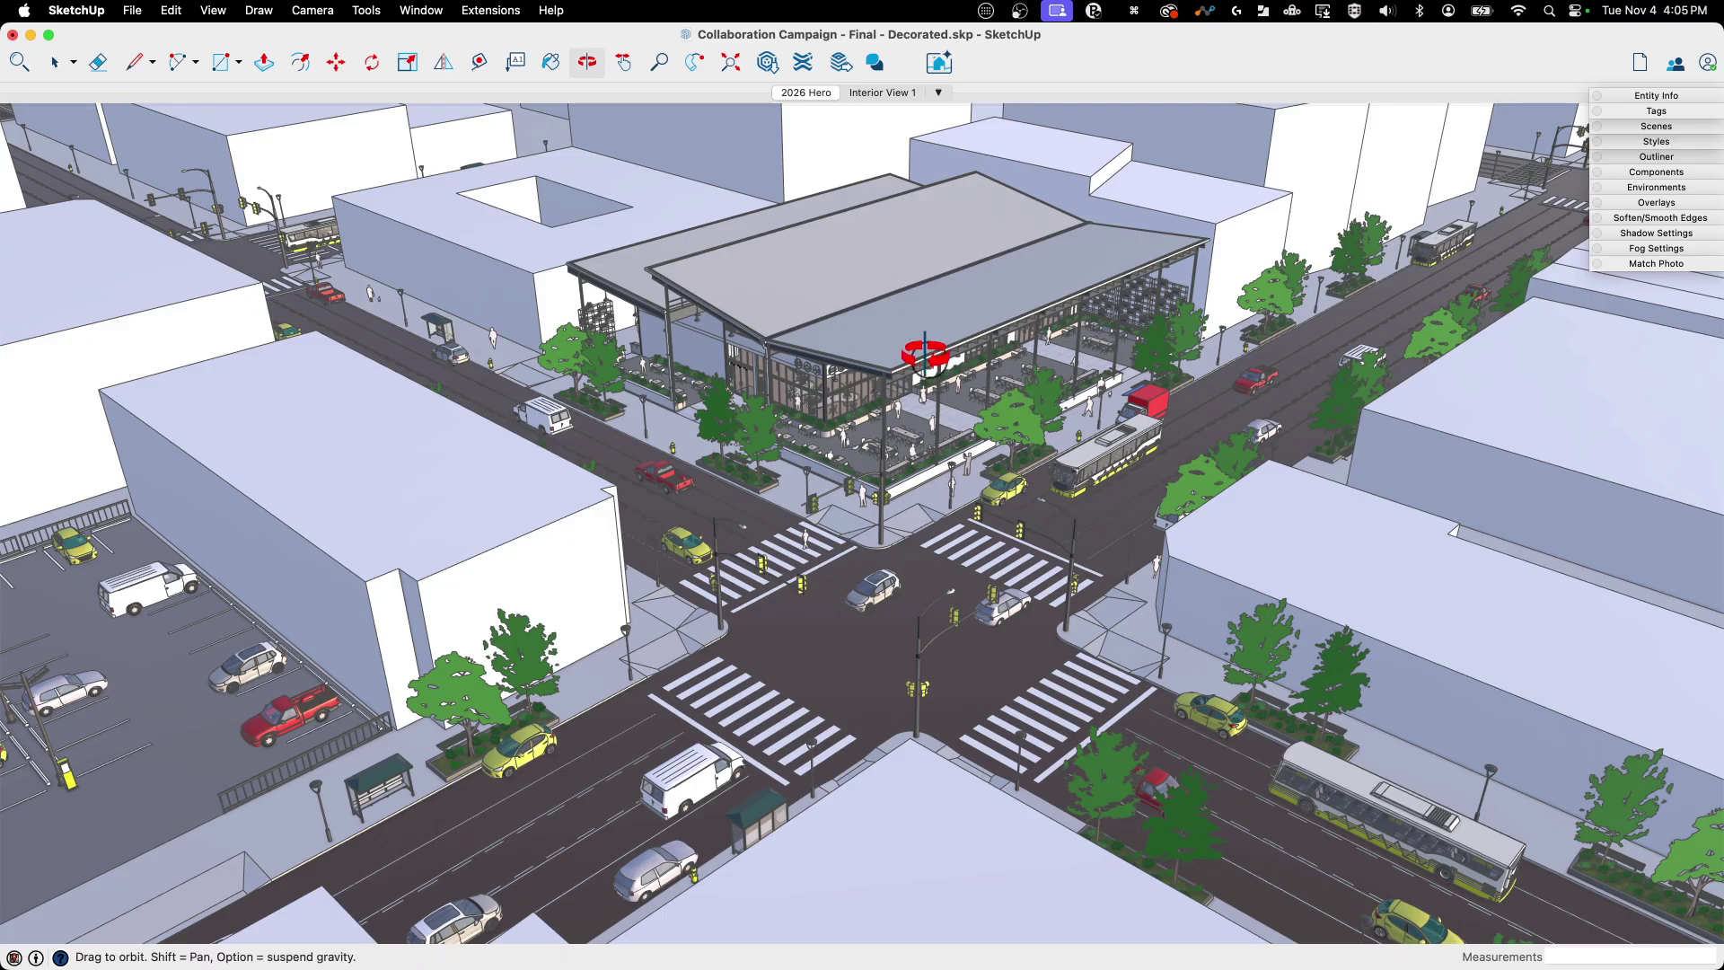
- Zoom in on the street side and orbit along the front facade, inspecting the terraces at different zoom levels
{"action": "scroll", "coordinate": [925, 359], "scroll_direction": "up", "scroll_amount": 10}
{"action": "scroll", "coordinate": [865, 392], "scroll_direction": "up", "scroll_amount": 10}
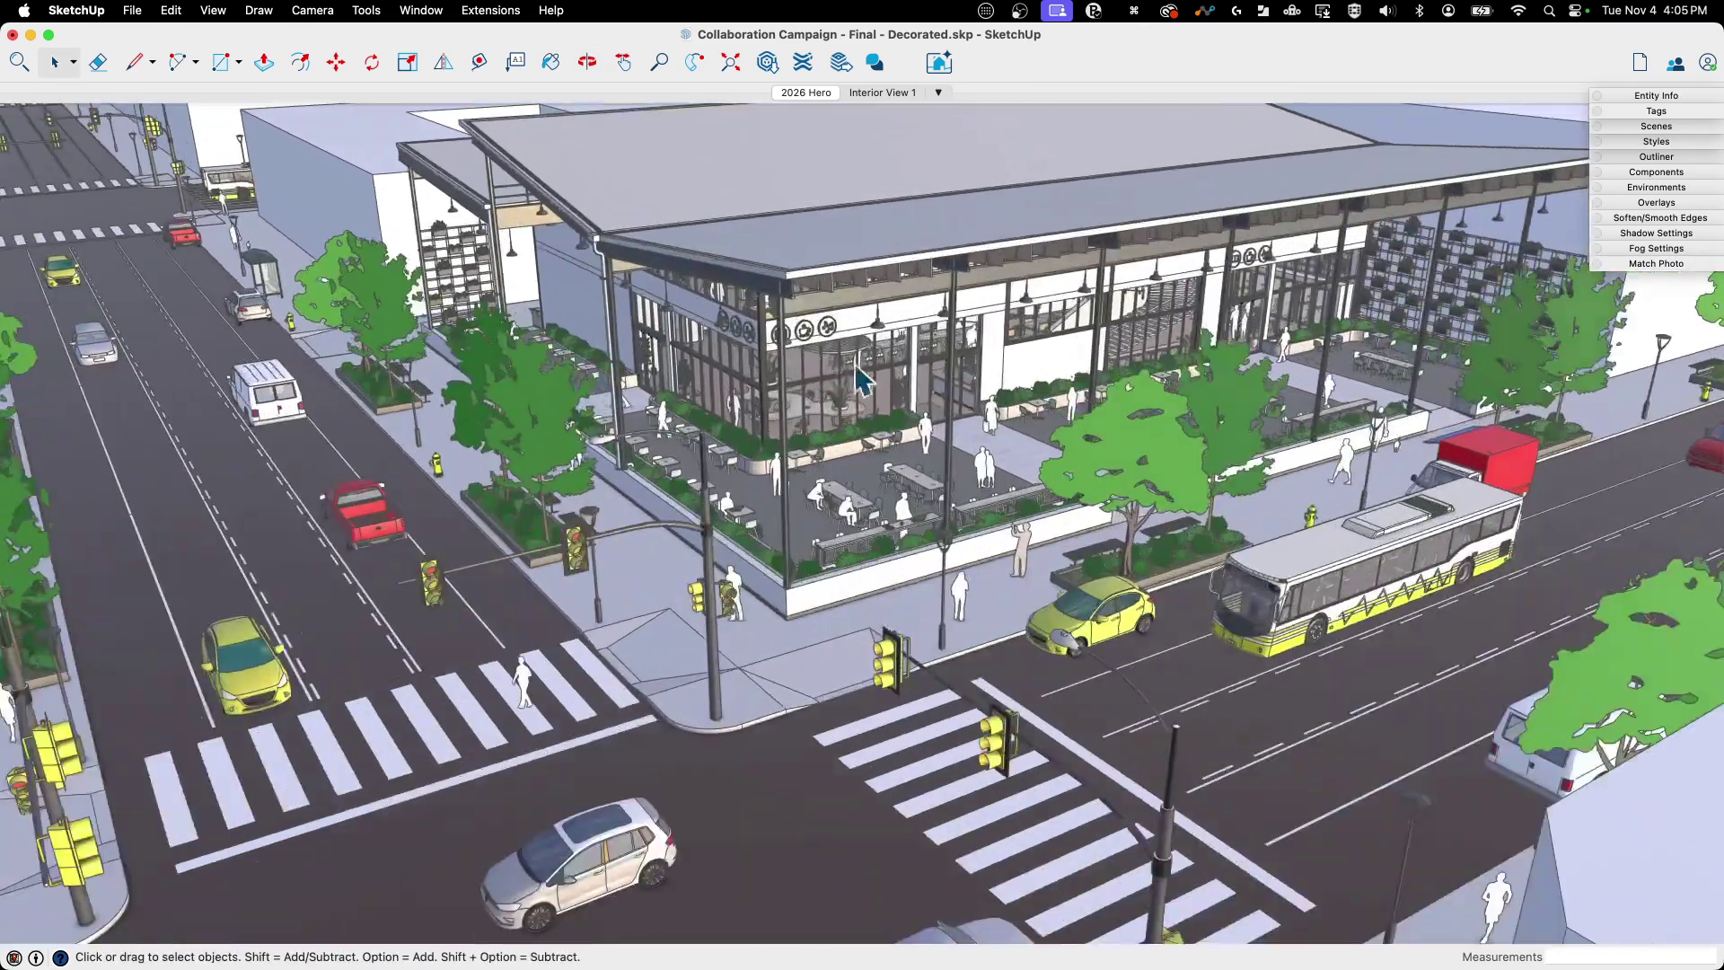
{"action": "scroll", "coordinate": [1167, 341], "scroll_direction": "down", "scroll_amount": 8}
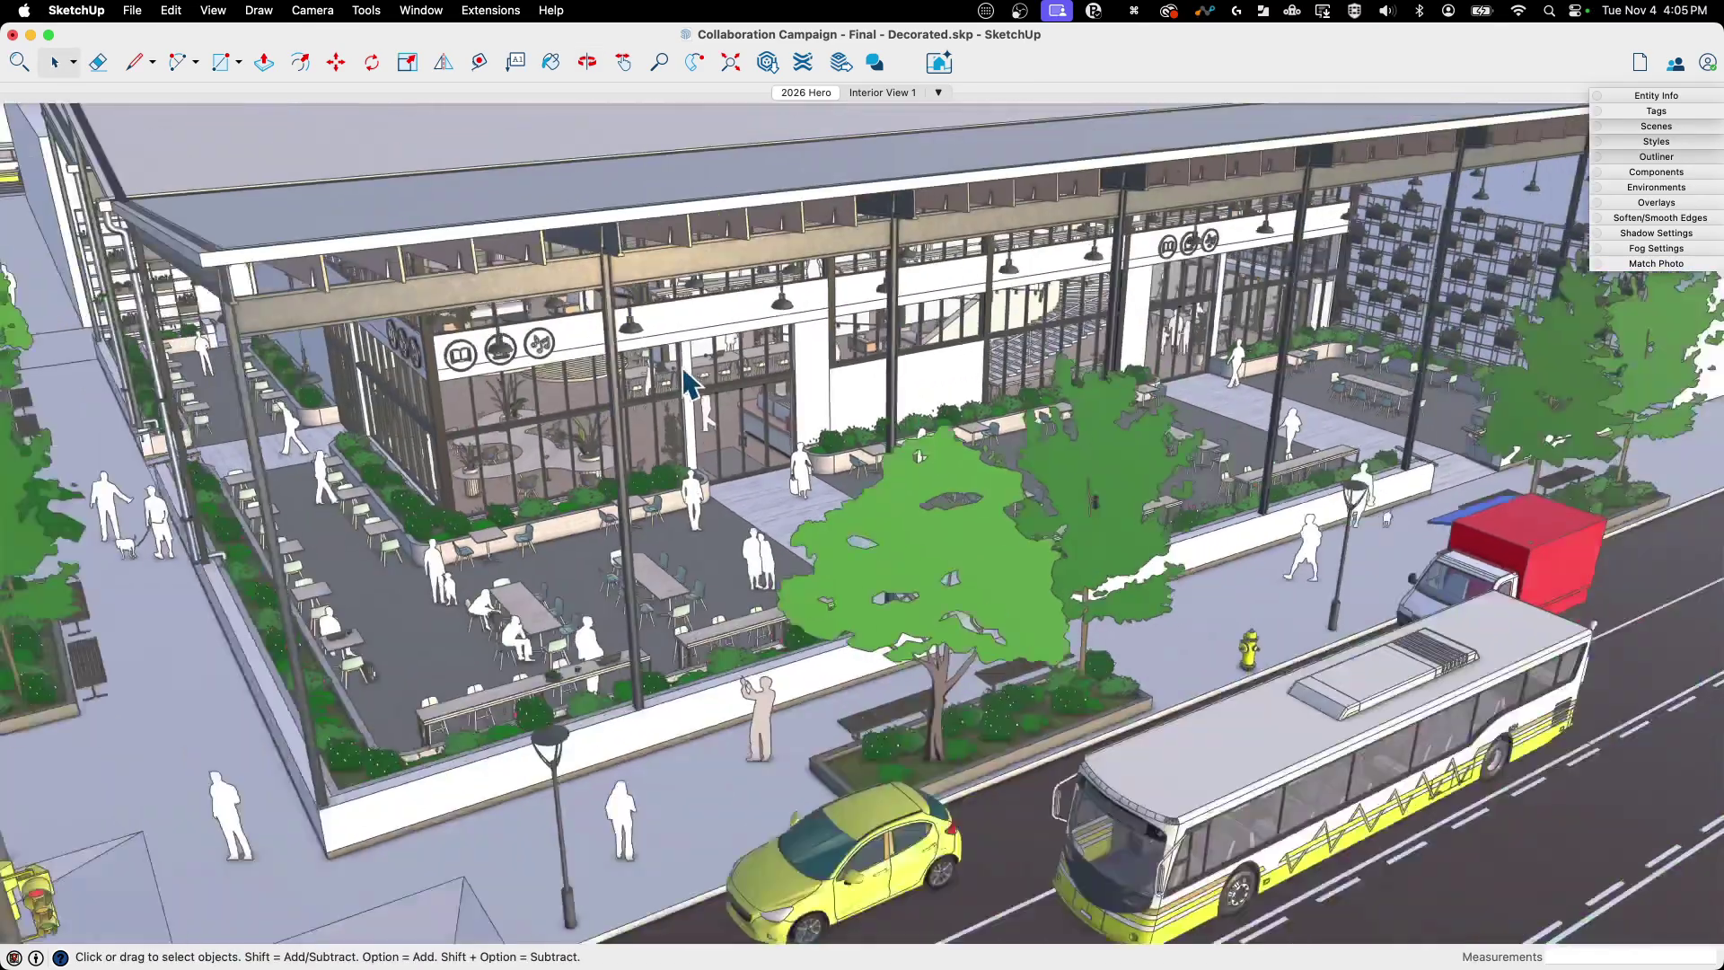
{"action": "middle_click_drag", "start_coordinate": [1167, 341], "coordinate": [943, 358]}
{"action": "scroll", "coordinate": [849, 359], "scroll_direction": "up", "scroll_amount": 5}
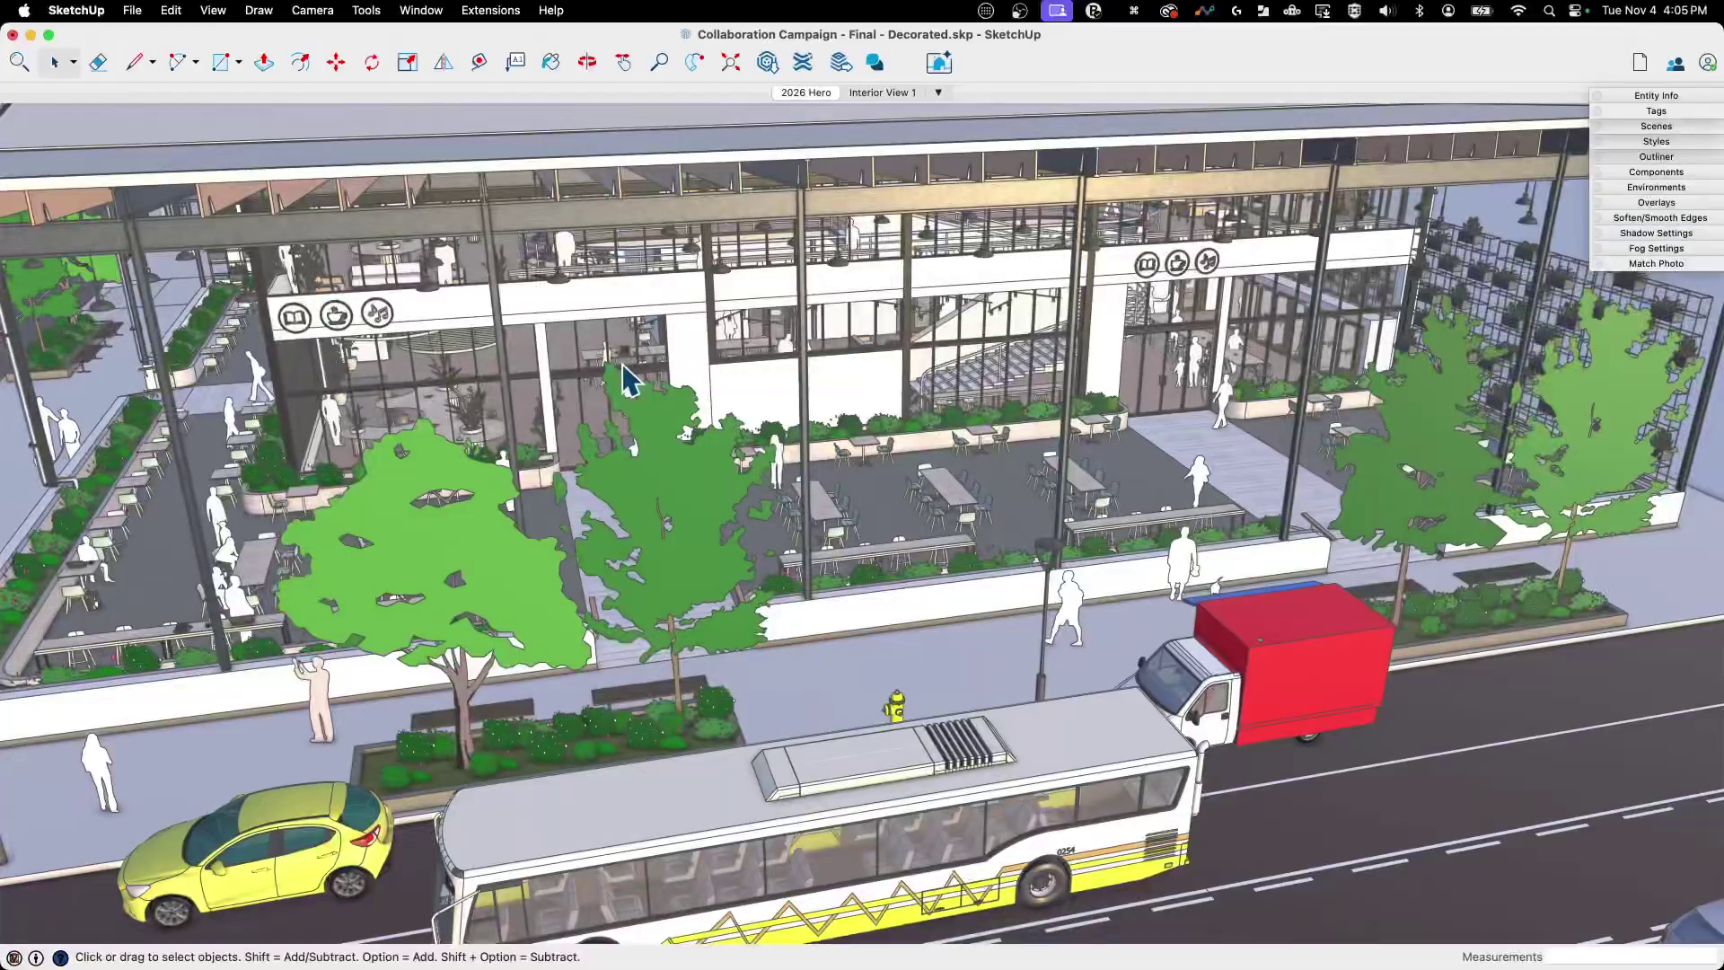
{"action": "middle_click_drag", "start_coordinate": [628, 374], "coordinate": [1059, 277]}
{"action": "scroll", "coordinate": [1134, 338], "scroll_direction": "up", "scroll_amount": 6}
{"action": "scroll", "coordinate": [563, 461], "scroll_direction": "down", "scroll_amount": 6}
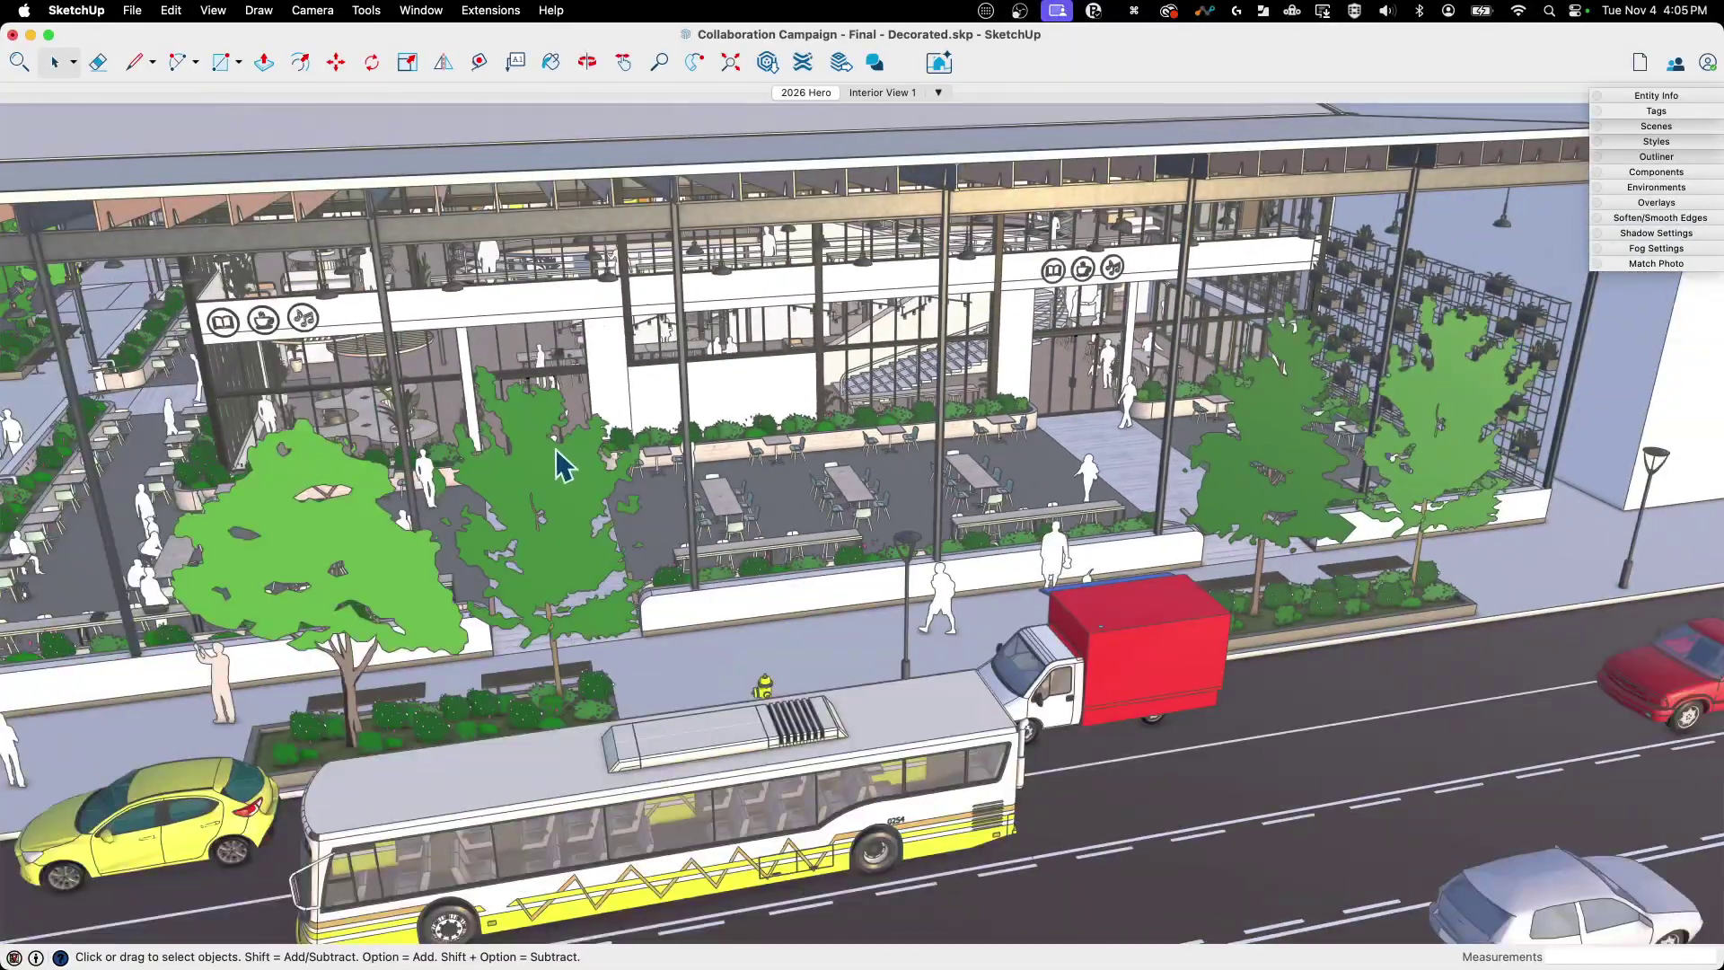
- Zoom out over the intersection and orbit to a high view across the rooftops of the neighbouring blocks
{"action": "middle_click_drag", "start_coordinate": [562, 461], "coordinate": [759, 442]}
{"action": "scroll", "coordinate": [977, 370], "scroll_direction": "down", "scroll_amount": 5}
{"action": "scroll", "coordinate": [972, 368], "scroll_direction": "down", "scroll_amount": 3}
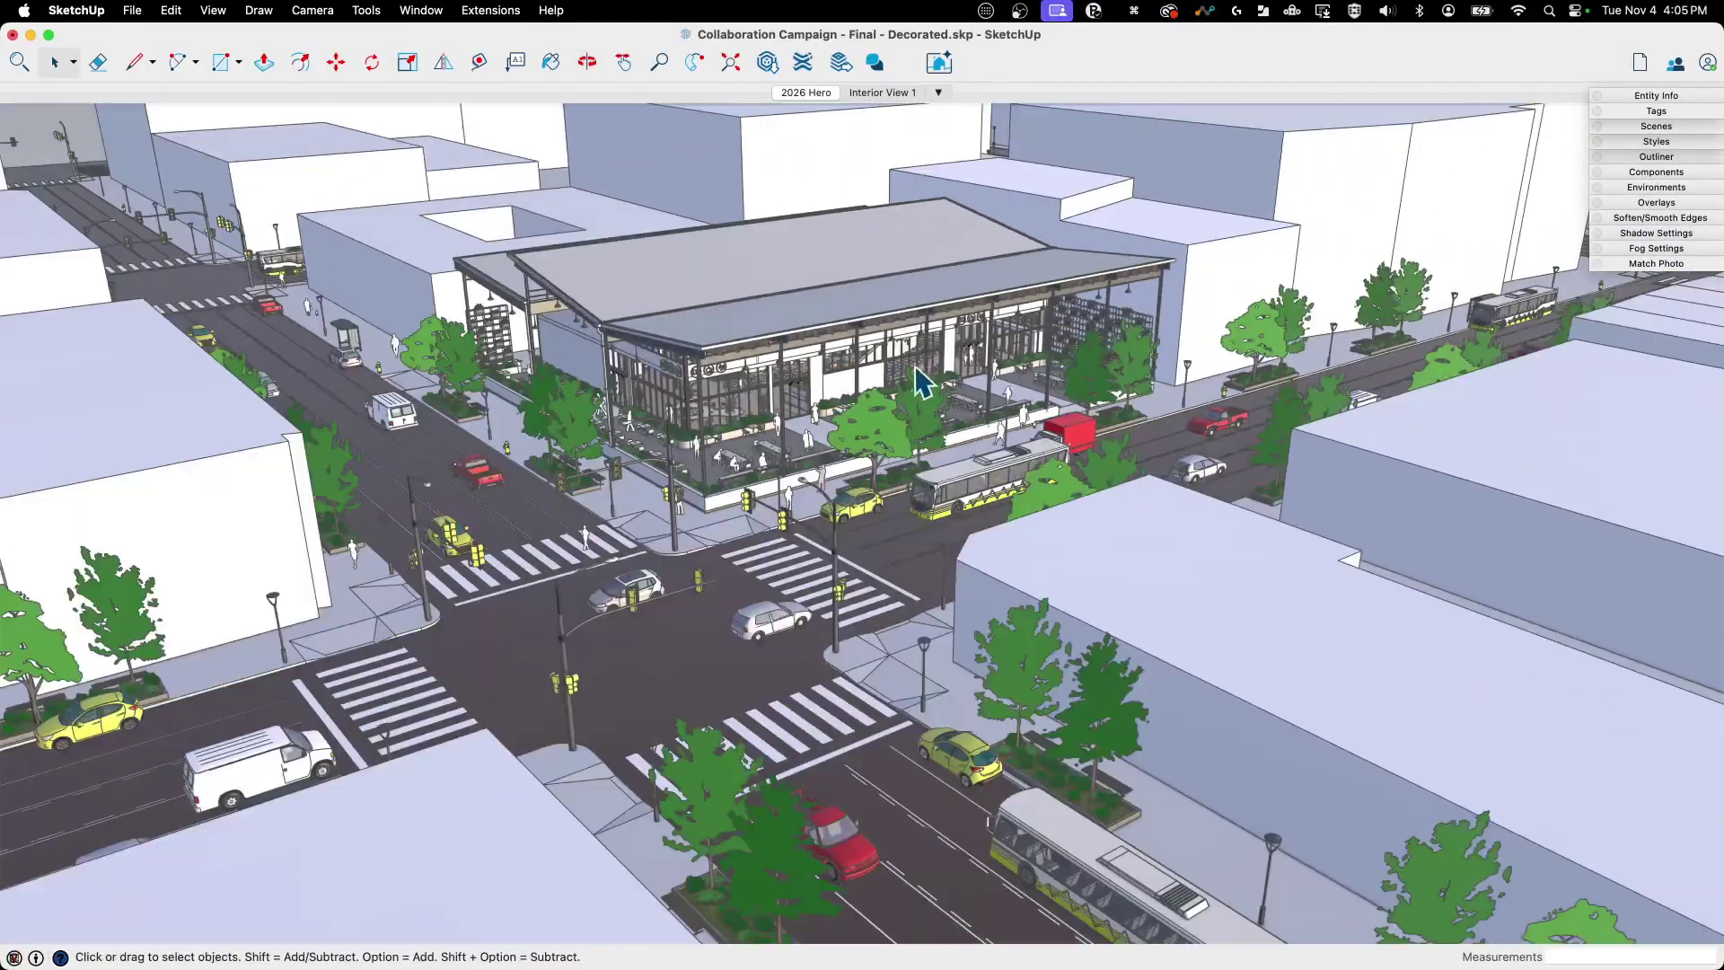
{"action": "middle_click_drag", "start_coordinate": [973, 369], "coordinate": [896, 523]}
{"action": "scroll", "coordinate": [995, 278], "scroll_direction": "up", "scroll_amount": 6}
{"action": "scroll", "coordinate": [897, 521], "scroll_direction": "up", "scroll_amount": 5}
{"action": "scroll", "coordinate": [868, 541], "scroll_direction": "down", "scroll_amount": 6}
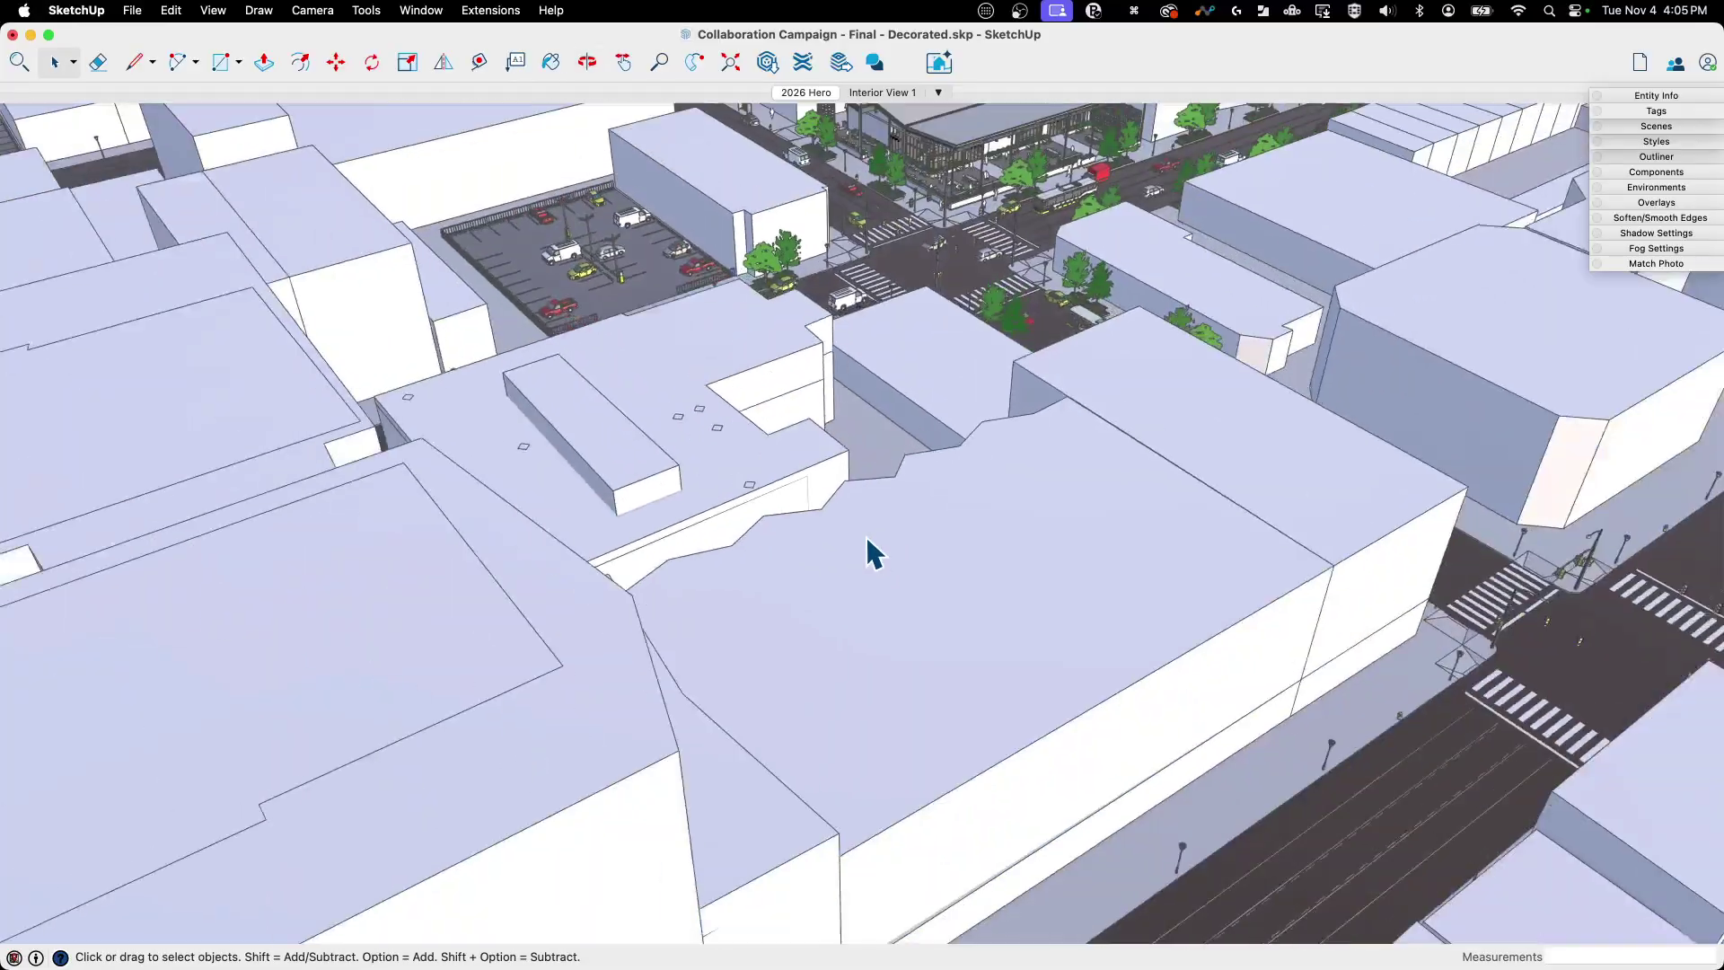
- Zoom in and out on the white neighbouring block, and orbit around to look along the street towards the detailed building
{"action": "scroll", "coordinate": [908, 446], "scroll_direction": "up", "scroll_amount": 5}
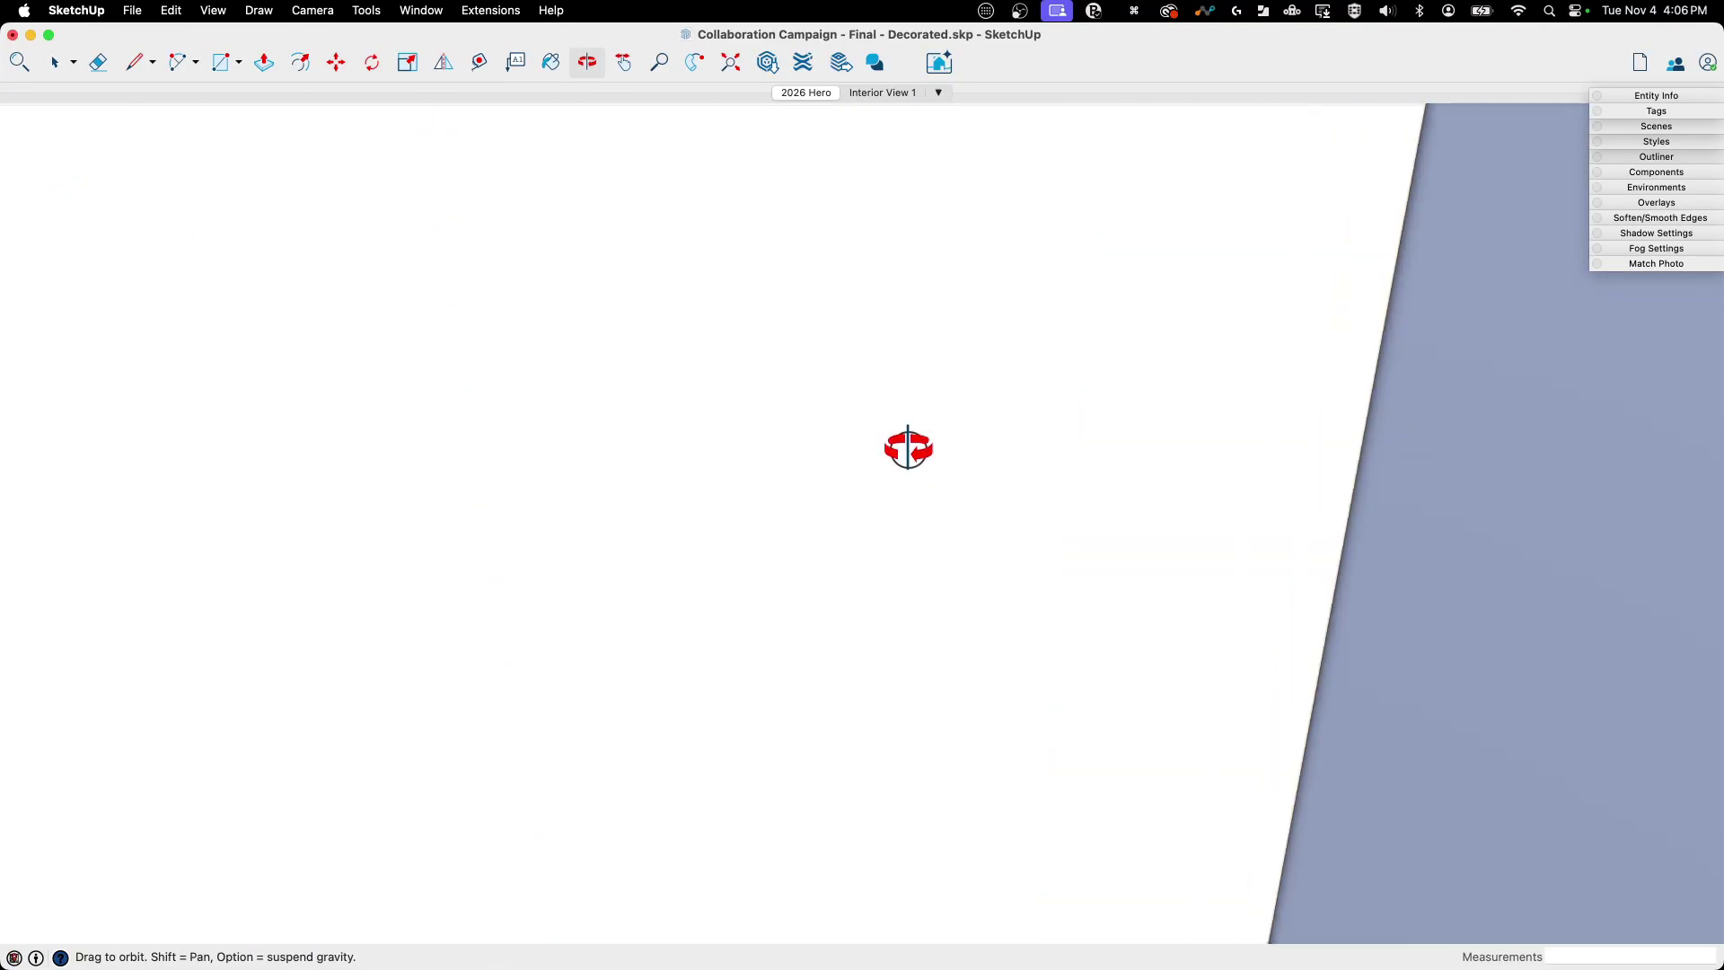
{"action": "scroll", "coordinate": [816, 515], "scroll_direction": "down", "scroll_amount": 5}
{"action": "middle_click_drag", "start_coordinate": [816, 515], "coordinate": [306, 521]}
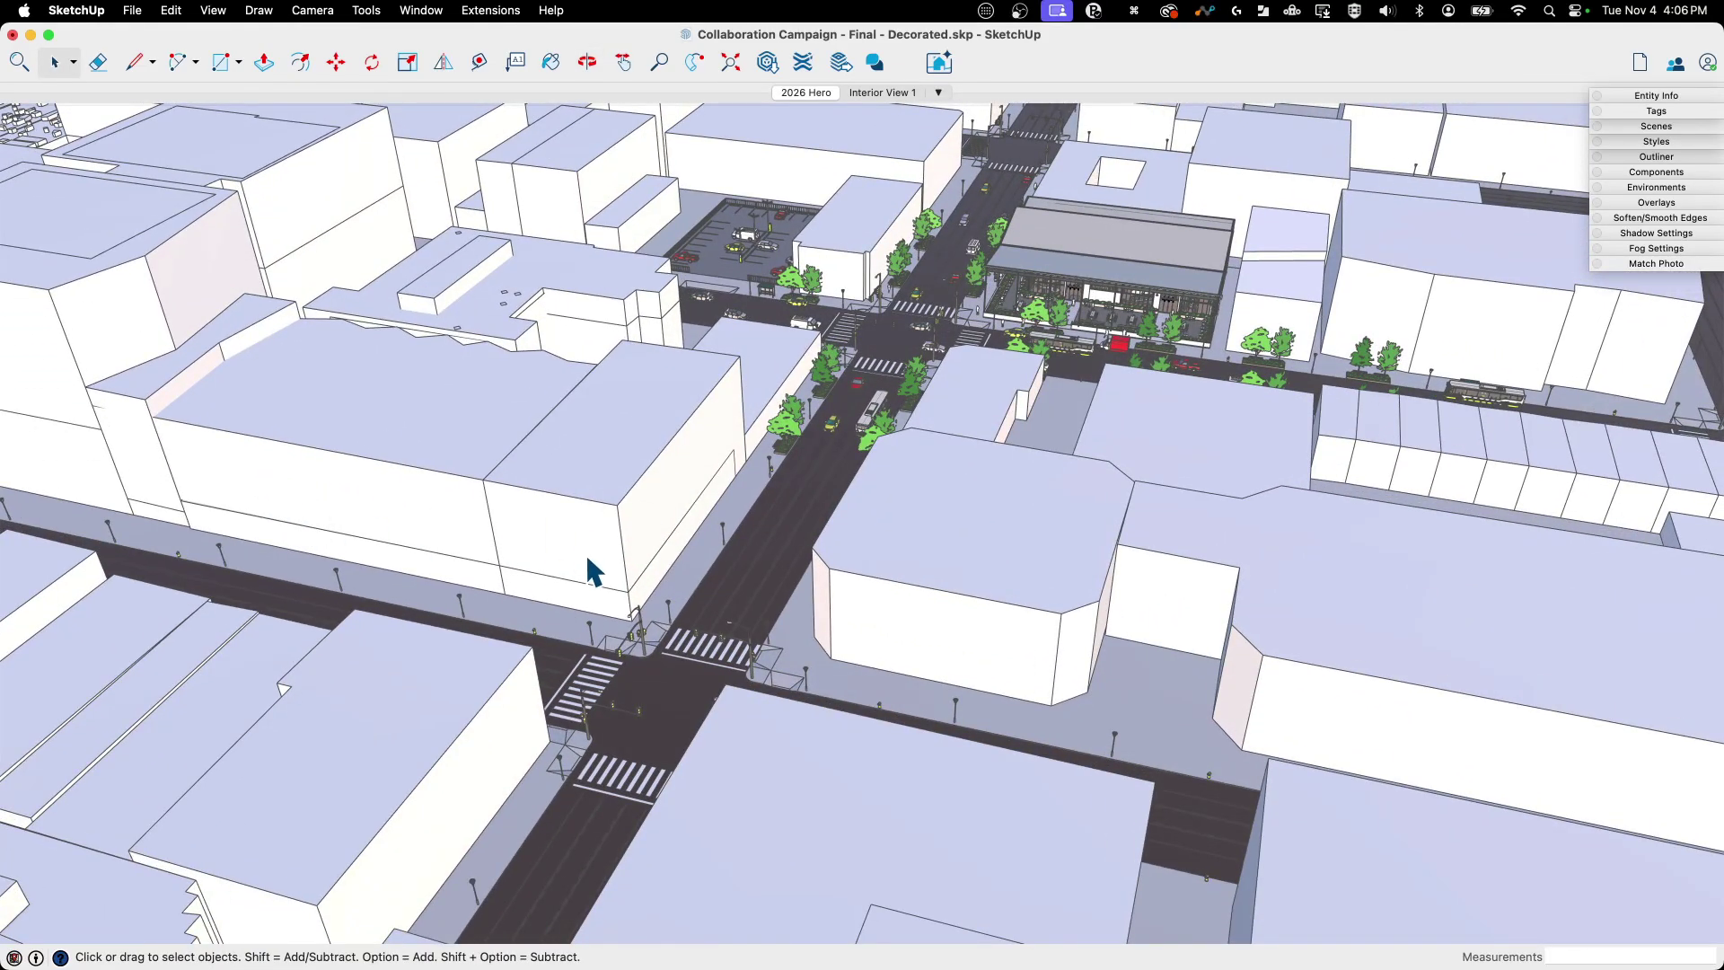
{"action": "scroll", "coordinate": [582, 521], "scroll_direction": "up", "scroll_amount": 5}
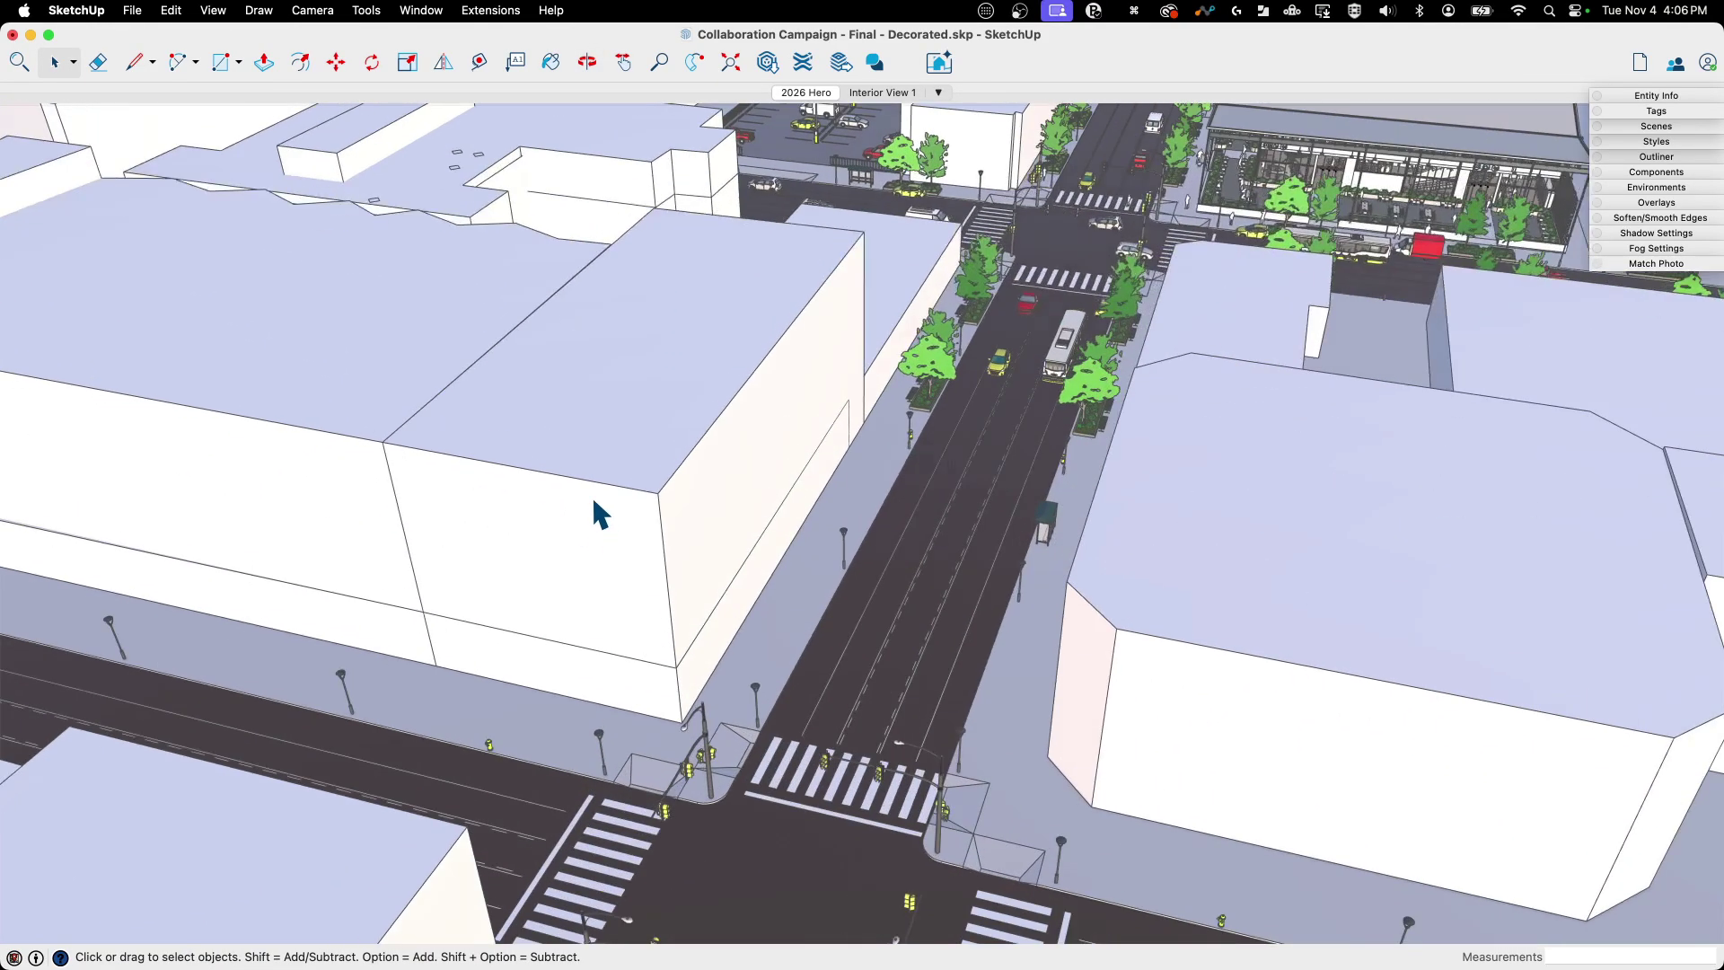
- Zoom through the white corner block's wall into its hollow interior and orbit to look around the inside walls
{"action": "scroll", "coordinate": [579, 551], "scroll_direction": "up", "scroll_amount": 8}
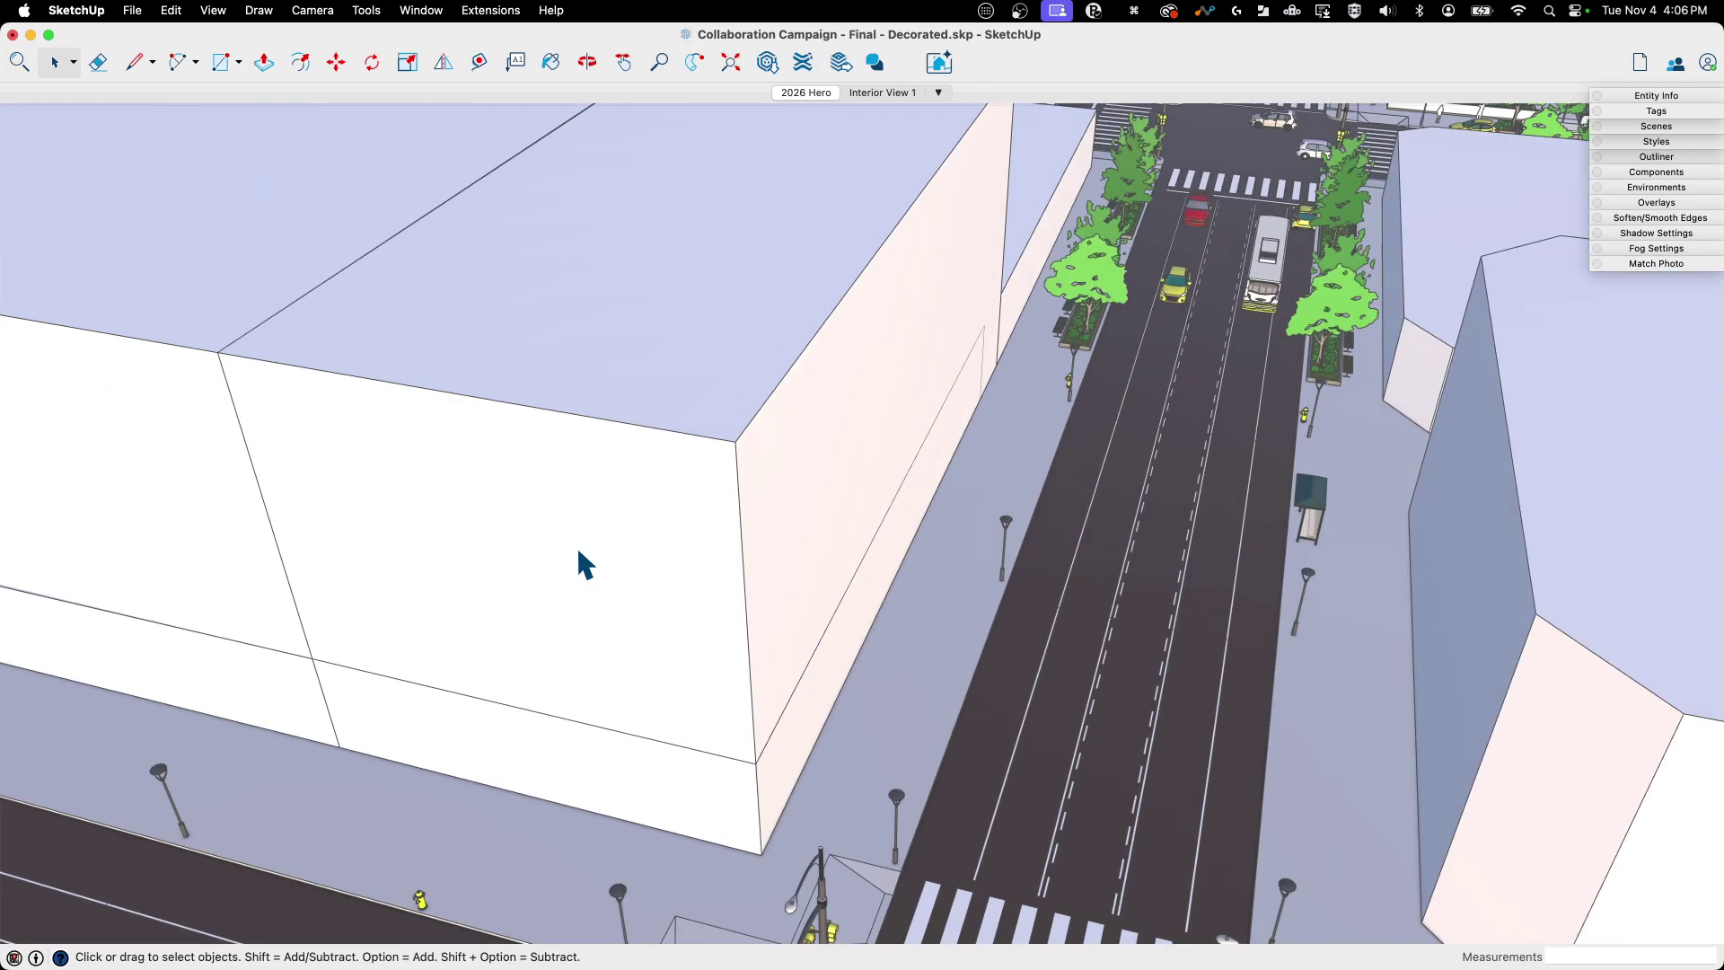
{"action": "scroll", "coordinate": [579, 551], "scroll_direction": "up", "scroll_amount": 5}
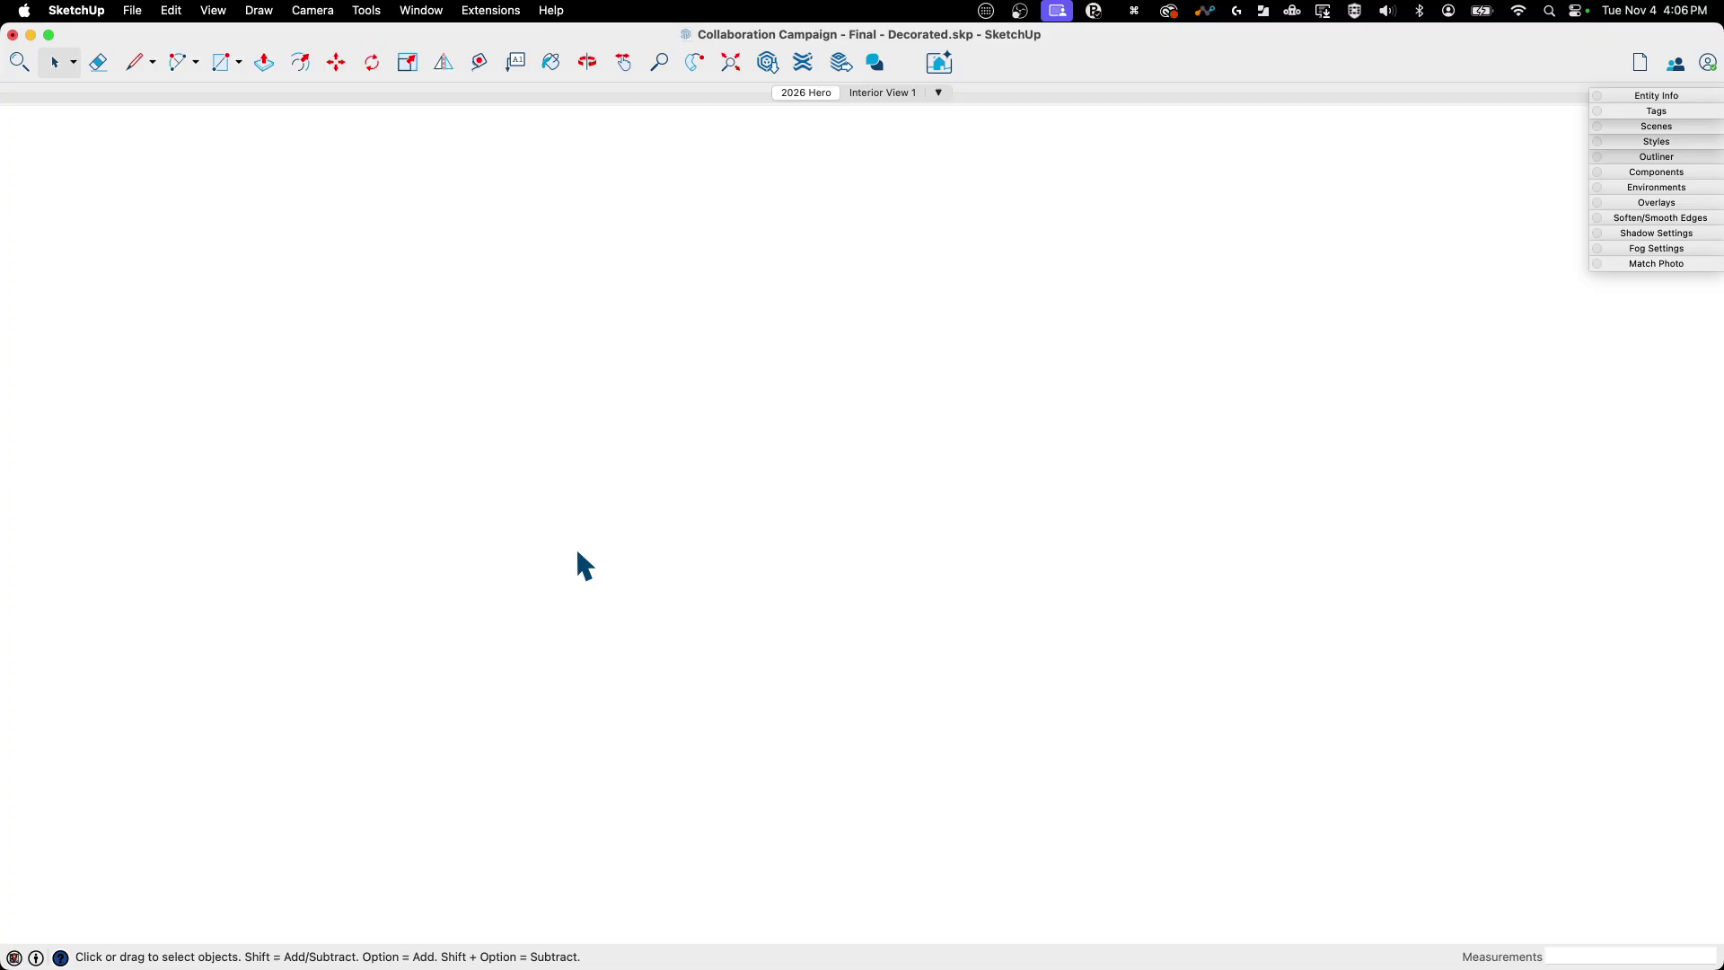
{"action": "scroll", "coordinate": [578, 553], "scroll_direction": "up", "scroll_amount": 2}
{"action": "scroll", "coordinate": [577, 551], "scroll_direction": "up", "scroll_amount": 4}
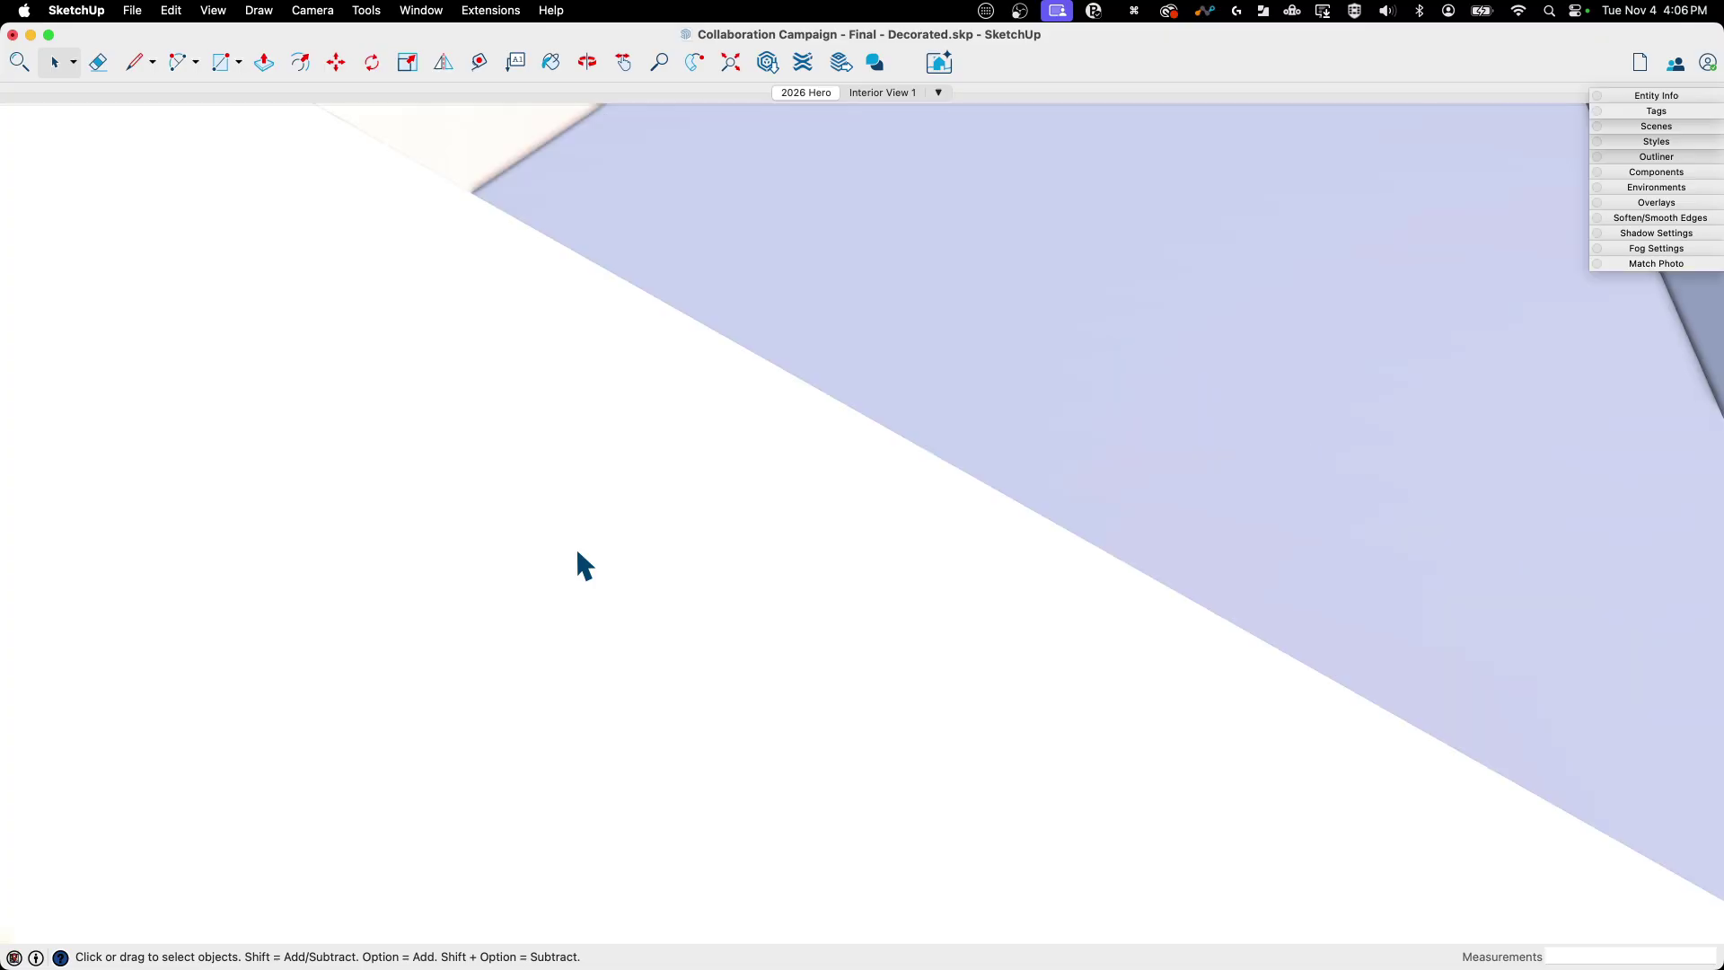
{"action": "middle_click_drag", "start_coordinate": [567, 500], "coordinate": [437, 218]}
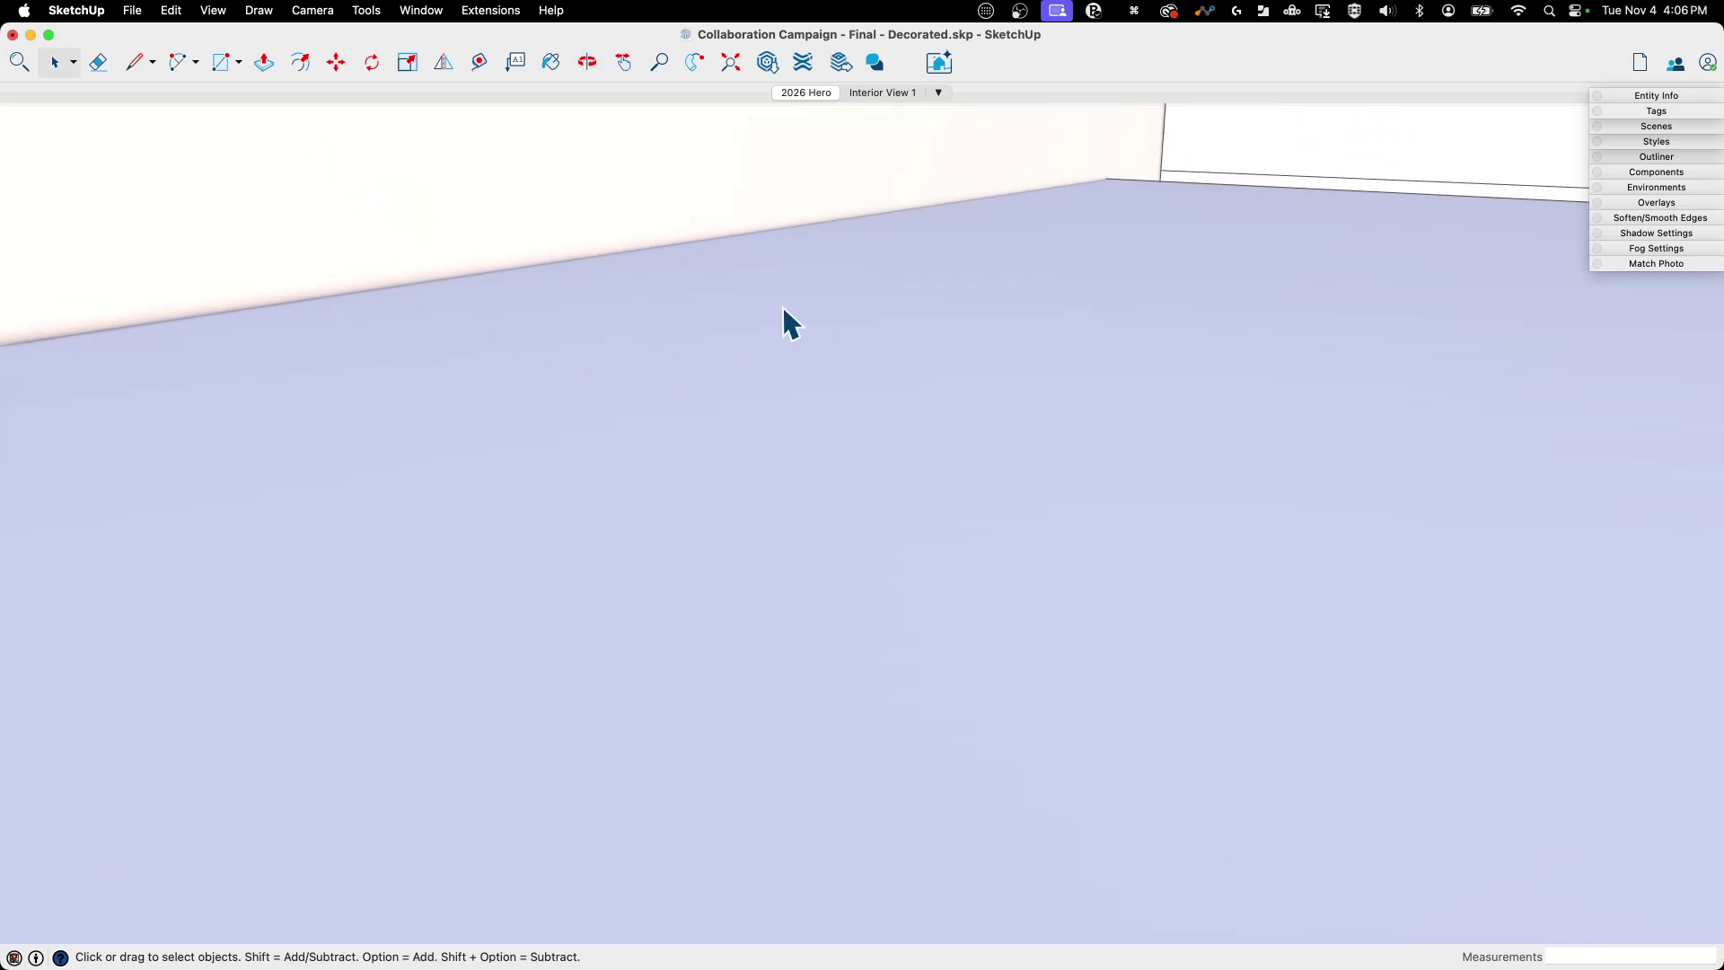
{"action": "middle_click_drag", "start_coordinate": [1042, 294], "coordinate": [987, 474]}
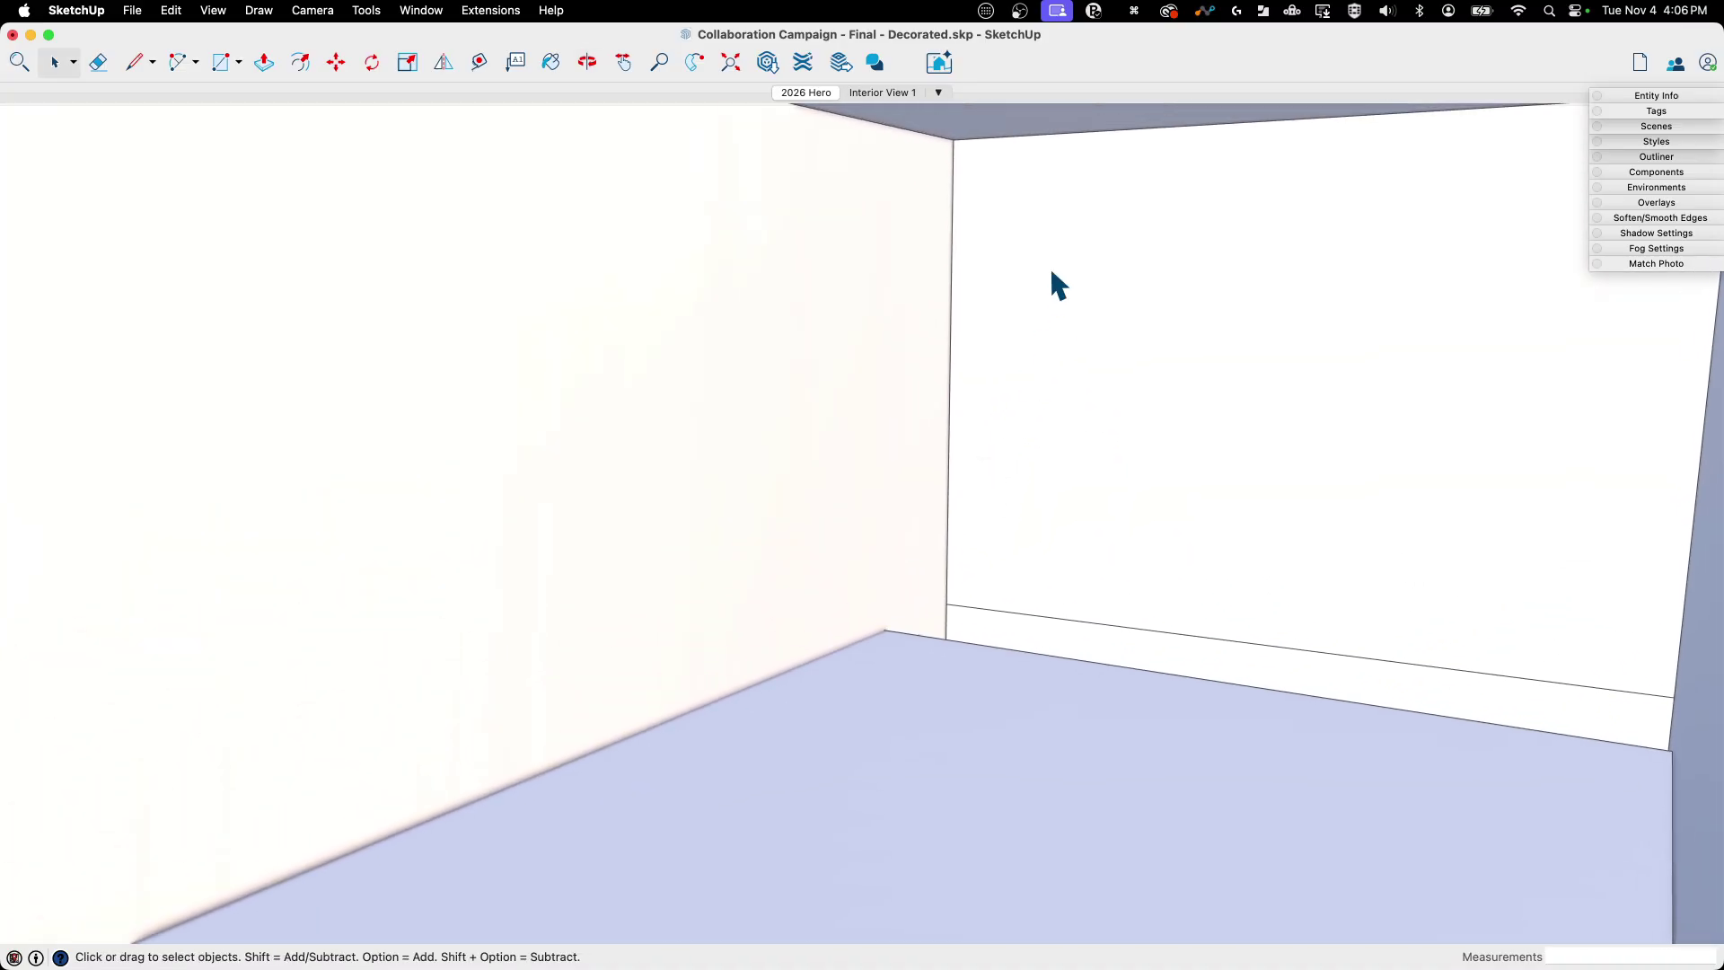
{"action": "middle_click_drag", "start_coordinate": [1049, 266], "coordinate": [1093, 390]}
{"action": "scroll", "coordinate": [1092, 389], "scroll_direction": "down", "scroll_amount": 3}
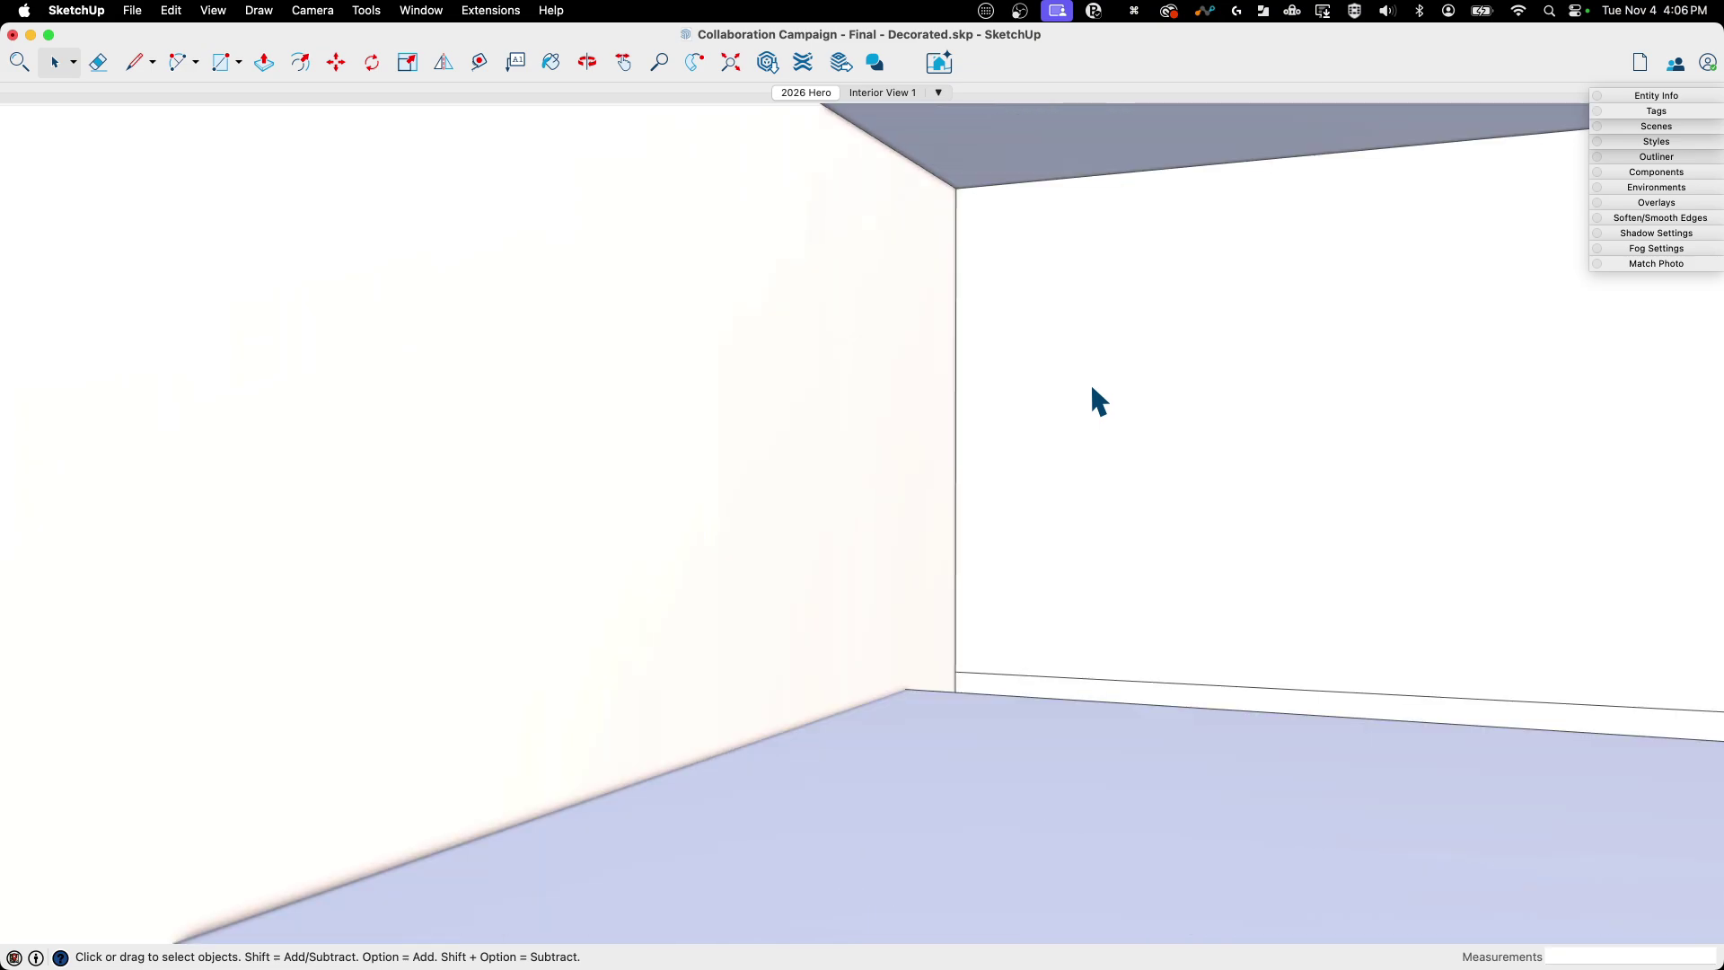
- Zoom in and out through the block's walls and orbit outside to look down on its street corner
{"action": "scroll", "coordinate": [1082, 398], "scroll_direction": "up", "scroll_amount": 8}
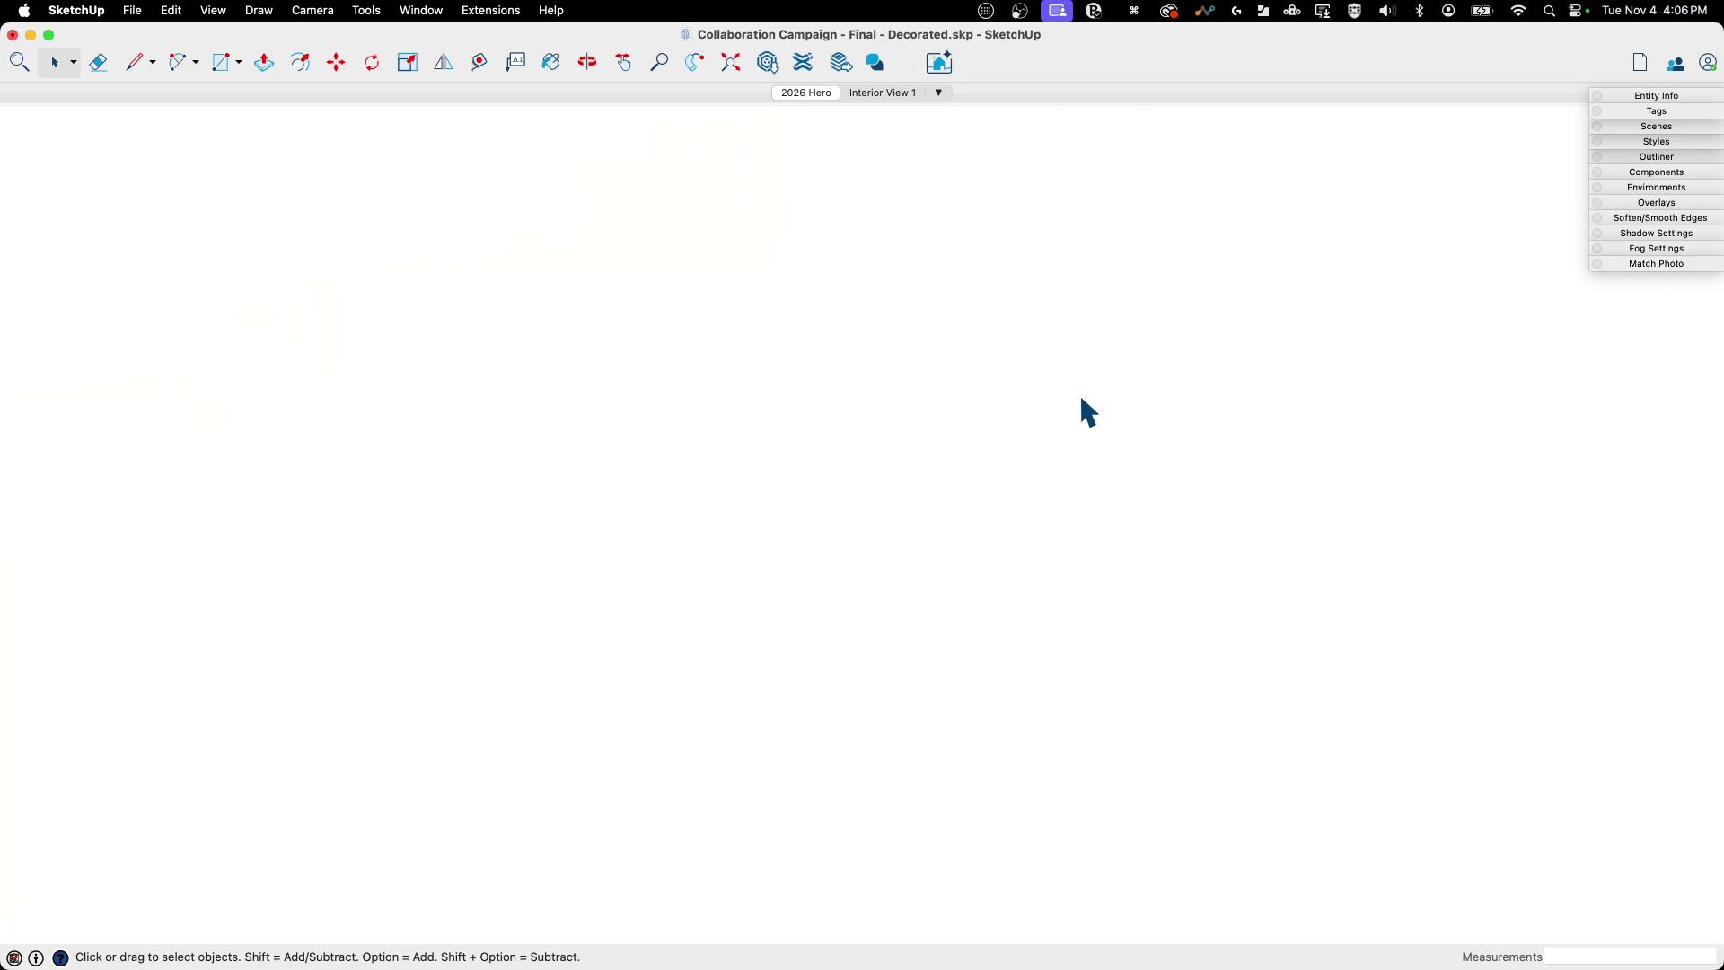
{"action": "scroll", "coordinate": [1074, 402], "scroll_direction": "down", "scroll_amount": 5}
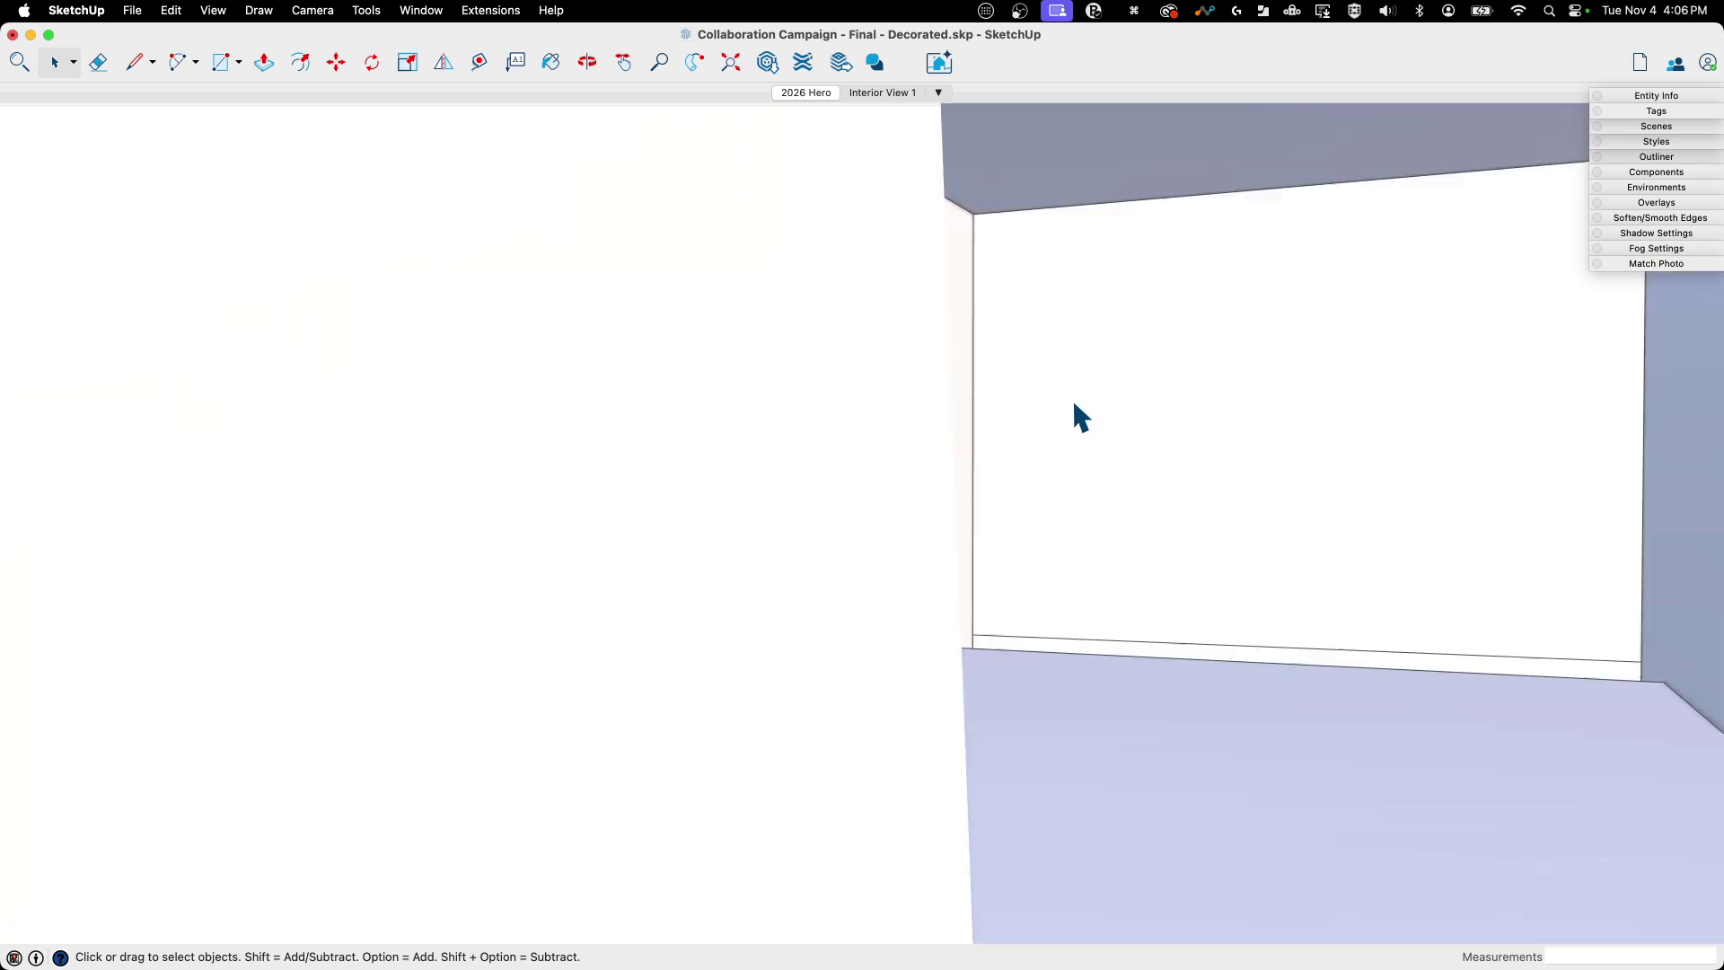
{"action": "scroll", "coordinate": [1073, 377], "scroll_direction": "up", "scroll_amount": 5}
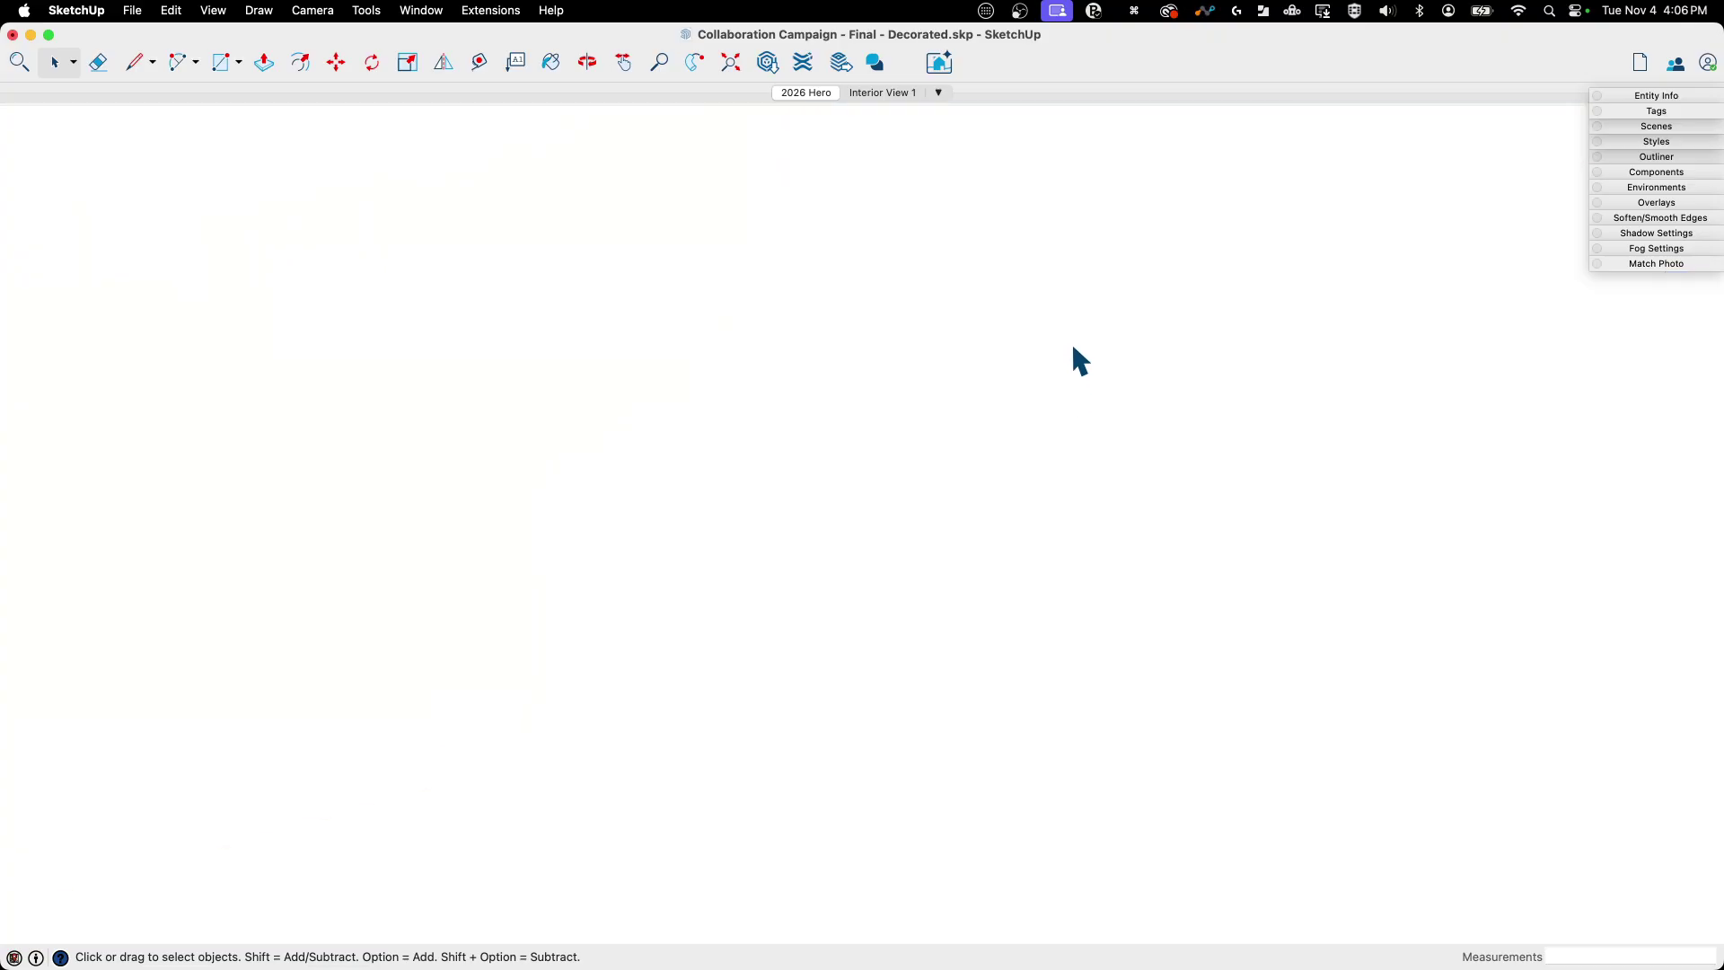
{"action": "scroll", "coordinate": [1078, 362], "scroll_direction": "down", "scroll_amount": 6}
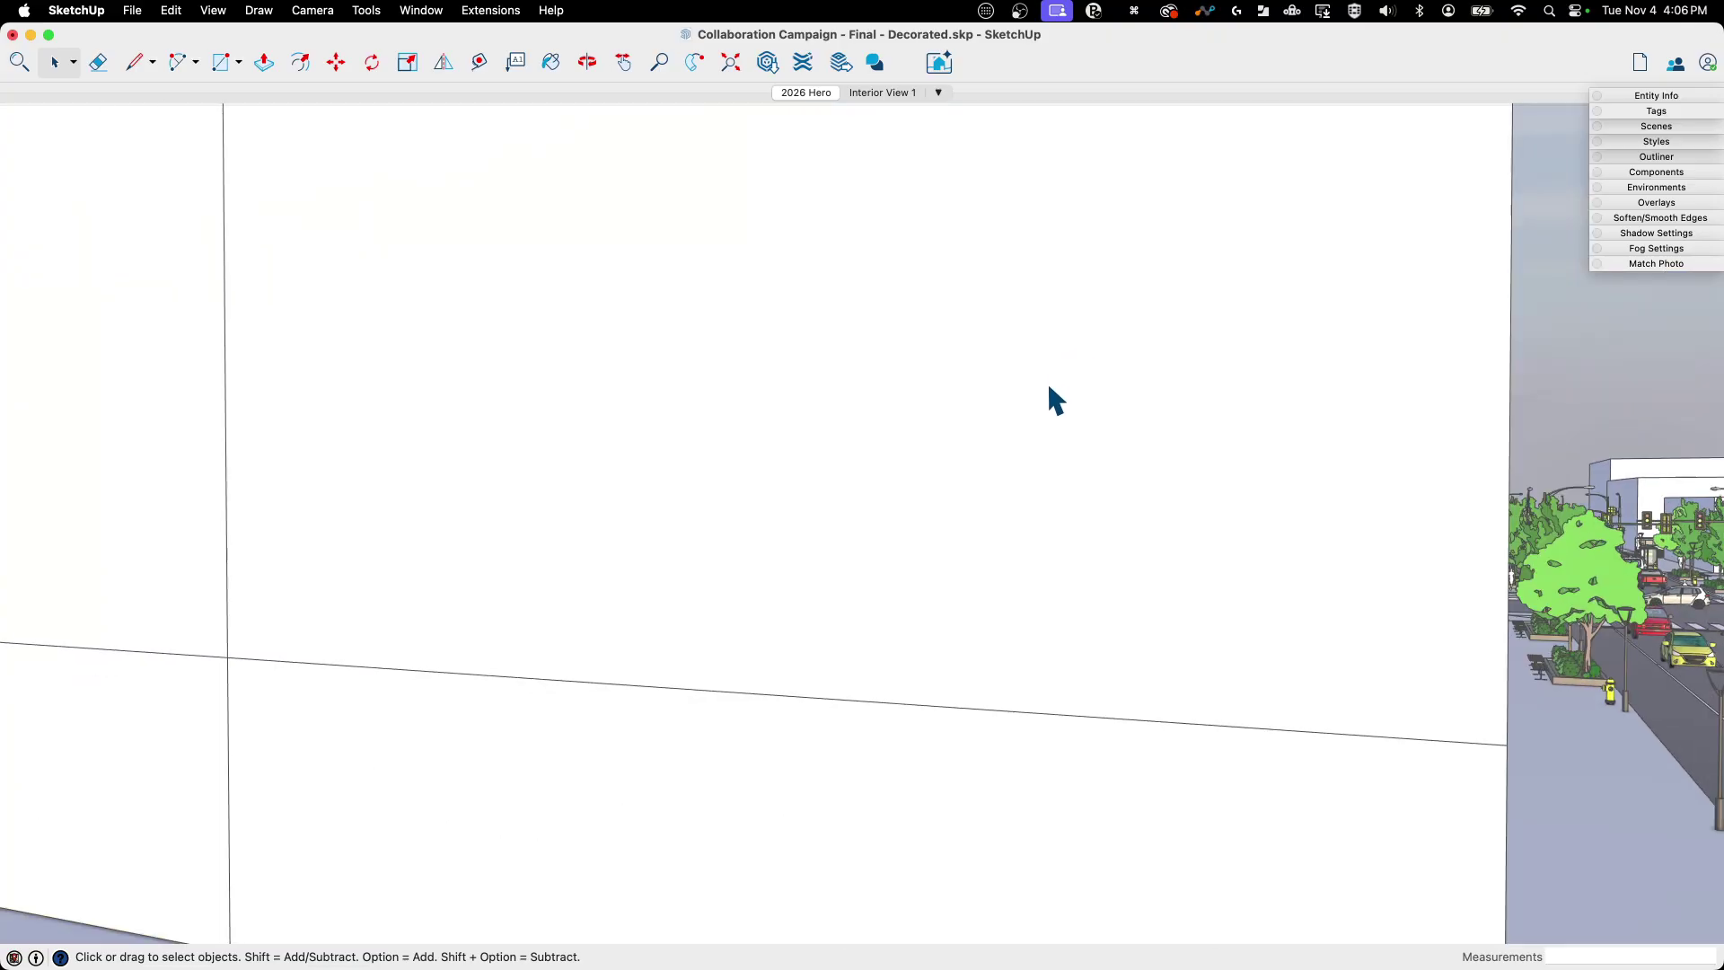
{"action": "middle_click_drag", "start_coordinate": [1103, 334], "coordinate": [881, 685]}
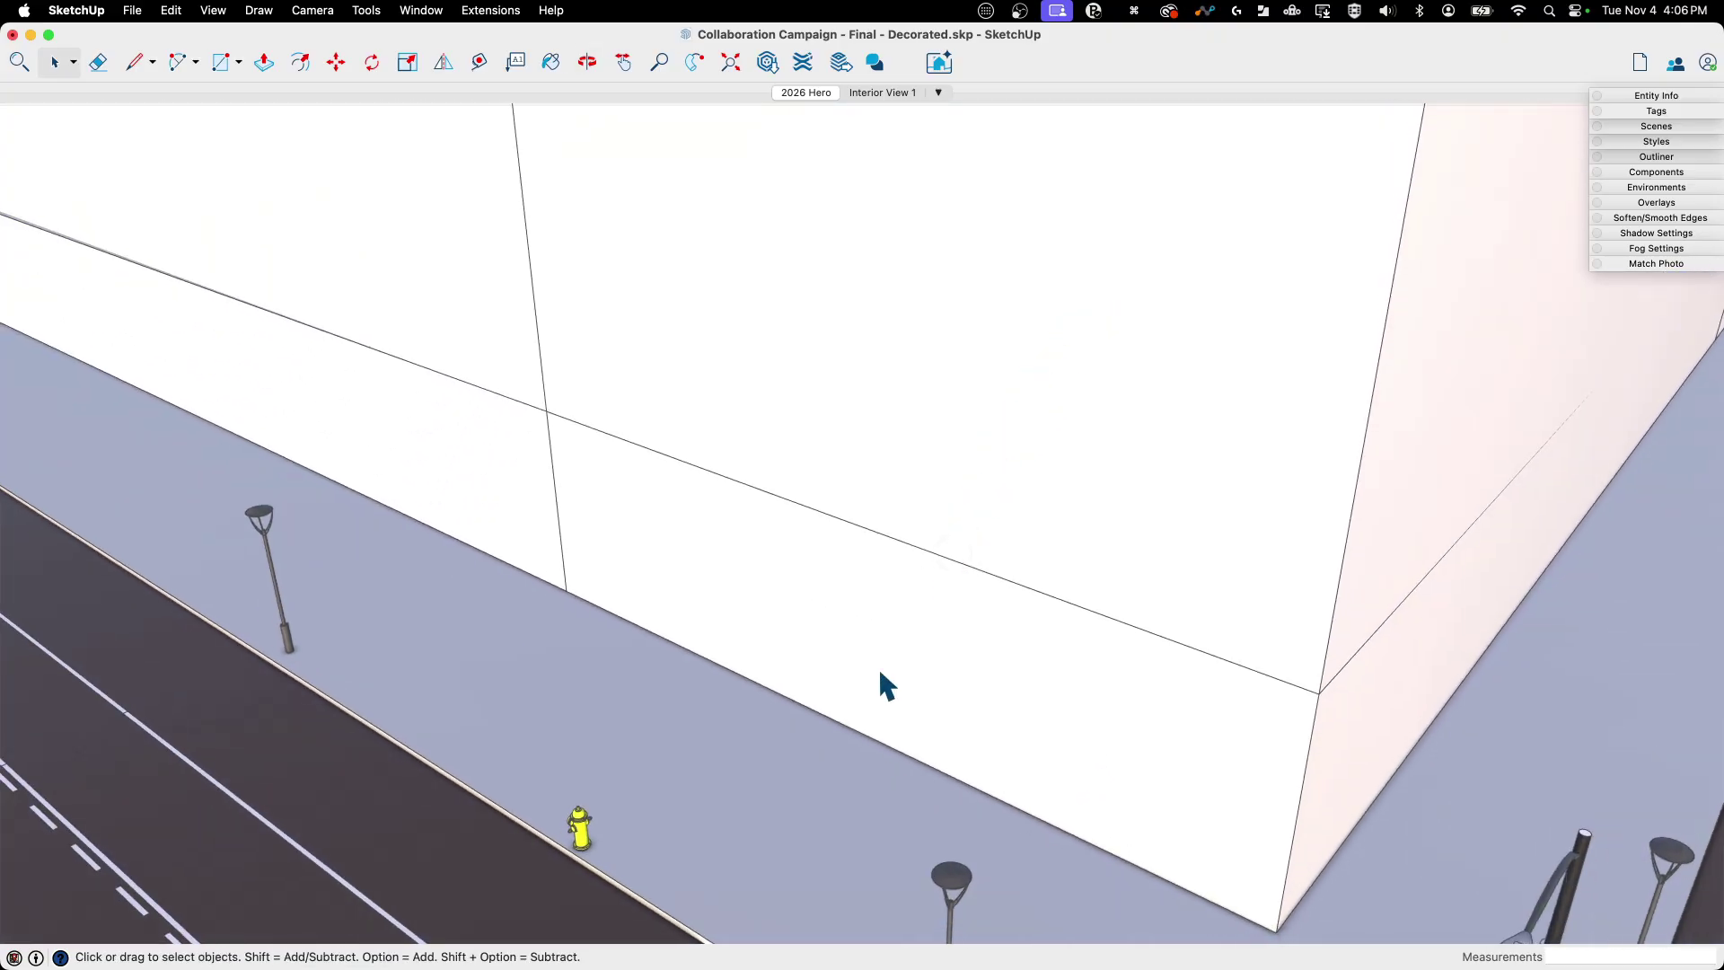
{"action": "scroll", "coordinate": [871, 736], "scroll_direction": "down", "scroll_amount": 3}
- Zoom back inside the white block and orbit to examine the corner where its floor meets the walls
{"action": "scroll", "coordinate": [1075, 298], "scroll_direction": "up", "scroll_amount": 6}
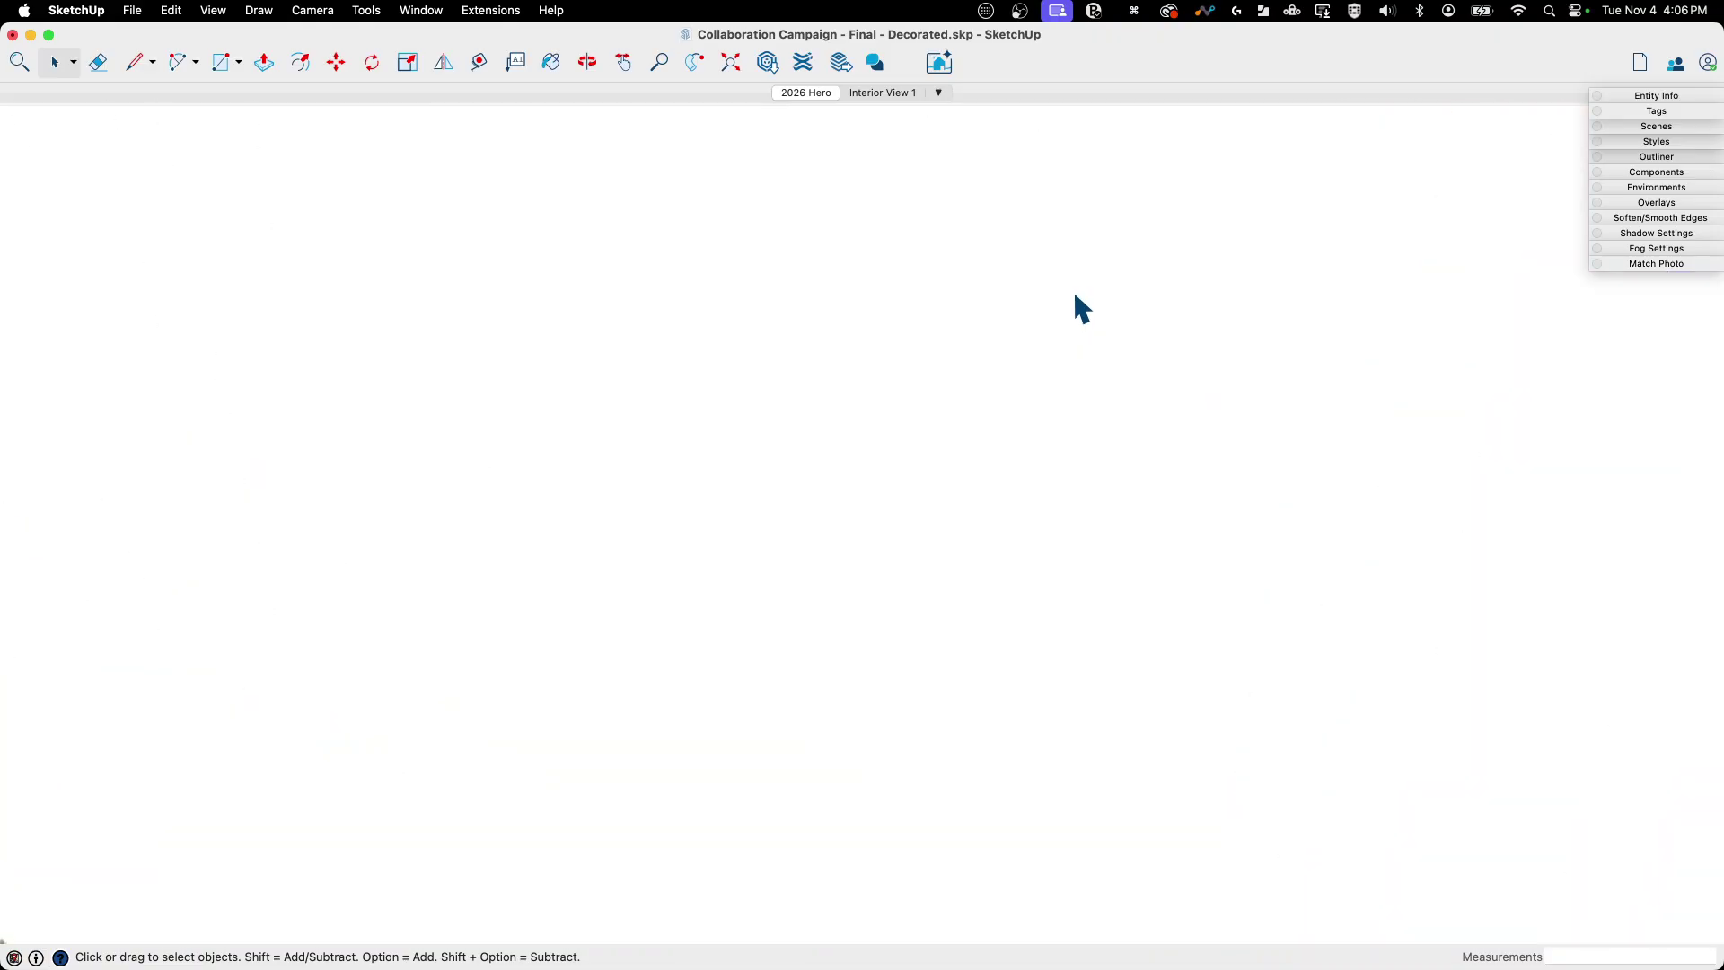
{"action": "scroll", "coordinate": [1075, 297], "scroll_direction": "down", "scroll_amount": 3}
{"action": "middle_click_drag", "start_coordinate": [1080, 387], "coordinate": [1288, 272]}
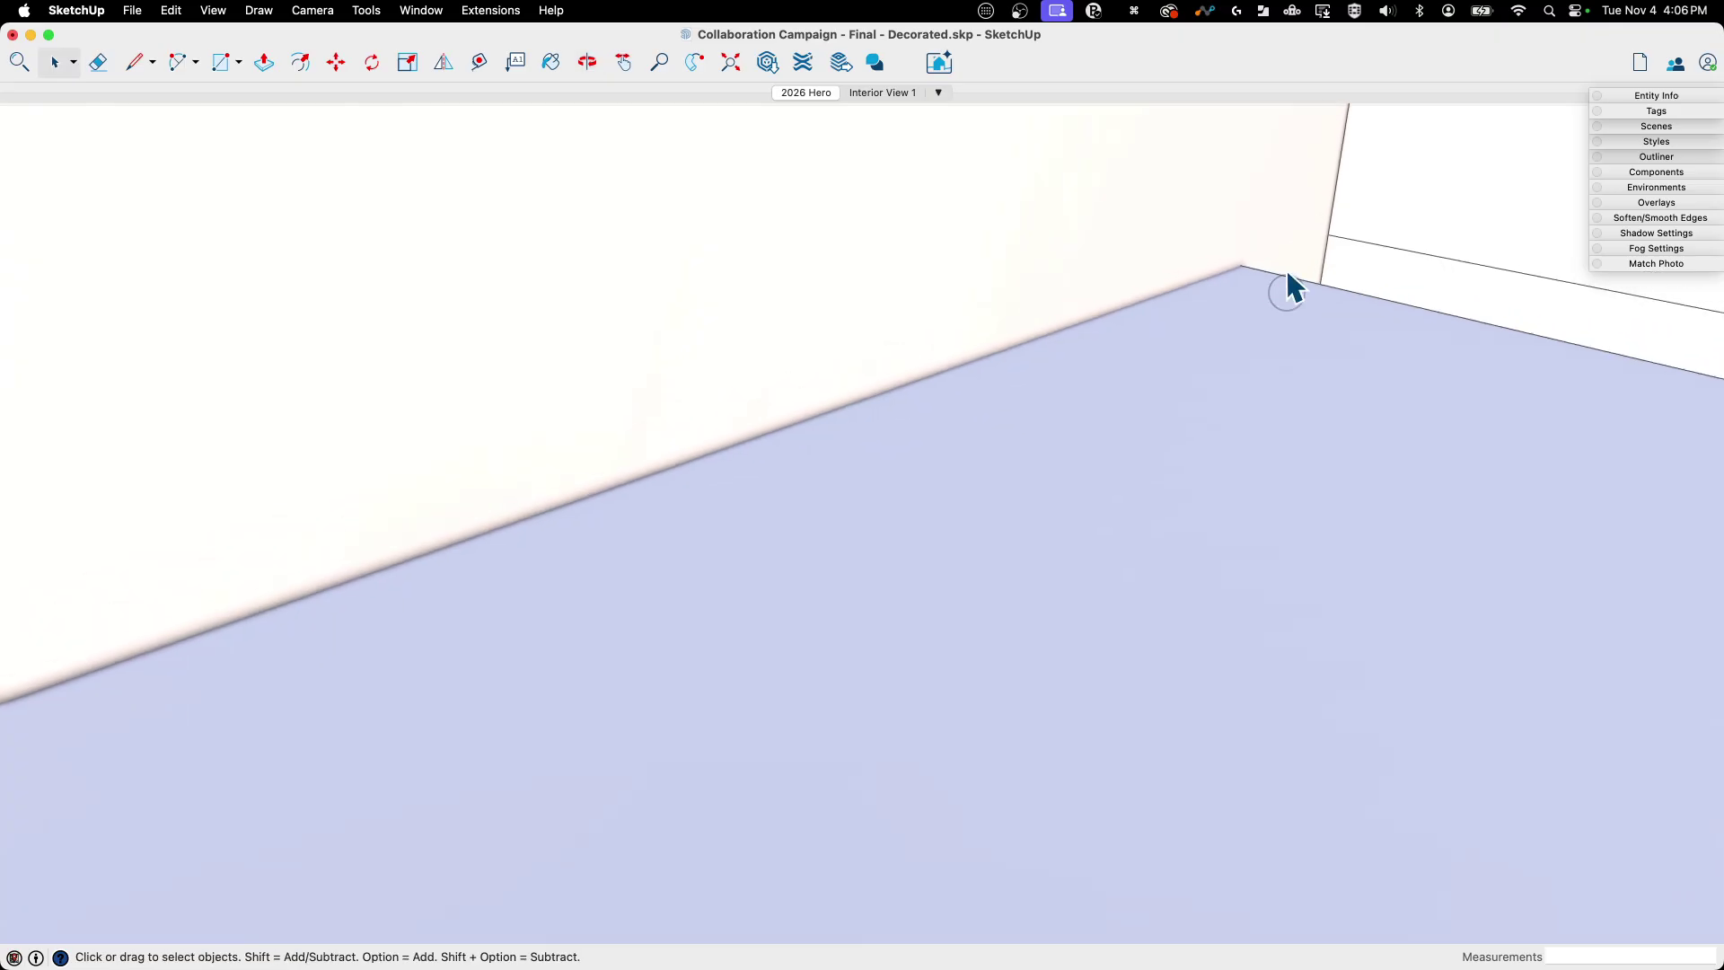
{"action": "scroll", "coordinate": [1281, 162], "scroll_direction": "up", "scroll_amount": 2}
{"action": "middle_click_drag", "start_coordinate": [1366, 335], "coordinate": [1324, 278]}
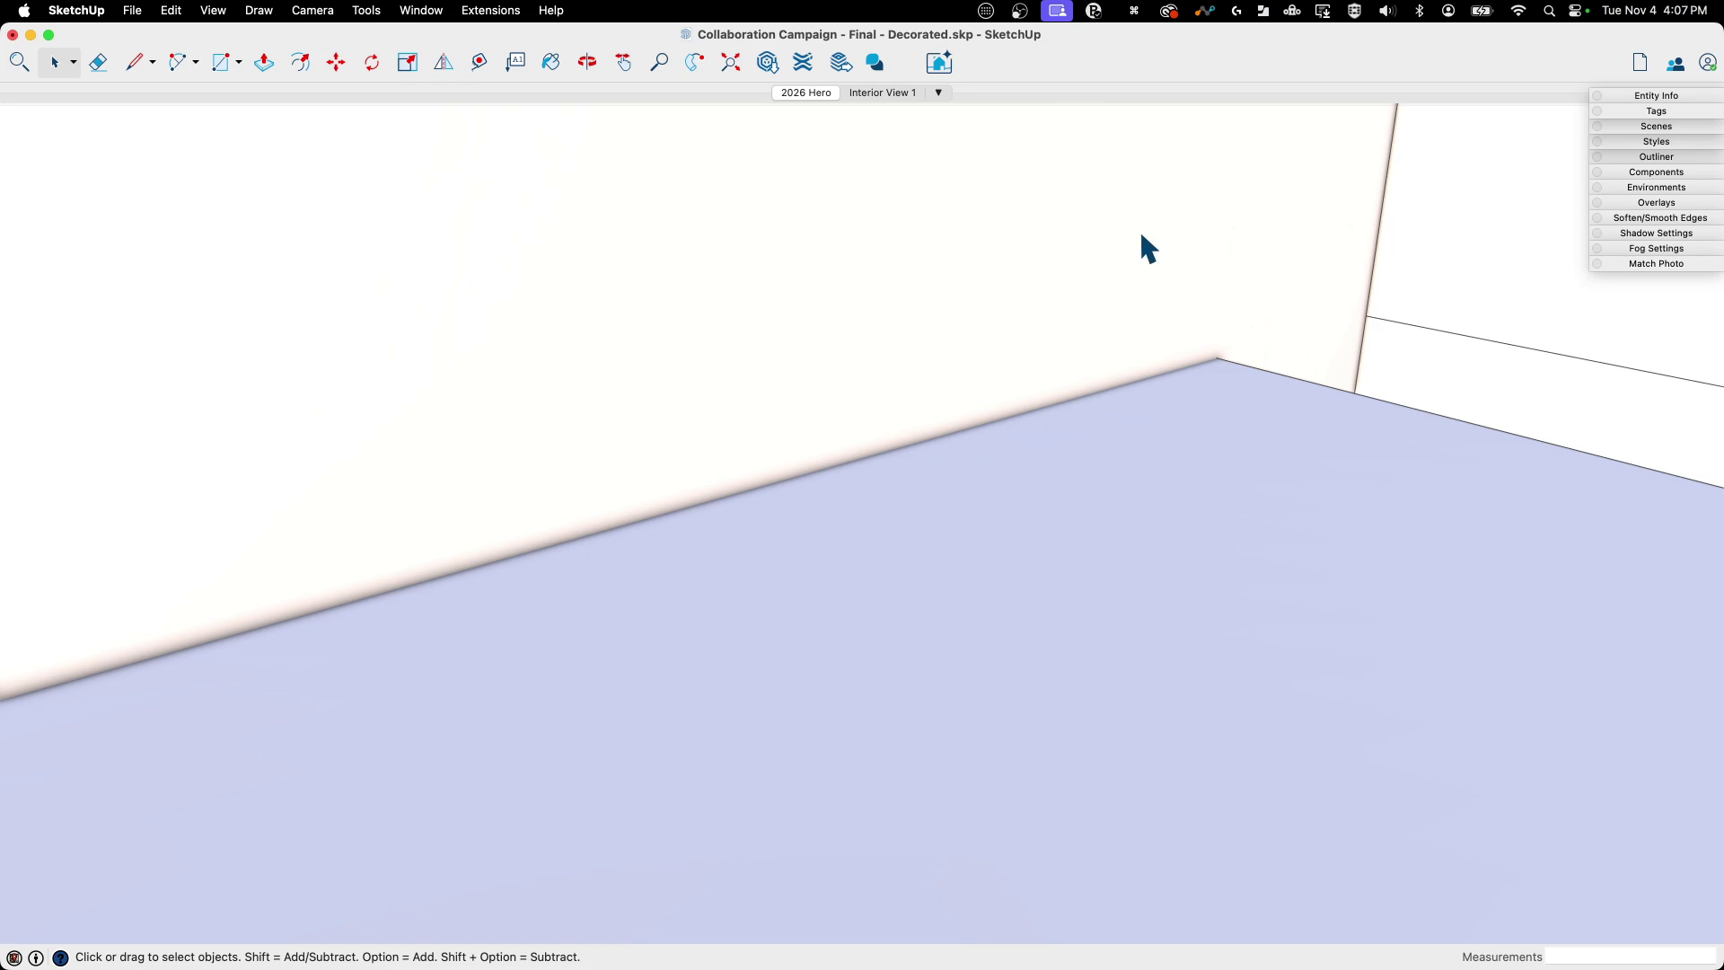
- Zoom out of the block to the surrounding streets, and orbit and zoom in on the detailed building's corner terrace
{"action": "scroll", "coordinate": [957, 481], "scroll_direction": "down", "scroll_amount": 3}
{"action": "scroll", "coordinate": [956, 492], "scroll_direction": "down", "scroll_amount": 3}
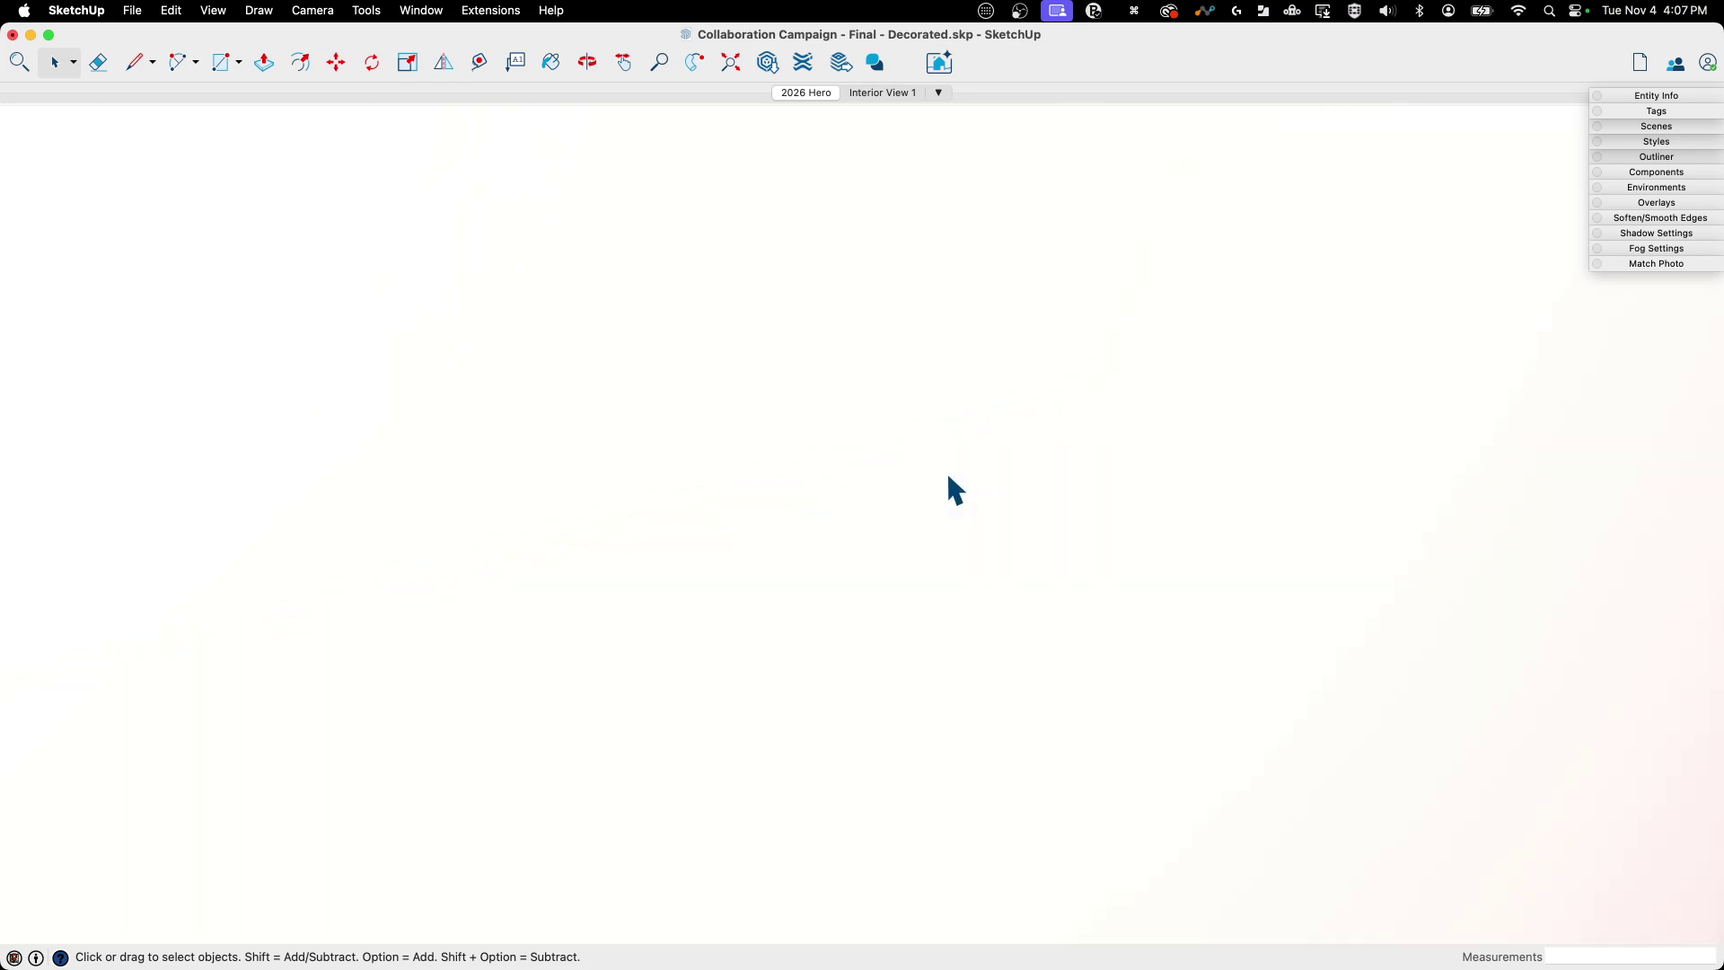
{"action": "scroll", "coordinate": [952, 489], "scroll_direction": "down", "scroll_amount": 10}
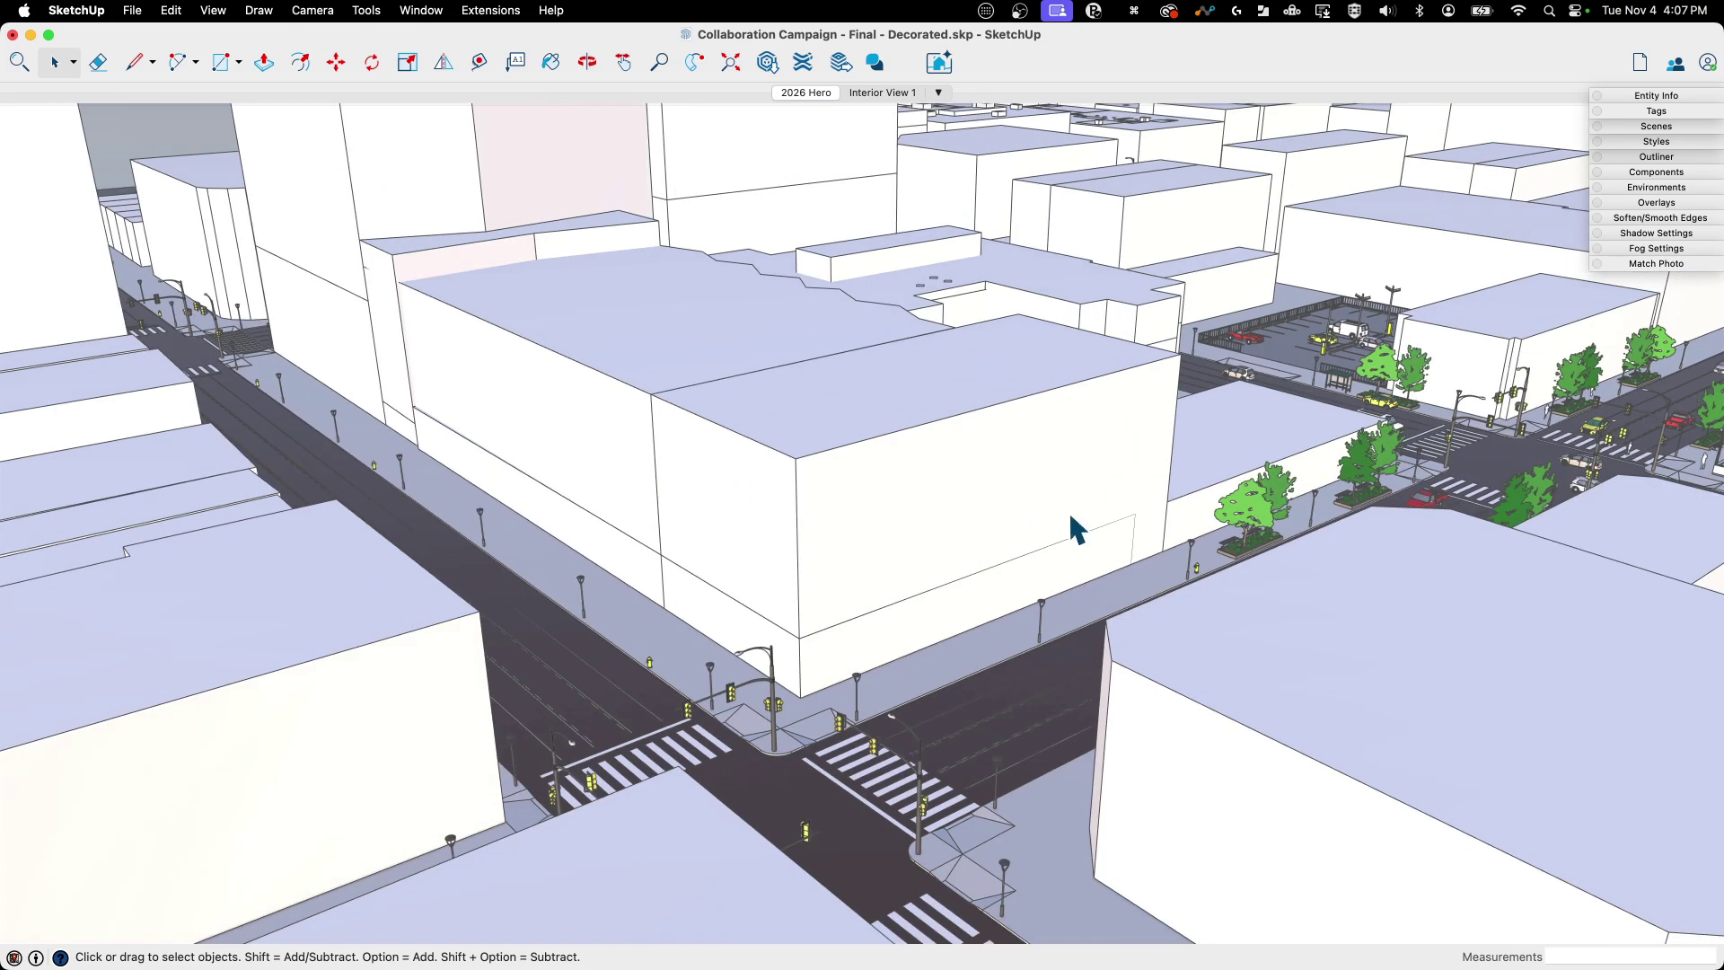
{"action": "middle_click_drag", "start_coordinate": [1070, 518], "coordinate": [1255, 534]}
{"action": "scroll", "coordinate": [653, 166], "scroll_direction": "up", "scroll_amount": 10}
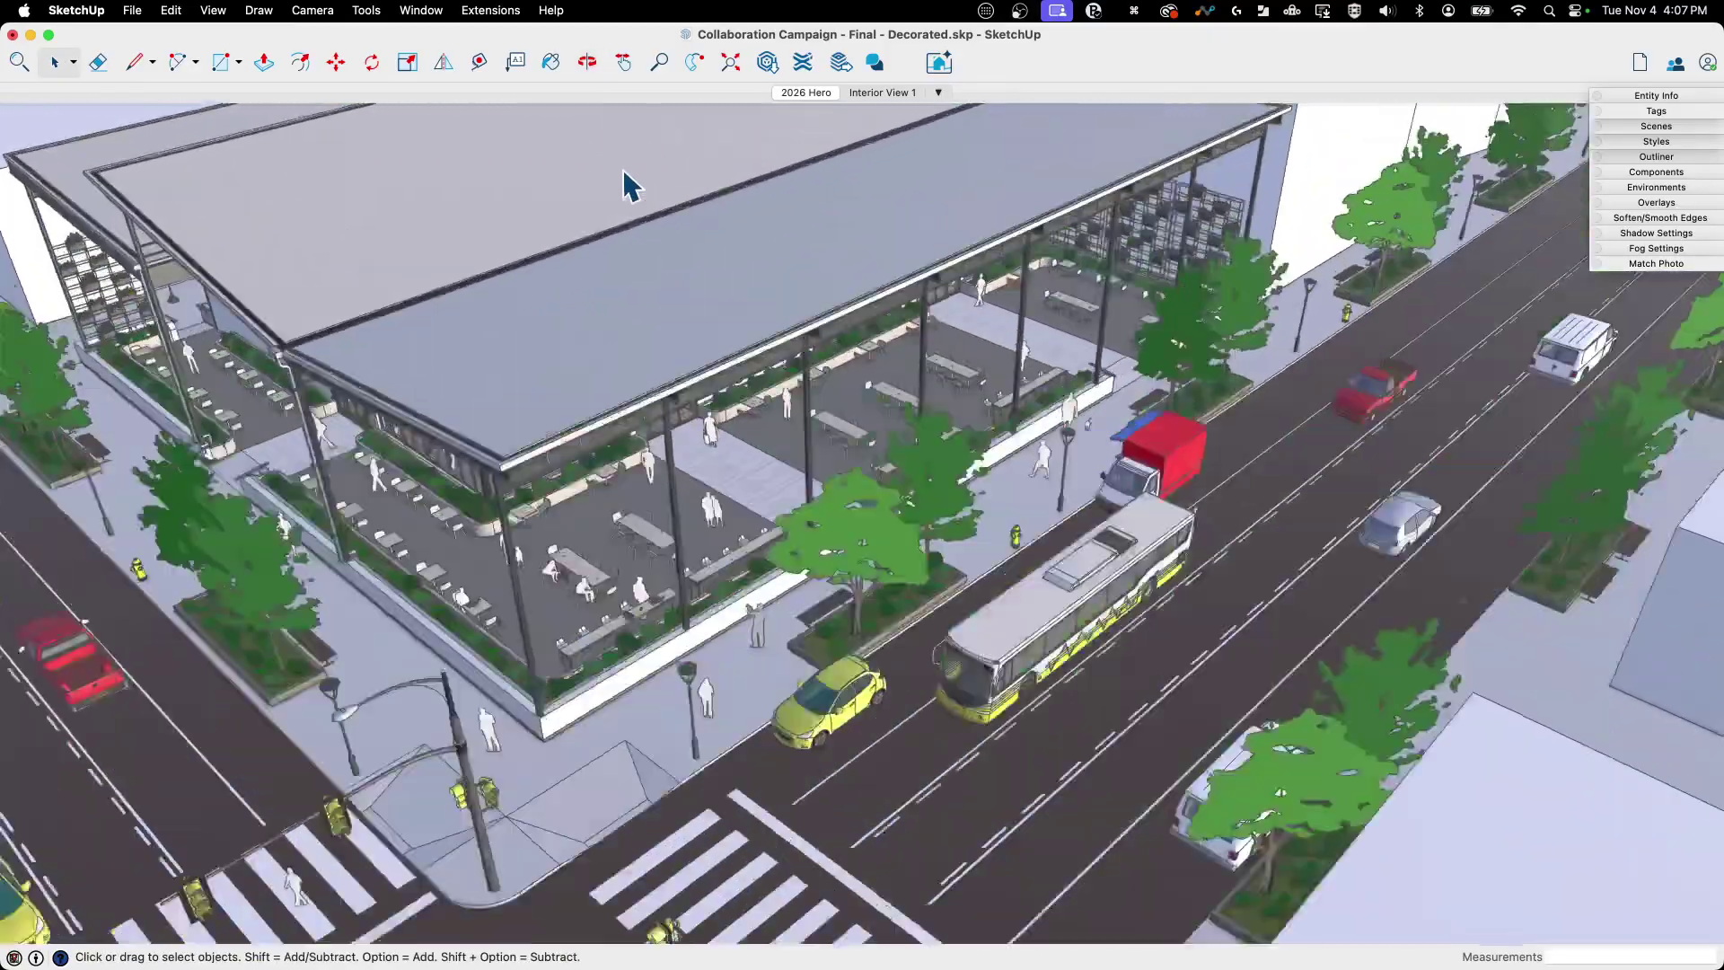
{"action": "middle_click_drag", "start_coordinate": [628, 181], "coordinate": [597, 288]}
{"action": "scroll", "coordinate": [593, 292], "scroll_direction": "up", "scroll_amount": 2}
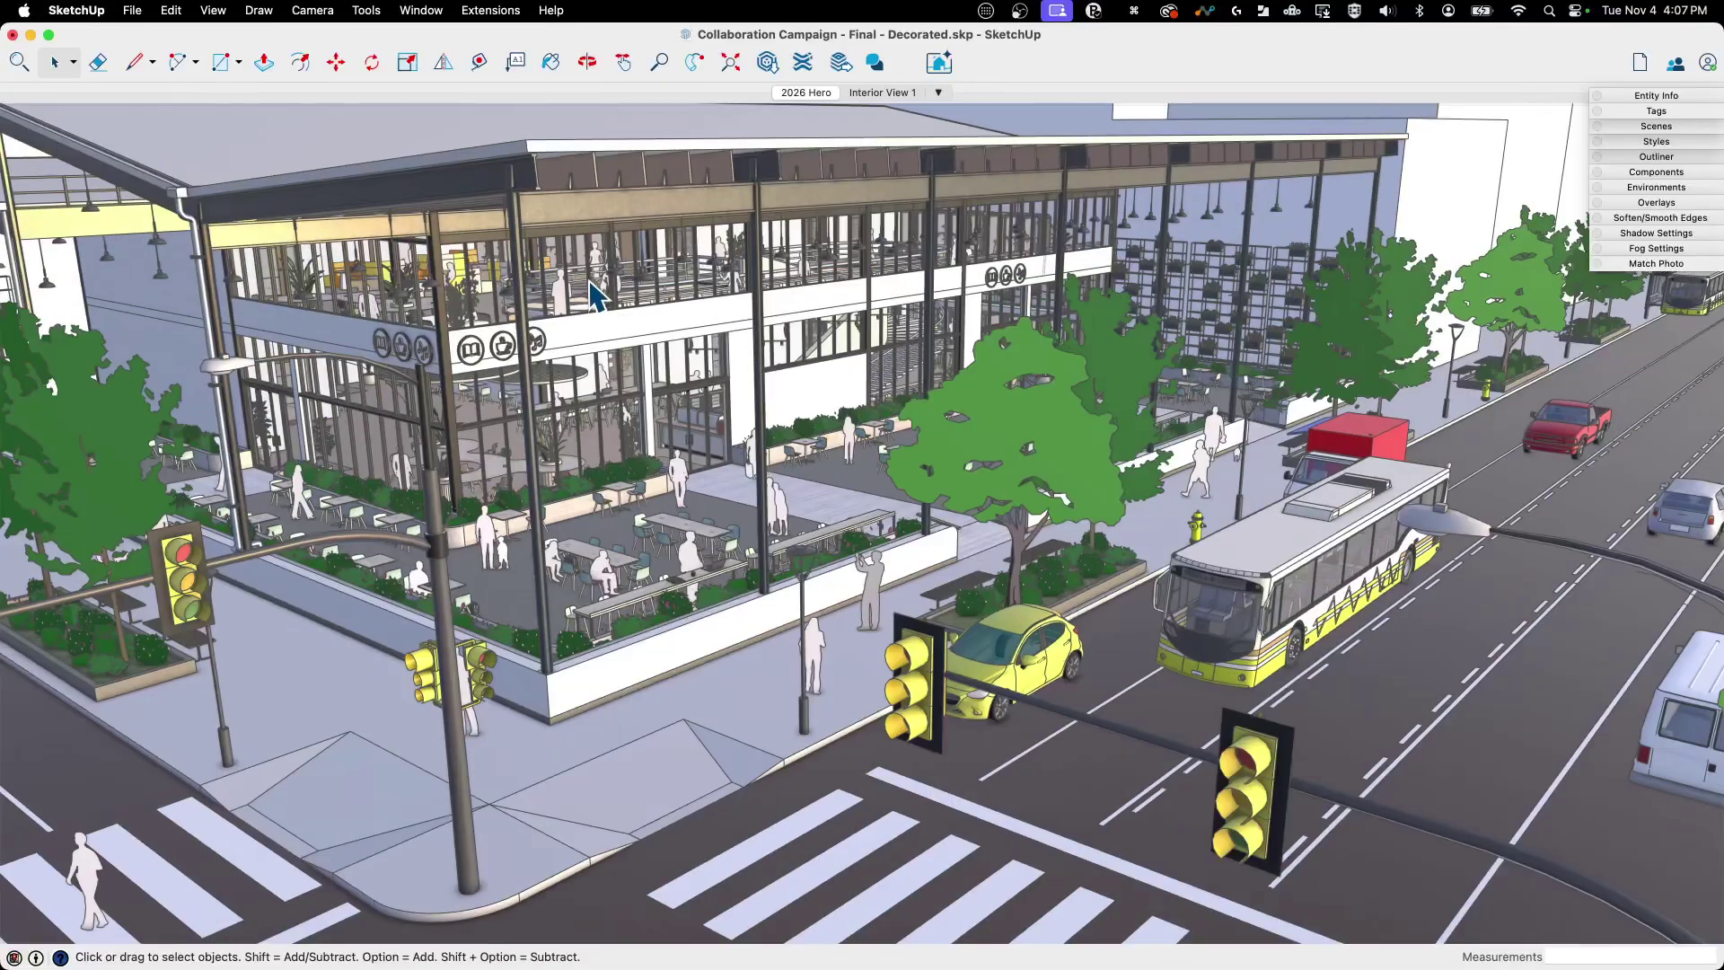
- Activate the Zoom tool and zoom in and out on the detailed building's corner at a constant field of view
{"action": "key", "text": "z"}
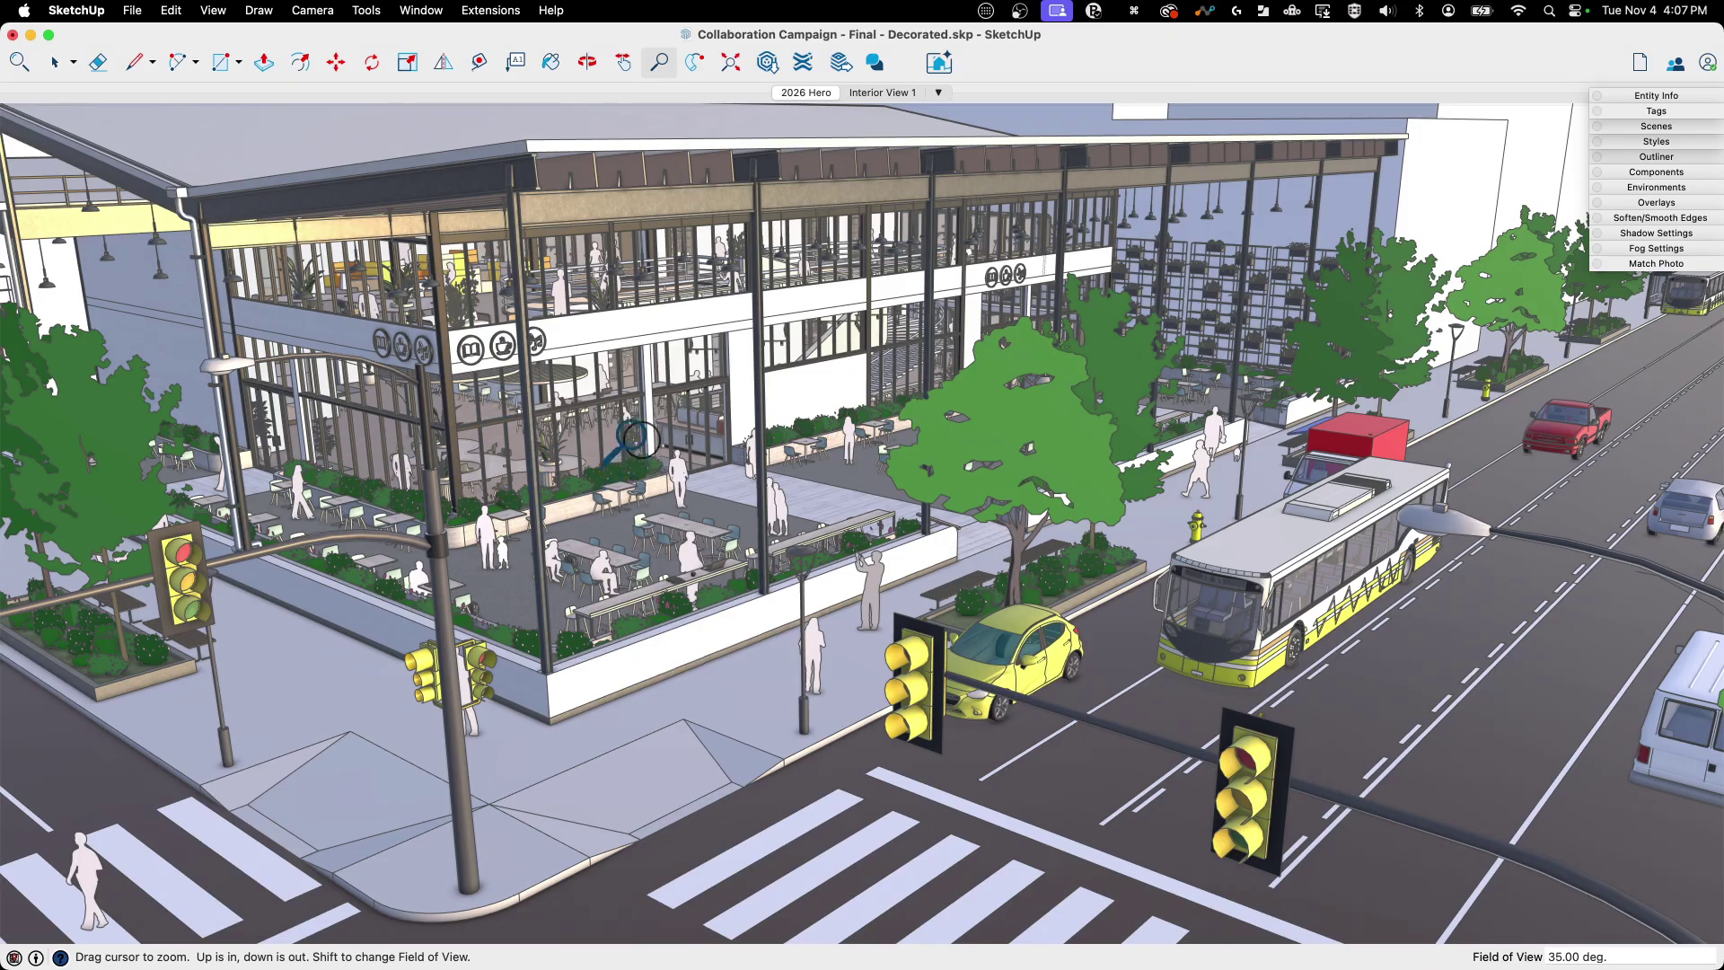
{"action": "scroll", "coordinate": [641, 439], "scroll_direction": "up", "scroll_amount": 5}
{"action": "scroll", "coordinate": [582, 440], "scroll_direction": "down", "scroll_amount": 2}
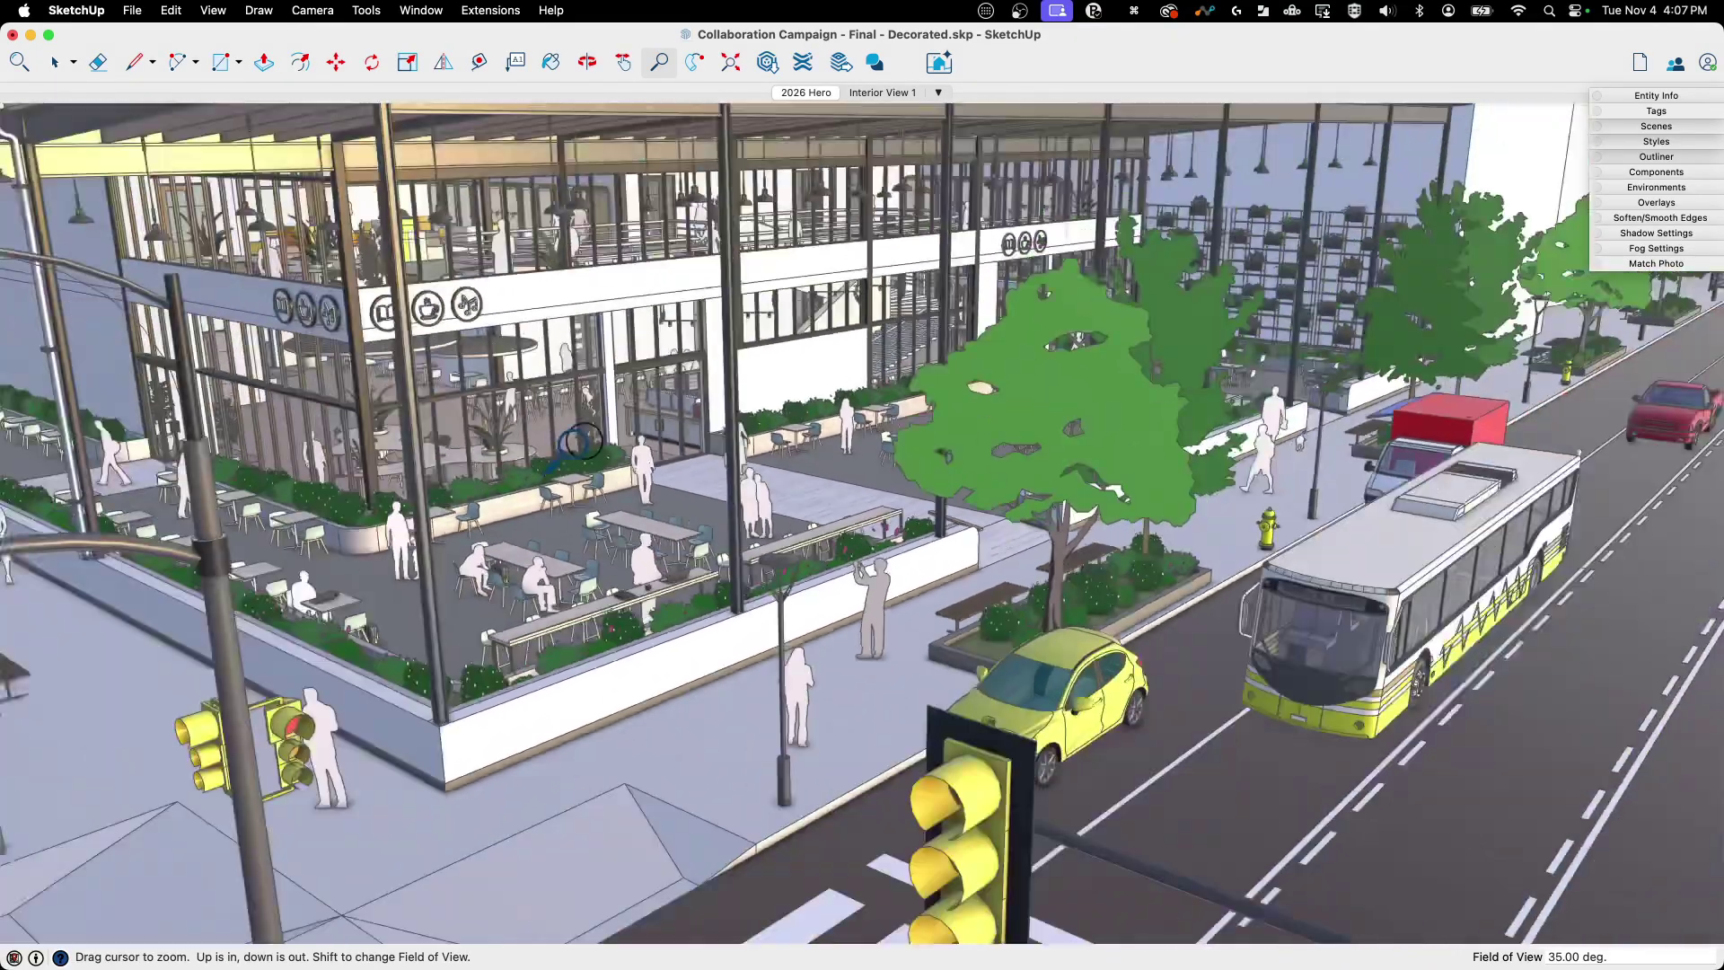
{"action": "scroll", "coordinate": [582, 441], "scroll_direction": "down", "scroll_amount": 6}
{"action": "scroll", "coordinate": [566, 471], "scroll_direction": "up", "scroll_amount": 4}
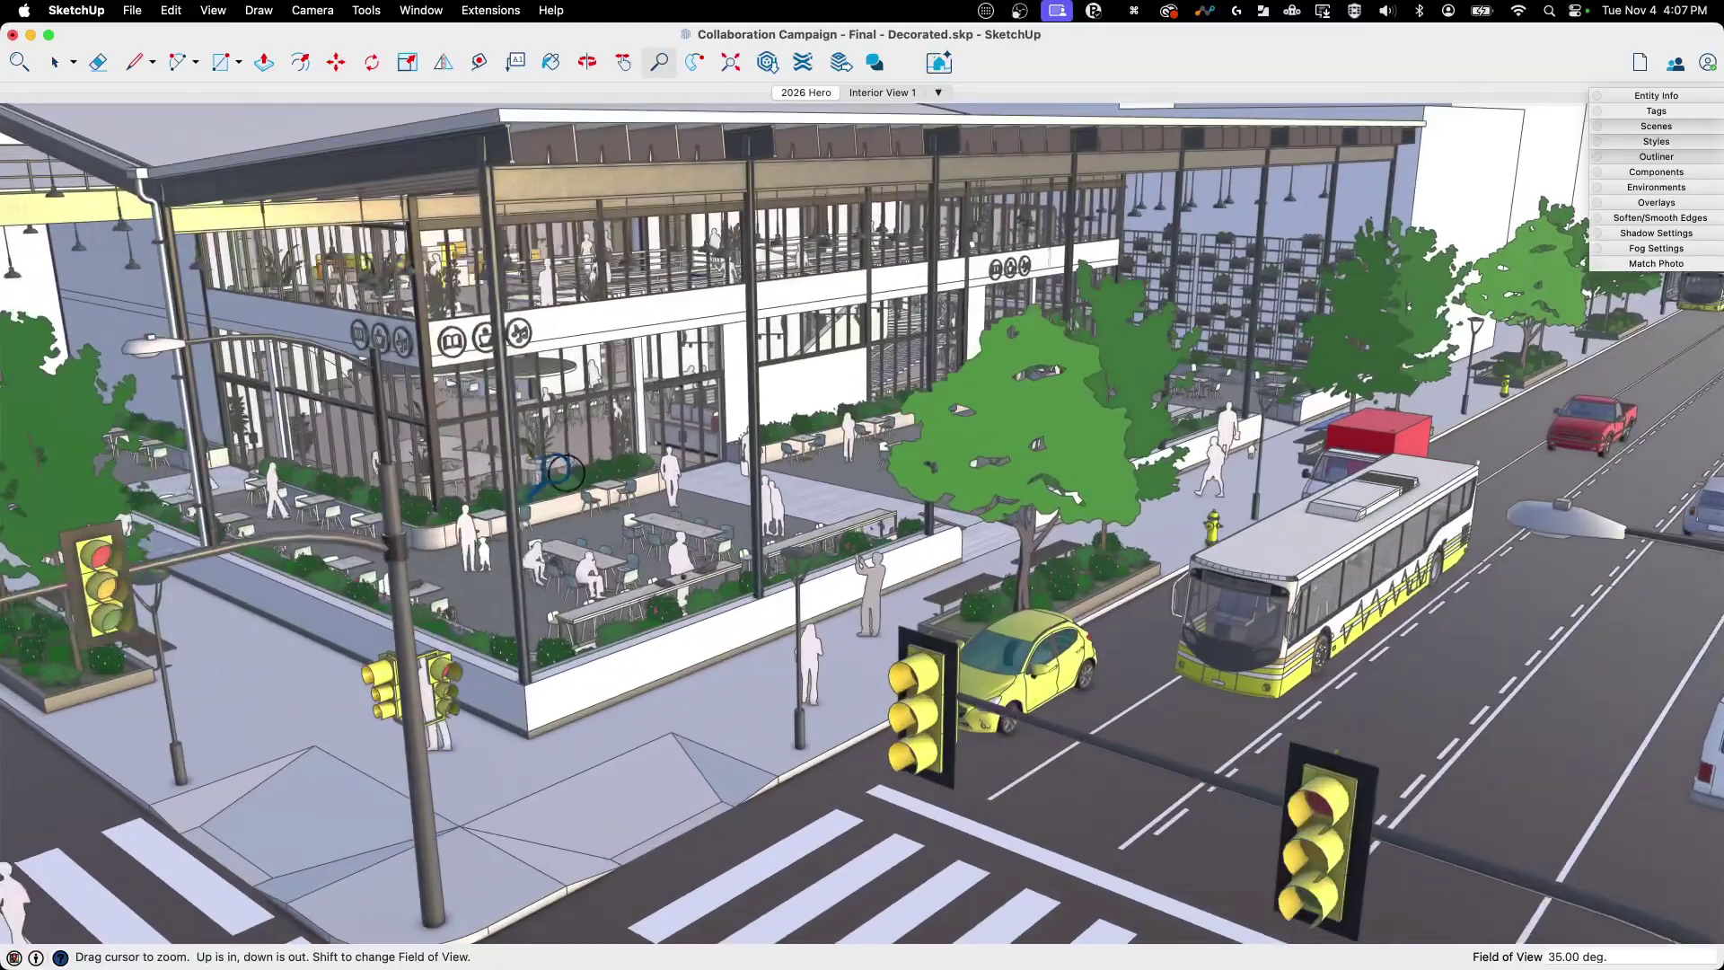
{"action": "scroll", "coordinate": [566, 472], "scroll_direction": "up", "scroll_amount": 1}
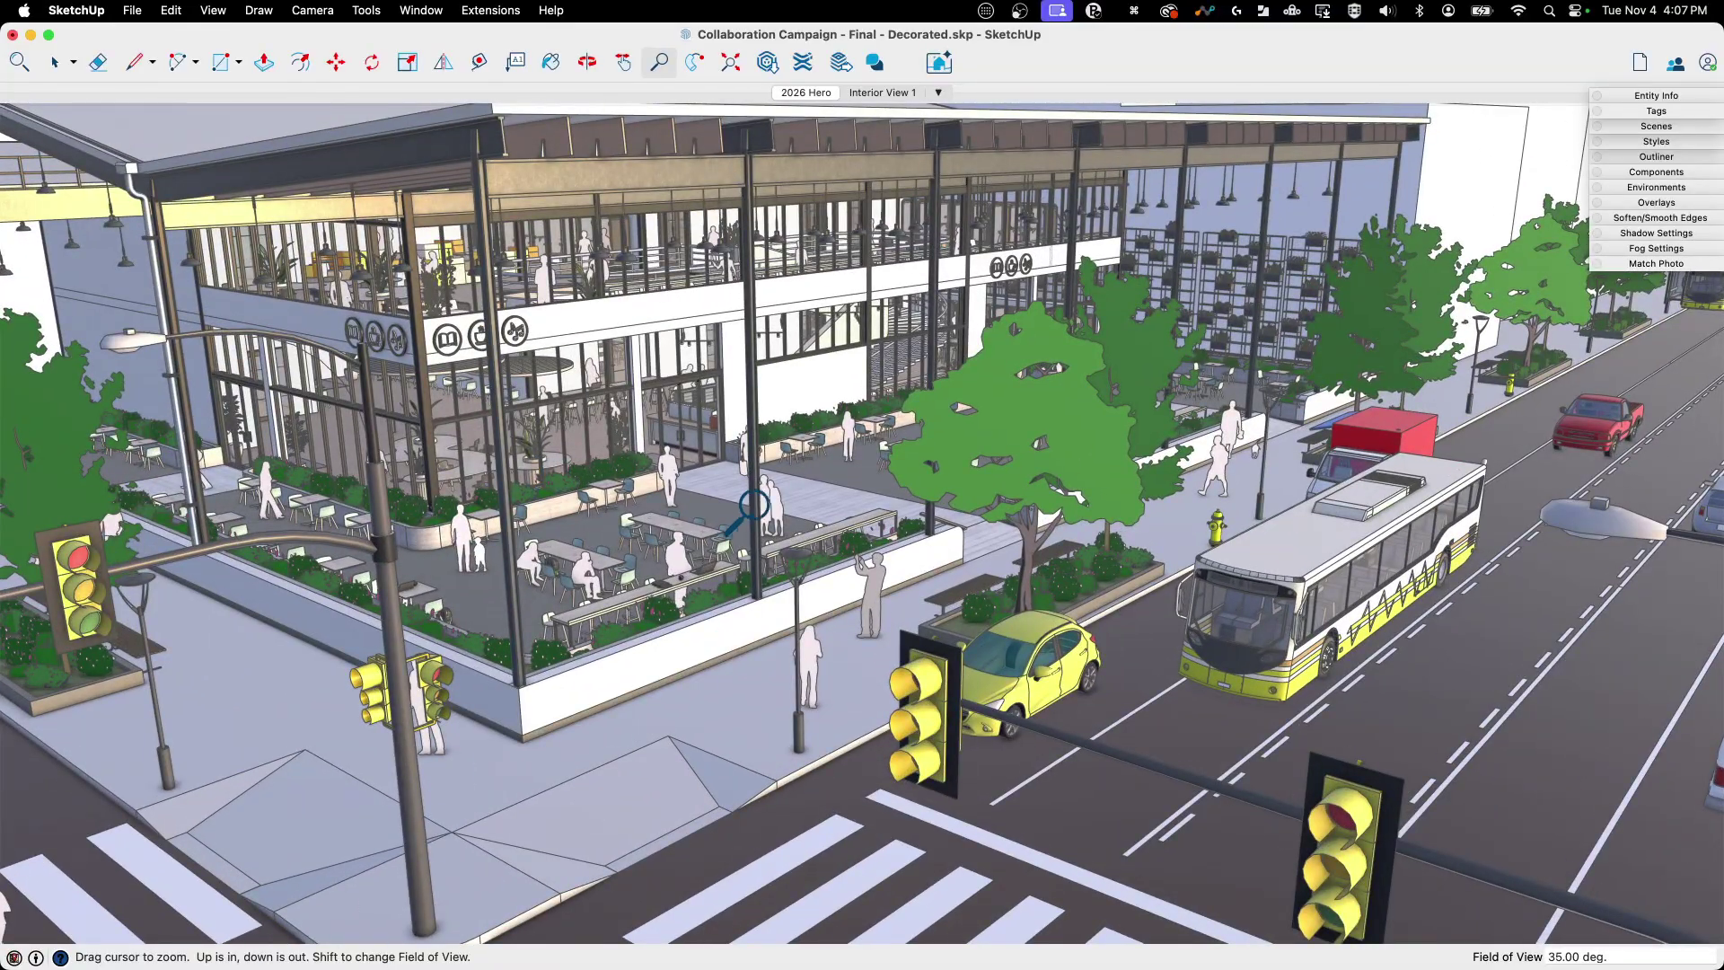
- Widen the camera's field of view to about 45 degrees and orbit around the building's corner down to street level
{"action": "left_click_drag", "start_coordinate": [700, 567], "coordinate": [675, 710], "text": "shift"}
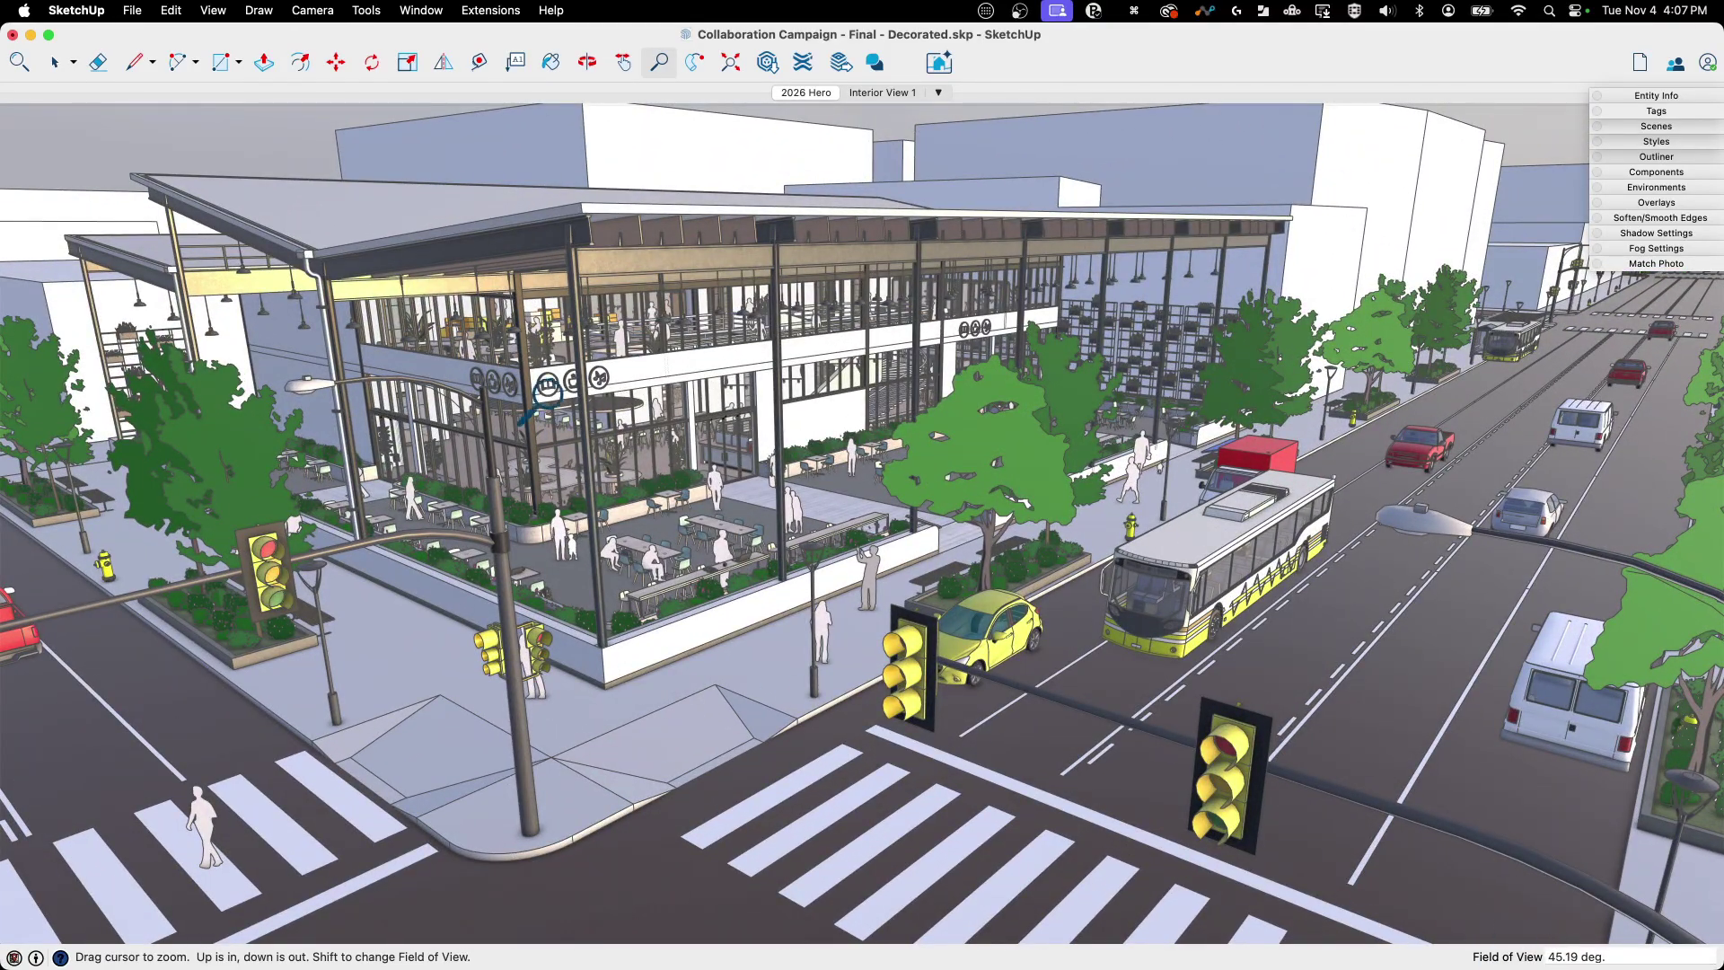
{"action": "middle_click_drag", "start_coordinate": [546, 391], "coordinate": [1293, 518]}
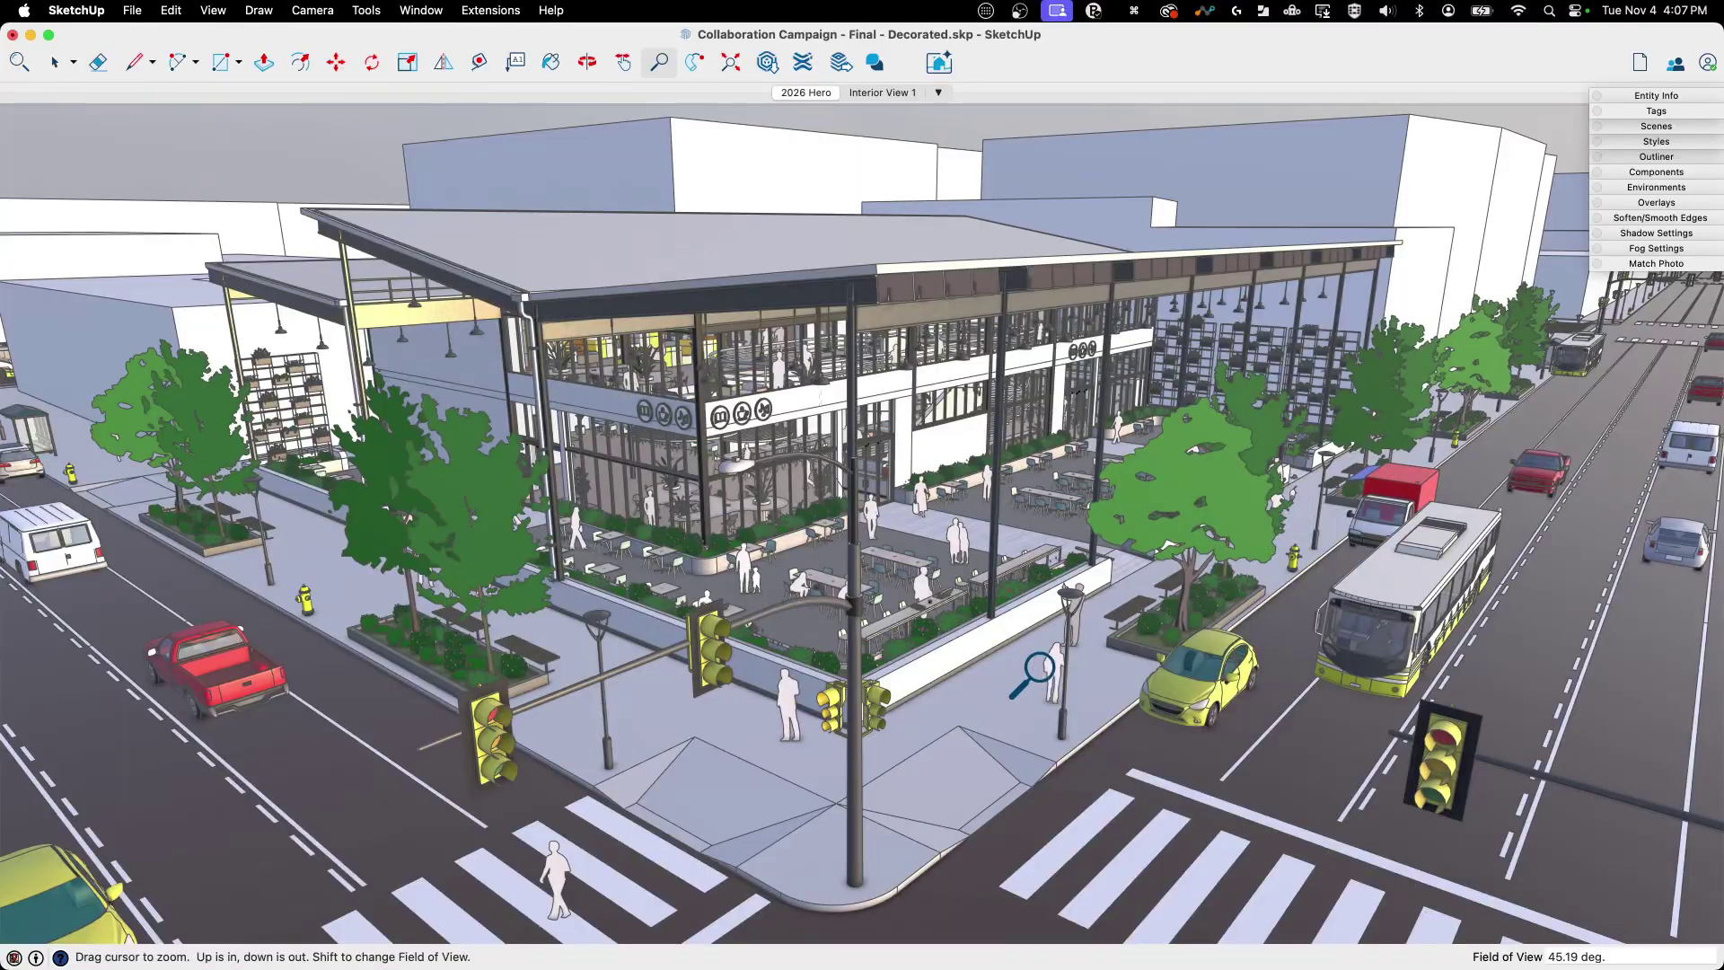
{"action": "middle_click_drag", "start_coordinate": [884, 600], "coordinate": [844, 493]}
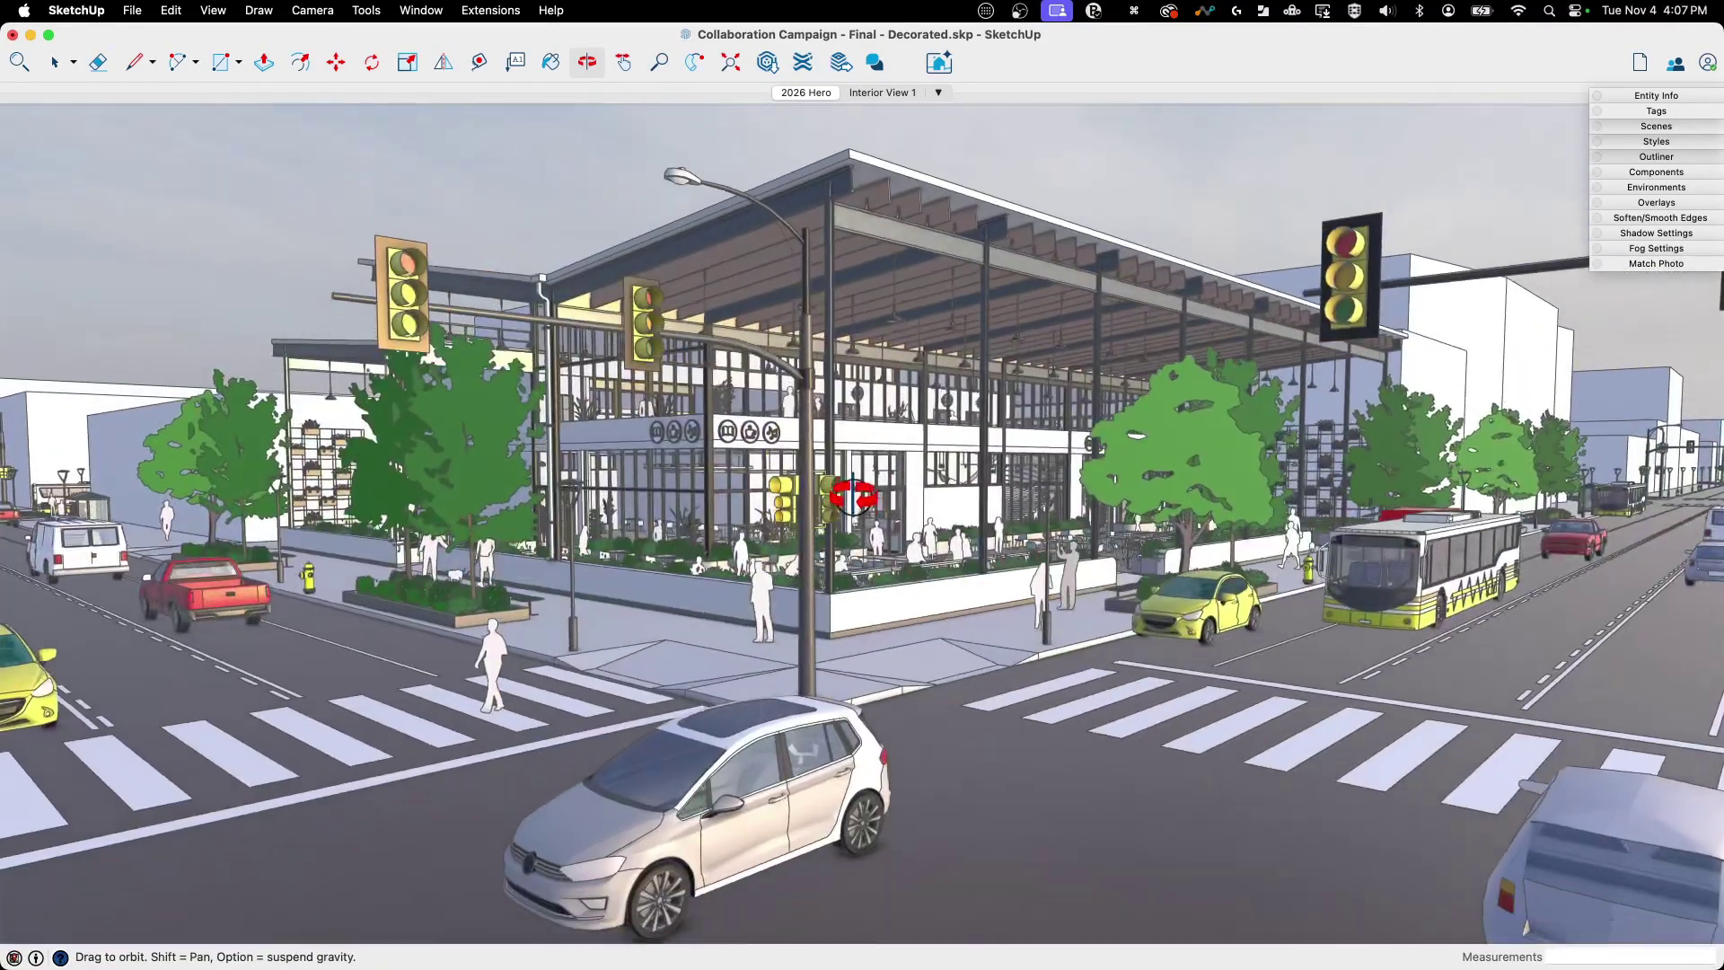
{"action": "scroll", "coordinate": [834, 604], "scroll_direction": "down", "scroll_amount": 2}
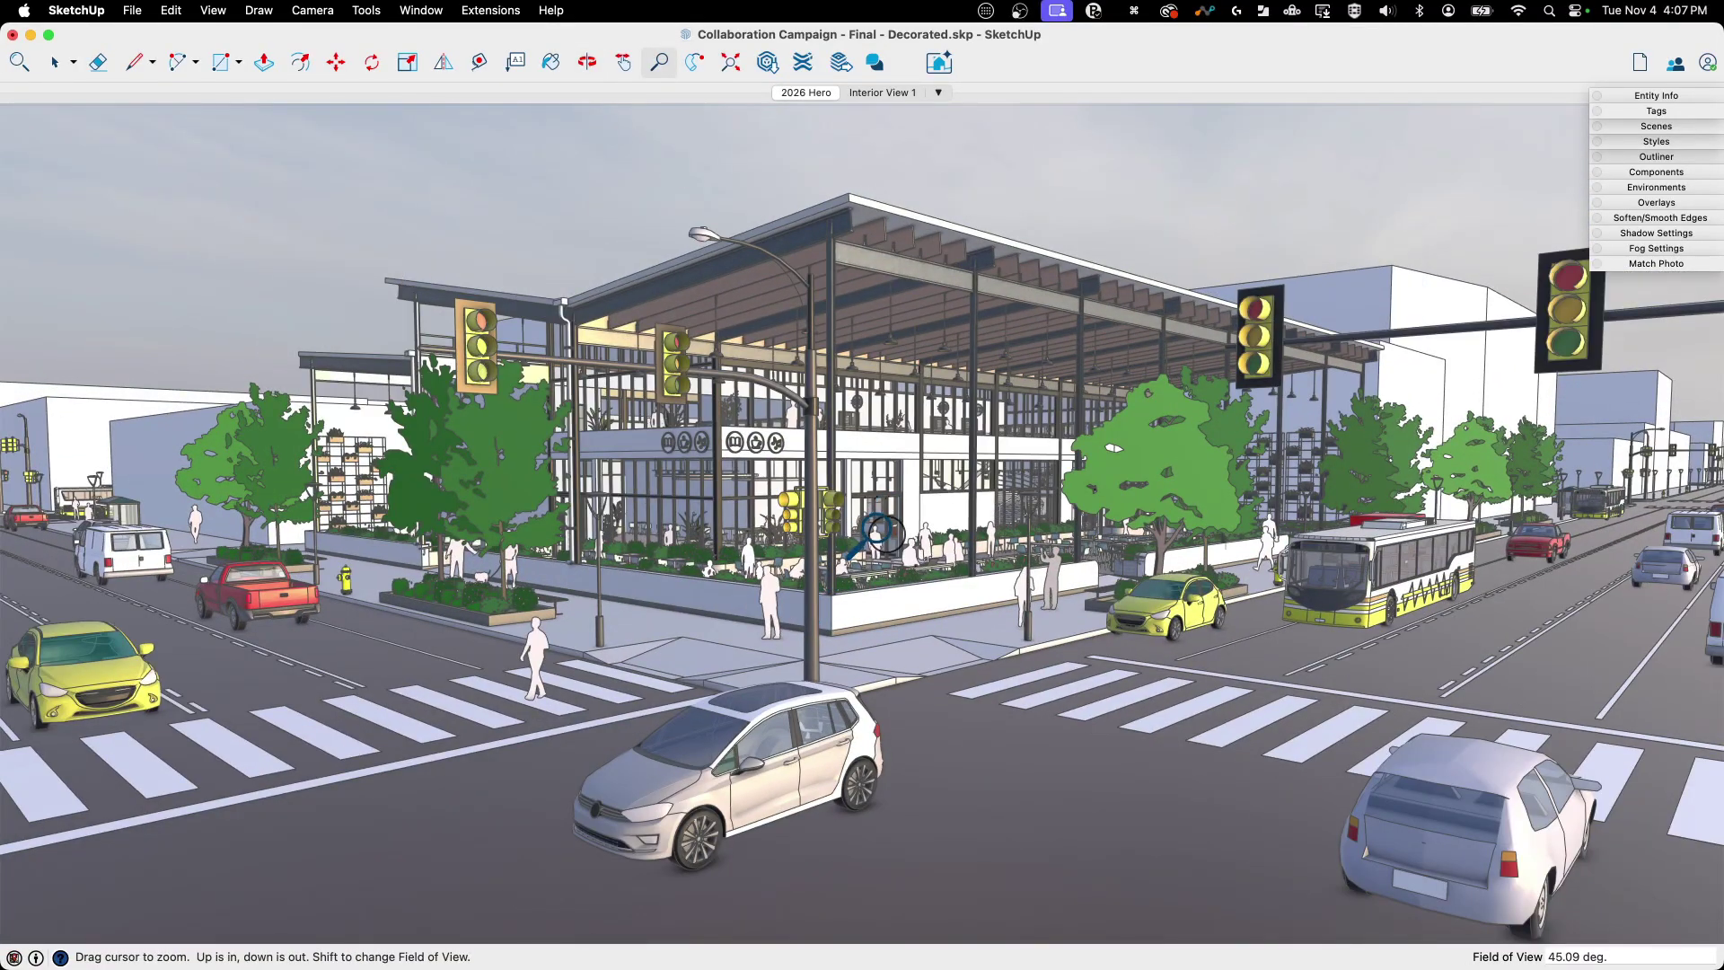
- Narrow the camera's field of view to about 16 degrees and orbit around the detailed building's corner
{"action": "left_click_drag", "start_coordinate": [878, 533], "coordinate": [883, 102], "text": "shift"}
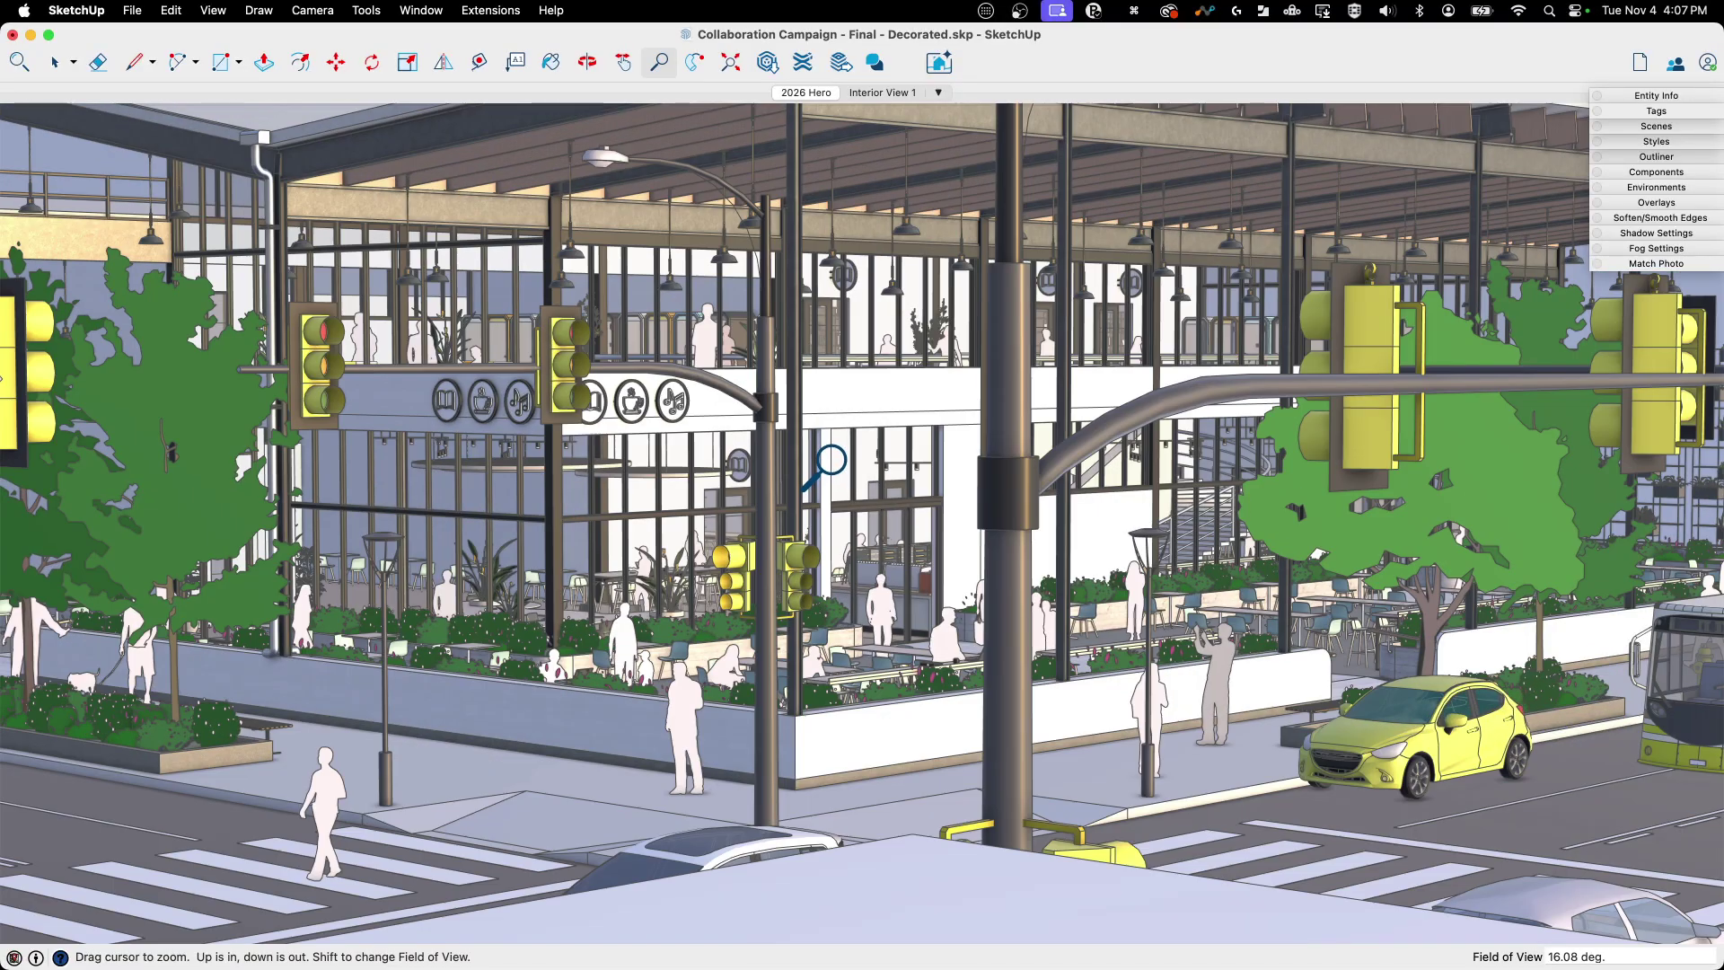
{"action": "key", "text": "o"}
{"action": "left_click_drag", "start_coordinate": [736, 423], "coordinate": [808, 420]}
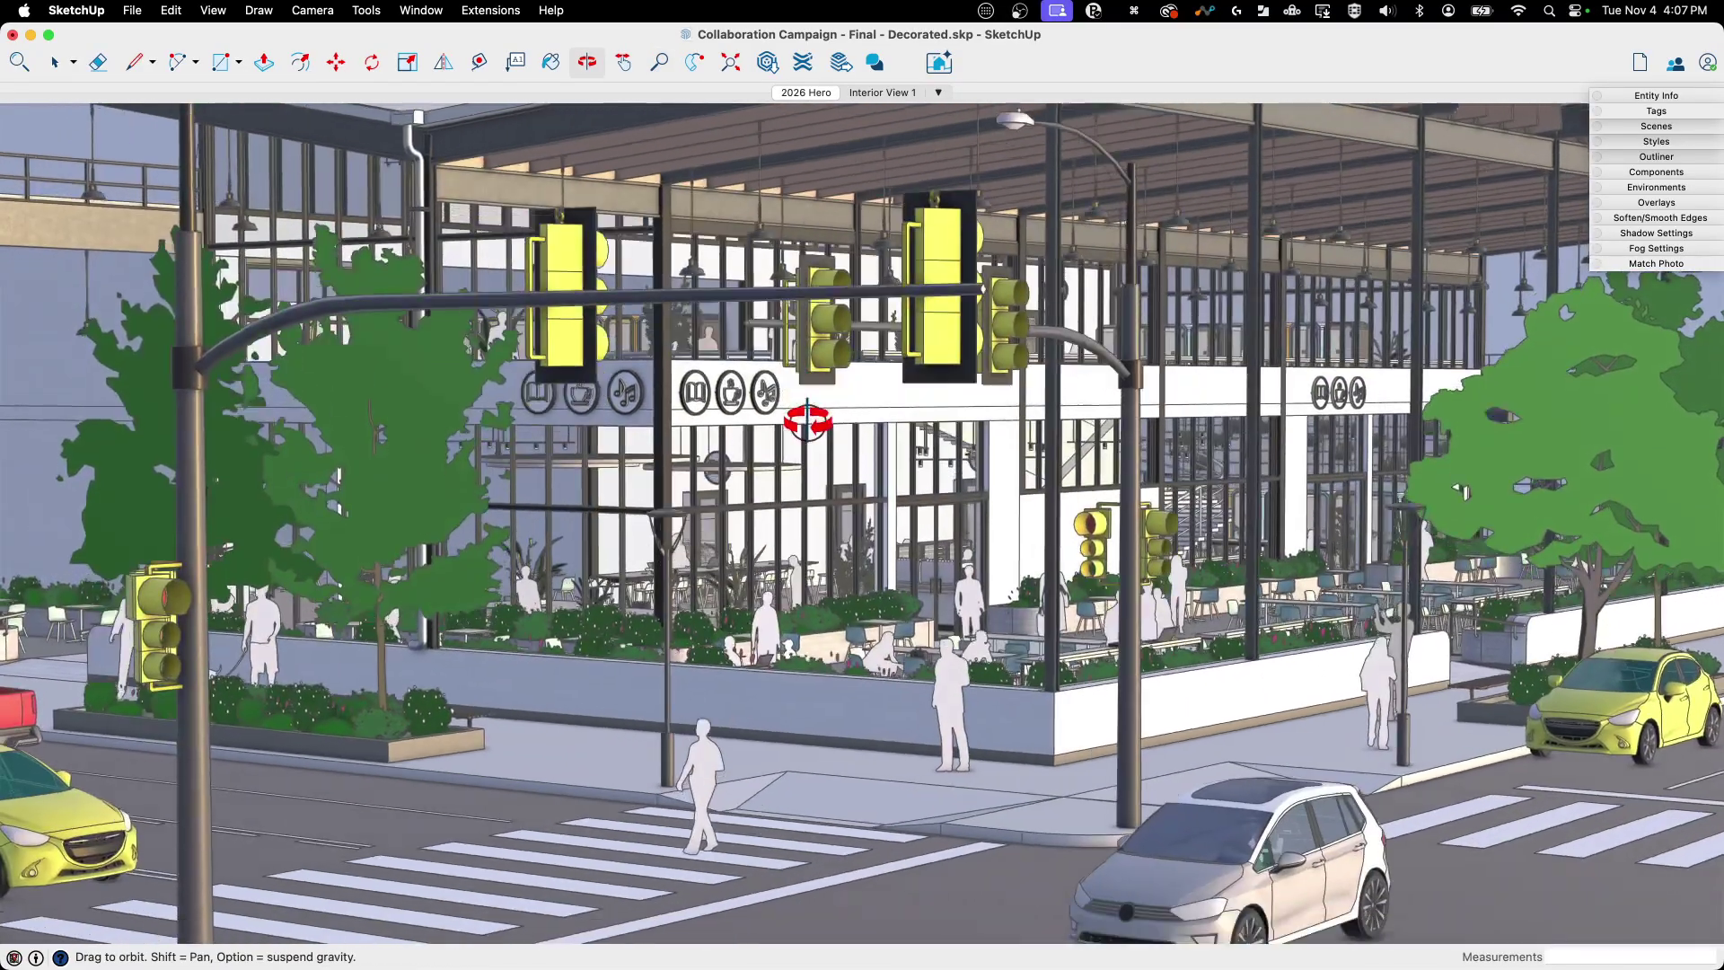
- Narrow the camera's field of view further to 1 degree, aiming at the glazed ground floor behind the terrace
{"action": "key", "text": "z"}
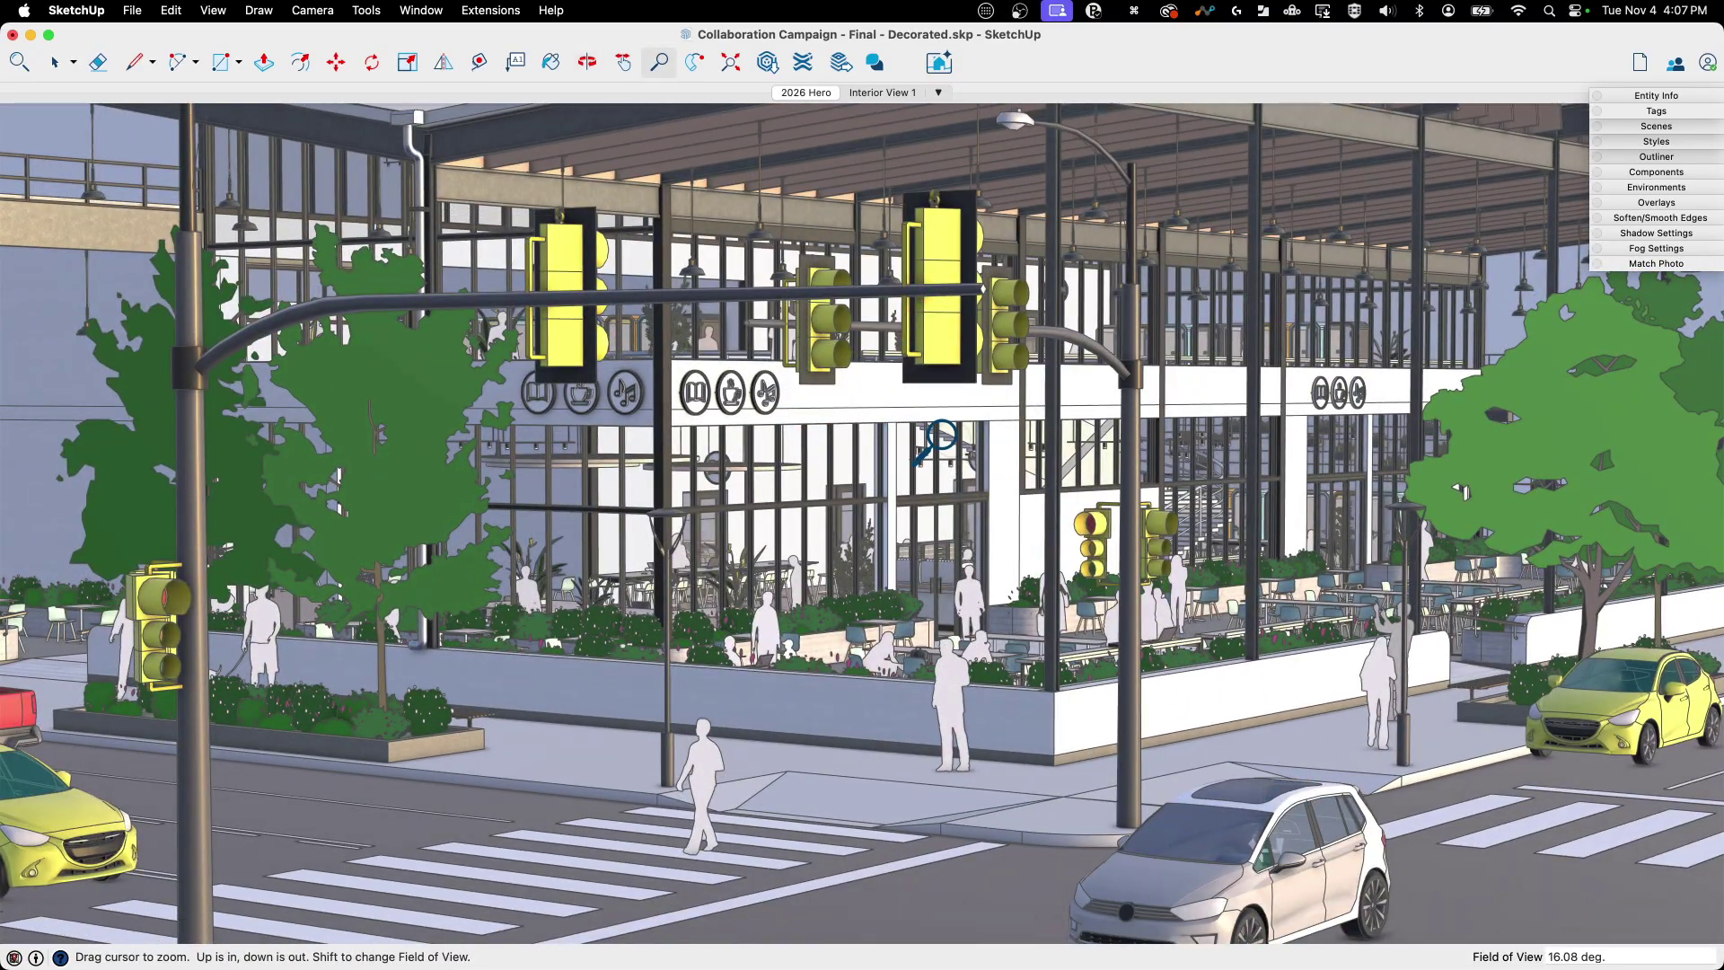
{"action": "left_click_drag", "start_coordinate": [937, 438], "coordinate": [903, 119]}
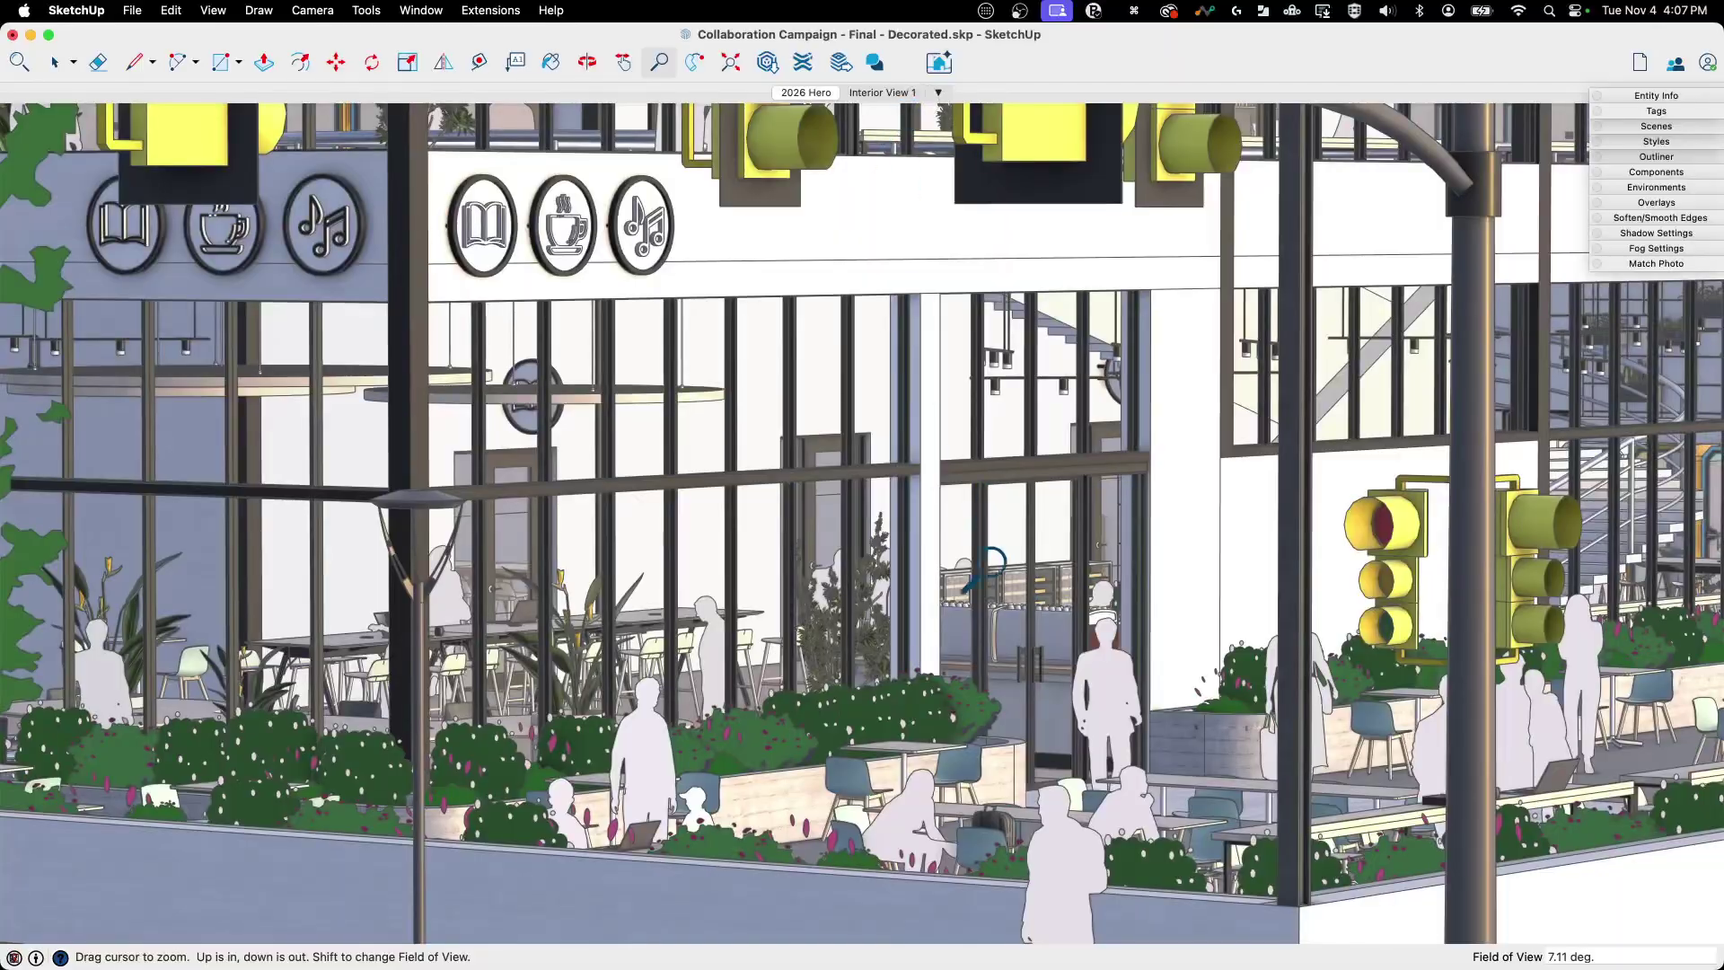
{"action": "left_click_drag", "start_coordinate": [991, 562], "coordinate": [912, 77]}
{"action": "left_click_drag", "start_coordinate": [966, 516], "coordinate": [916, 51]}
{"action": "scroll", "coordinate": [933, 469], "scroll_direction": "up", "scroll_amount": 3}
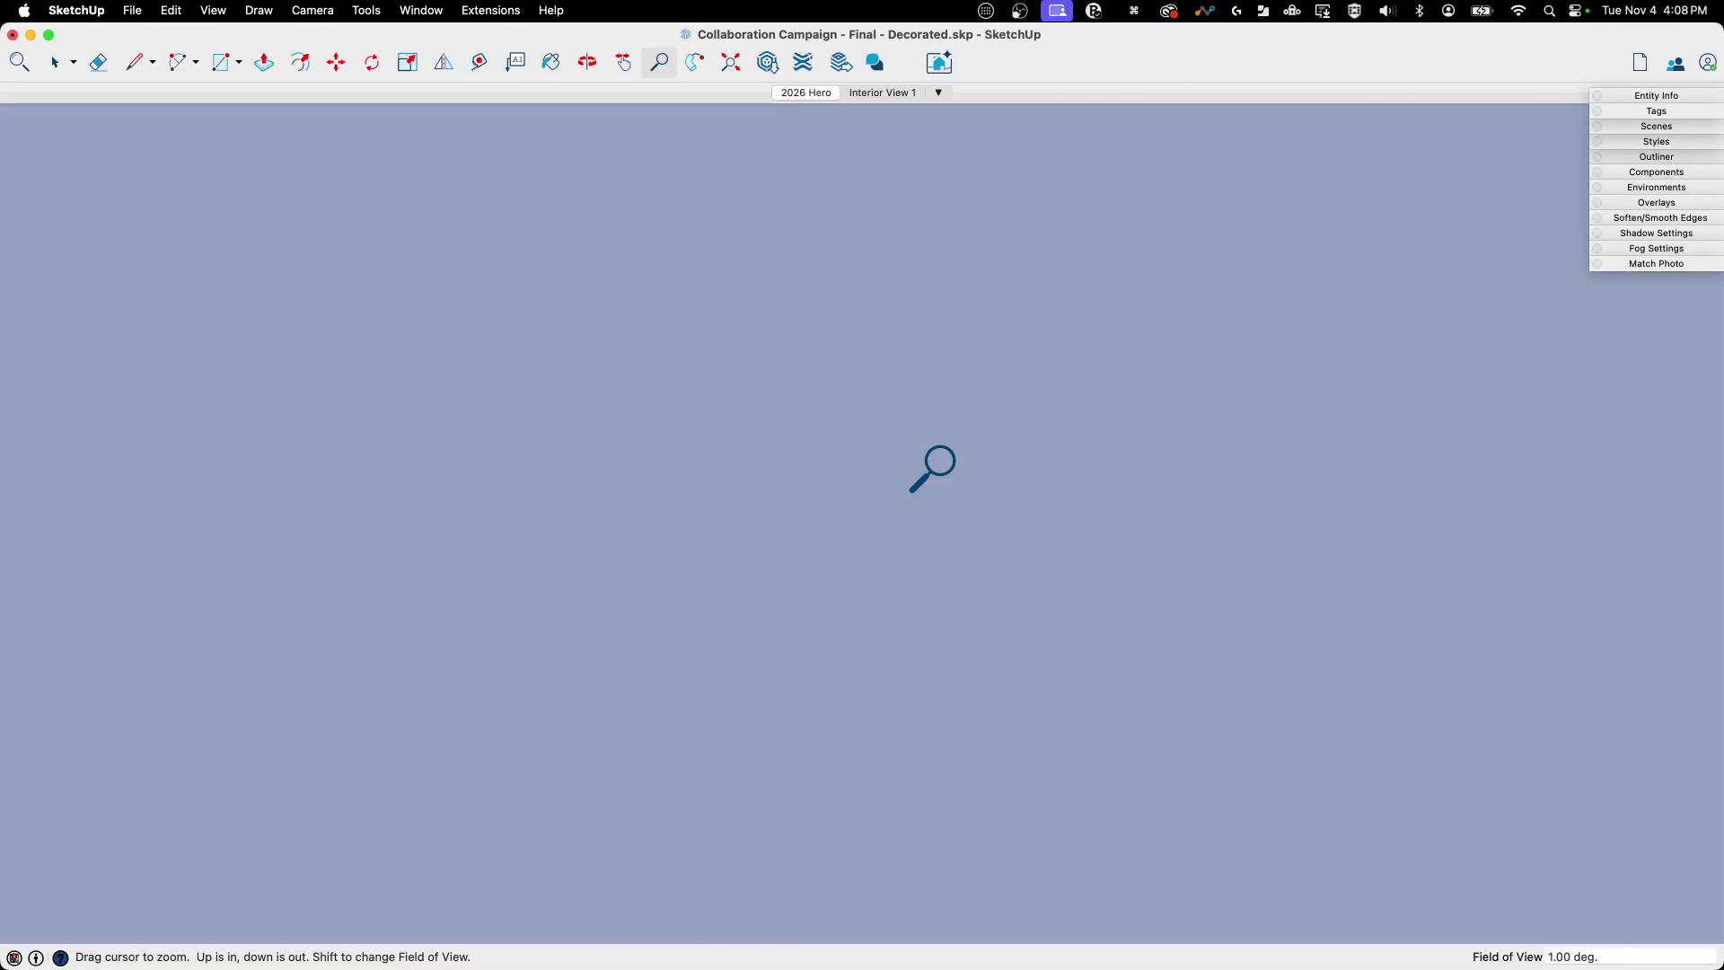
- Orbit to a high viewpoint and zoom out until the whole city model is in view at the 1 degree field of view
{"action": "middle_click_drag", "start_coordinate": [933, 469], "coordinate": [912, 709]}
{"action": "scroll", "coordinate": [914, 693], "scroll_direction": "up", "scroll_amount": 2}
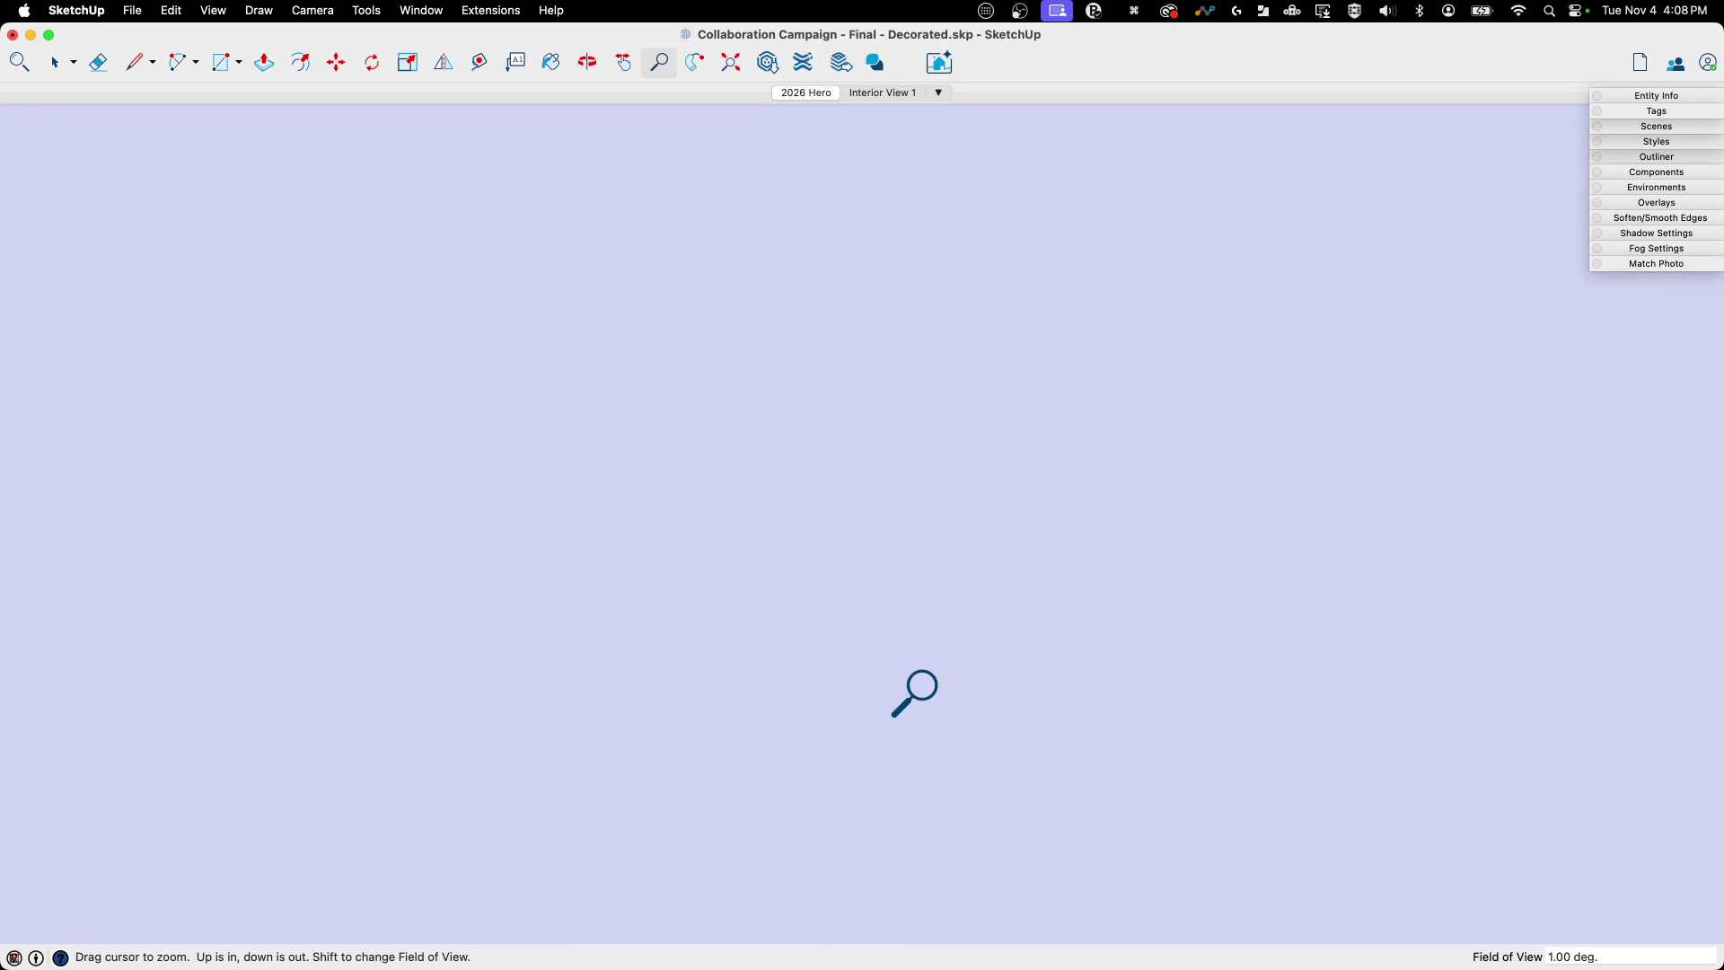
{"action": "scroll", "coordinate": [914, 693], "scroll_direction": "down", "scroll_amount": 10}
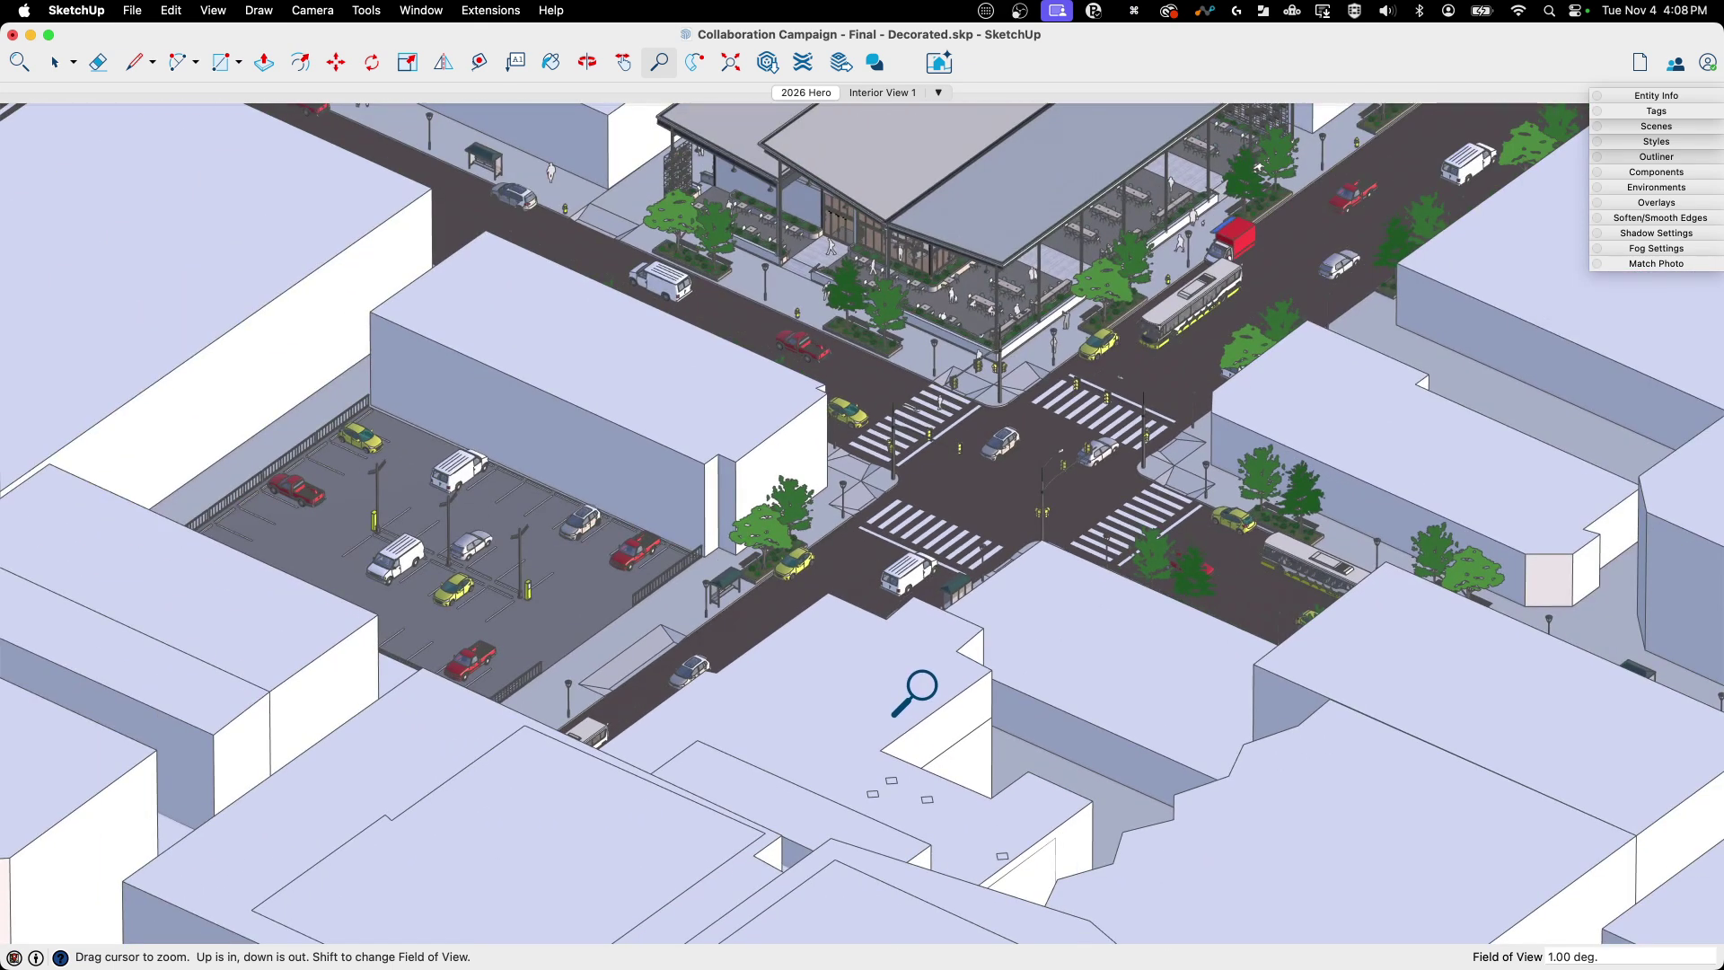
{"action": "scroll", "coordinate": [914, 693], "scroll_direction": "down", "scroll_amount": 3}
{"action": "middle_click_drag", "start_coordinate": [999, 513], "coordinate": [970, 473]}
{"action": "scroll", "coordinate": [957, 557], "scroll_direction": "down", "scroll_amount": 3}
{"action": "scroll", "coordinate": [953, 551], "scroll_direction": "down", "scroll_amount": 2}
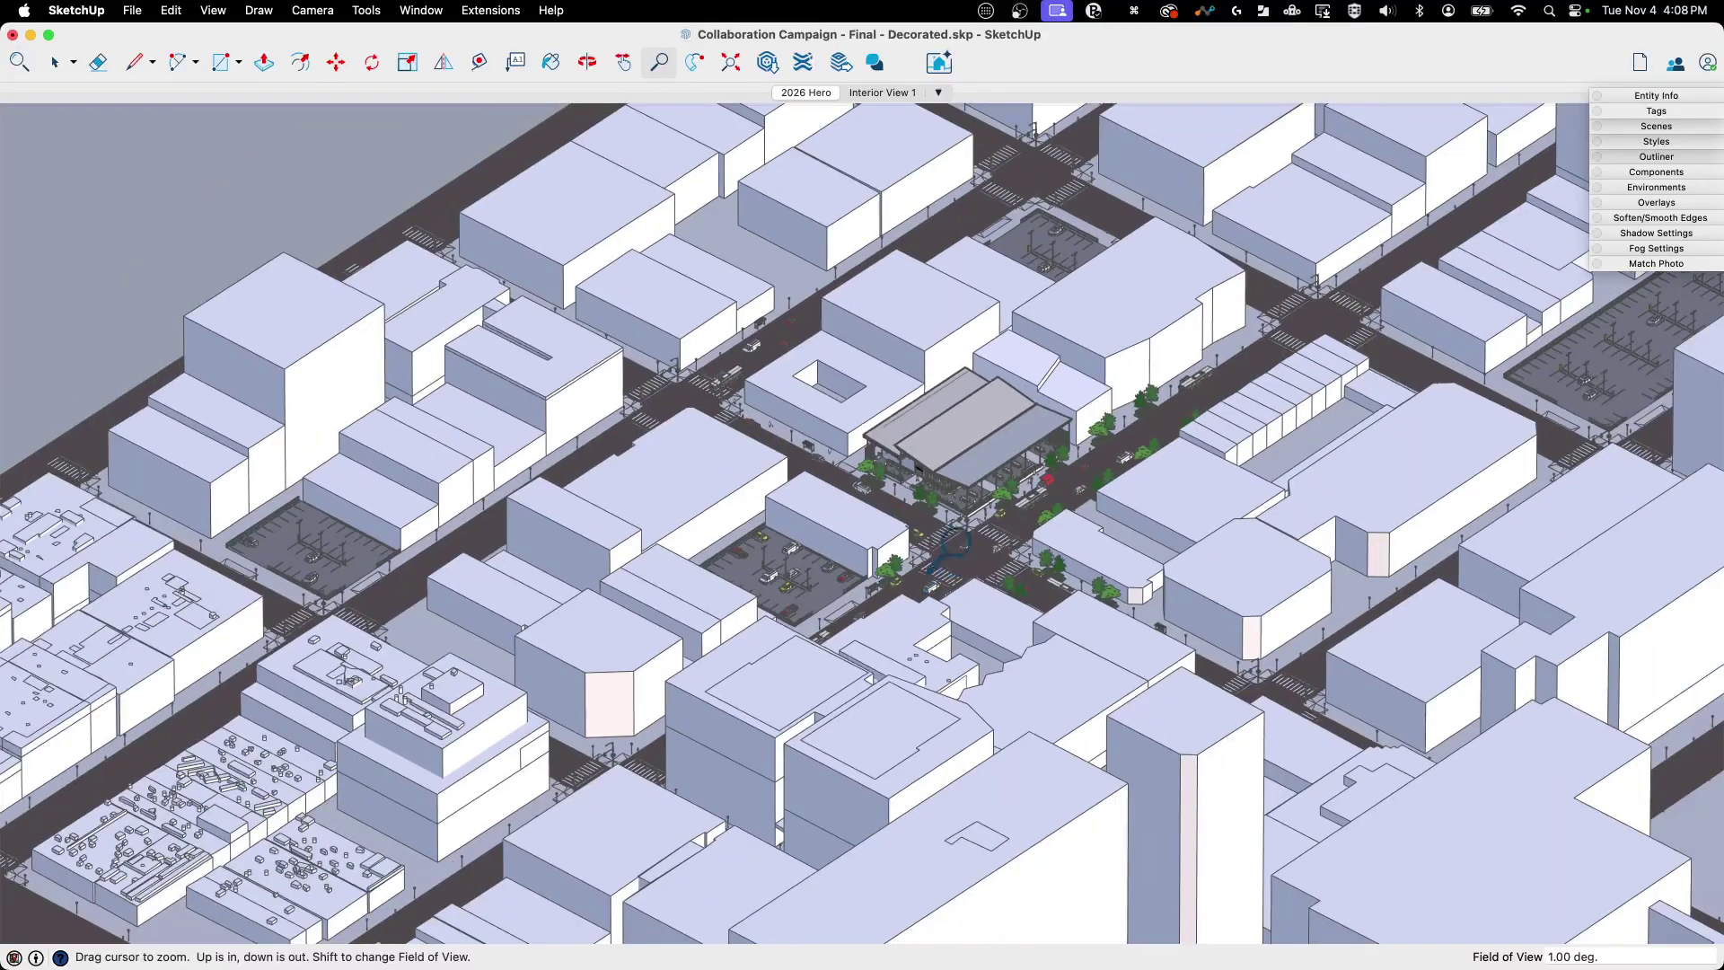
{"action": "scroll", "coordinate": [586, 632], "scroll_direction": "down", "scroll_amount": 5}
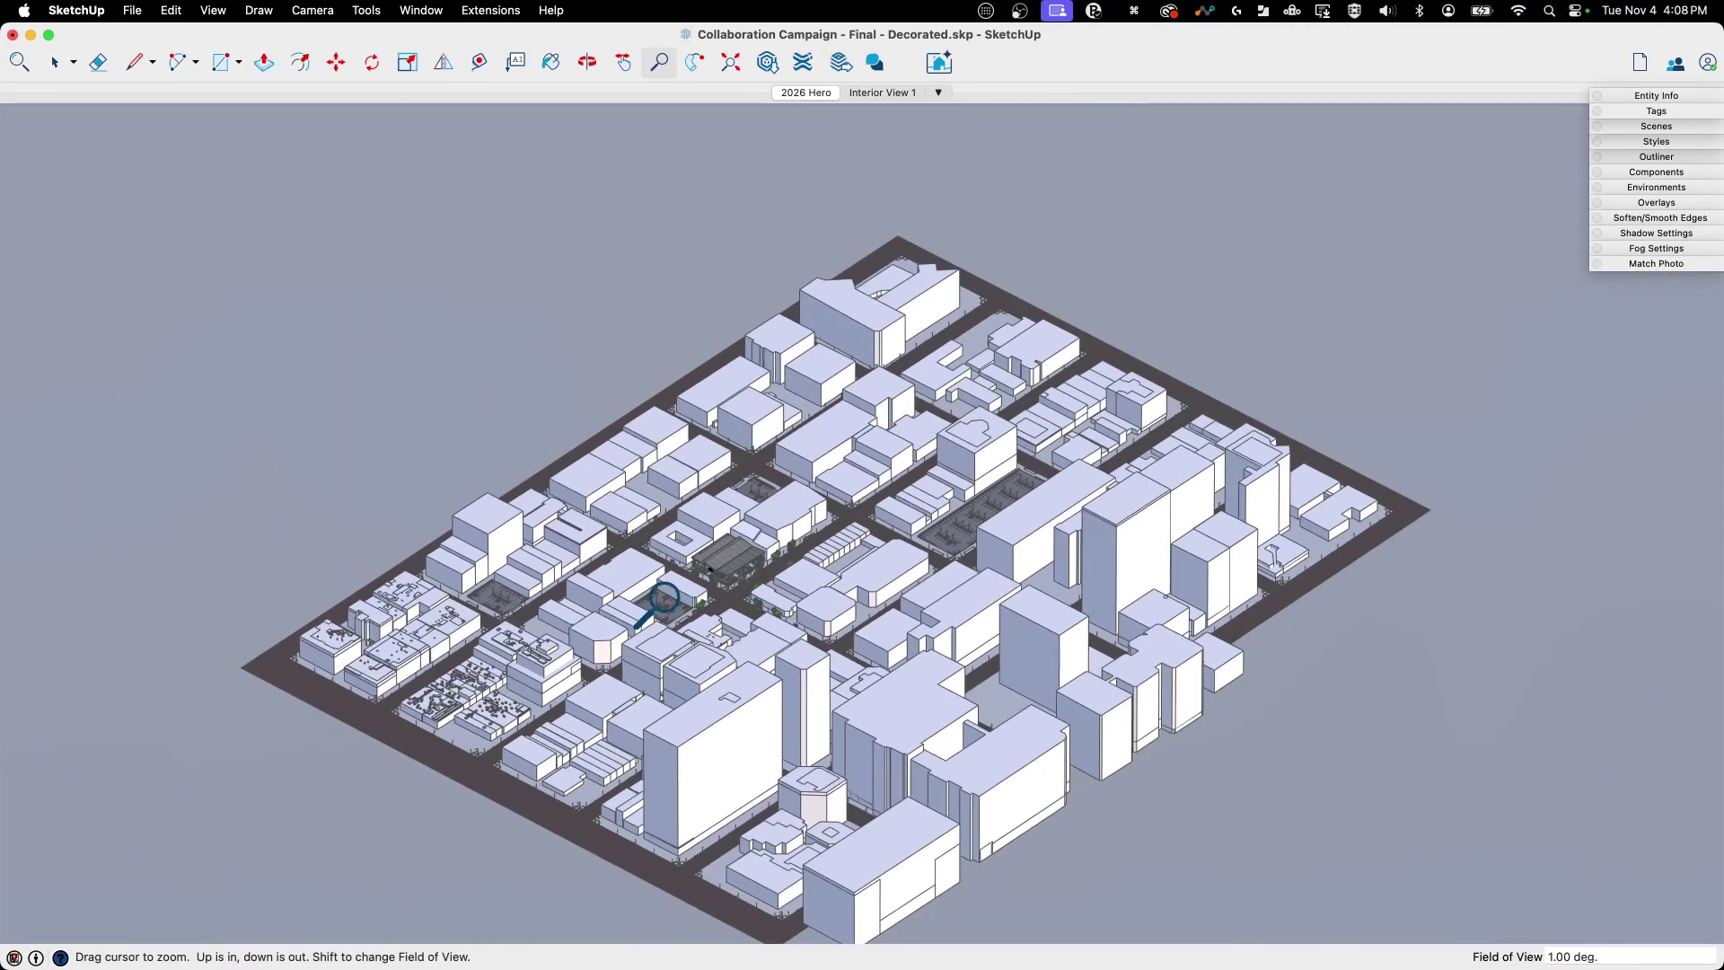
- Zoom in on the detailed building and widen the camera's field of view to about 35.6 degrees
{"action": "scroll", "coordinate": [713, 590], "scroll_direction": "up", "scroll_amount": 8}
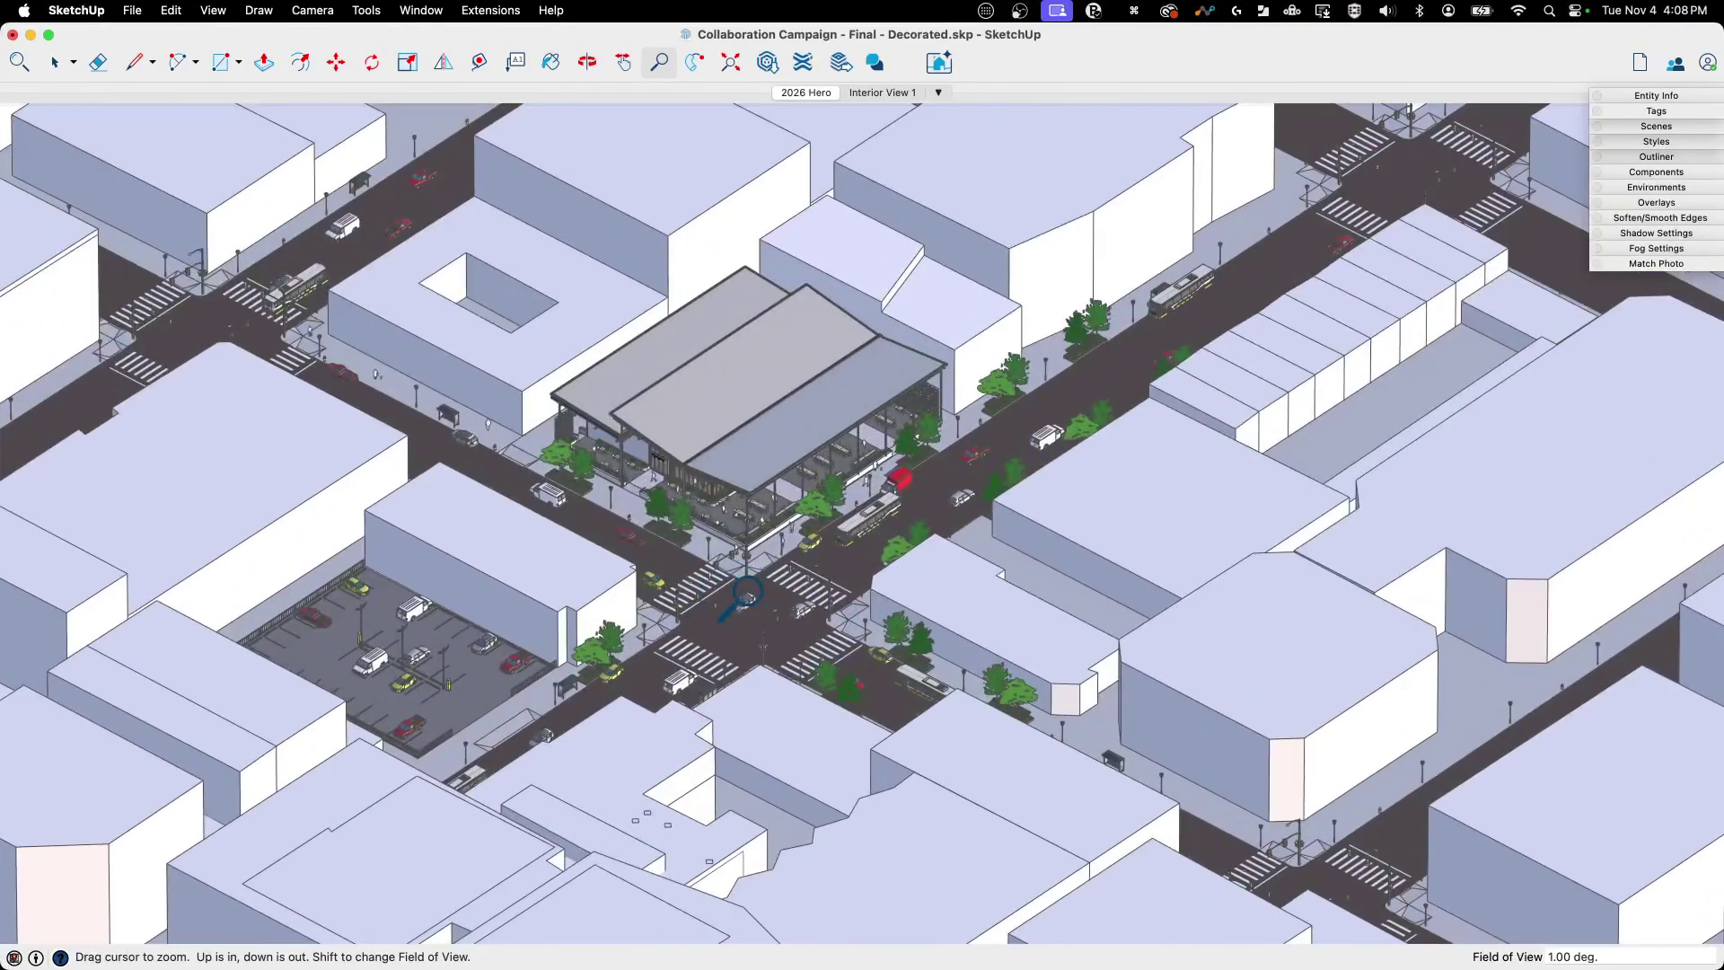
{"action": "middle_click_drag", "start_coordinate": [746, 593], "coordinate": [749, 642], "text": "shift"}
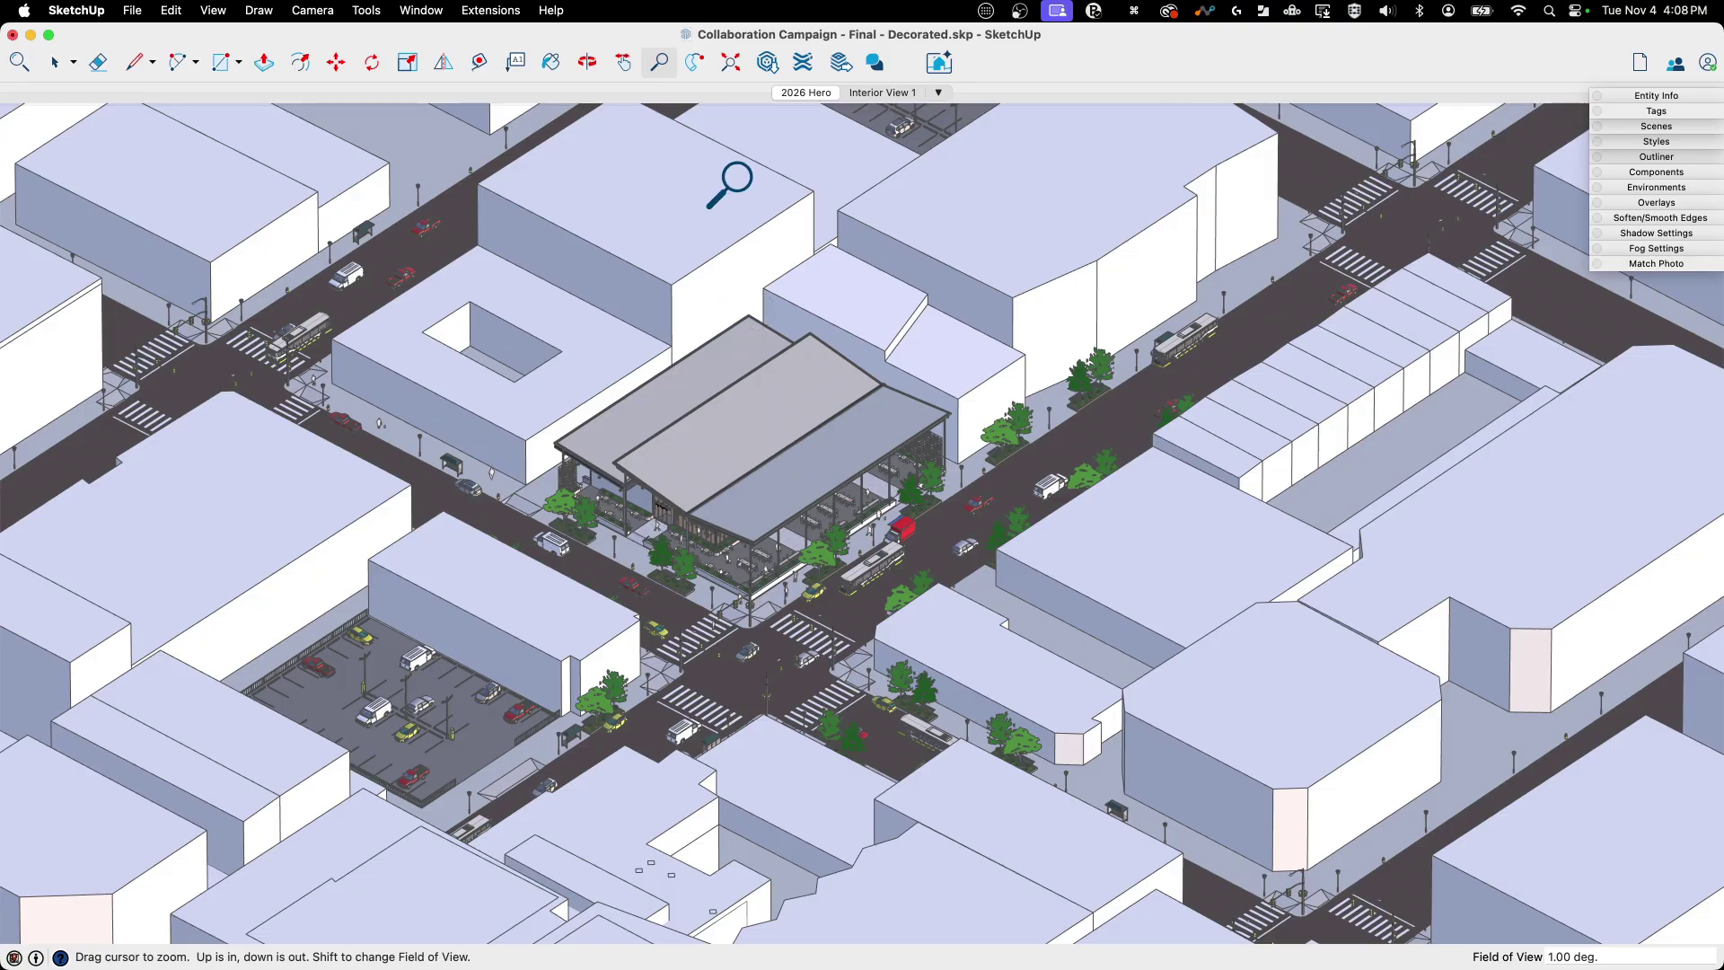
{"action": "left_click_drag", "start_coordinate": [723, 180], "coordinate": [720, 901], "text": "shift"}
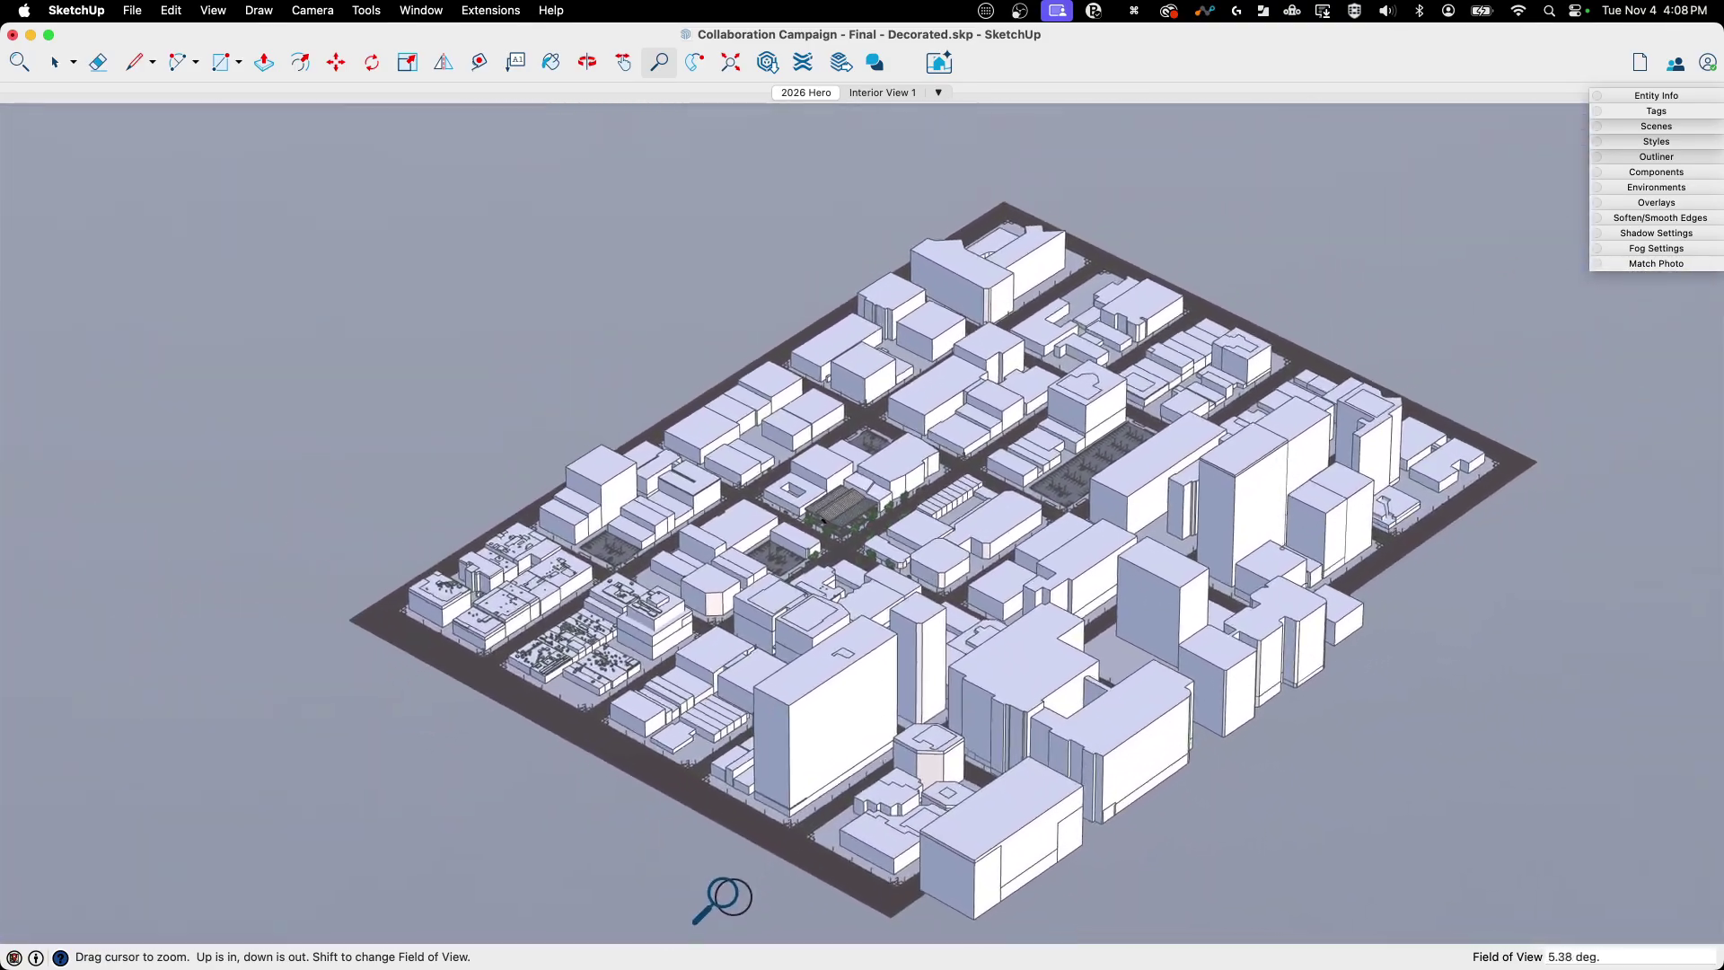
{"action": "left_click_drag", "start_coordinate": [797, 449], "coordinate": [797, 817], "text": "shift"}
{"action": "left_click_drag", "start_coordinate": [849, 519], "coordinate": [886, 596], "text": "shift"}
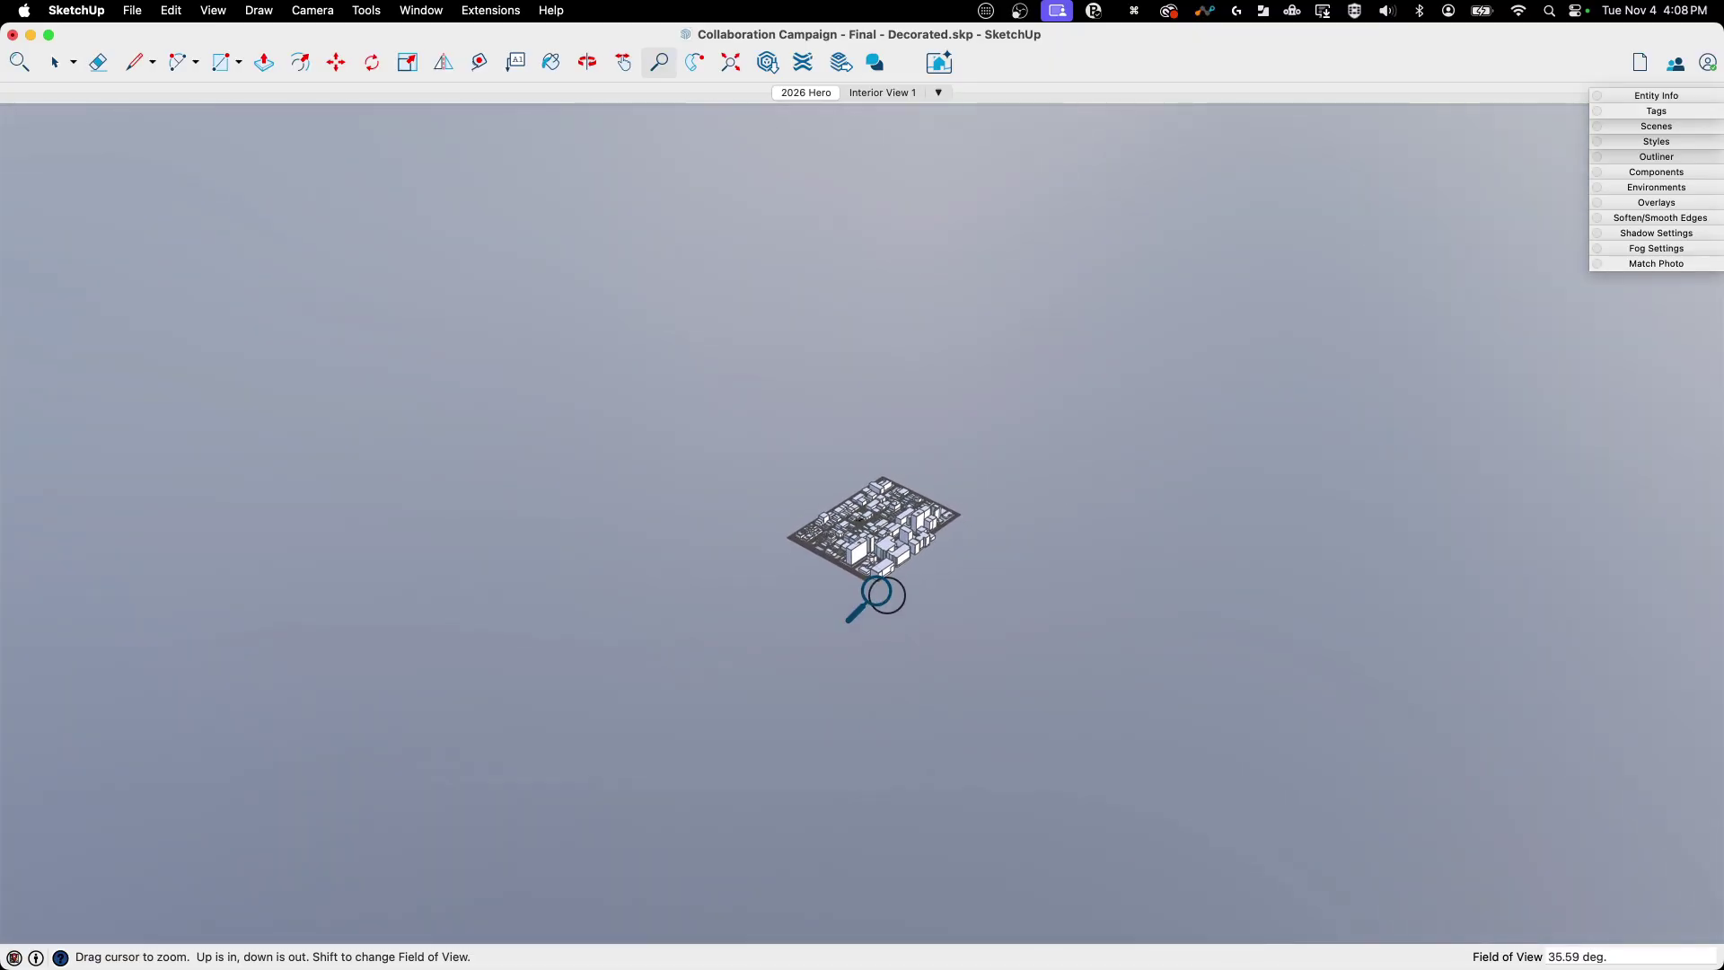
- Zoom in on the detailed building, orbit down to street level and pan to frame its corner terrace
{"action": "scroll", "coordinate": [867, 524], "scroll_direction": "up", "scroll_amount": 10}
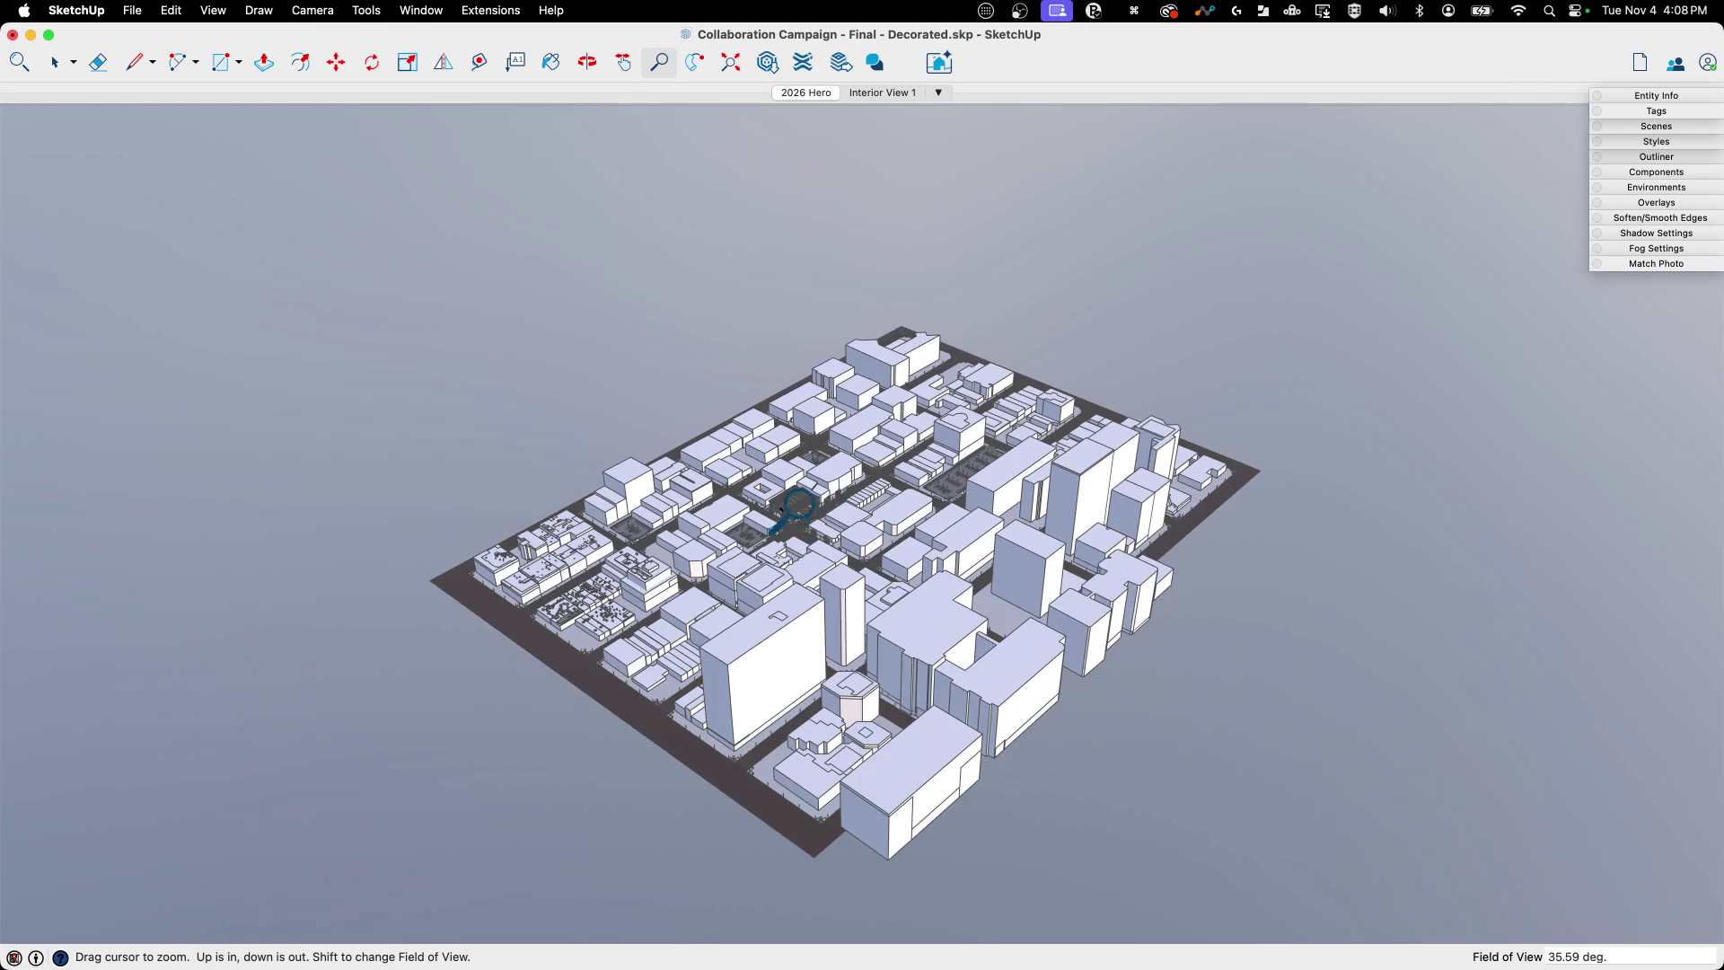
{"action": "scroll", "coordinate": [864, 477], "scroll_direction": "up", "scroll_amount": 10}
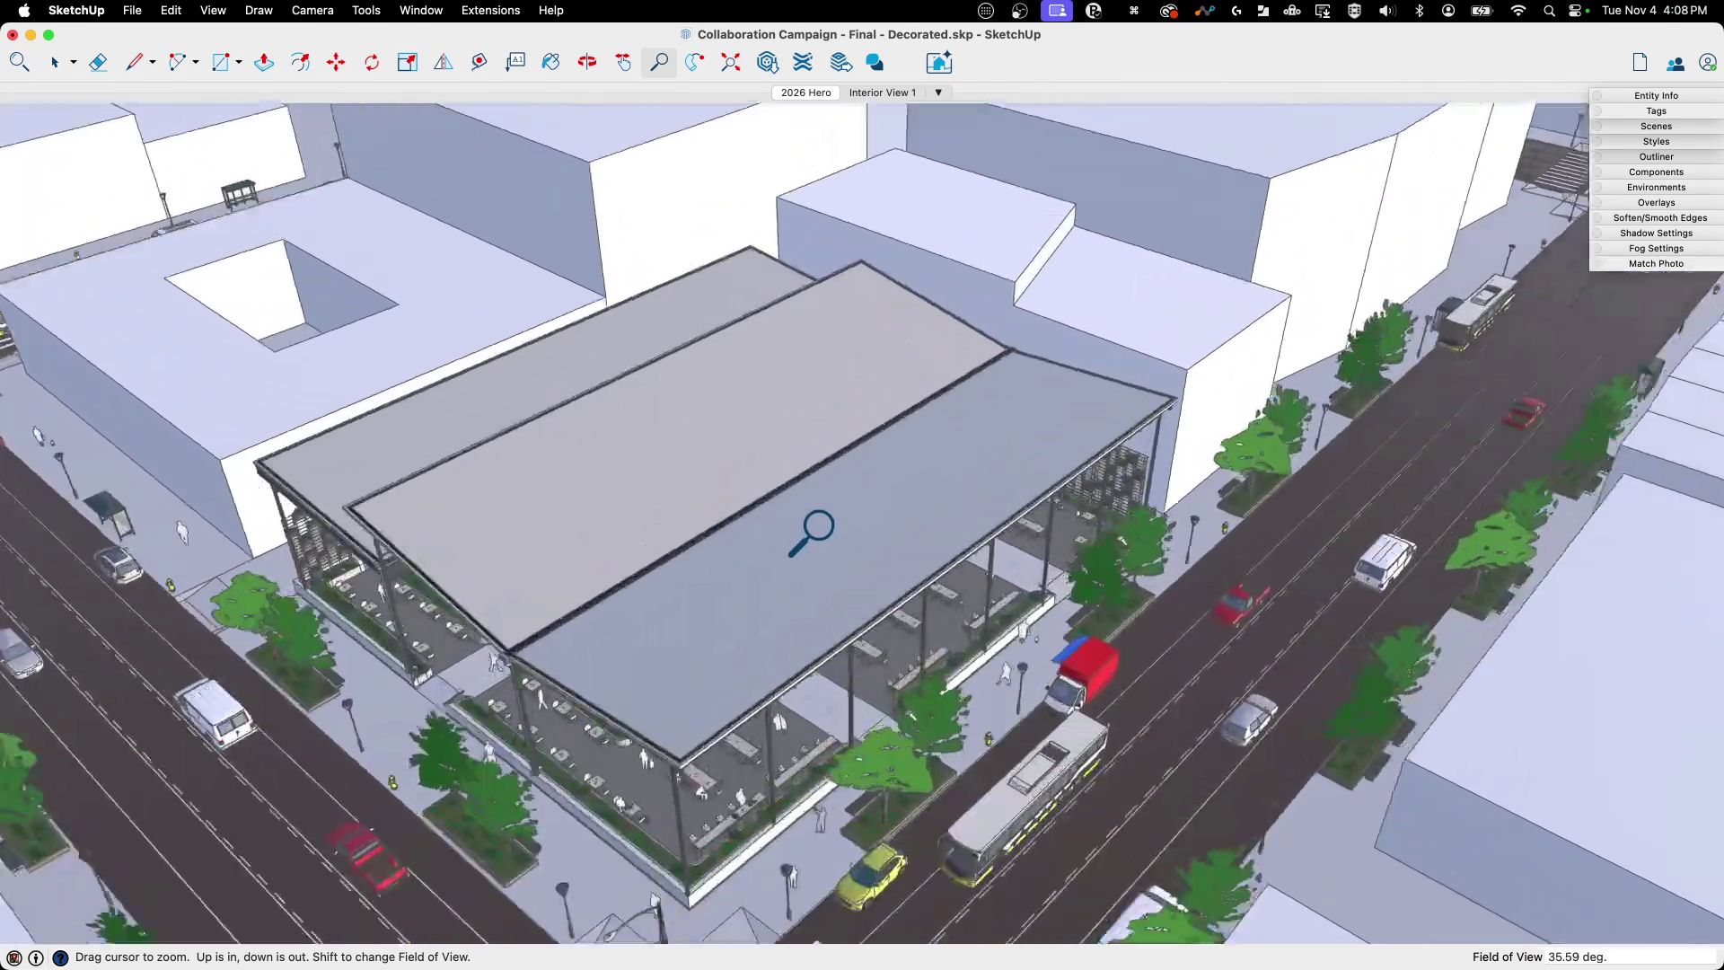
{"action": "scroll", "coordinate": [803, 700], "scroll_direction": "up", "scroll_amount": 3}
{"action": "middle_click_drag", "start_coordinate": [758, 731], "coordinate": [820, 467]}
{"action": "key", "text": "z"}
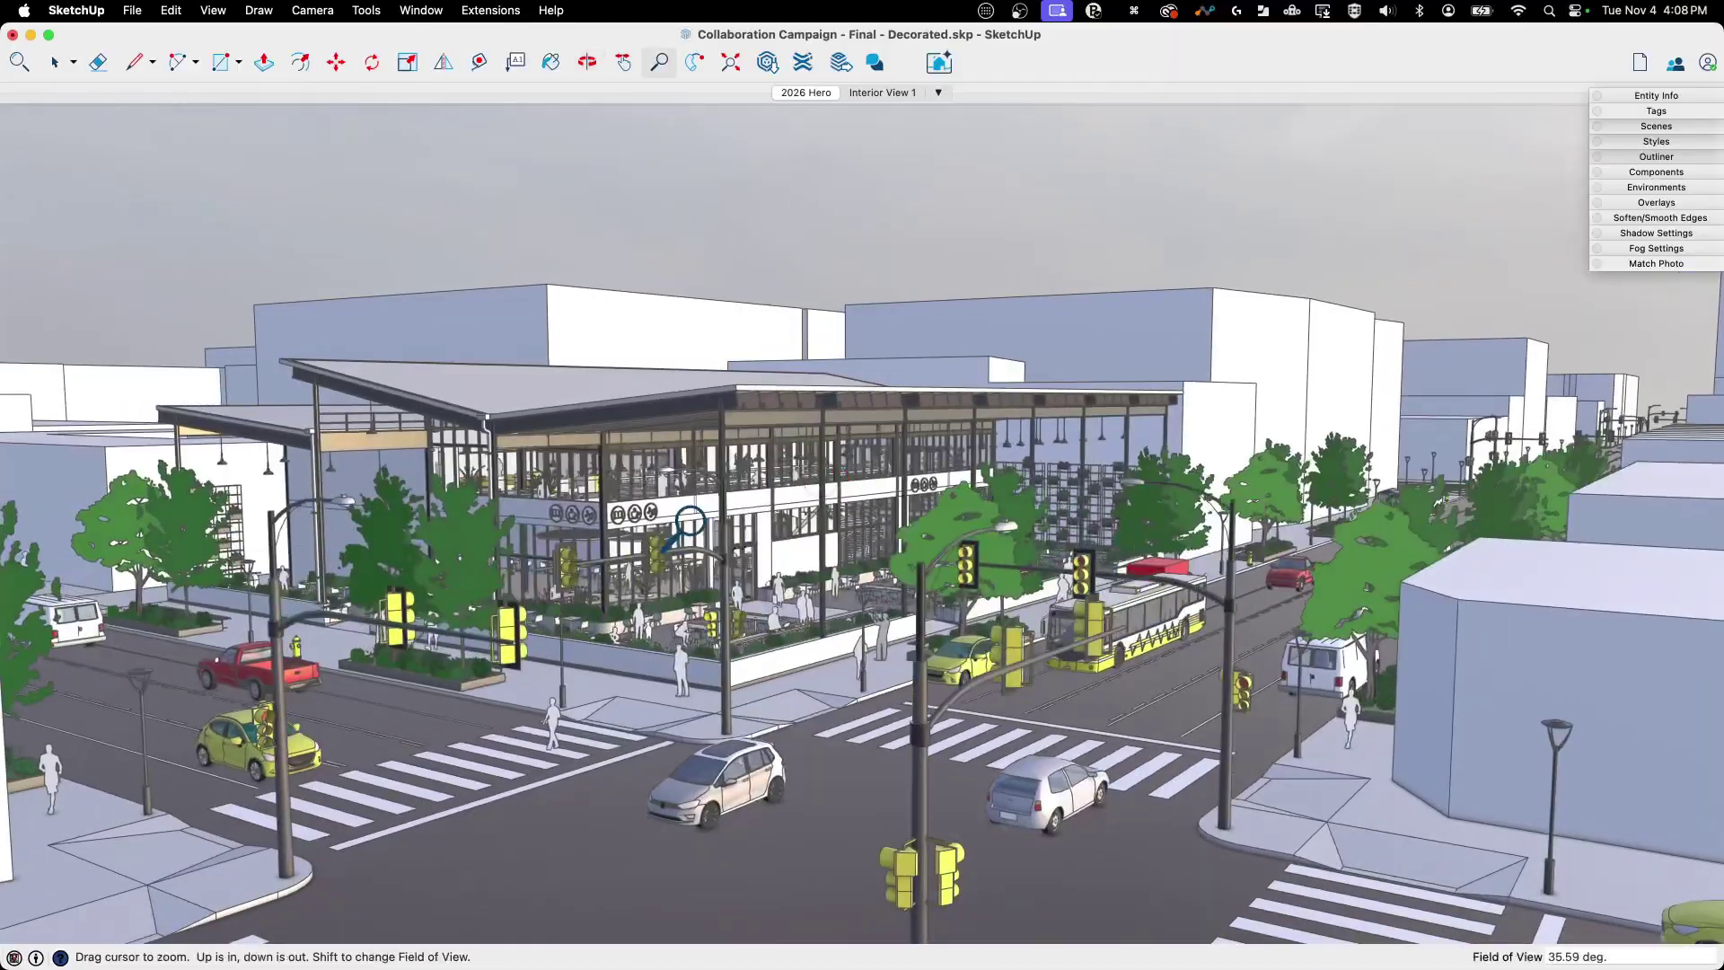
{"action": "left_click_drag", "start_coordinate": [820, 467], "coordinate": [732, 235]}
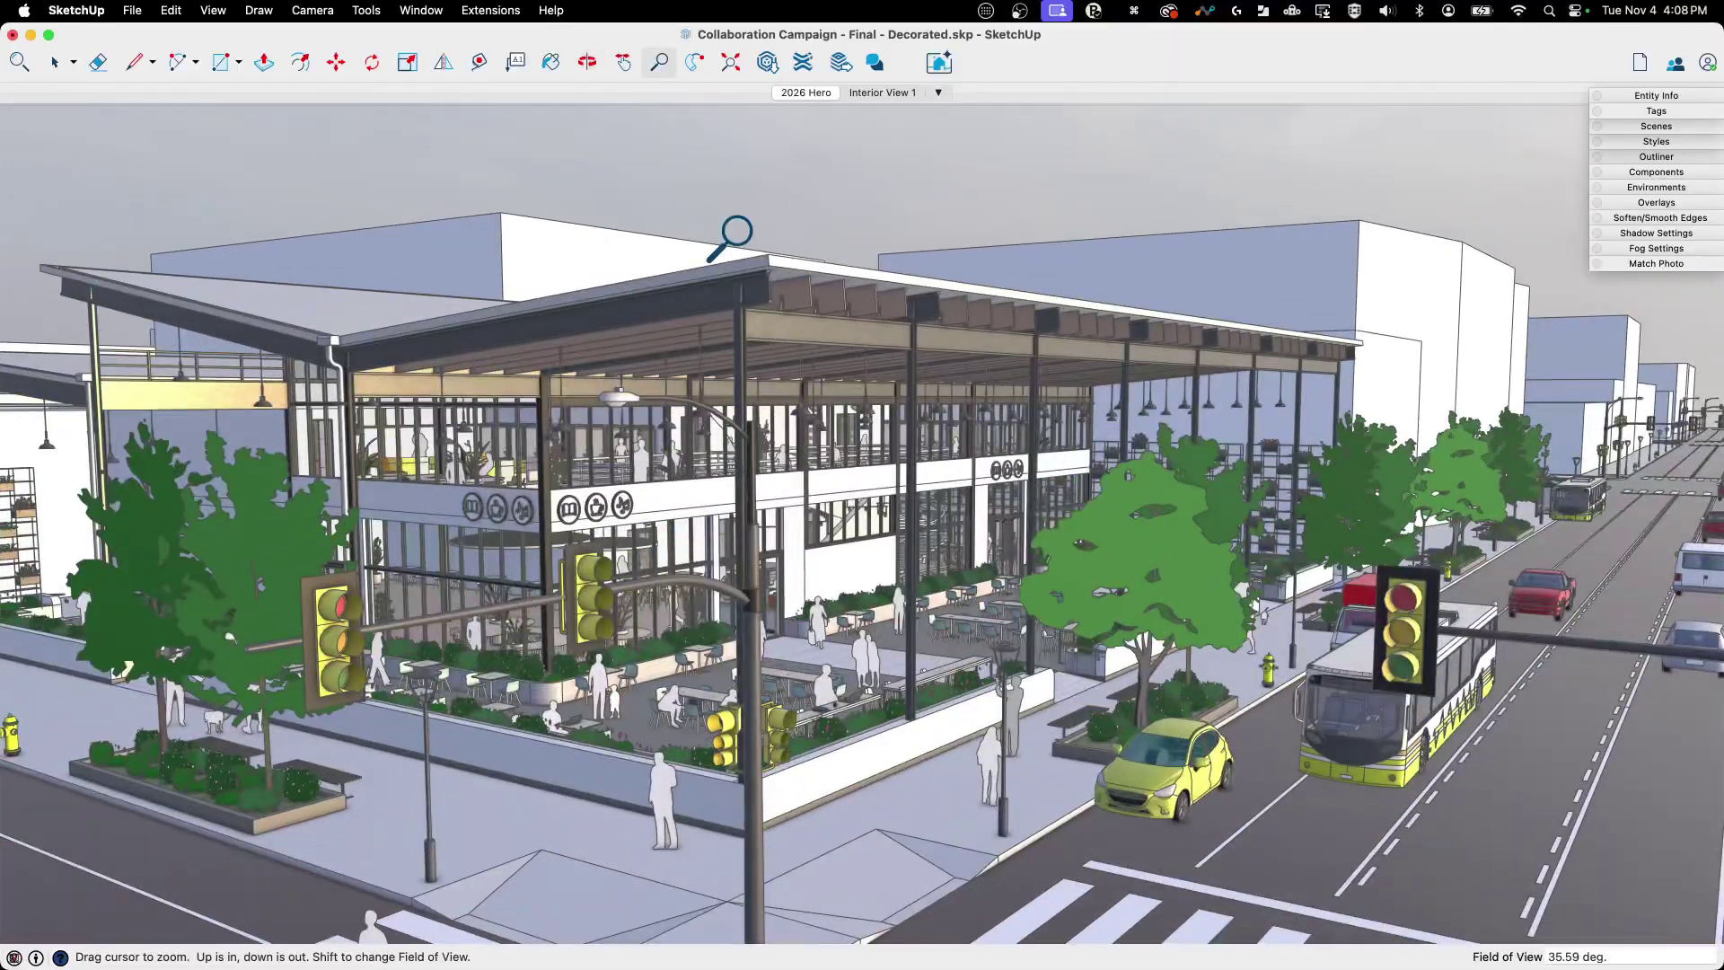
{"action": "left_click", "coordinate": [630, 67]}
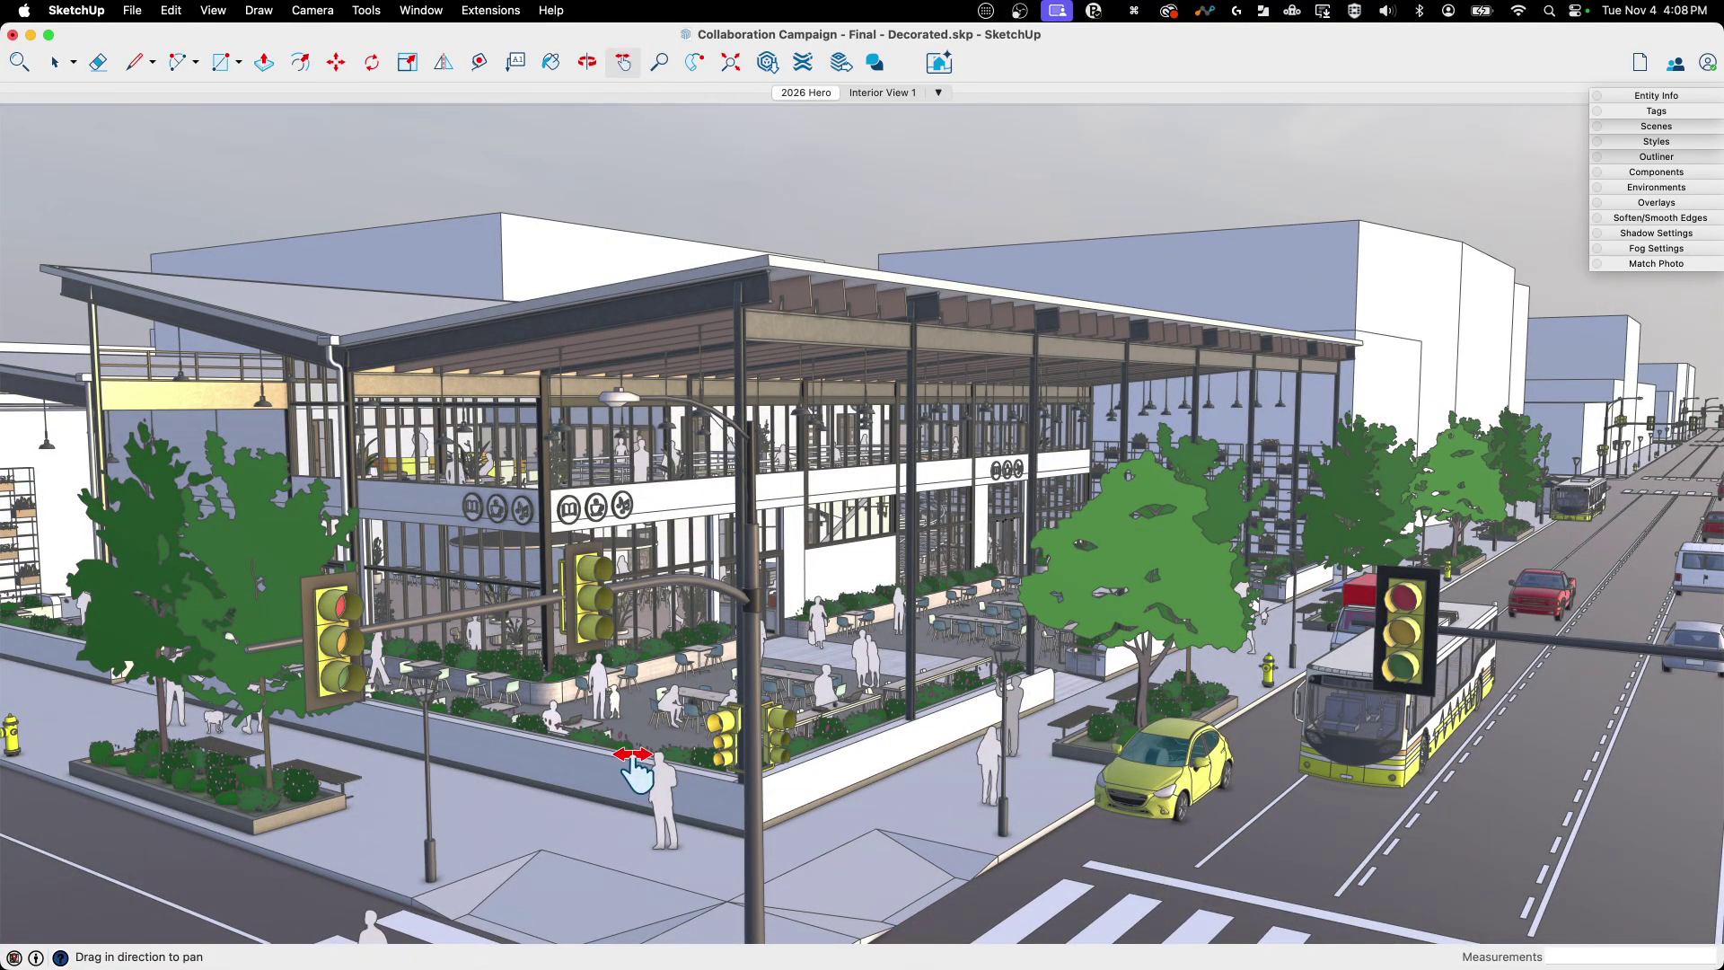
{"action": "mouse_move", "coordinate": [827, 619]}
{"action": "left_mouse_down"}
{"action": "mouse_move", "coordinate": [742, 633]}
{"action": "mouse_move", "coordinate": [835, 639]}
{"action": "left_mouse_up"}
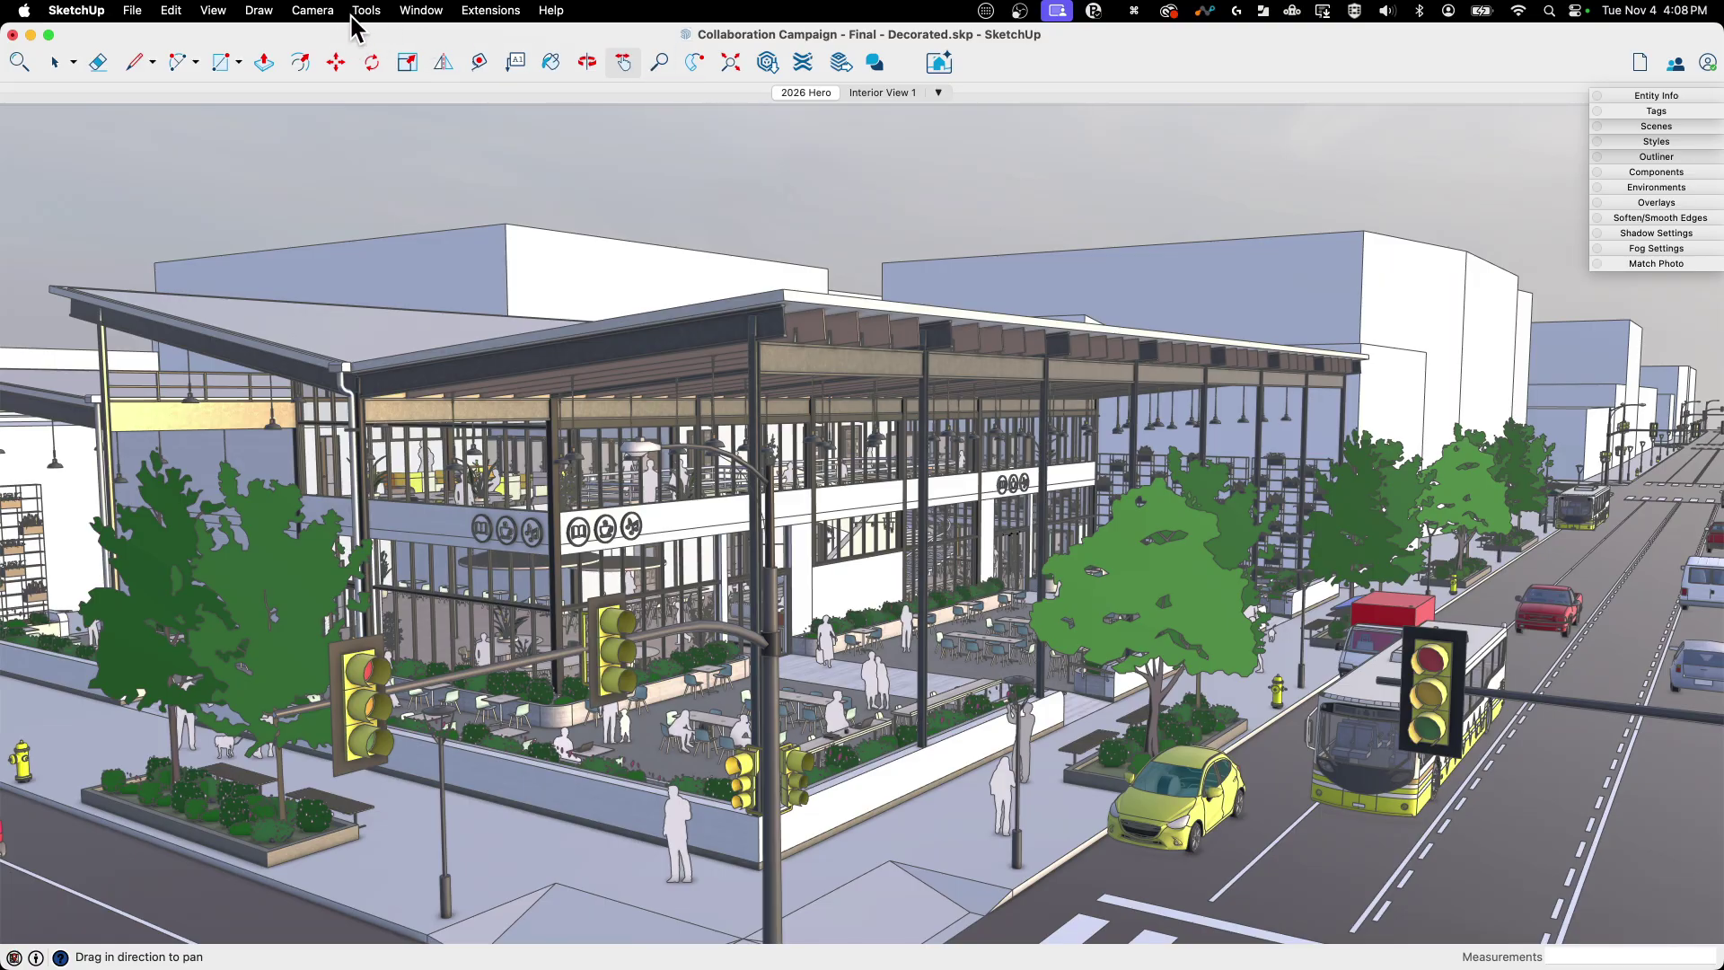
- Use Zoom Window on the building's facade and zoom back out until the book, cup and music signs are framed
{"action": "left_click", "coordinate": [313, 11]}
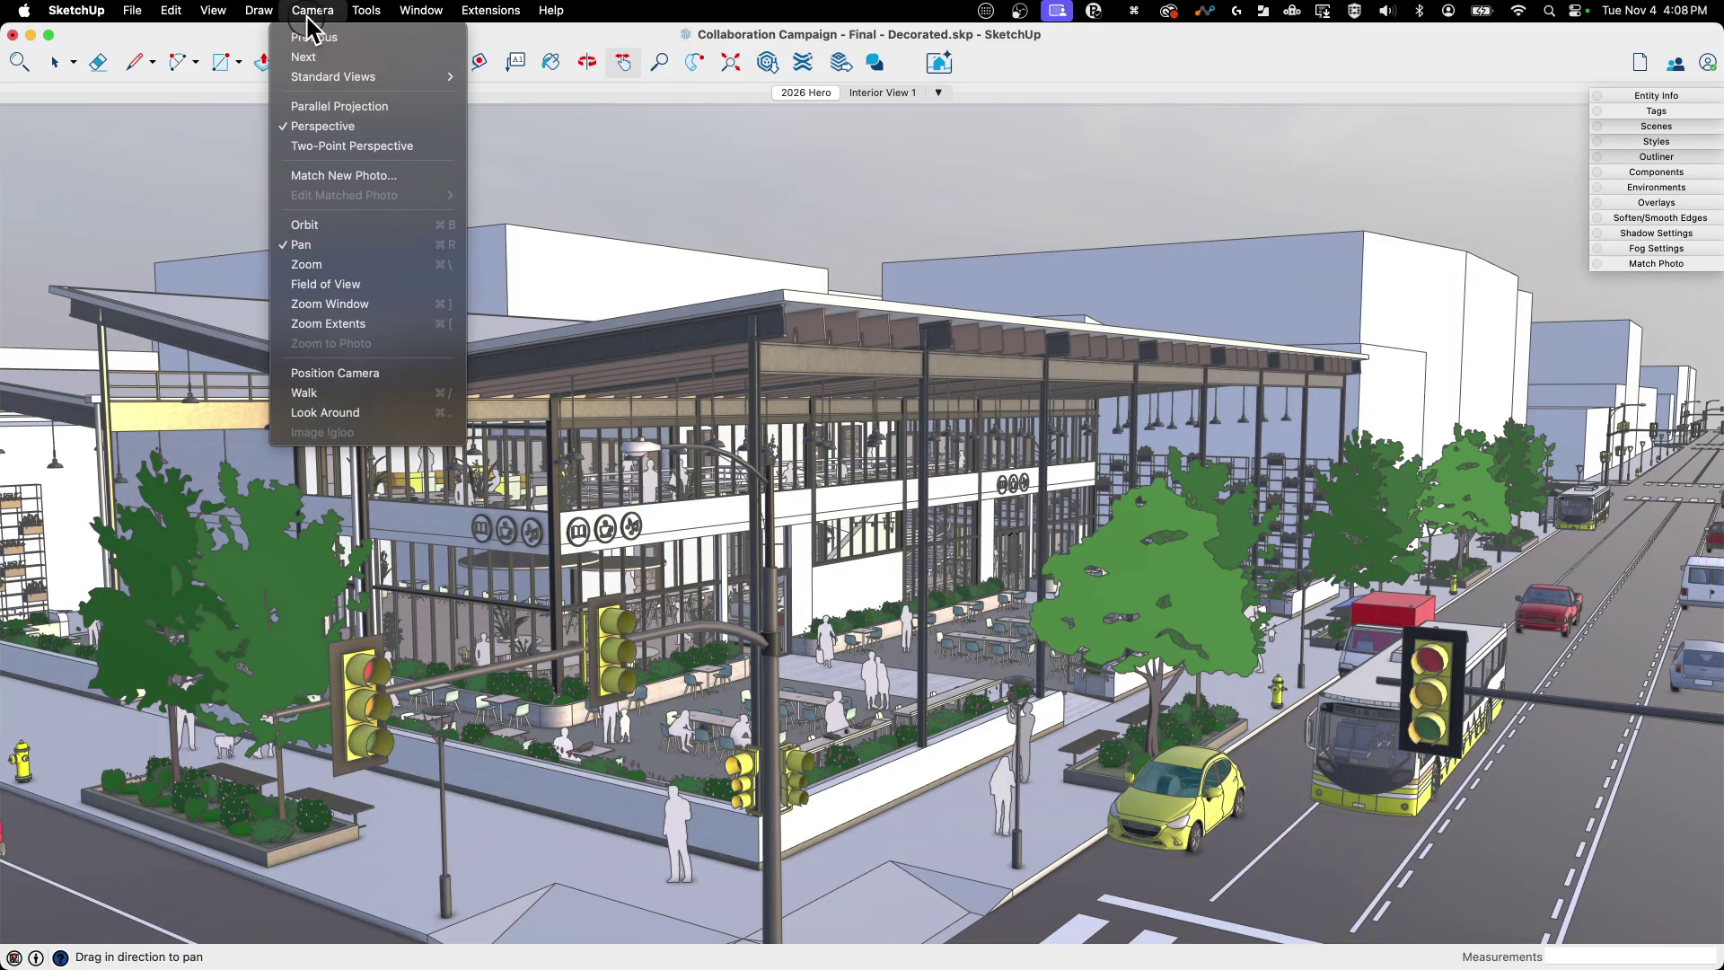
{"action": "left_click", "coordinate": [349, 305]}
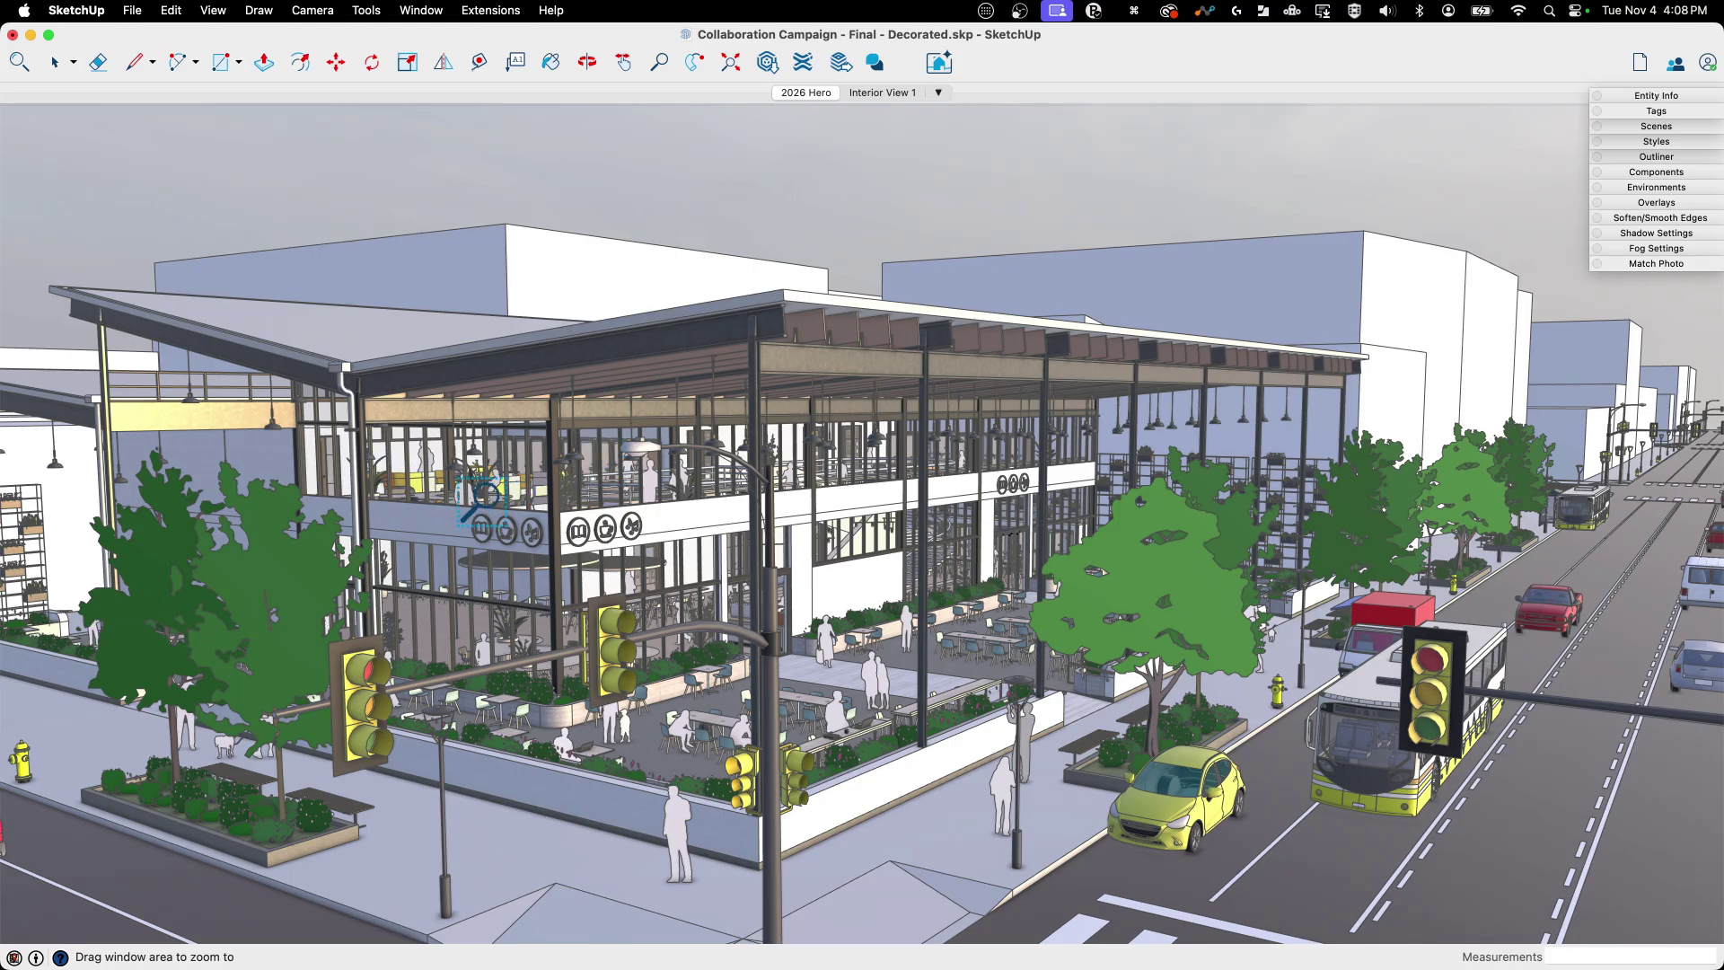
{"action": "left_click", "coordinate": [658, 566]}
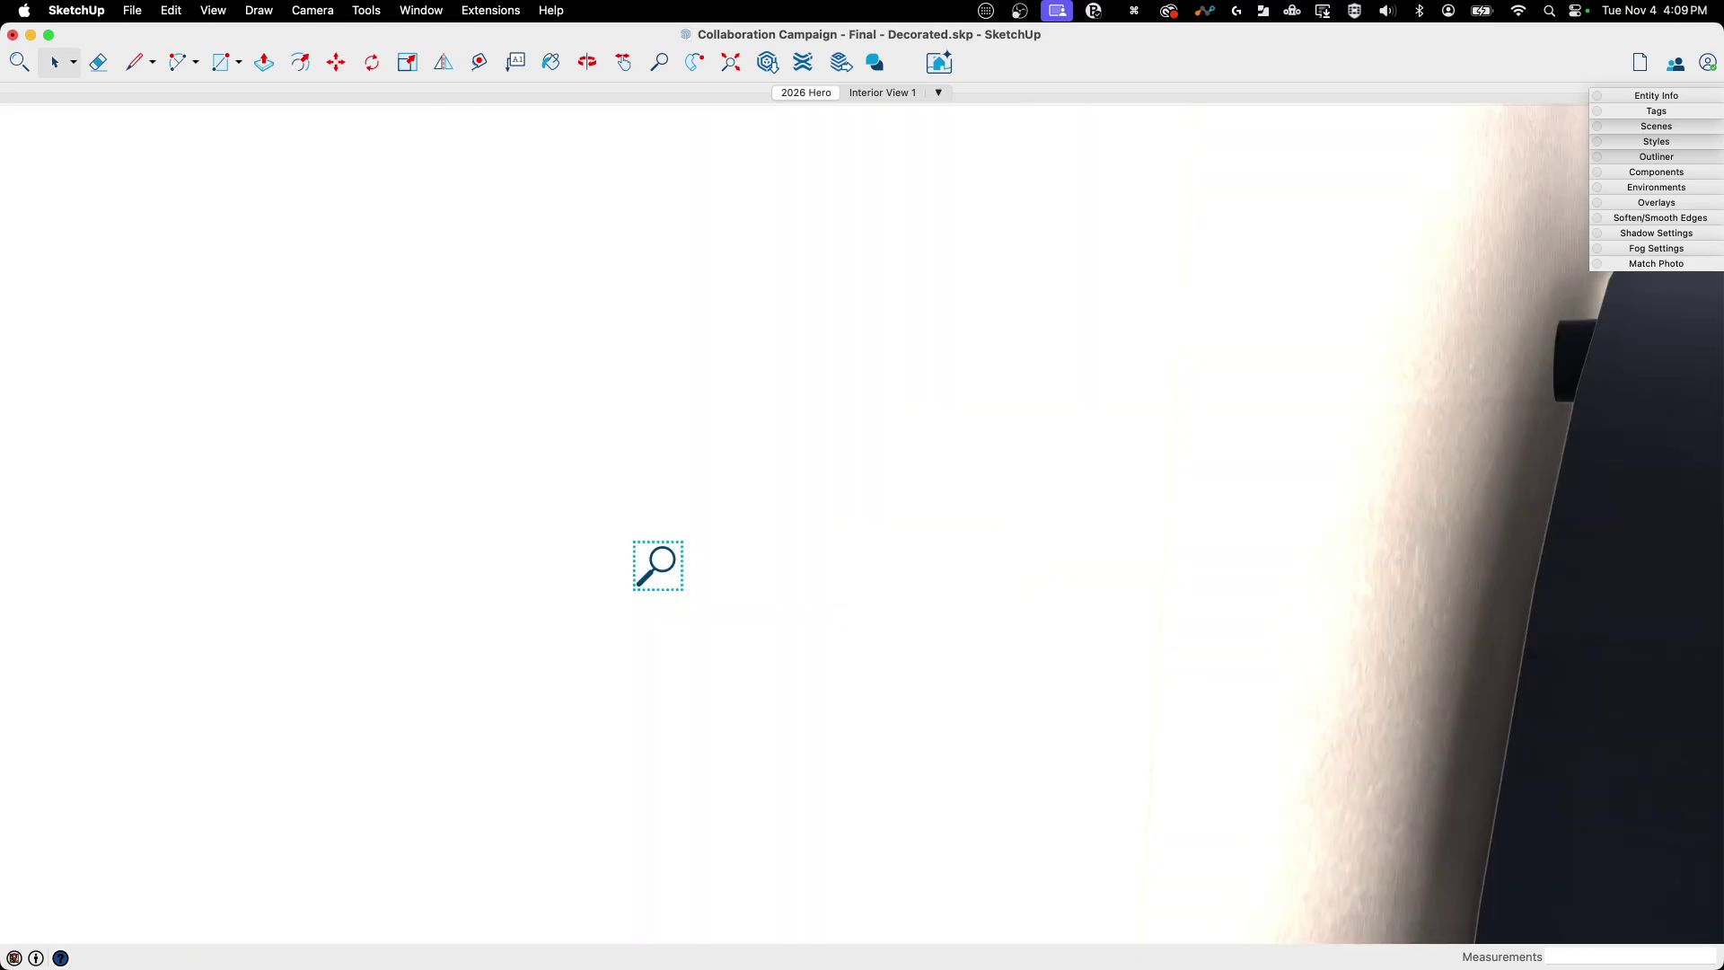
{"action": "scroll", "coordinate": [657, 566], "scroll_direction": "down", "scroll_amount": 6}
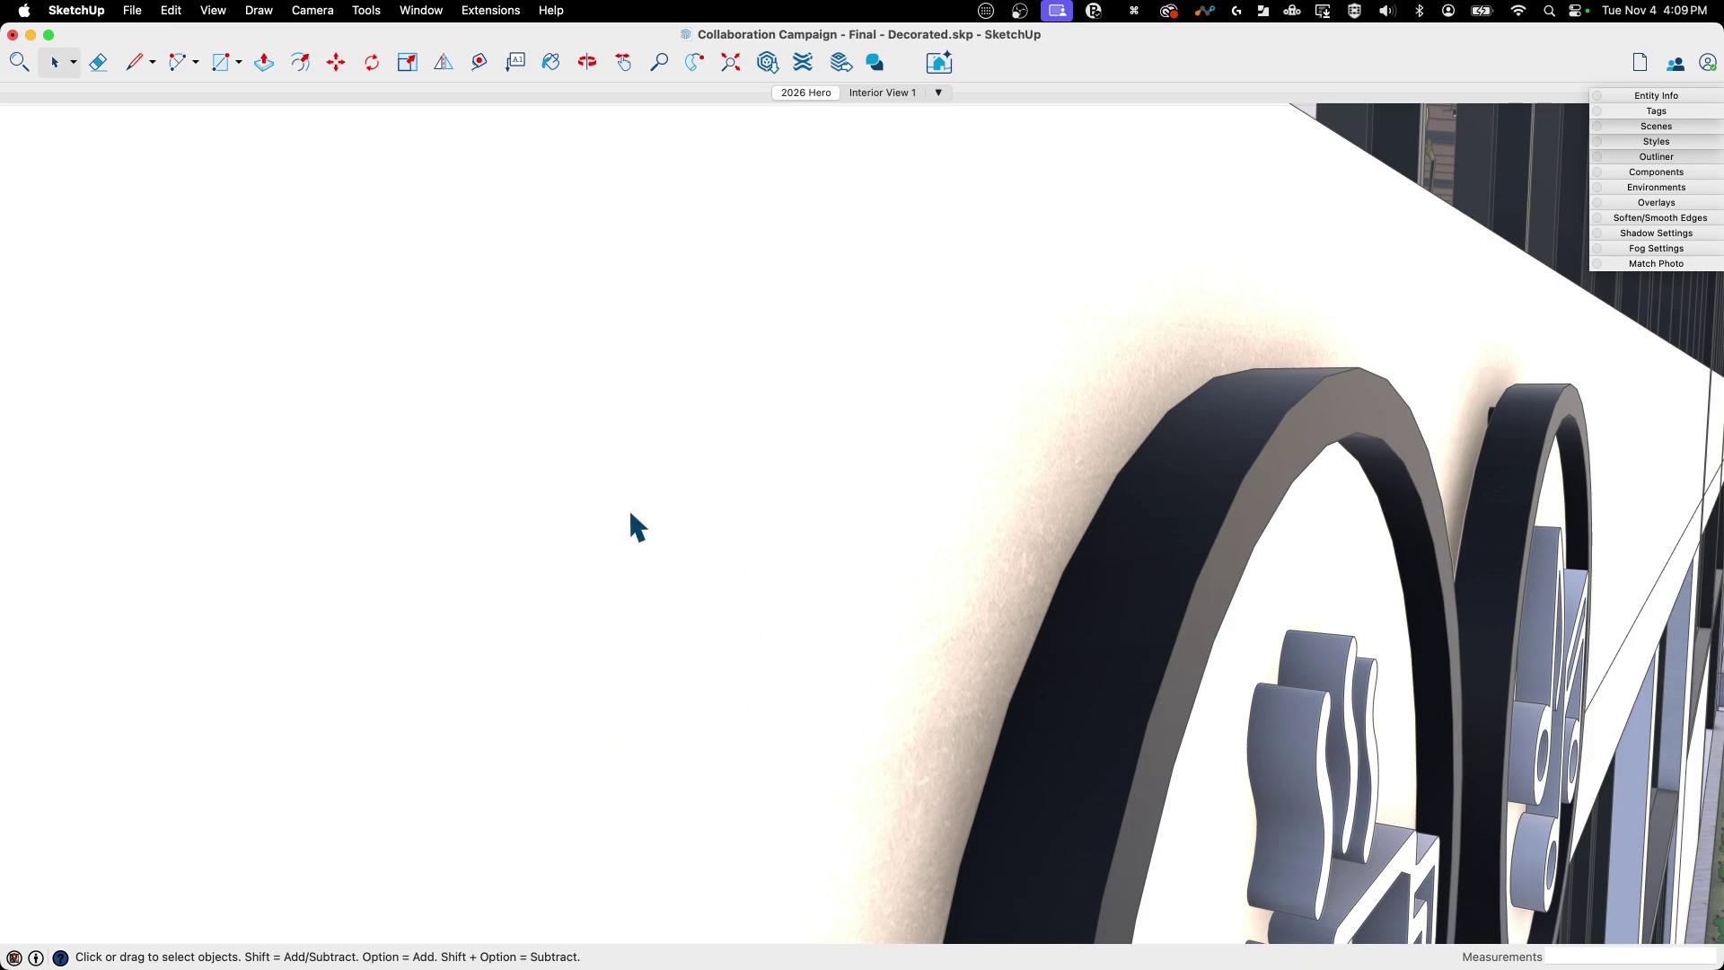
{"action": "scroll", "coordinate": [508, 573], "scroll_direction": "down", "scroll_amount": 8}
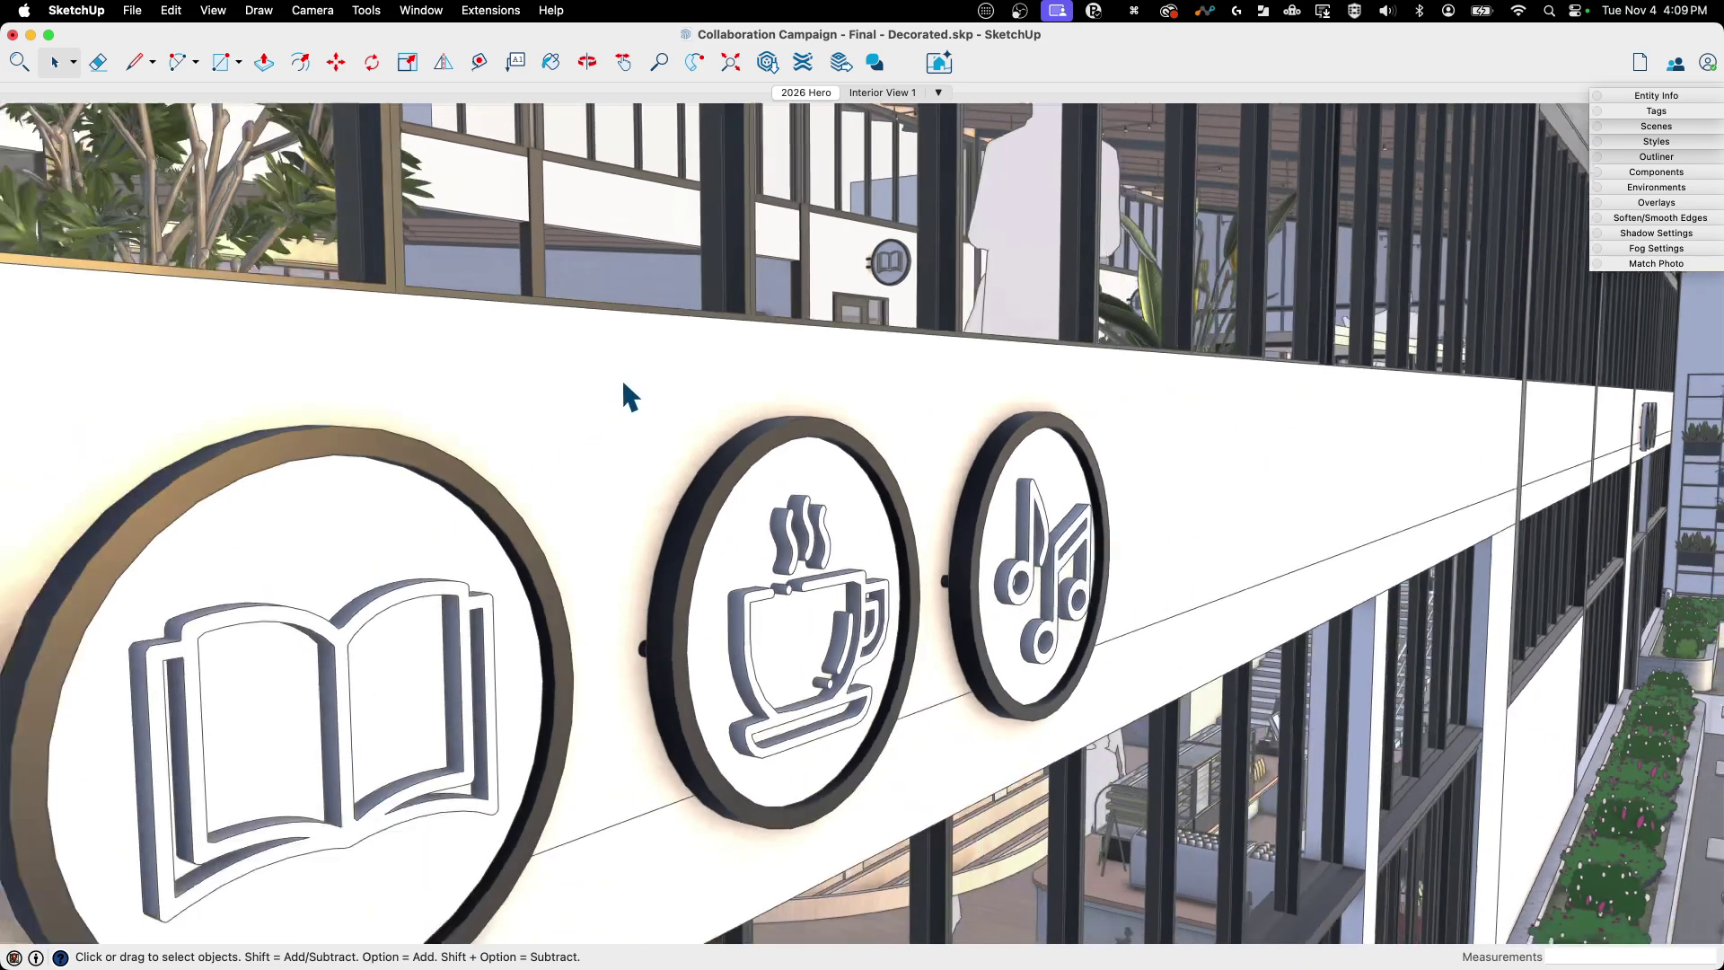
{"action": "scroll", "coordinate": [624, 395], "scroll_direction": "down", "scroll_amount": 3}
{"action": "left_click_drag", "start_coordinate": [607, 375], "coordinate": [981, 656]}
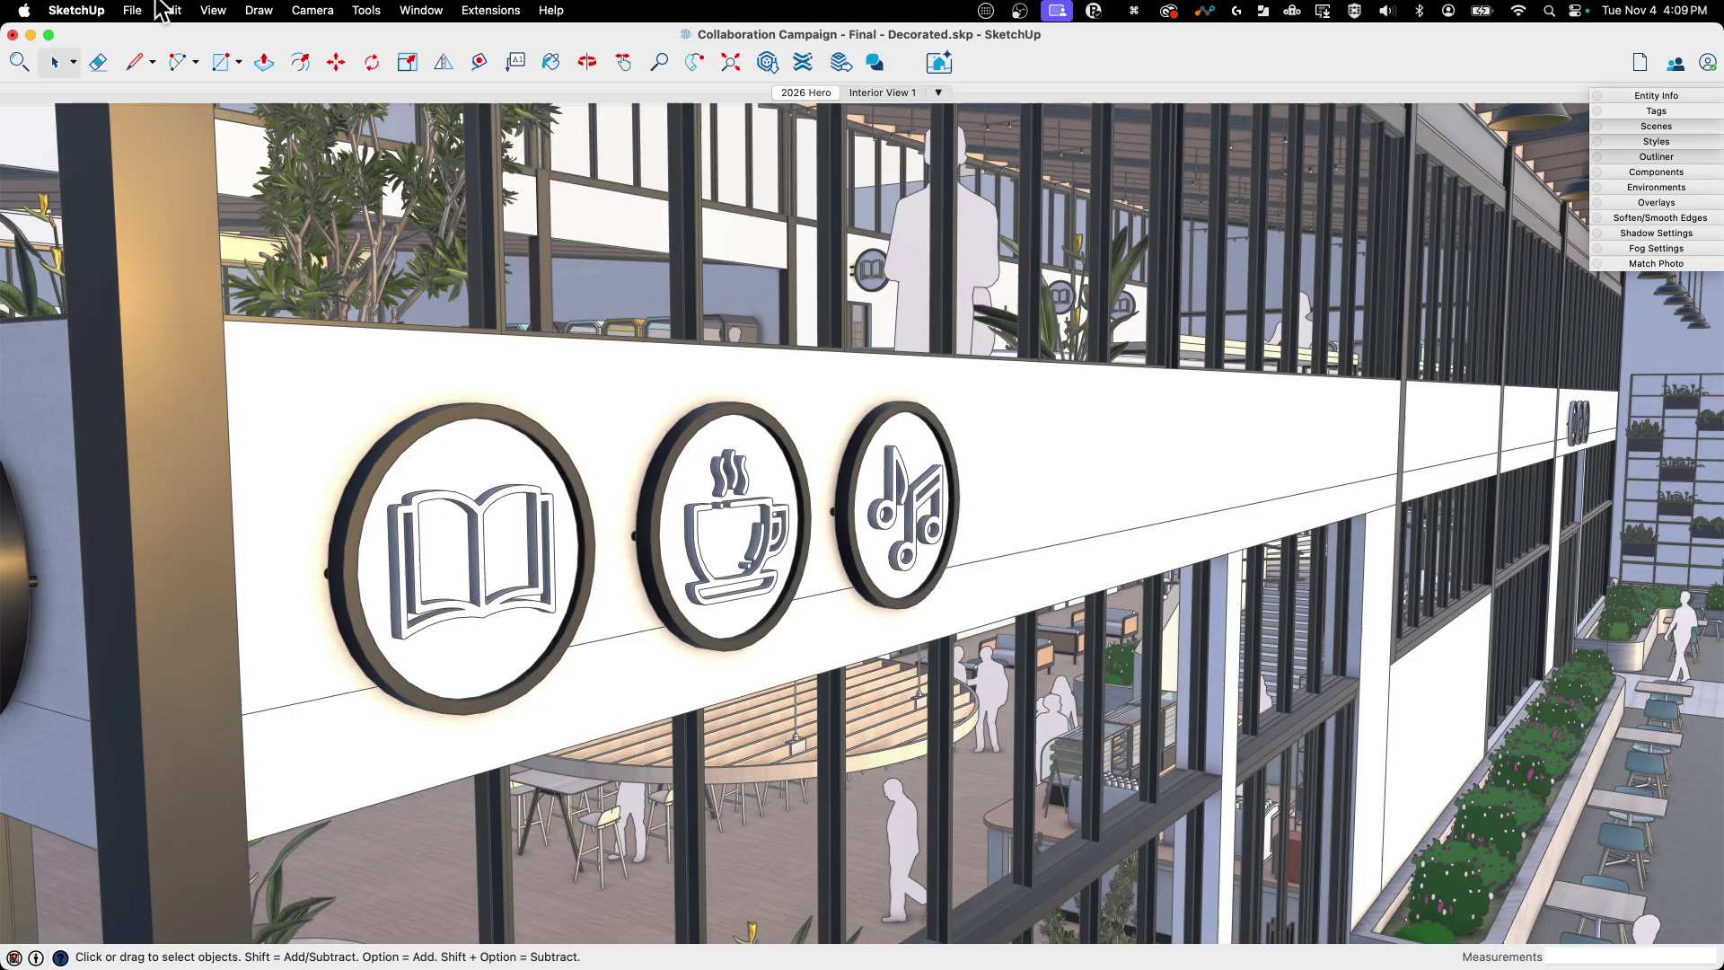
- Zoom to a window area drawn around the three round signs on the facade
{"action": "left_click", "coordinate": [308, 12]}
{"action": "left_click", "coordinate": [355, 308]}
{"action": "left_click_drag", "start_coordinate": [244, 253], "coordinate": [1190, 787]}
{"action": "key", "text": "space"}
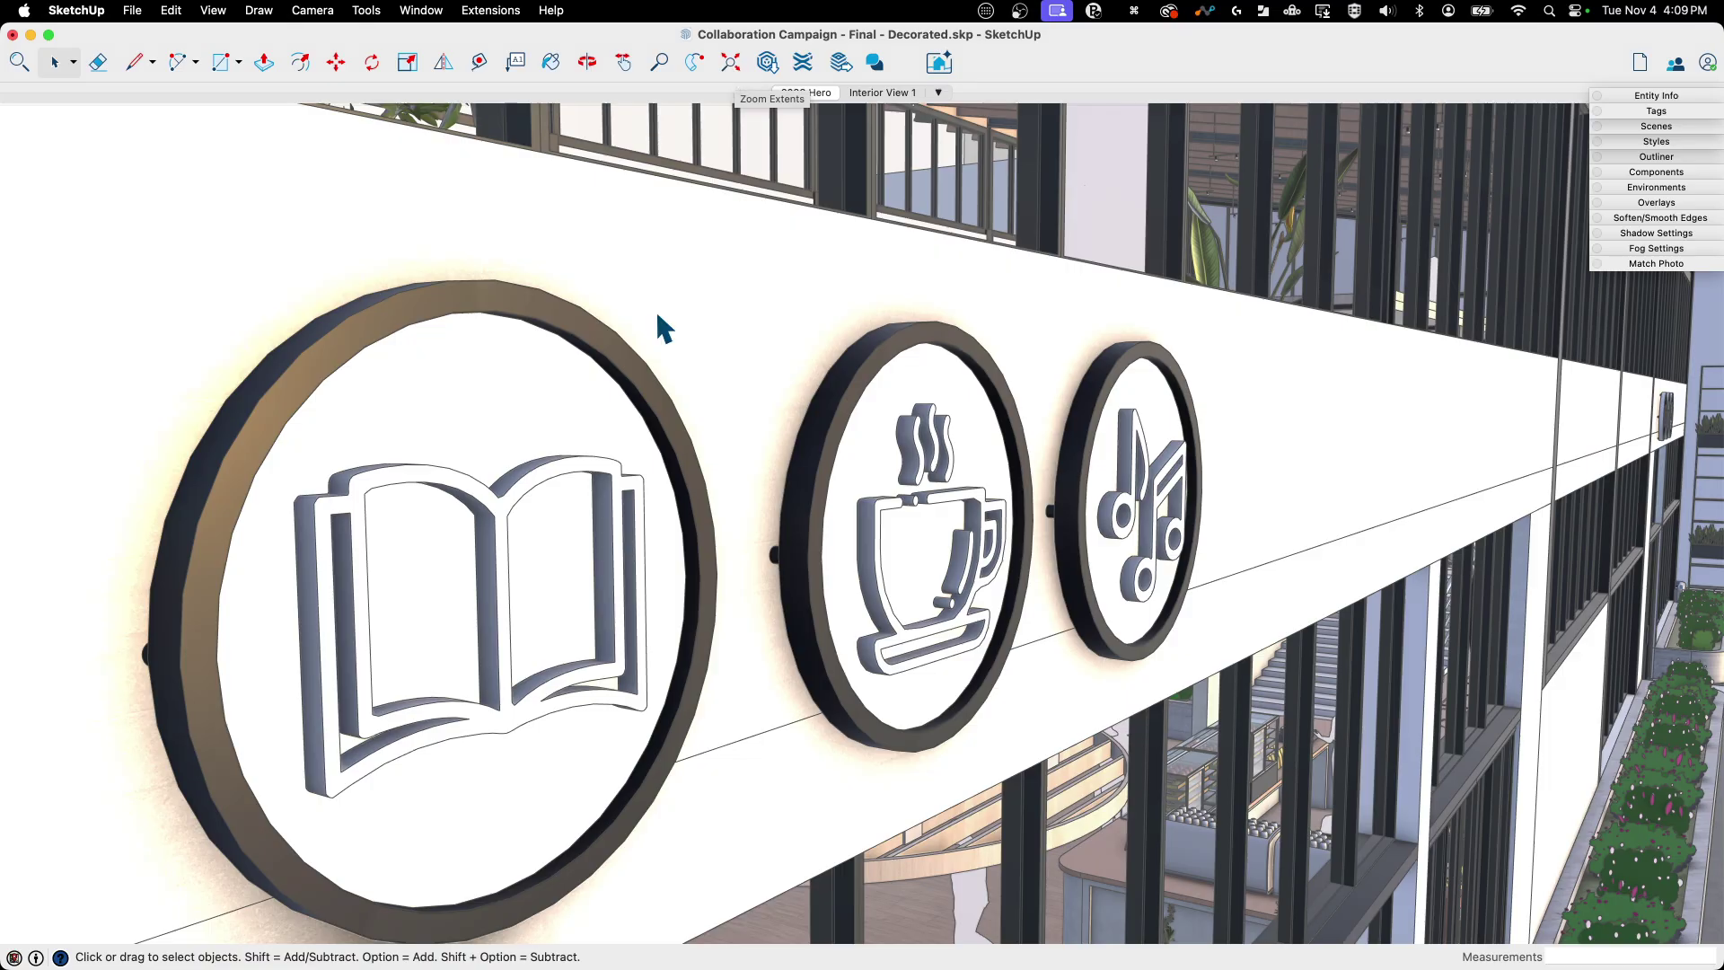
- Zoom in close past the facade signs, recover the whole city with Zoom Extents and orbit around it
{"action": "scroll", "coordinate": [657, 309], "scroll_direction": "up", "scroll_amount": 10}
{"action": "scroll", "coordinate": [671, 314], "scroll_direction": "up", "scroll_amount": 3}
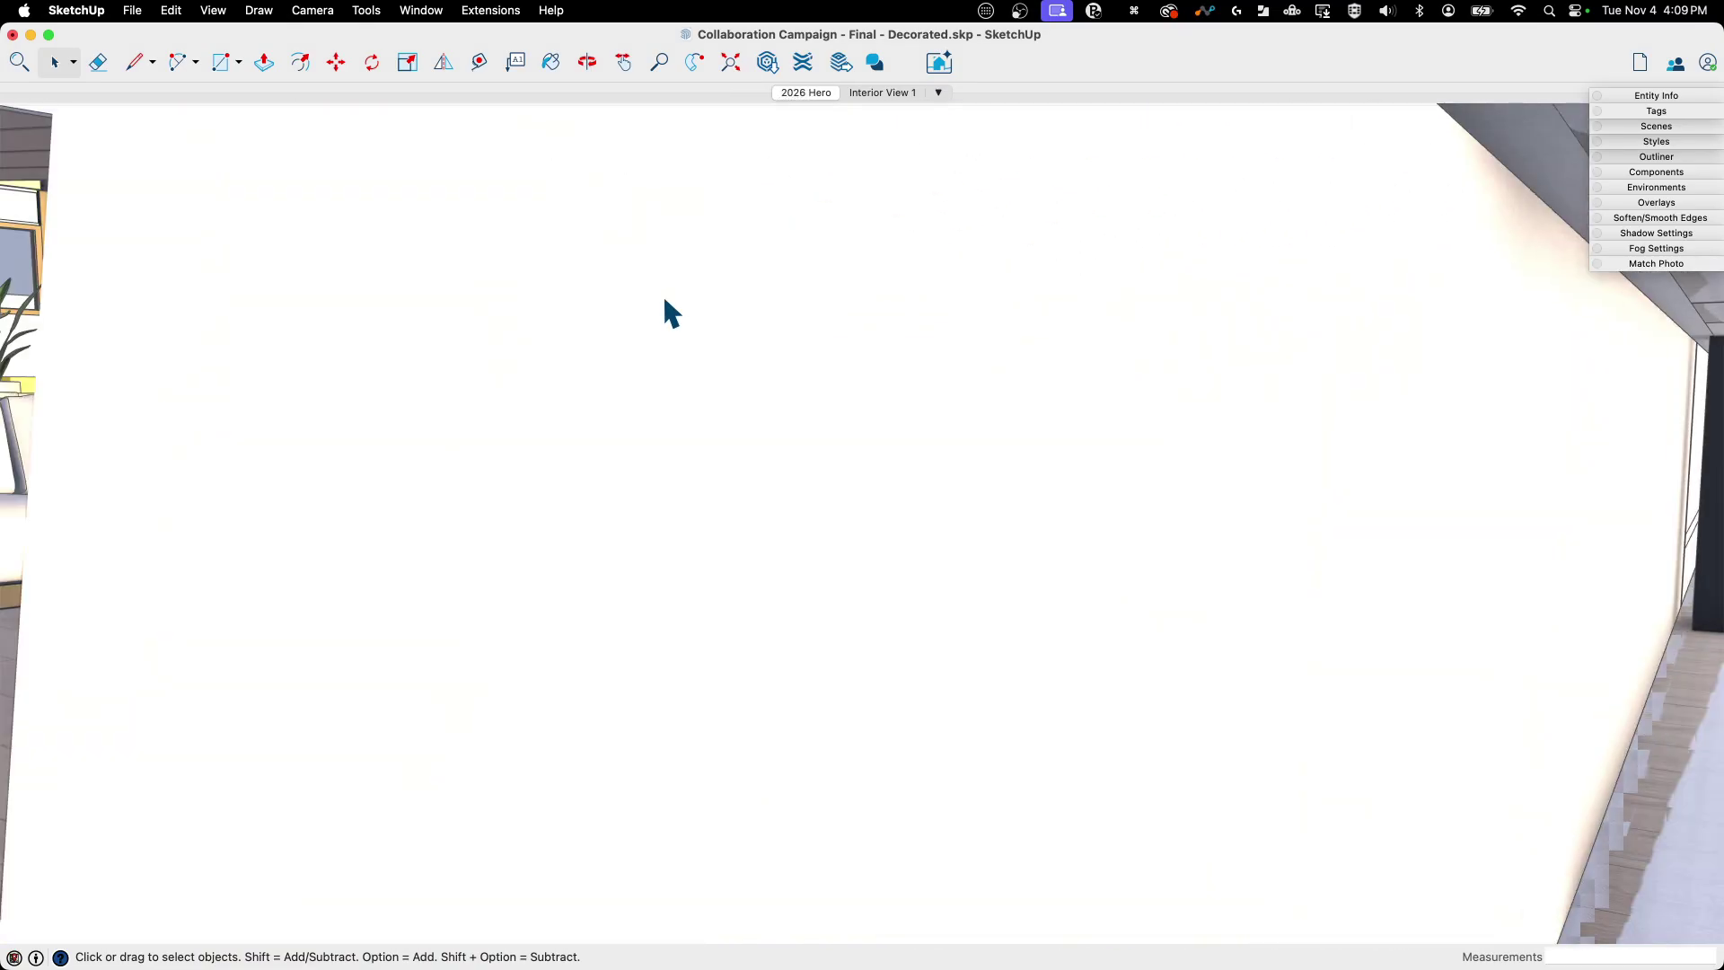
{"action": "left_click", "coordinate": [731, 63]}
{"action": "middle_click_drag", "start_coordinate": [1505, 320], "coordinate": [1455, 543]}
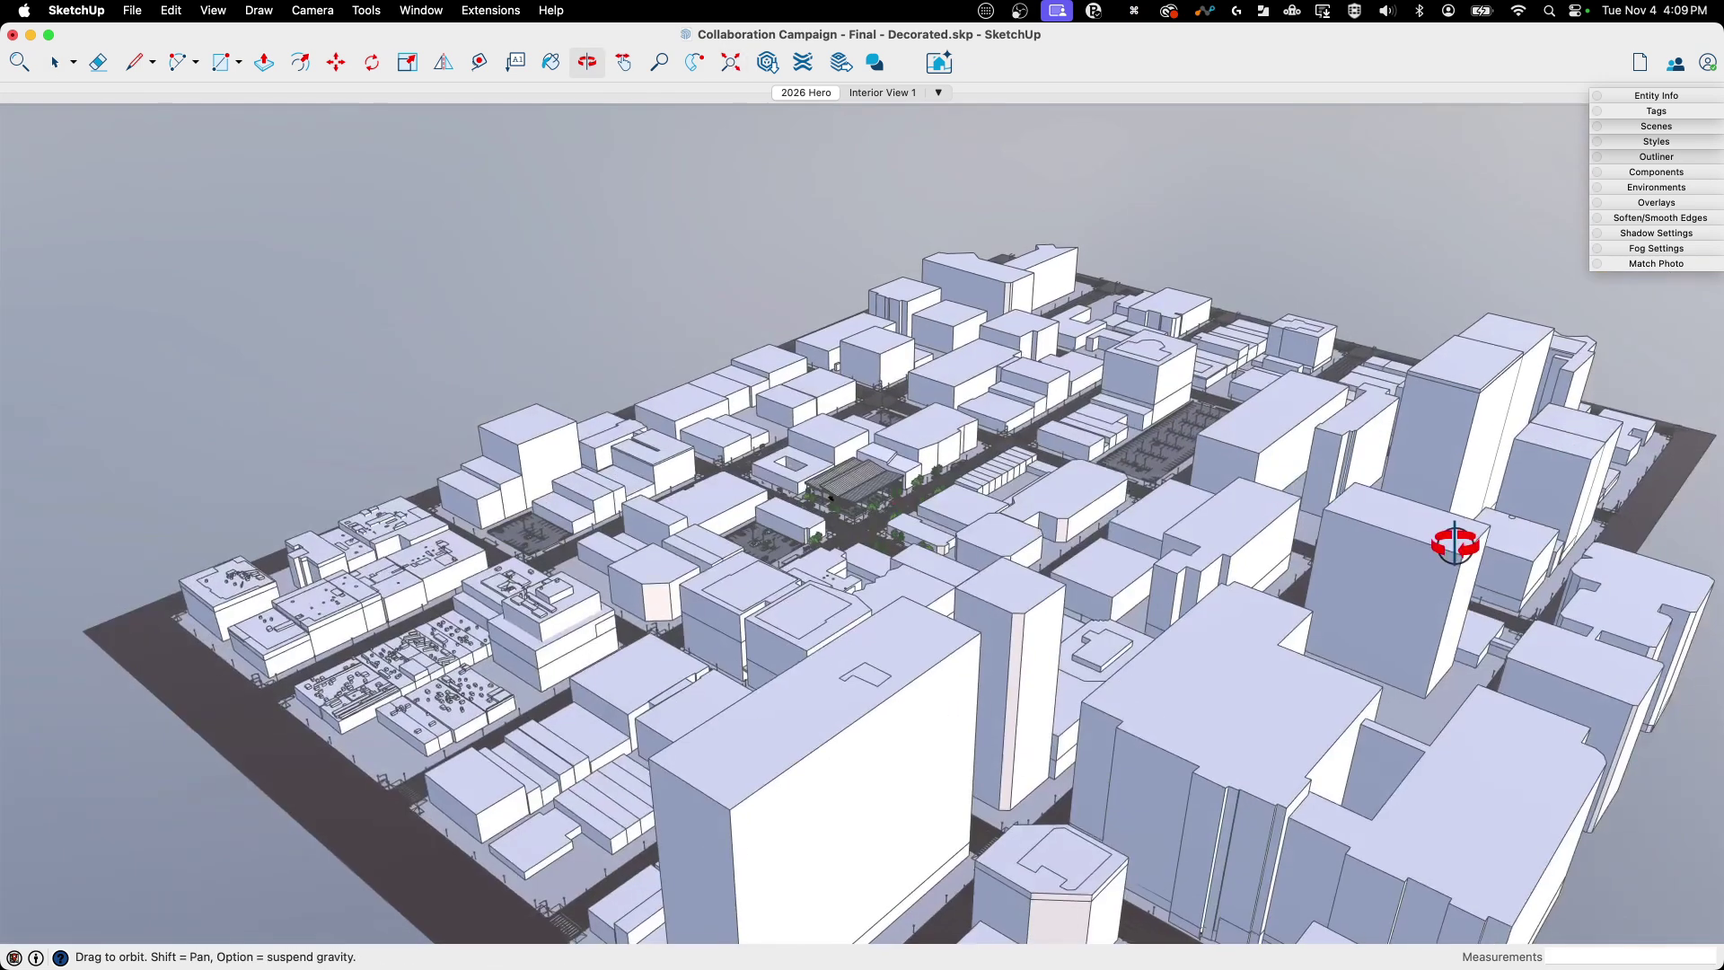
{"action": "key", "text": "space"}
- Zoom in from the city overview to the detailed building and orbit down towards its signed facade
{"action": "scroll", "coordinate": [779, 484], "scroll_direction": "up", "scroll_amount": 15}
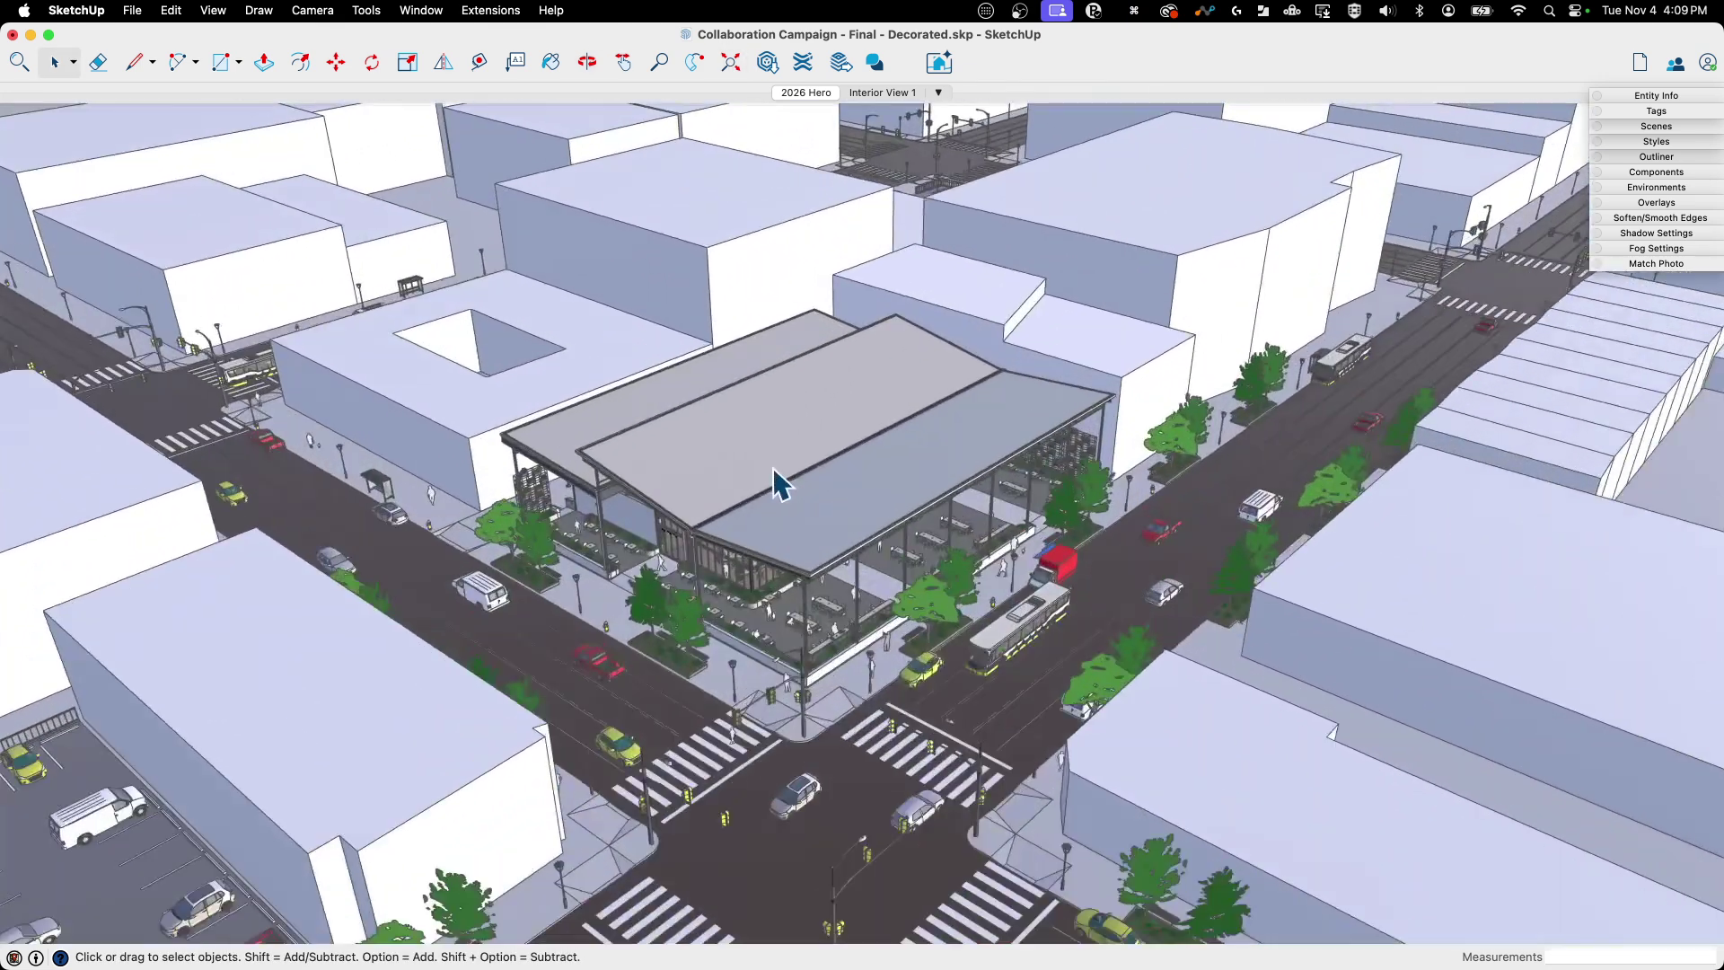
{"action": "scroll", "coordinate": [780, 484], "scroll_direction": "up", "scroll_amount": 10}
{"action": "middle_click_drag", "start_coordinate": [839, 566], "coordinate": [831, 339]}
{"action": "scroll", "coordinate": [812, 492], "scroll_direction": "up", "scroll_amount": 5}
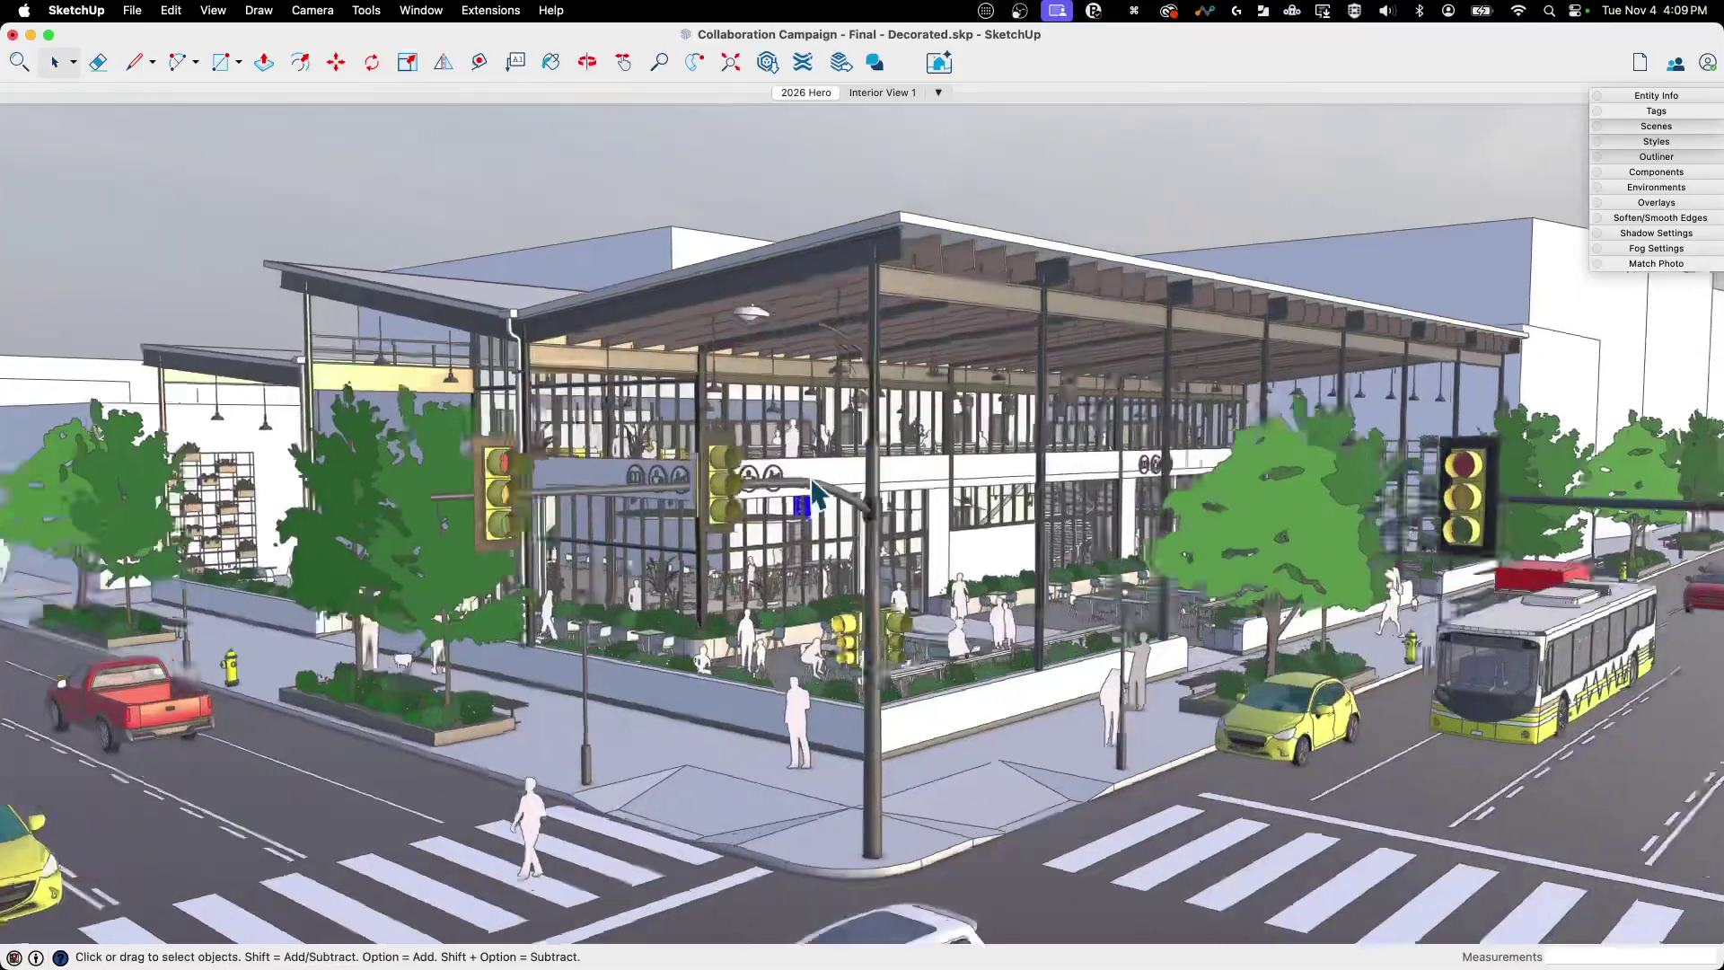
{"action": "scroll", "coordinate": [812, 492], "scroll_direction": "up", "scroll_amount": 6}
{"action": "middle_click_drag", "start_coordinate": [568, 477], "coordinate": [817, 530]}
- Zoom through the building's white facade into the interior, down to the woven-panel cabinet on the wood floor
{"action": "scroll", "coordinate": [431, 414], "scroll_direction": "up", "scroll_amount": 15}
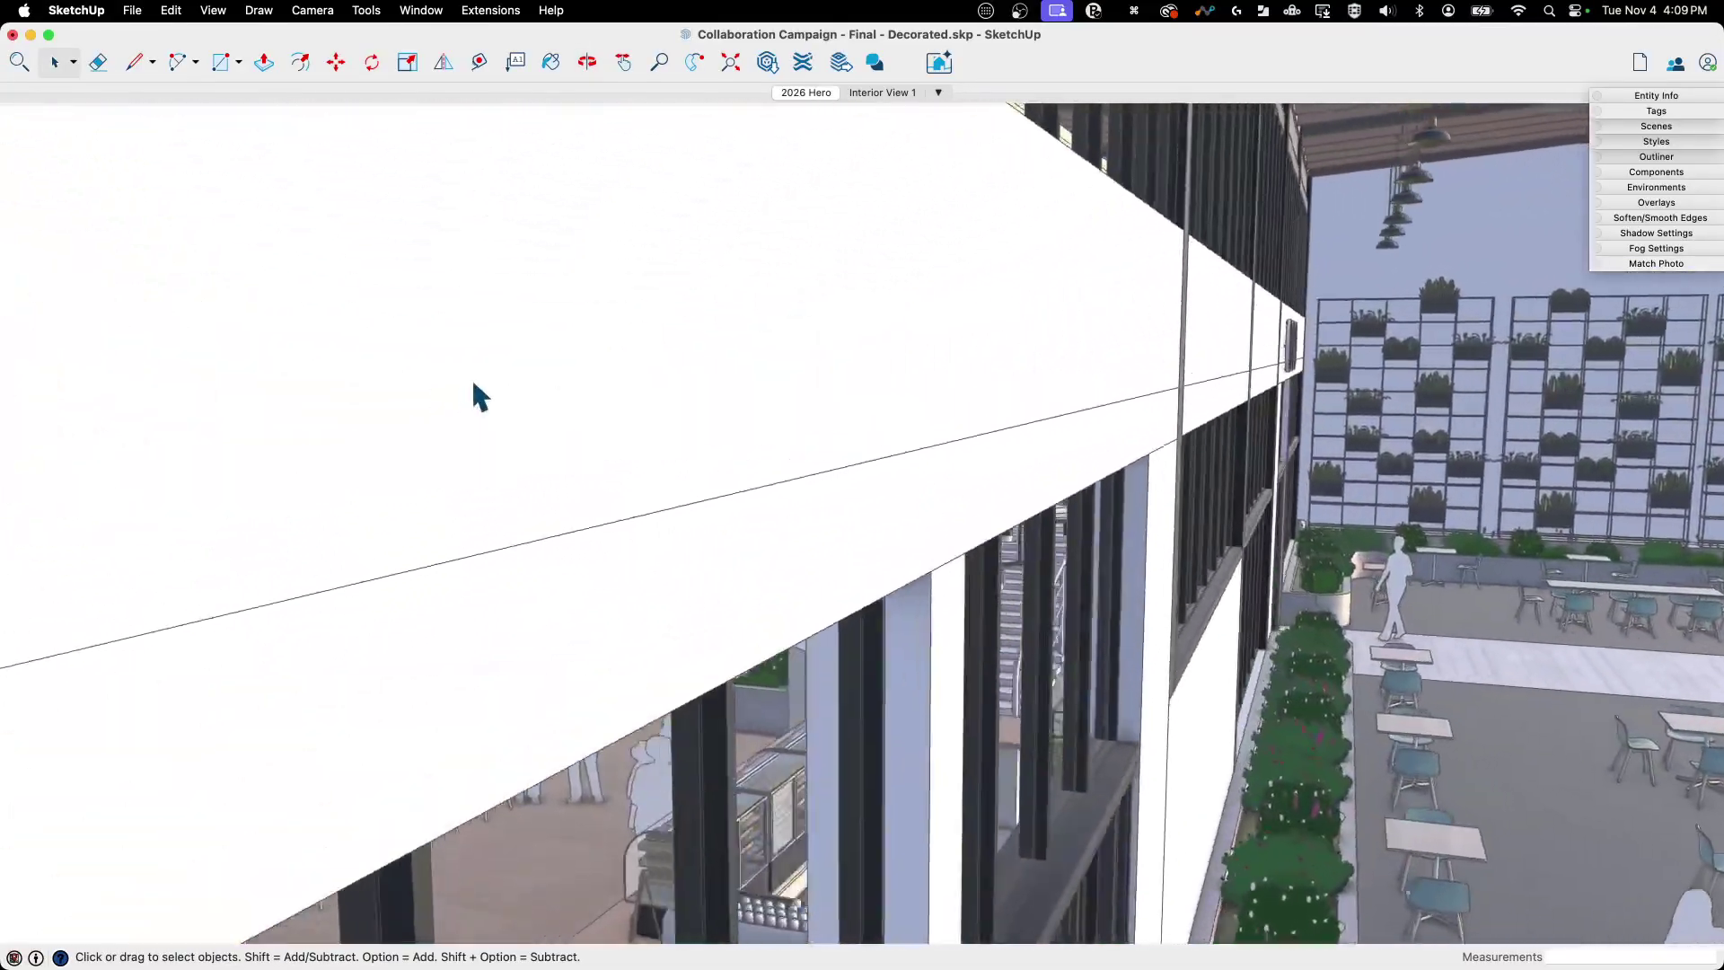
{"action": "scroll", "coordinate": [474, 385], "scroll_direction": "up", "scroll_amount": 10}
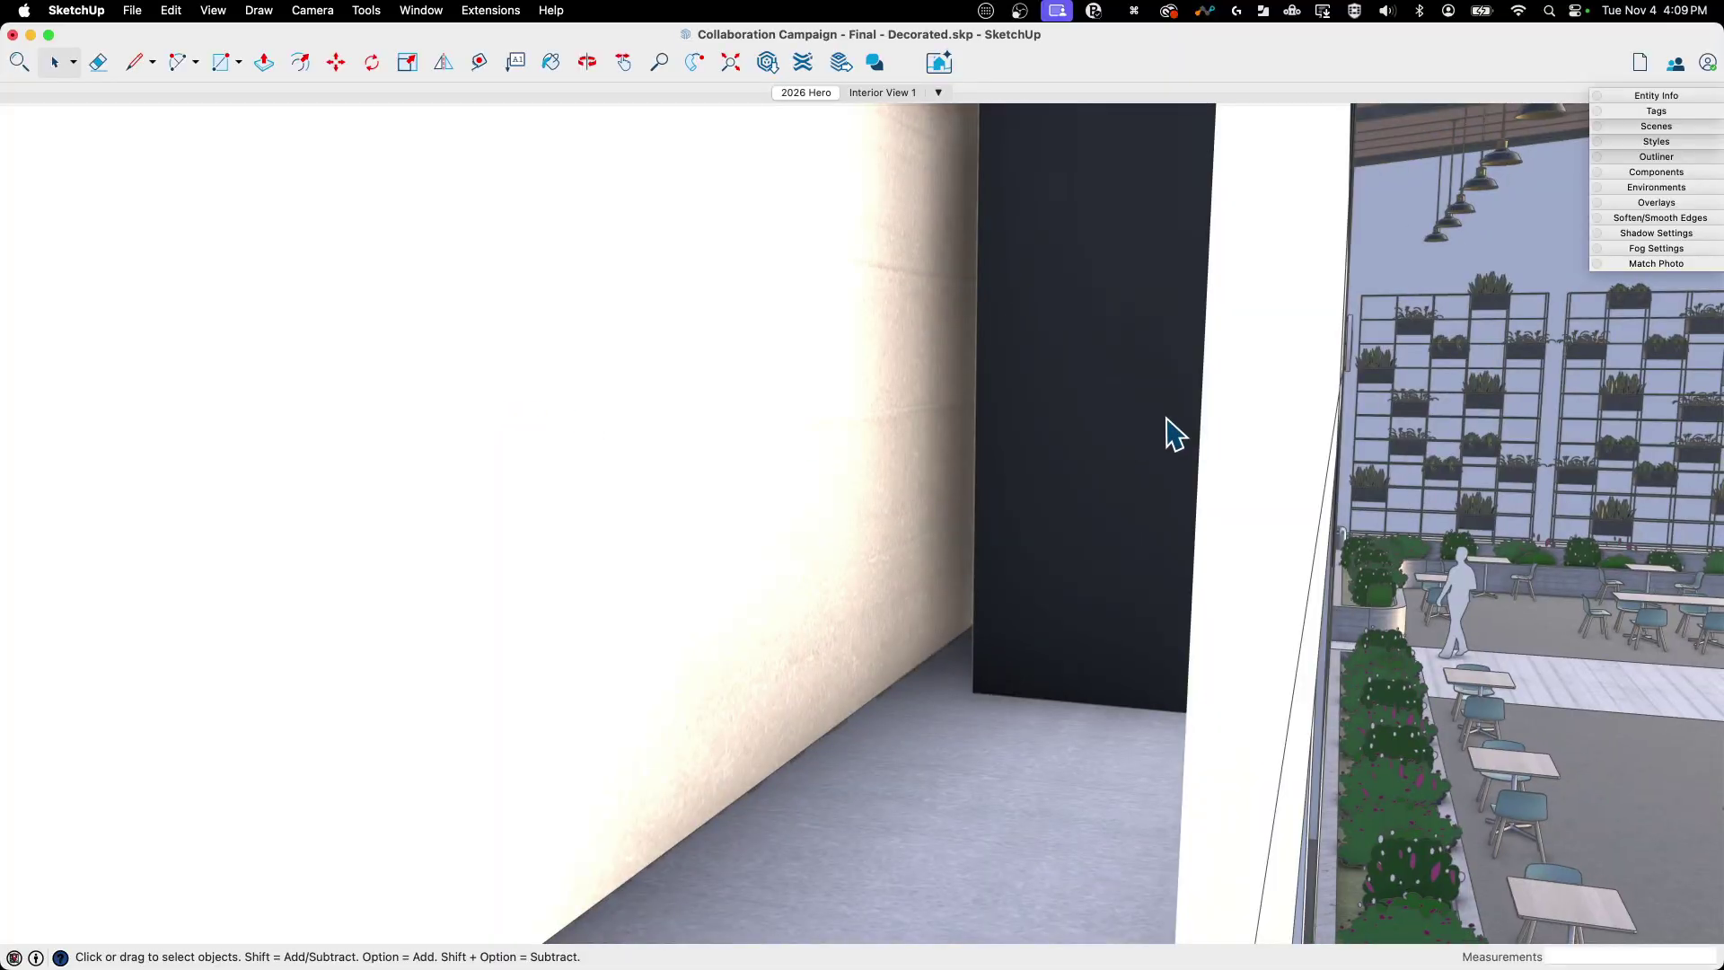
{"action": "scroll", "coordinate": [1174, 435], "scroll_direction": "up", "scroll_amount": 5}
{"action": "middle_click_drag", "start_coordinate": [1204, 431], "coordinate": [1077, 395]}
{"action": "scroll", "coordinate": [1078, 395], "scroll_direction": "up", "scroll_amount": 10}
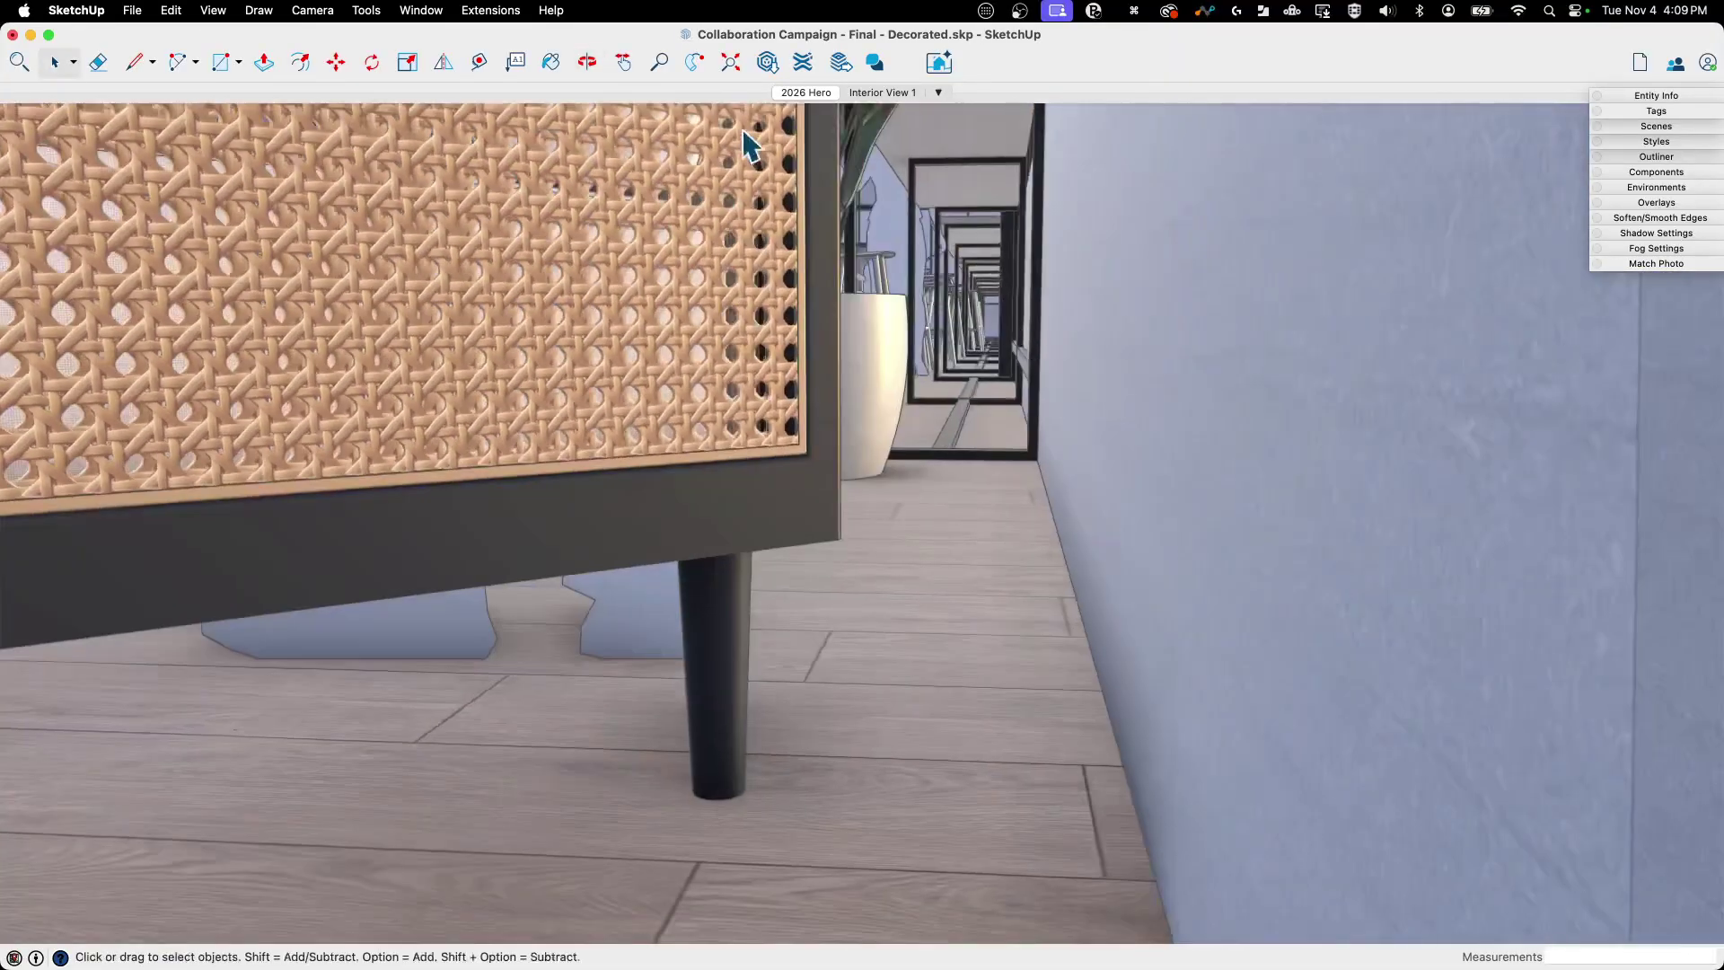
- Bring the whole city back with Zoom Extents and orbit to a raised corner view of the blocks
{"action": "left_click", "coordinate": [732, 59]}
{"action": "middle_click_drag", "start_coordinate": [790, 117], "coordinate": [750, 543]}
{"action": "scroll", "coordinate": [750, 544], "scroll_direction": "up", "scroll_amount": 3}
{"action": "scroll", "coordinate": [750, 543], "scroll_direction": "down", "scroll_amount": 10}
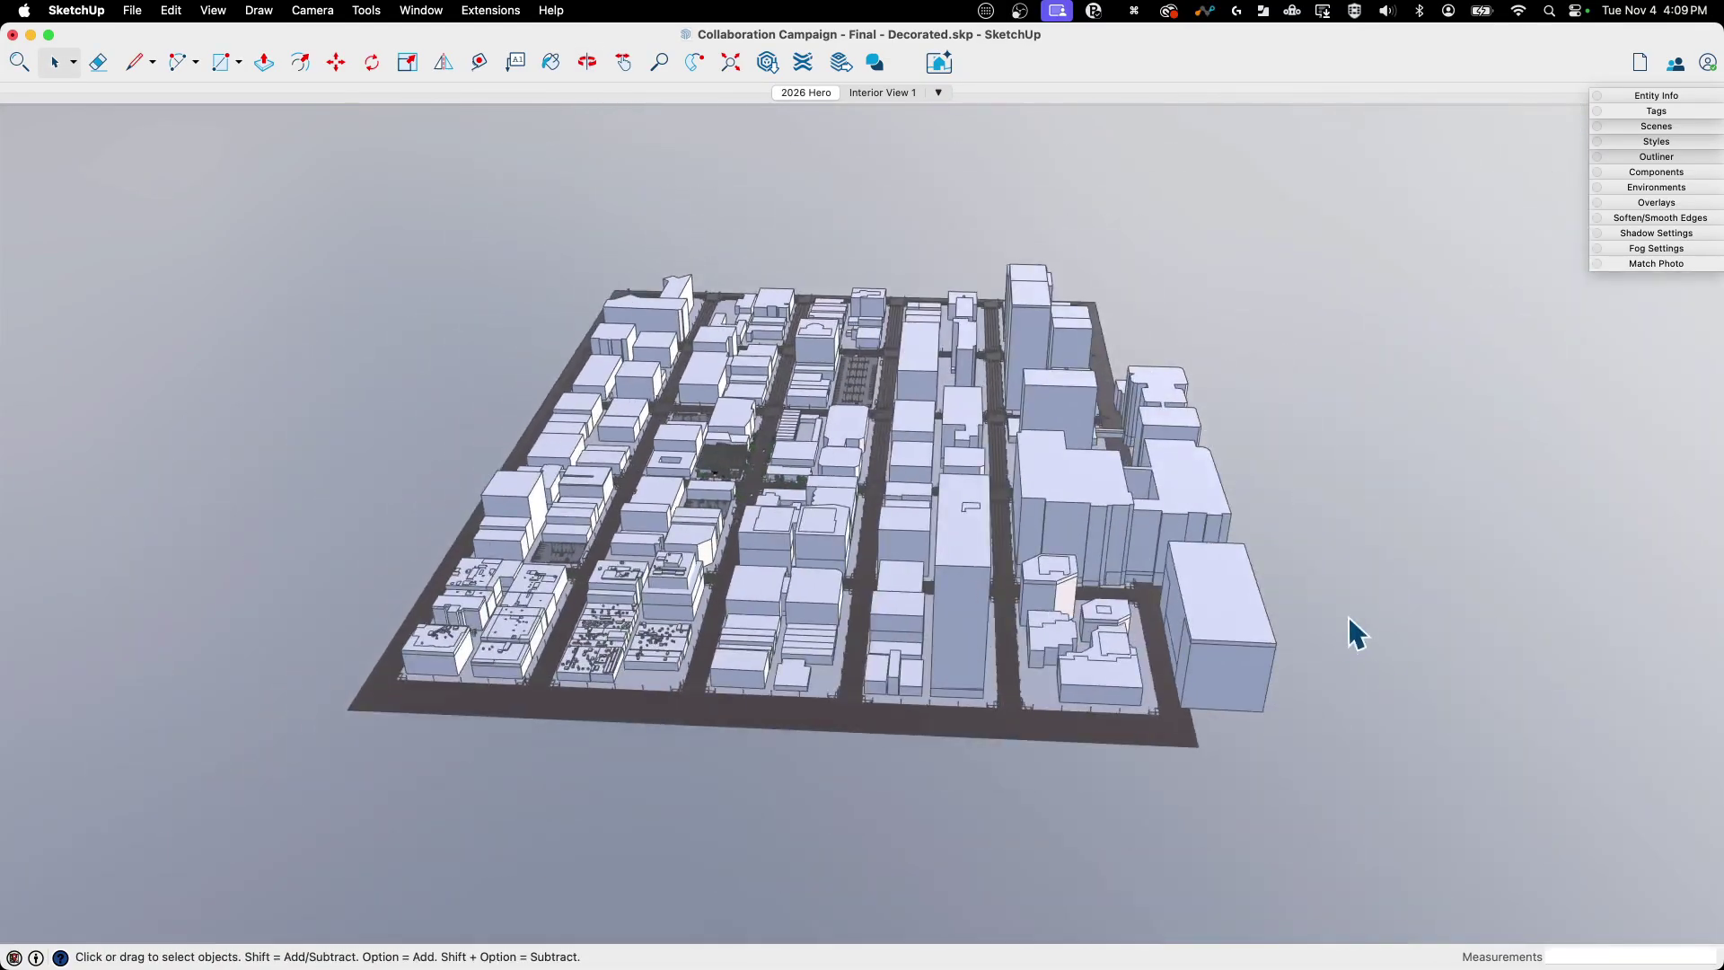
{"action": "middle_click_drag", "start_coordinate": [1351, 627], "coordinate": [908, 704]}
{"action": "scroll", "coordinate": [903, 687], "scroll_direction": "up", "scroll_amount": 3}
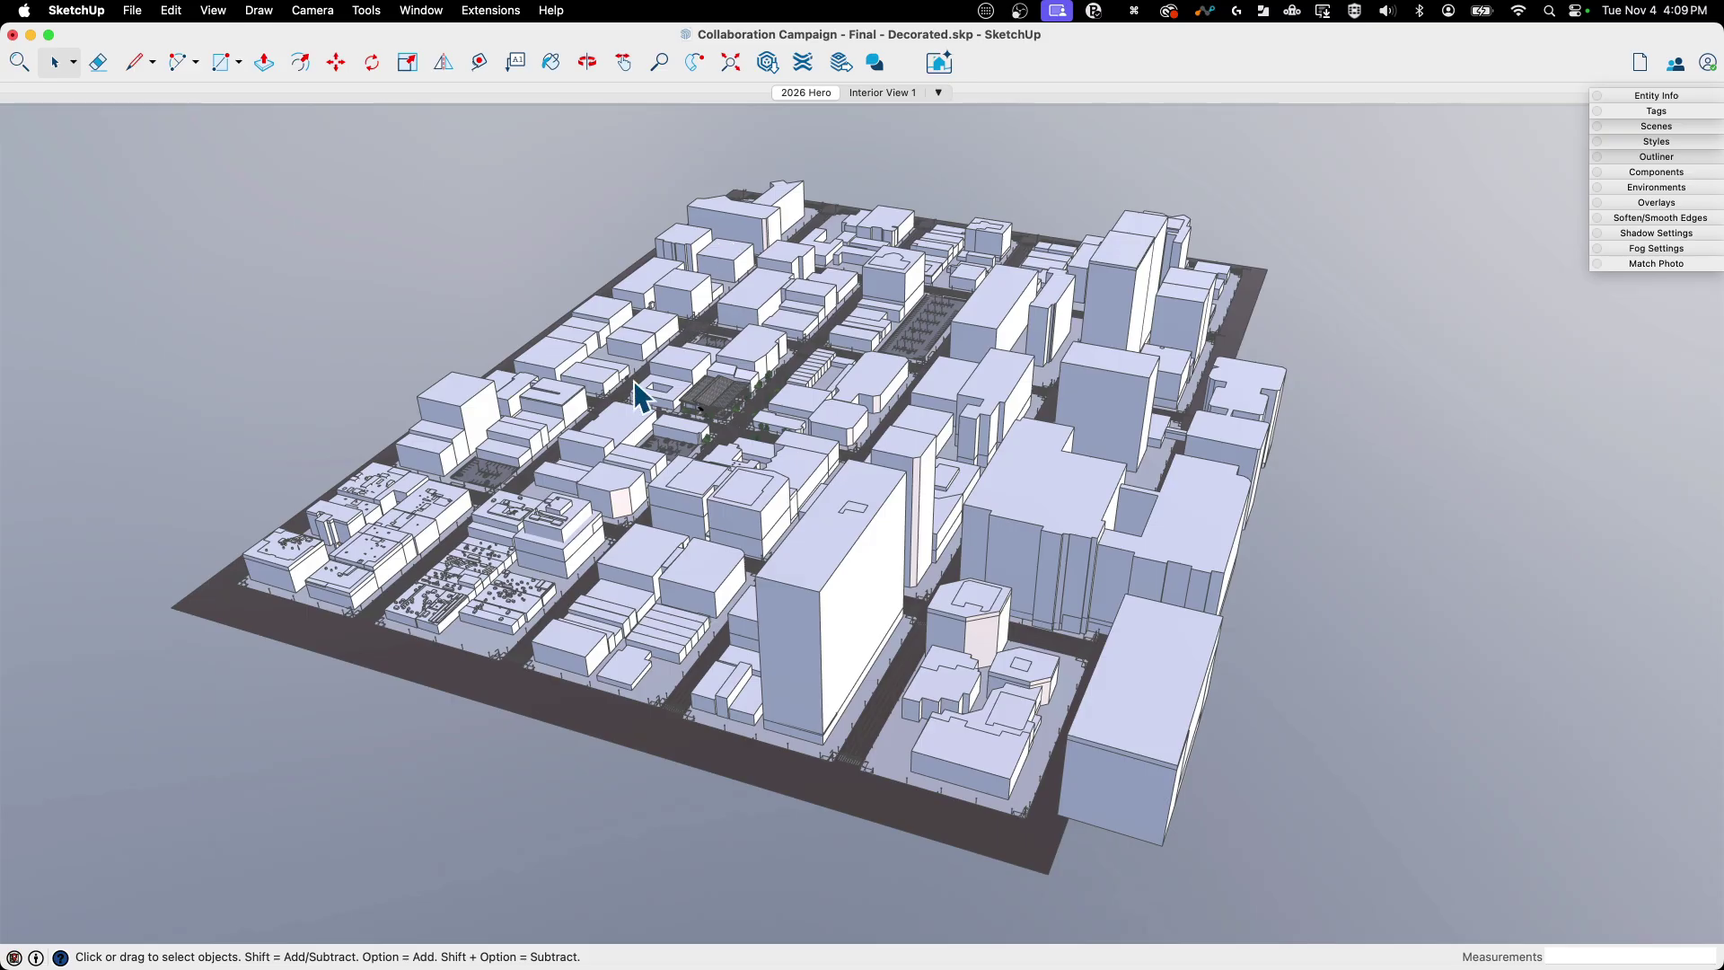
- Zoom in on the detailed building's street intersection and orbit to a lower view of the terrace
{"action": "scroll", "coordinate": [682, 400], "scroll_direction": "up", "scroll_amount": 10}
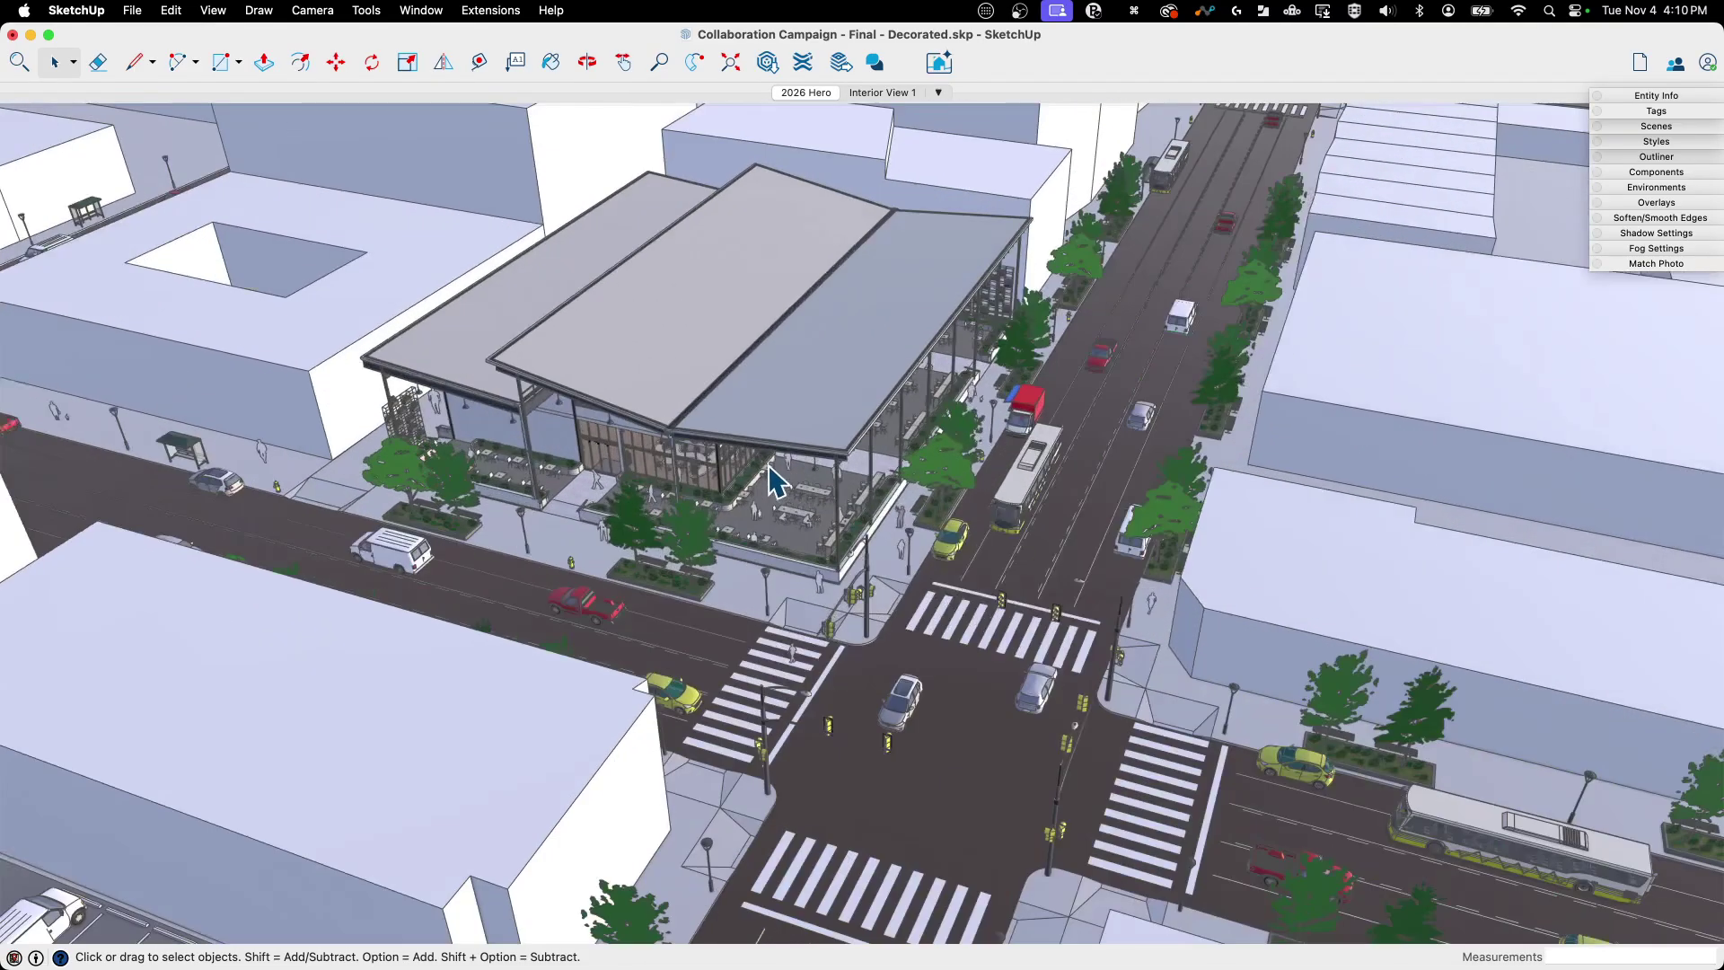
{"action": "scroll", "coordinate": [772, 480], "scroll_direction": "up", "scroll_amount": 4}
{"action": "middle_click_drag", "start_coordinate": [773, 481], "coordinate": [779, 402]}
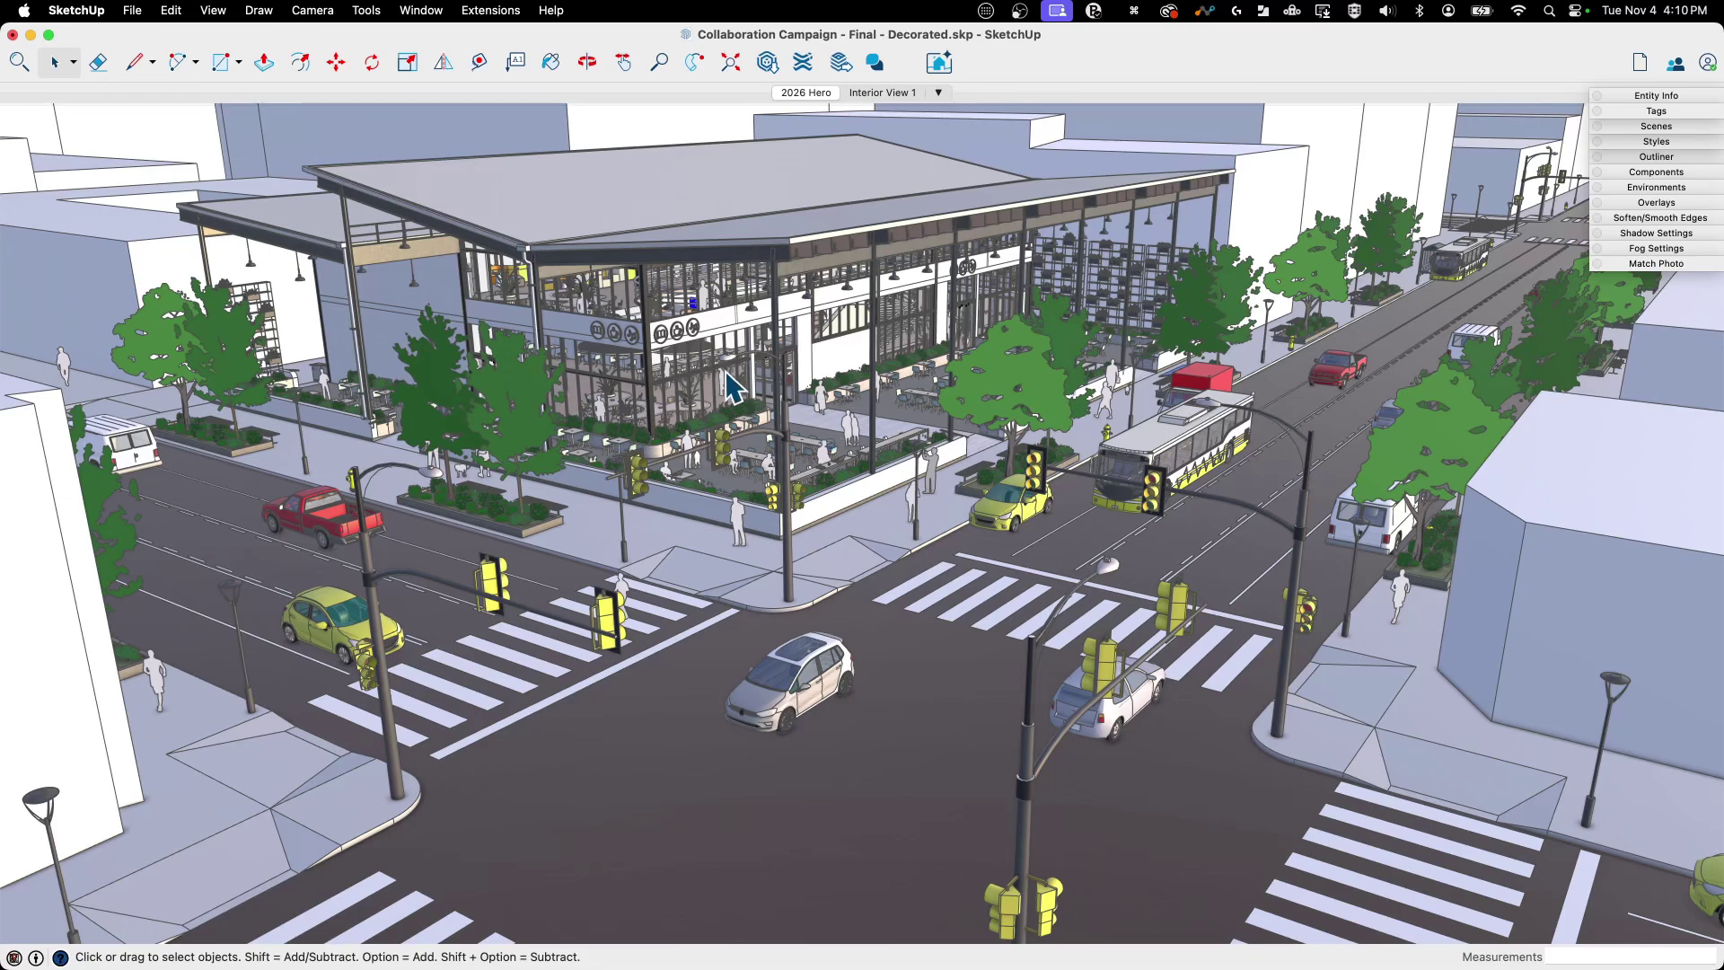